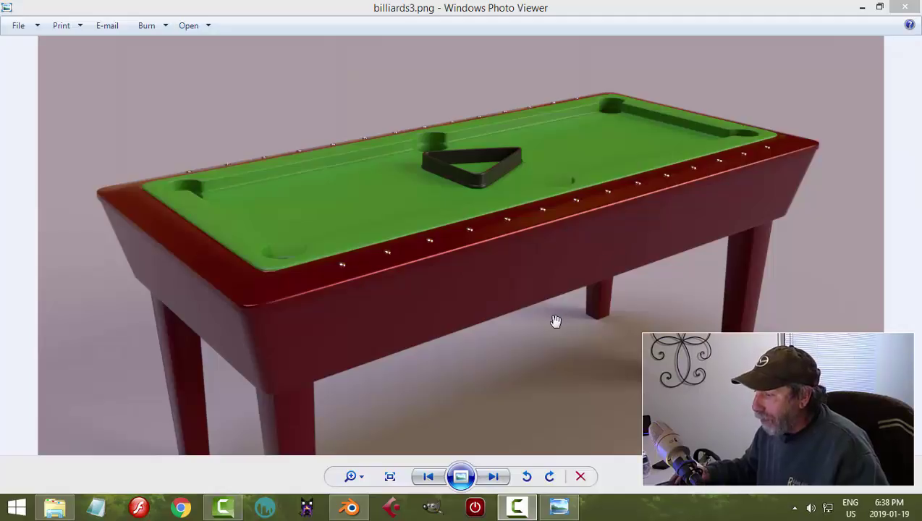
Switch to Blender and set the render engine to Cycles Render with GPU Compute as the device.
click(350, 507)
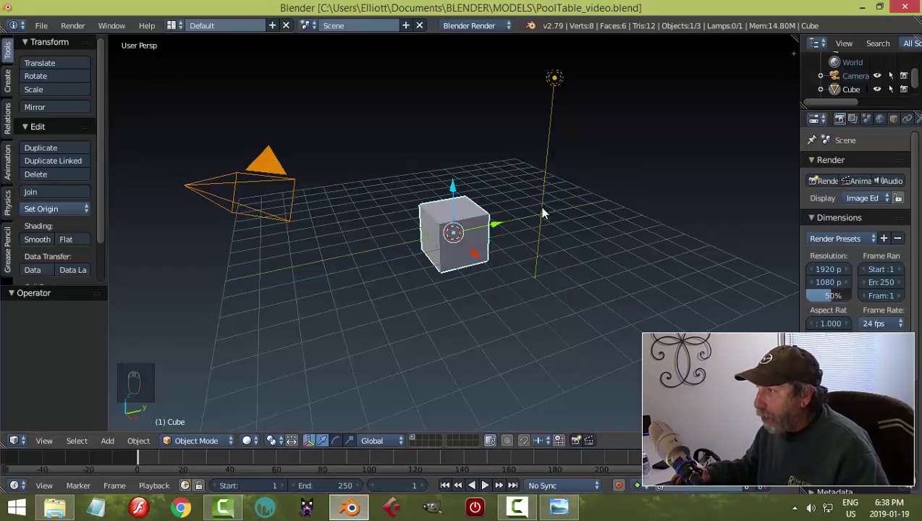
click(477, 30)
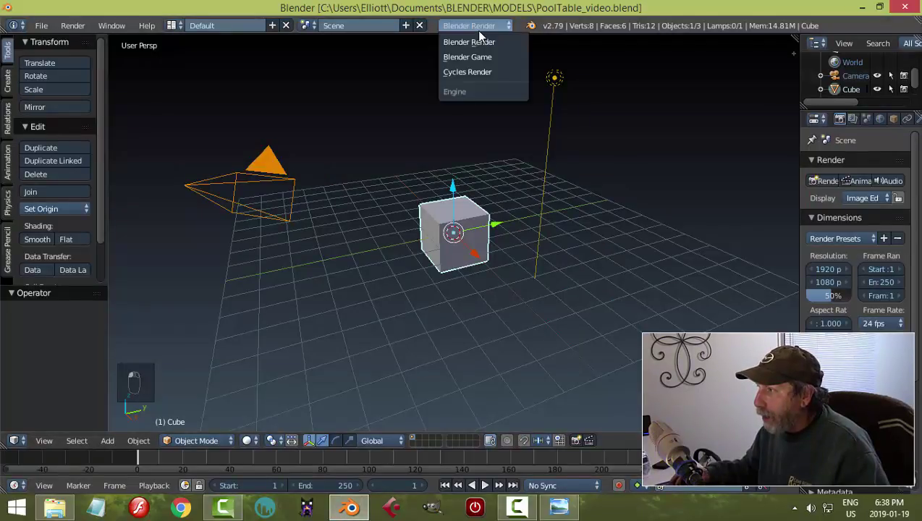
click(482, 72)
click(862, 226)
click(873, 201)
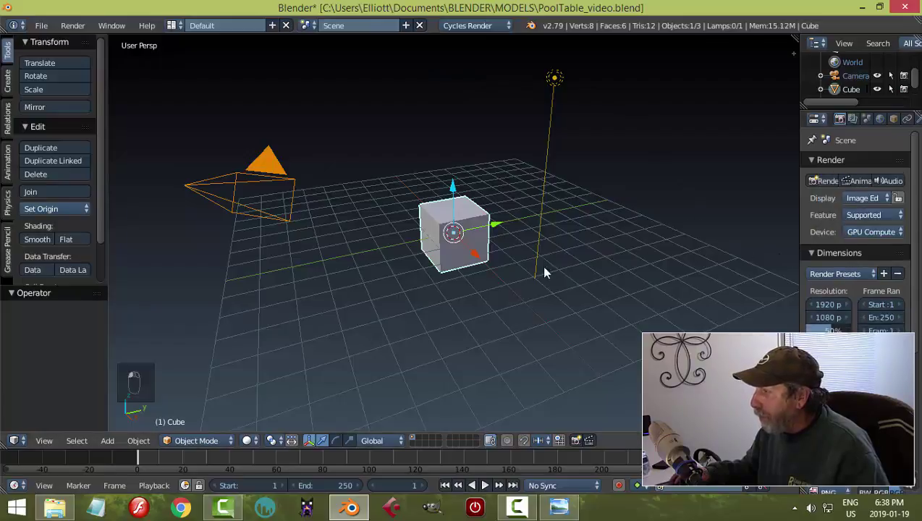
Move the camera and the lamp together to the first layer of the lower row.
right_click(288, 172)
shift+right_click(555, 78)
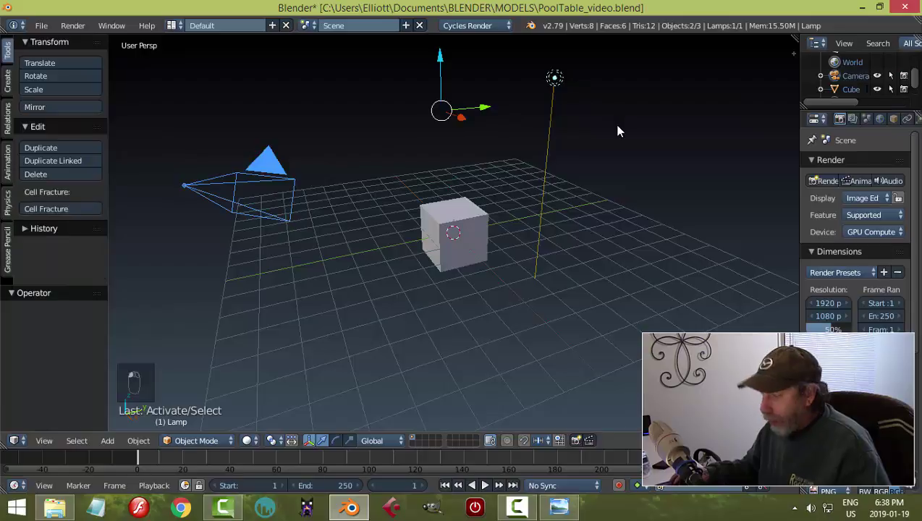
key(m)
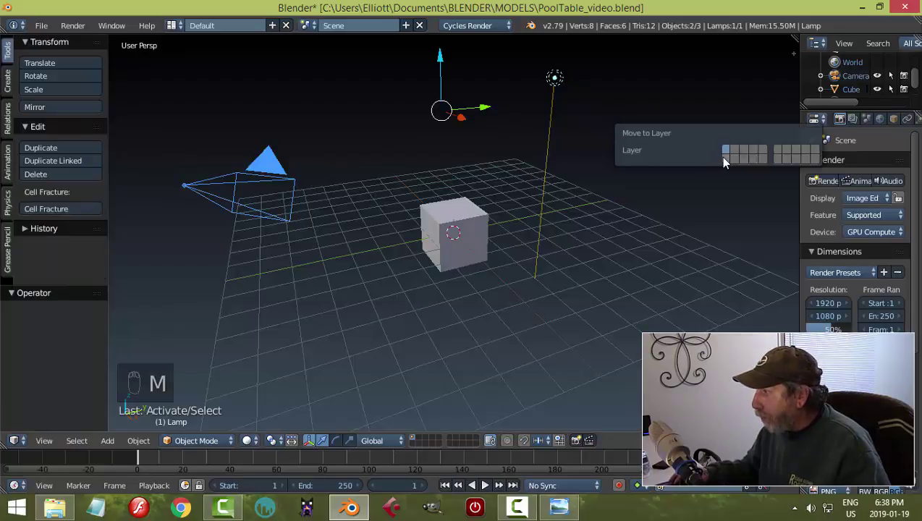
click(726, 159)
Delete the default cube from the scene.
right_click(454, 233)
key(x)
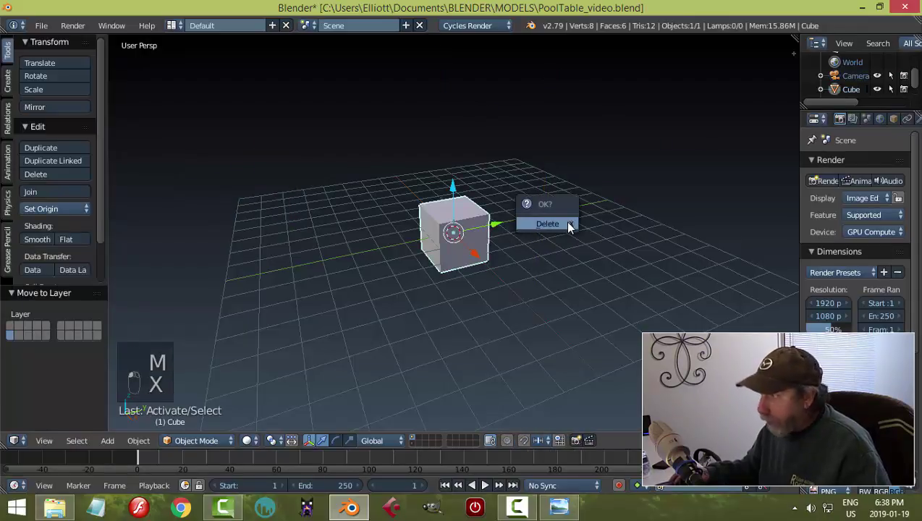
click(548, 224)
Add a plane at the origin in top orthographic view and start editing its mesh.
key(KP_7)
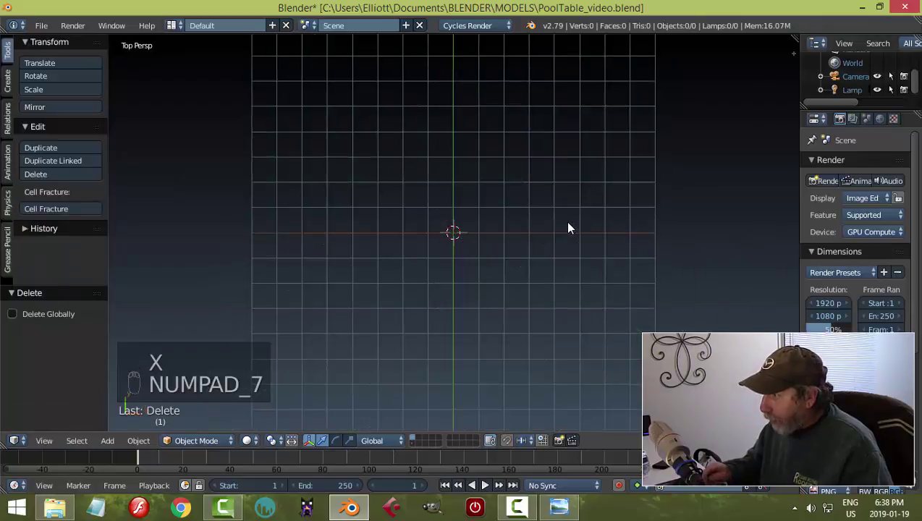
key(KP_5)
shift+middle_drag(595, 254, 562, 239)
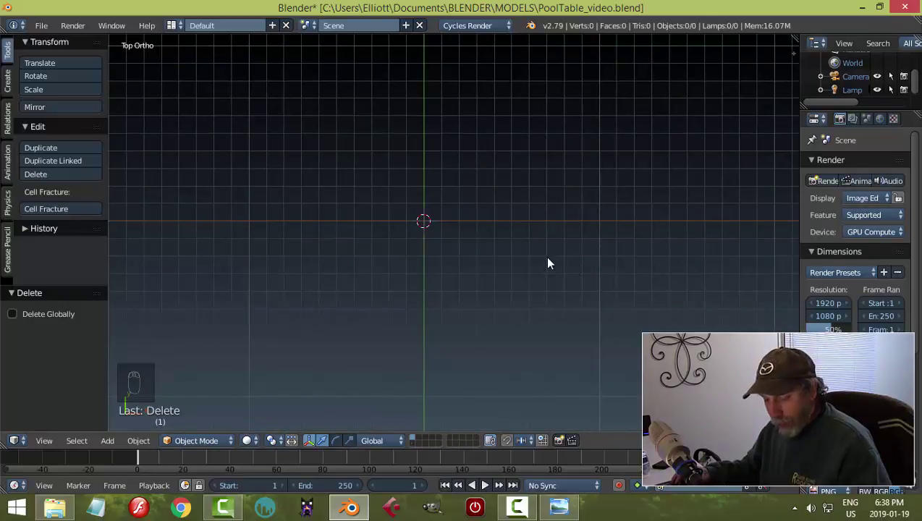
key(shift+a)
mouse_move(548, 259)
click(579, 258)
scroll(553, 263, up, 1)
scroll(548, 263, up, 1)
key(Tab)
click(591, 257)
scroll(520, 254, up, 1)
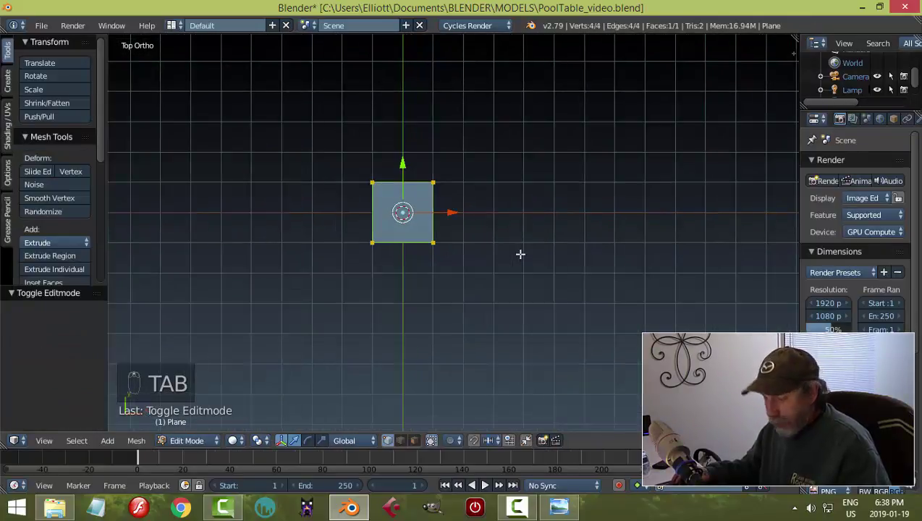
Scale the plane by 3 along X and by 1.3 along Y.
key(s)
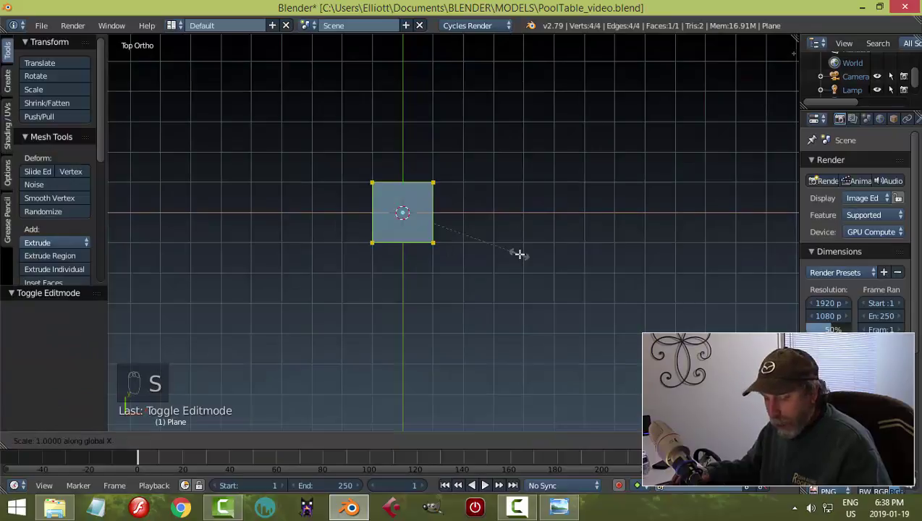
key(x)
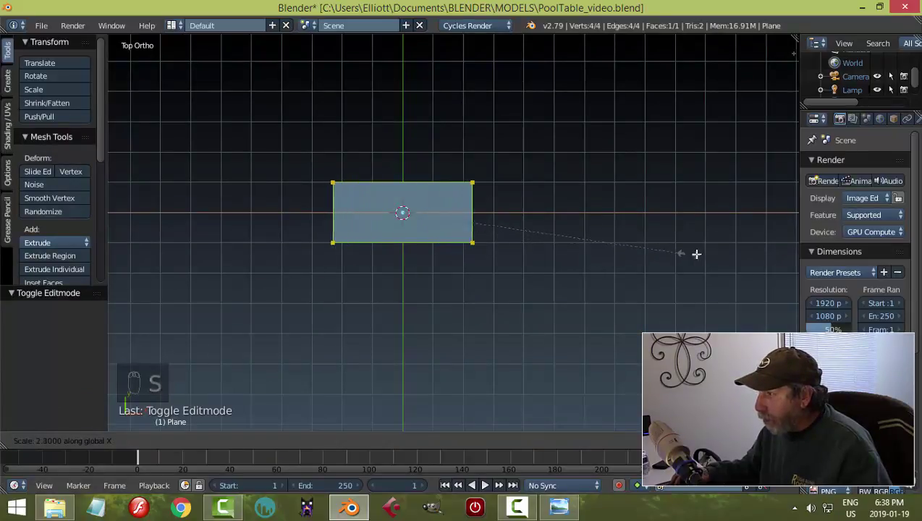
click(771, 251)
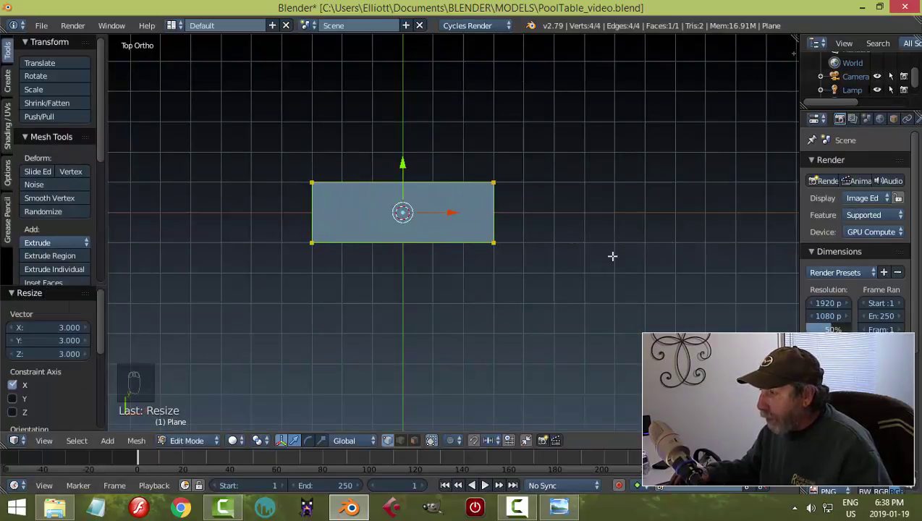
key(s)
key(y)
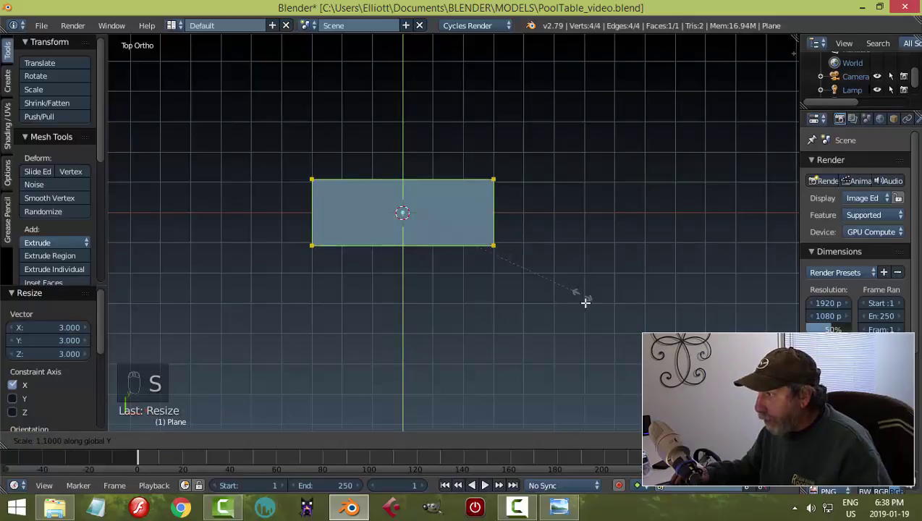
click(598, 332)
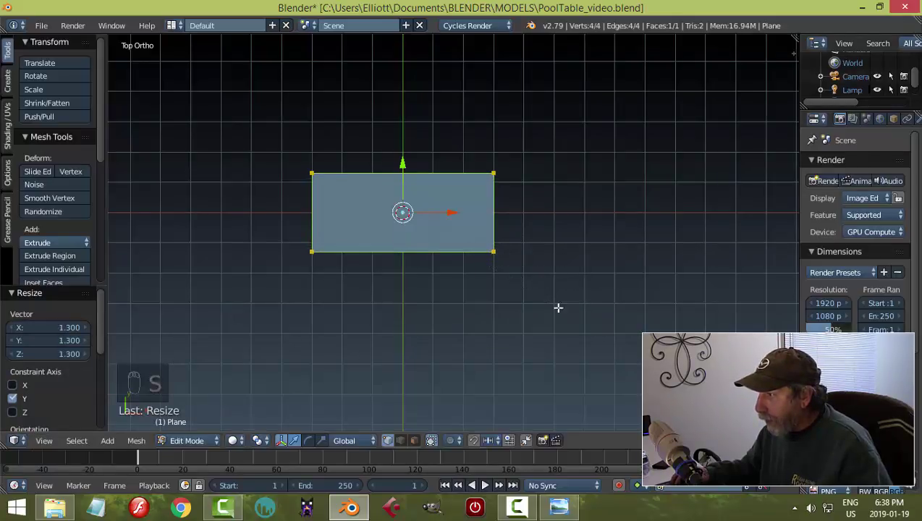
Add one centred loop cut across the plane in each direction, dividing it into four equal faces.
scroll(545, 300, up, 3)
shift+middle_drag(483, 291, 537, 293)
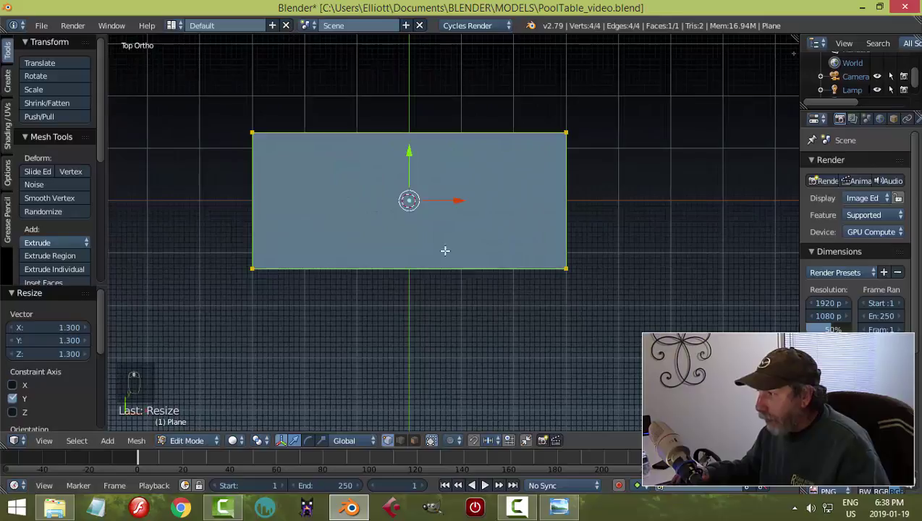
key(ctrl+r)
click(417, 144)
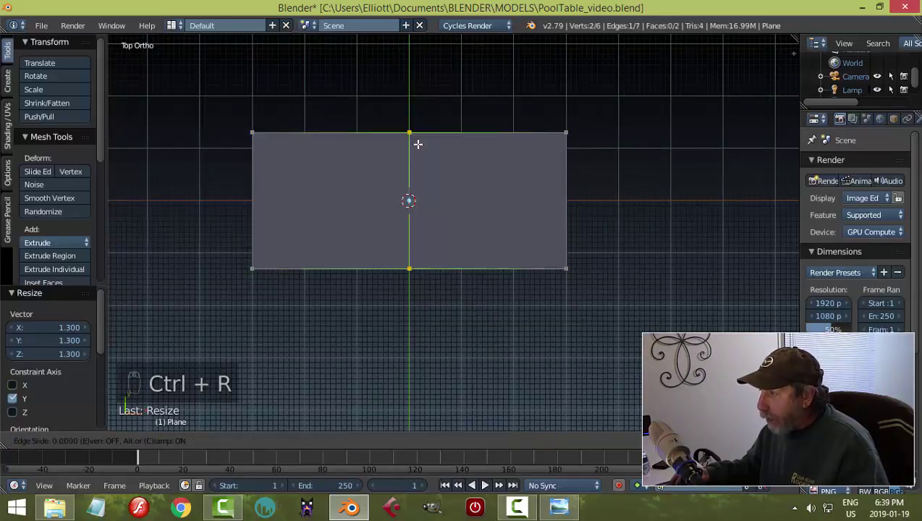
right_click(417, 144)
key(ctrl+r)
click(566, 200)
right_click(572, 201)
Delete three of the plane's four faces, keeping only the quadrant in positive X and positive Y.
key(a)
key(ctrl+Tab)
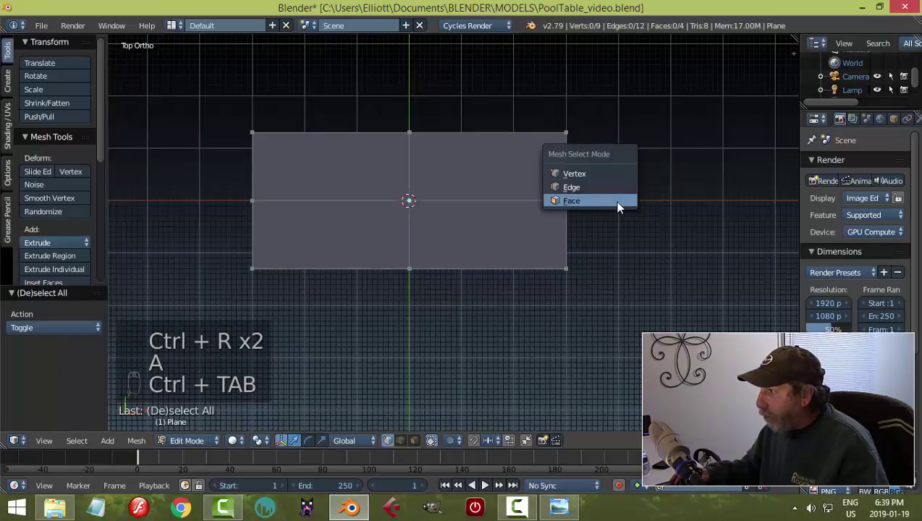
click(618, 202)
right_click(346, 169)
shift+right_click(349, 241)
shift+right_click(447, 242)
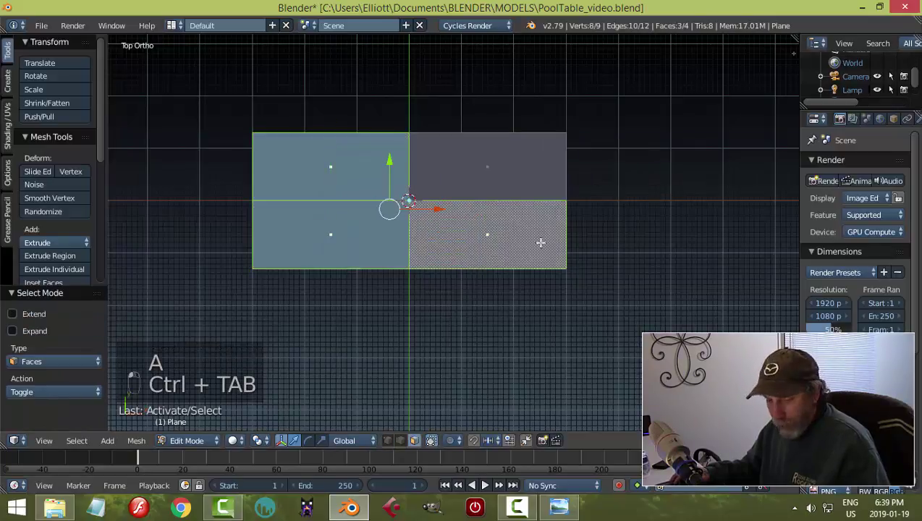
key(x)
click(530, 275)
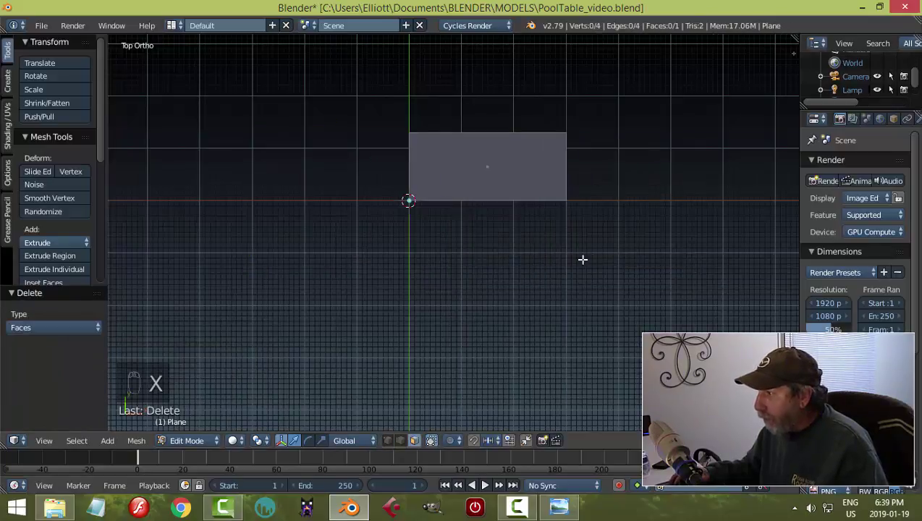
Add a Mirror modifier to the remaining quarter of the plane, mirroring on both X and Y.
click(907, 119)
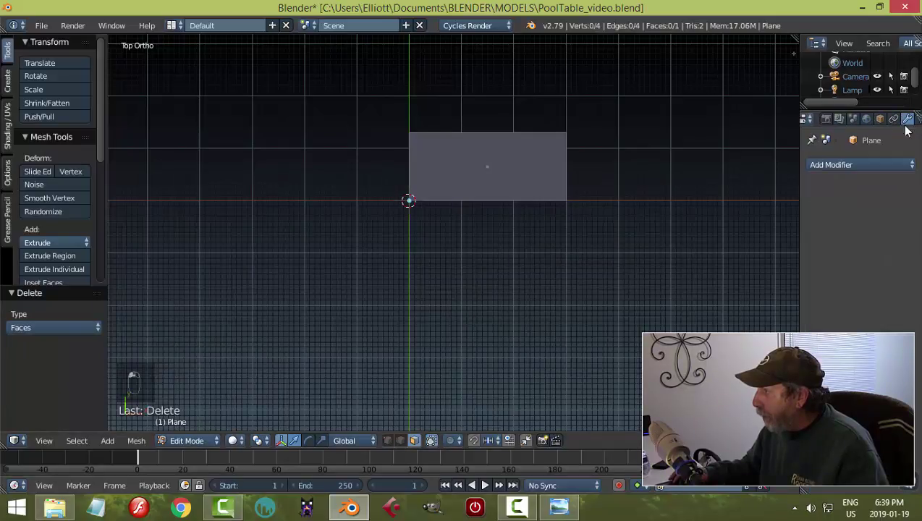
click(837, 163)
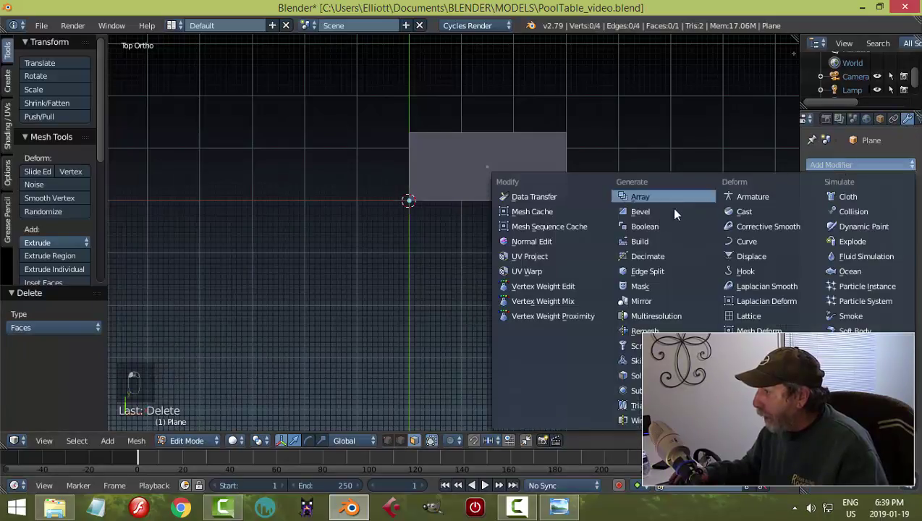
click(643, 301)
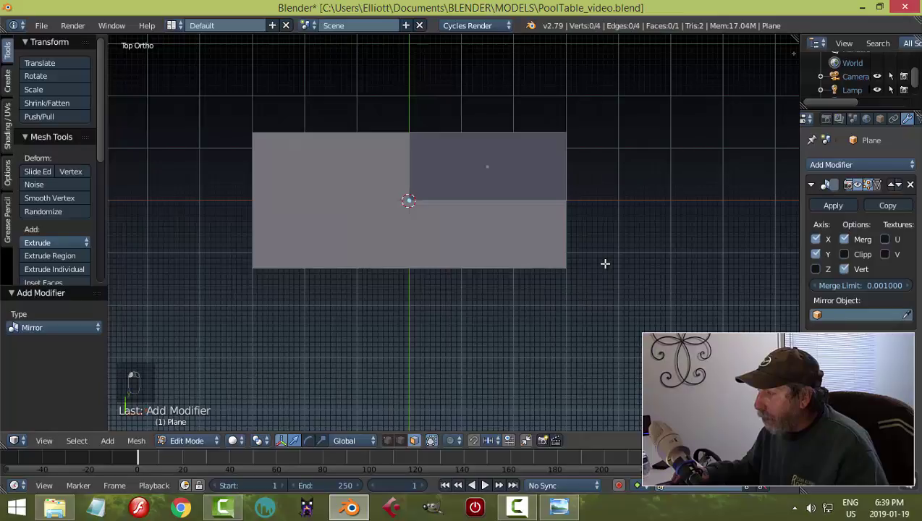
Add a loop cut slid about 0.6 toward the quarter's outer short edge and another about 0.17 toward its outer long edge.
scroll(605, 264, up, 1)
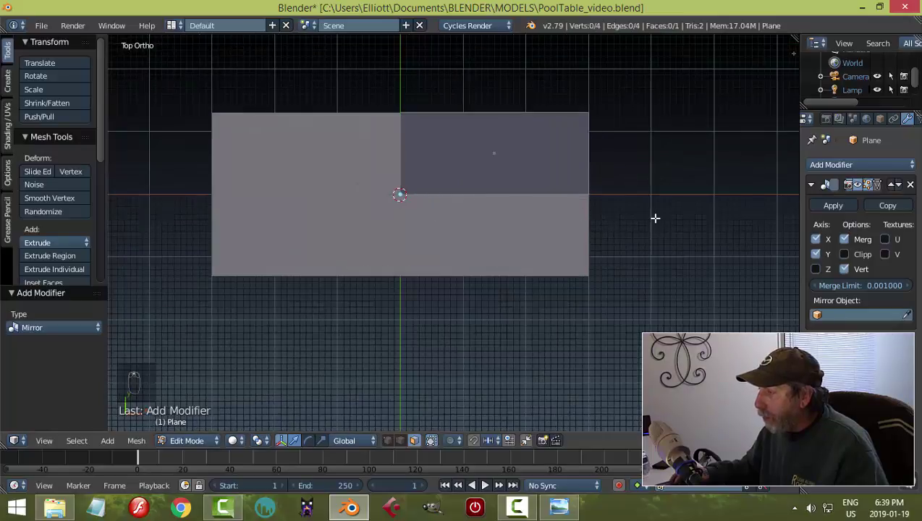
scroll(632, 217, up, 1)
shift+middle_drag(664, 203, 609, 240)
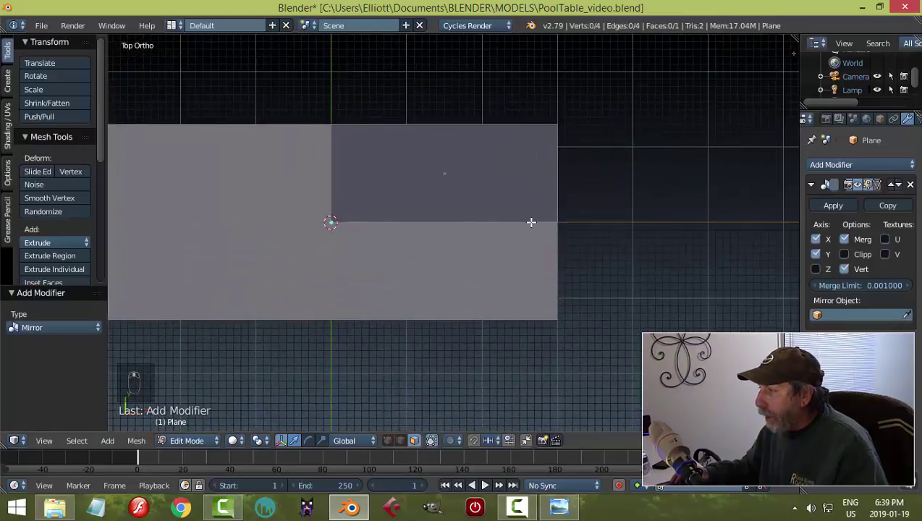
key(ctrl+r)
click(518, 226)
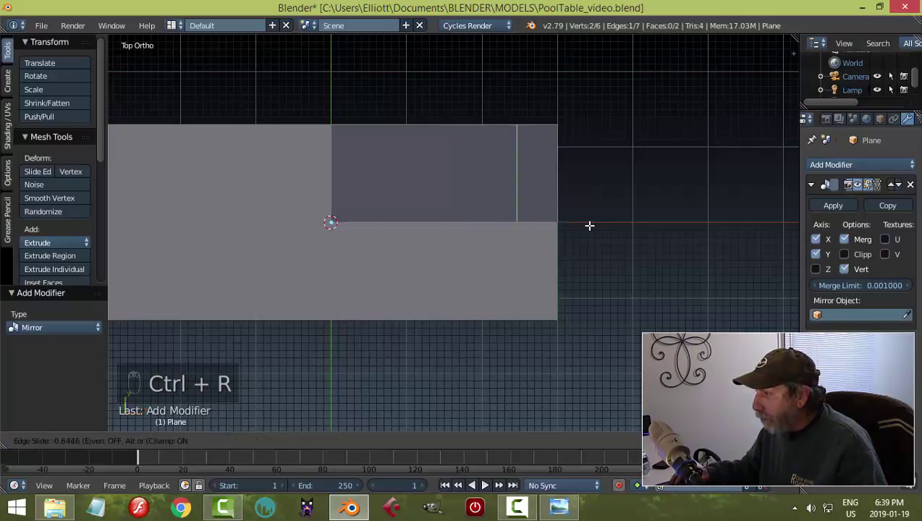
click(586, 223)
key(ctrl+r)
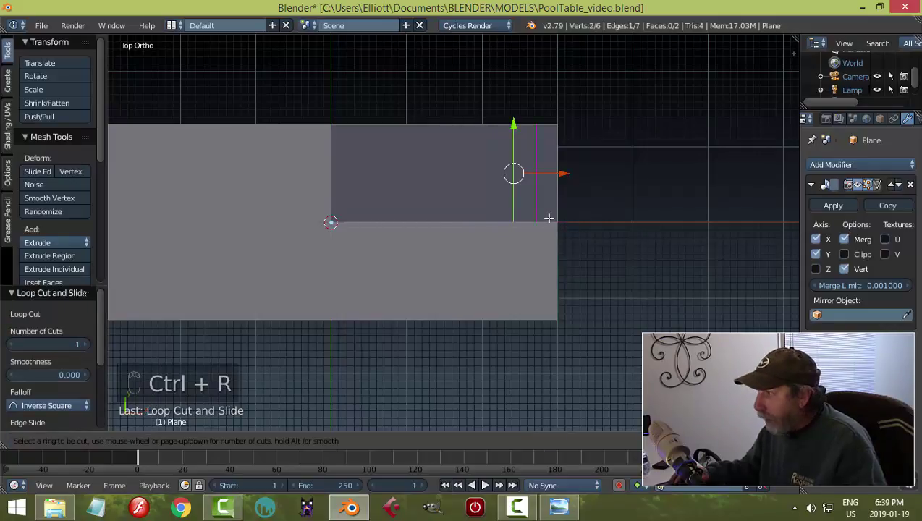
click(556, 199)
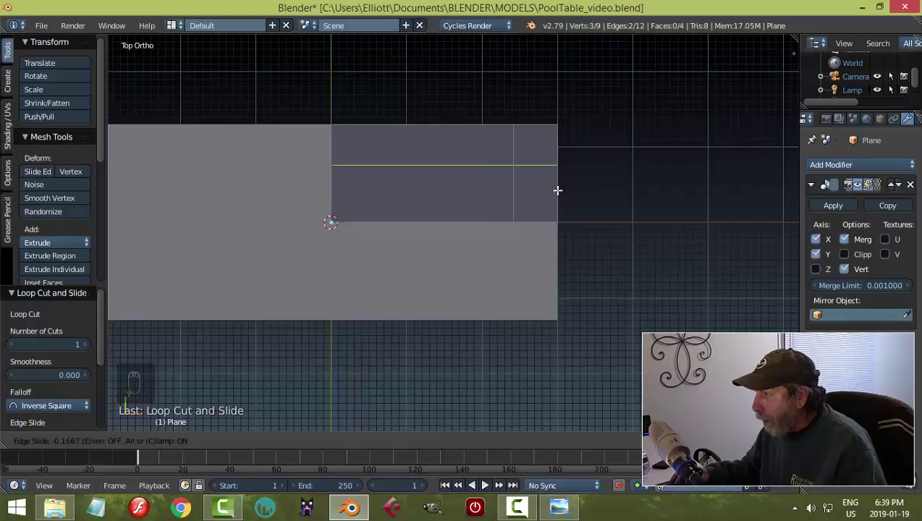
click(558, 189)
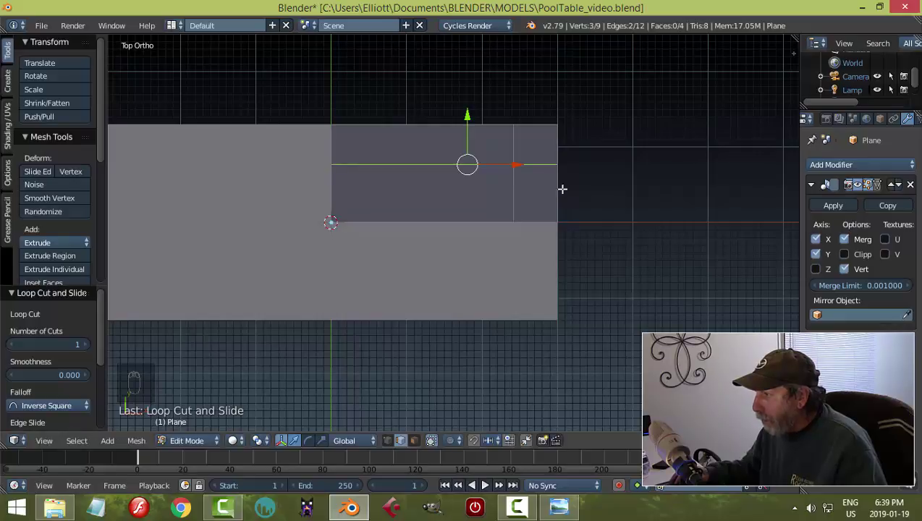
key(a)
Add three evenly spaced loop cuts within each of the quarter's two outer strips to form a fine grid at the corner.
scroll(579, 192, up, 1)
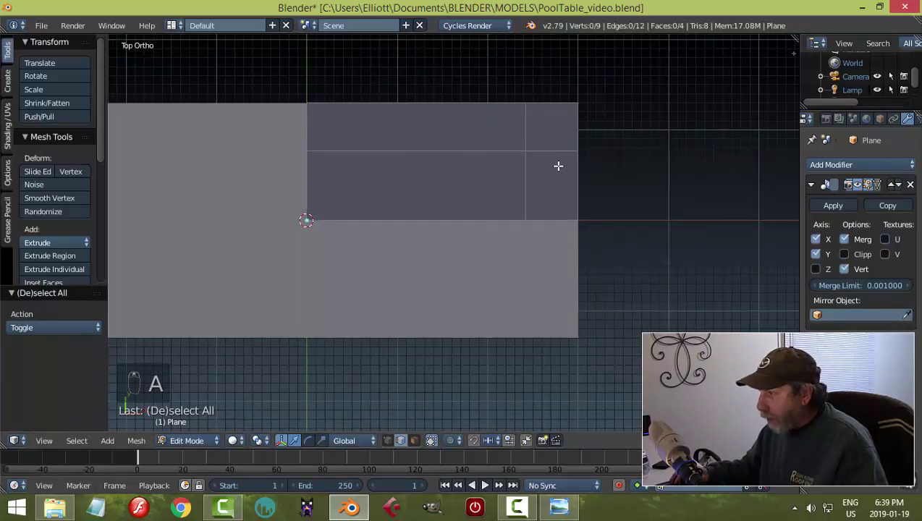
key(ctrl+r)
scroll(559, 165, up, 1)
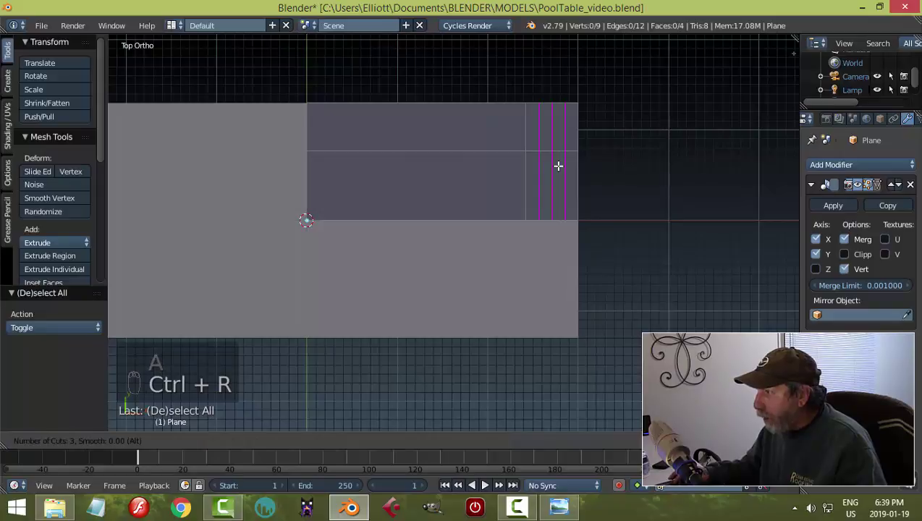
click(559, 166)
key(ctrl+r)
scroll(571, 129, up, 1)
click(571, 129)
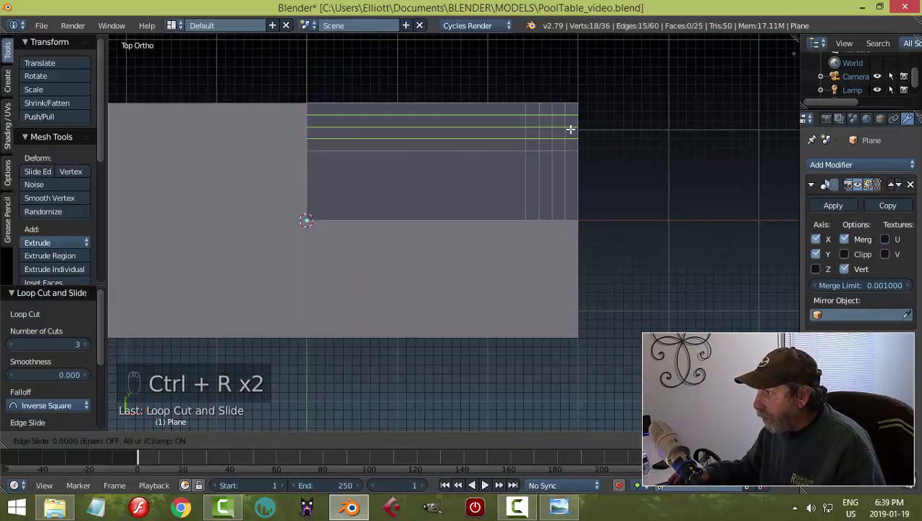
right_click(570, 129)
key(a)
Inset the two-by-two block of faces at the corner grid's inner corner by about 0.025.
scroll(607, 157, up, 1)
scroll(608, 157, up, 1)
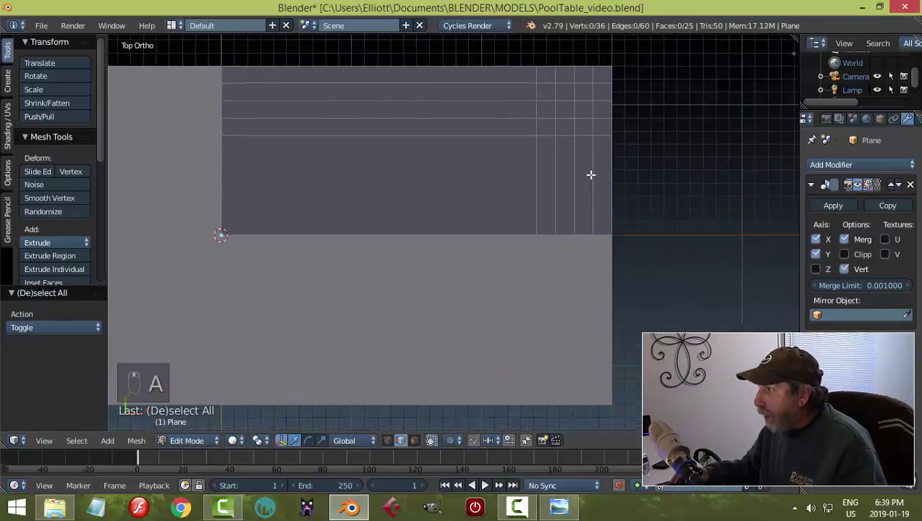
key(ctrl+Tab)
click(549, 178)
right_click(531, 132)
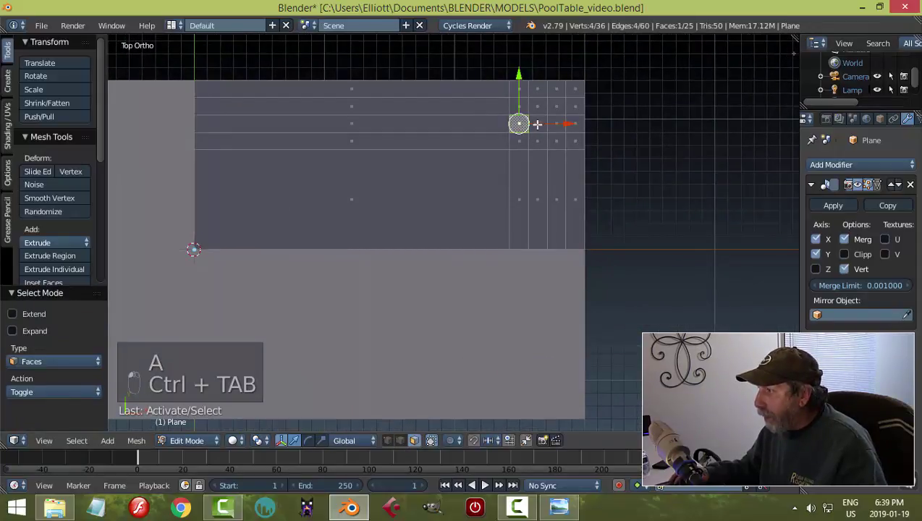
shift+right_click(530, 142)
shift+right_click(541, 142)
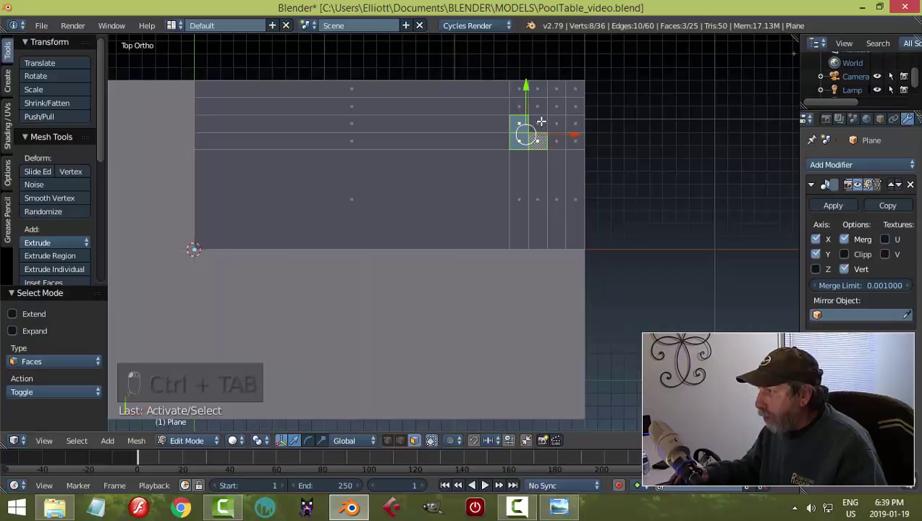
shift+right_click(540, 123)
scroll(629, 158, down, 1)
middle_drag(618, 192, 627, 171)
key(KP_7)
scroll(637, 174, up, 2)
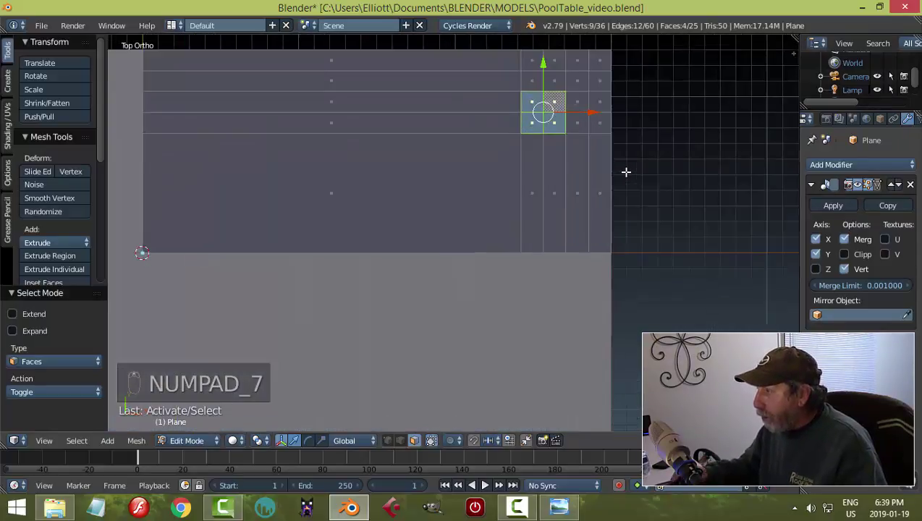
key(i)
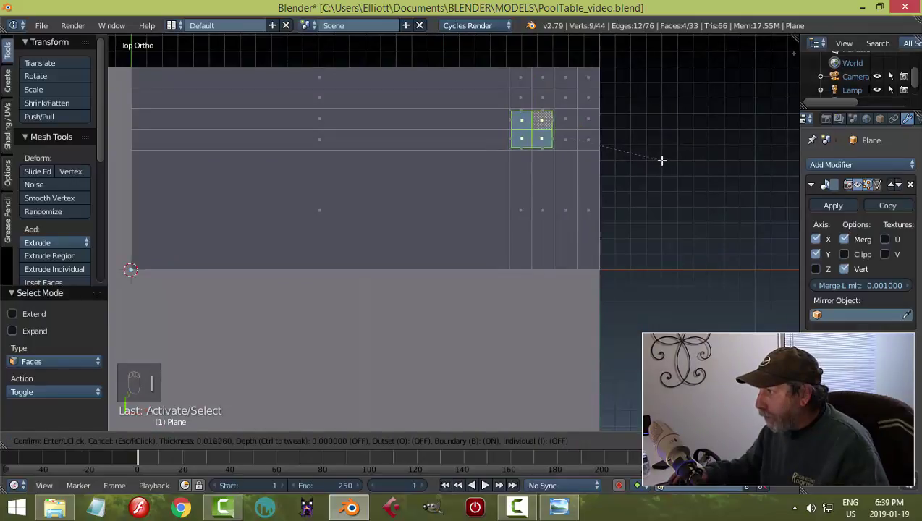
click(665, 159)
Shape the inset block into a circle with LoopTools and scale it to about 0.857.
key(w)
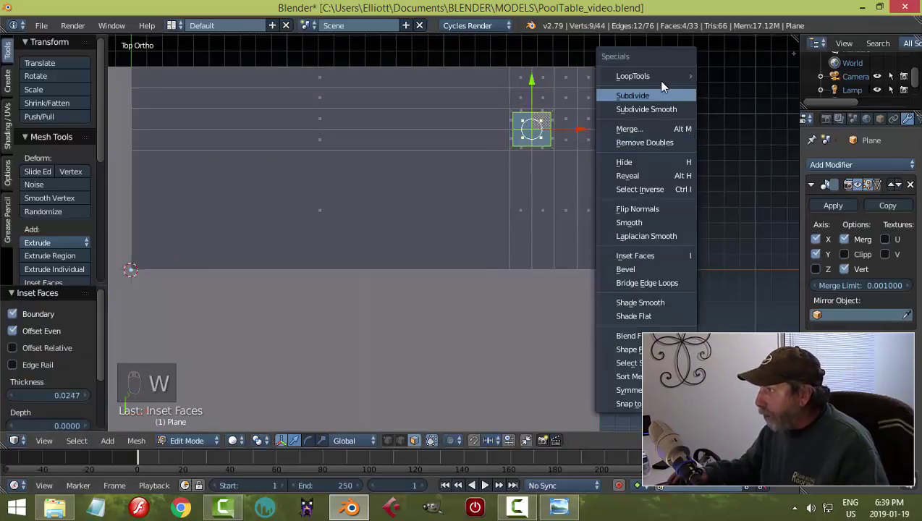
mouse_move(658, 76)
click(733, 88)
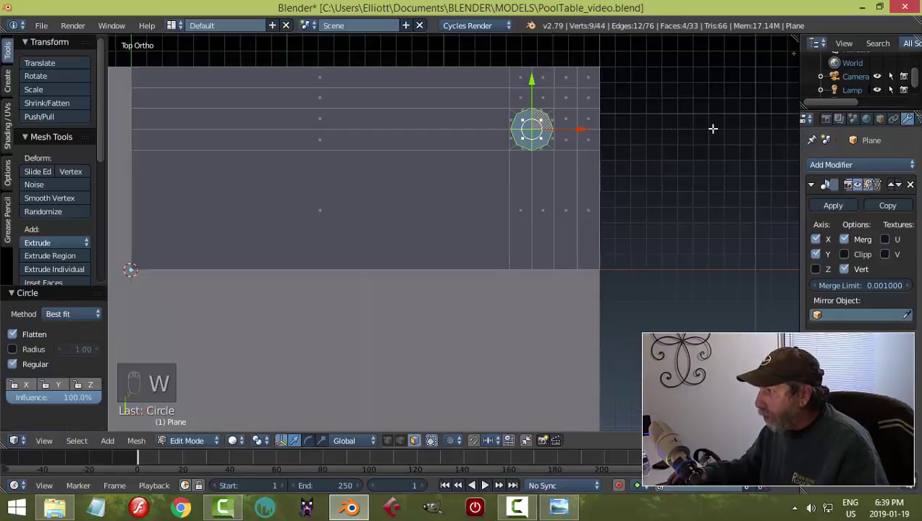
key(s)
click(690, 132)
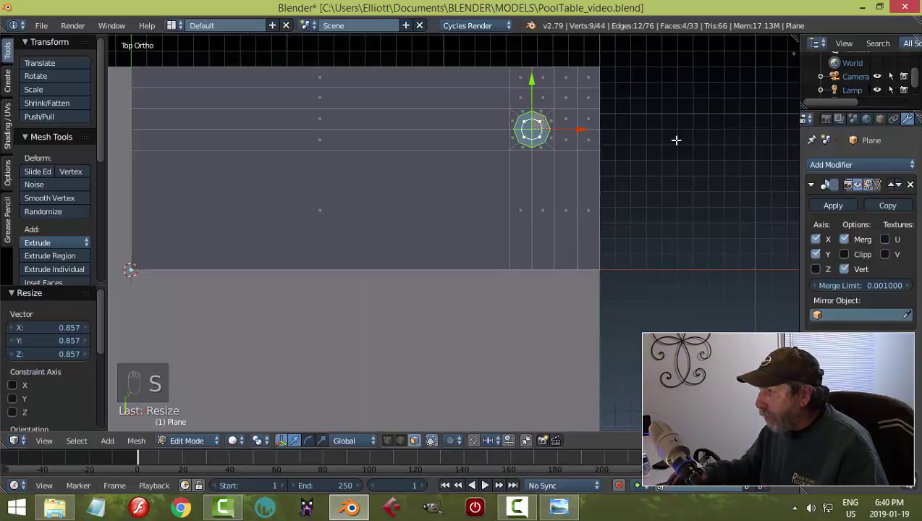
Delete the faces inside the circle to open the corner pocket holes.
key(x)
click(676, 139)
scroll(663, 144, down, 3)
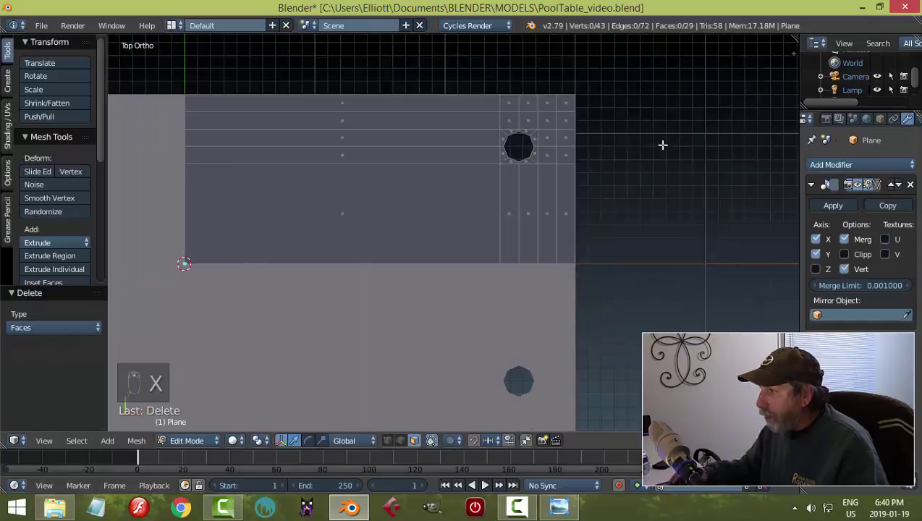
scroll(655, 146, down, 3)
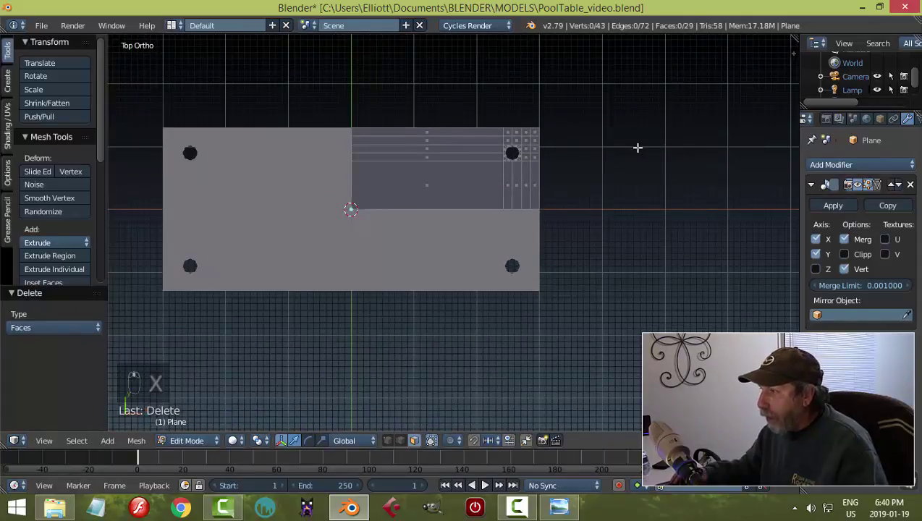
scroll(634, 137, up, 1)
scroll(633, 138, up, 2)
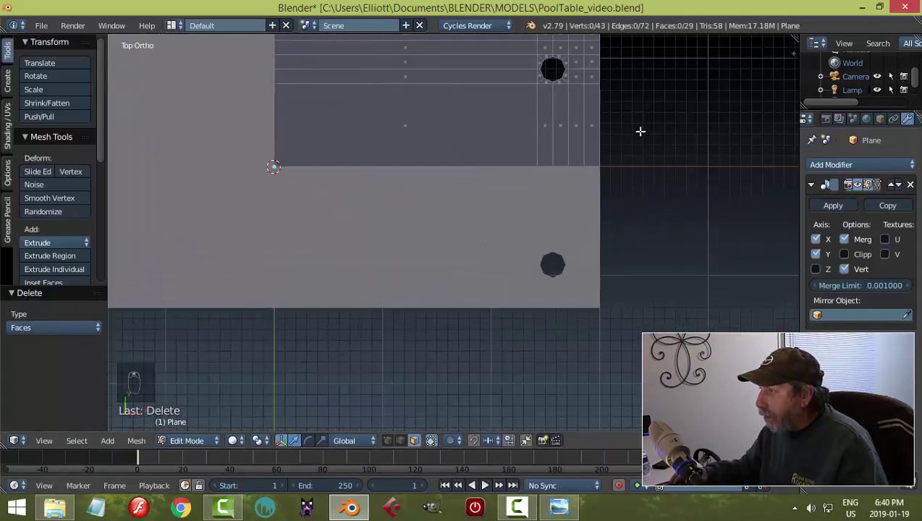
shift+middle_drag(640, 129, 638, 163)
scroll(637, 167, down, 2)
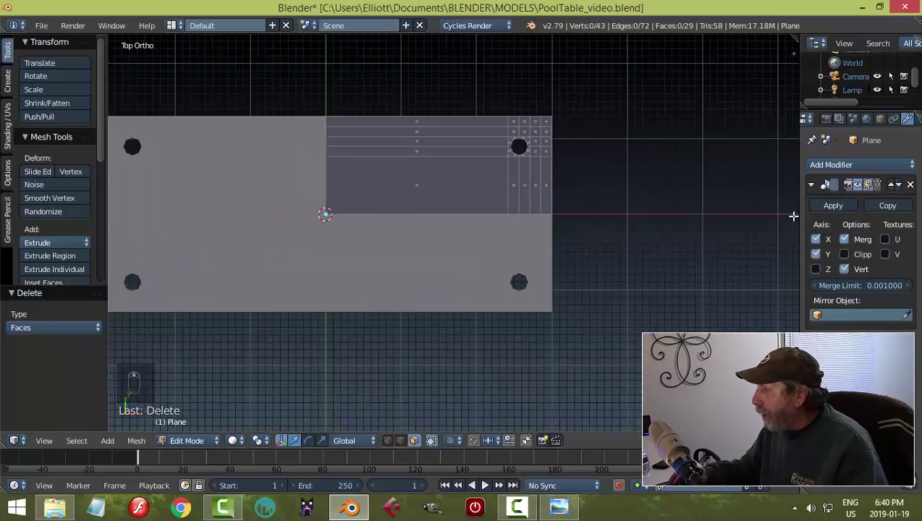
Turn off X-axis mirroring in the Mirror modifier, keeping the Y axis mirrored.
click(816, 254)
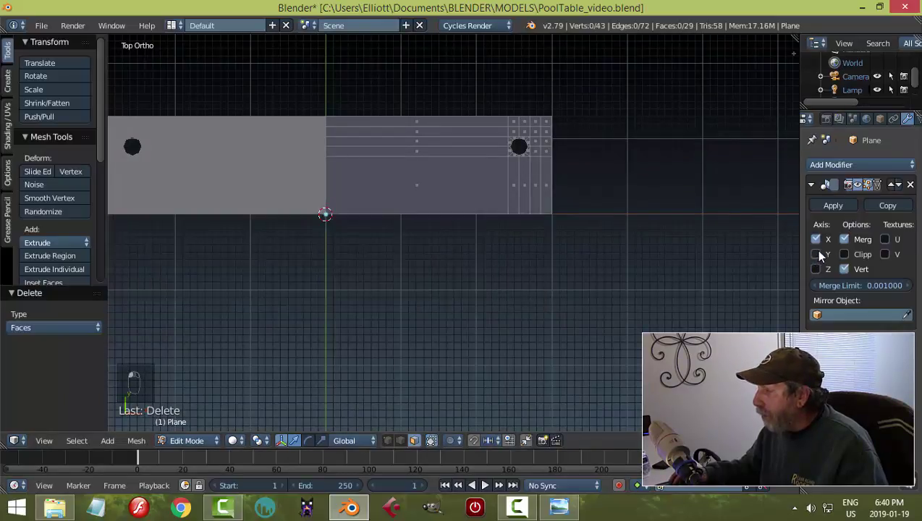
click(816, 254)
click(816, 239)
Duplicate the column of faces containing the pocket's outer half and move the copy about -2.73 along X, beside the table's centre line.
scroll(614, 177, up, 4)
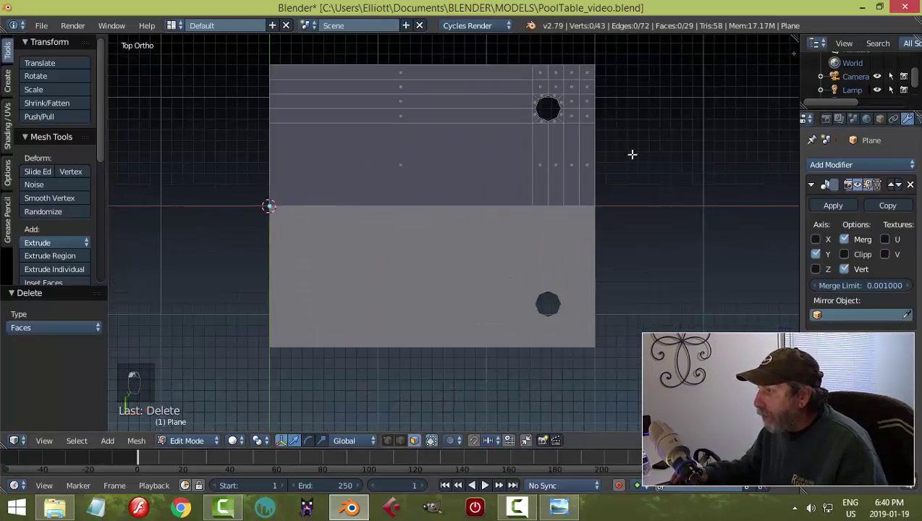
shift+middle_drag(628, 172, 601, 195)
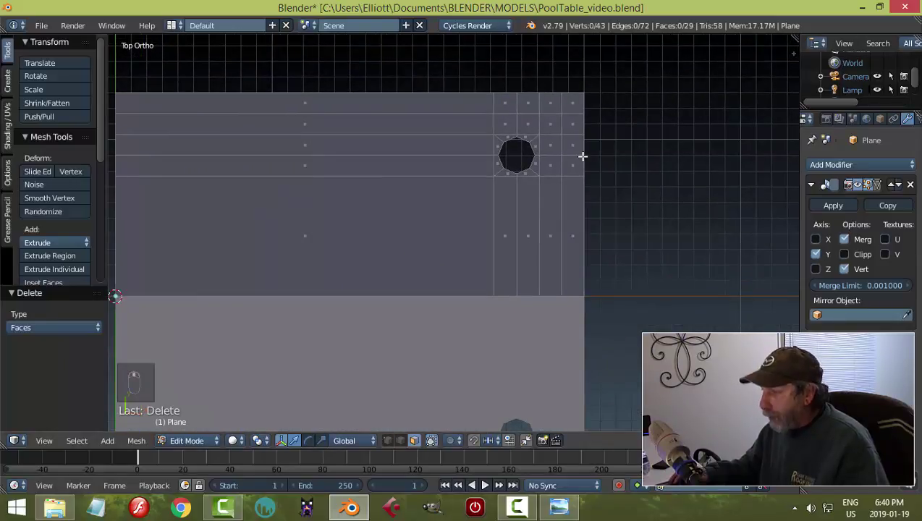
key(c)
drag(533, 105, 527, 191)
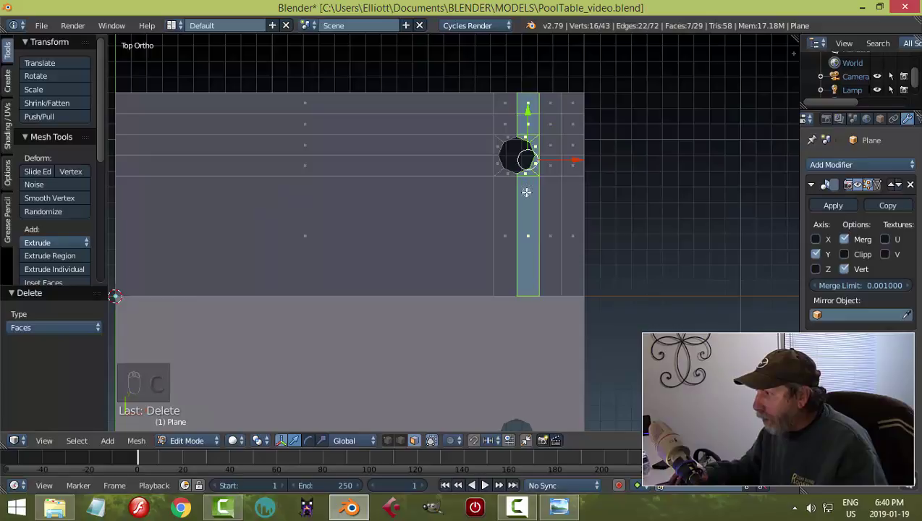
key(Escape)
scroll(589, 185, down, 3)
shift+middle_drag(588, 185, 651, 177)
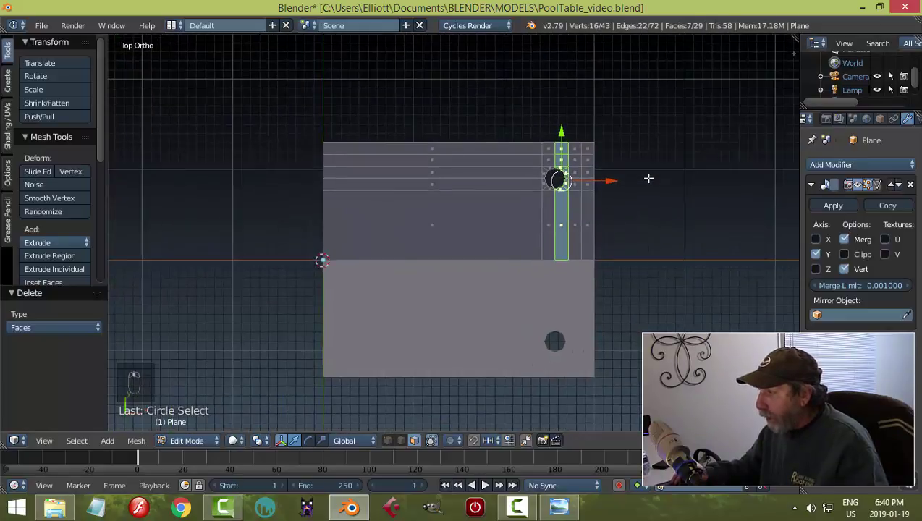
key(shift+d)
right_click(651, 177)
key(g)
key(x)
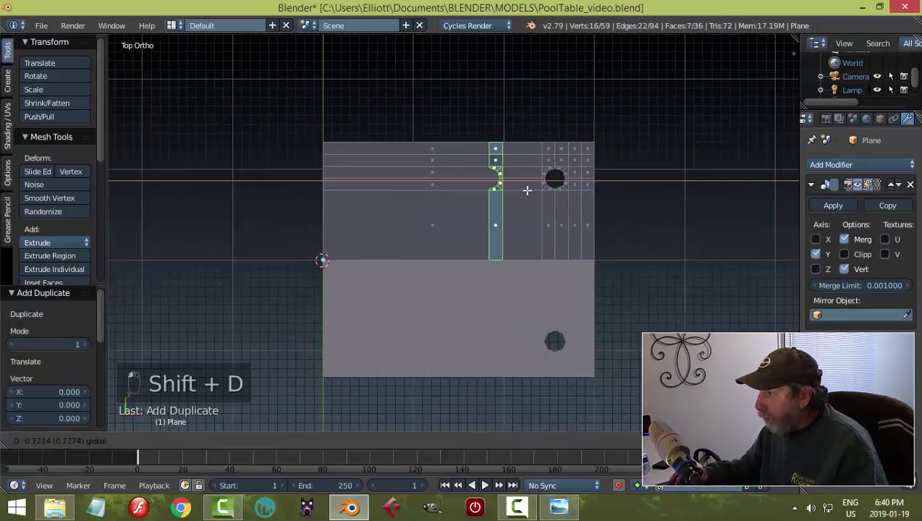
click(372, 200)
Turn on vertex snapping and move the duplicated strip along X until it meets the quarter's inner edge.
scroll(435, 214, up, 3)
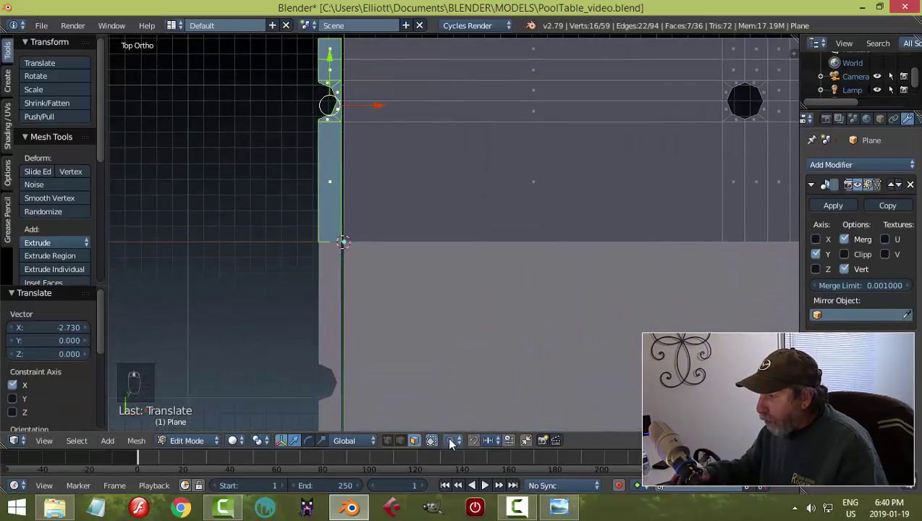
click(474, 441)
click(488, 440)
click(500, 409)
drag(379, 106, 342, 129)
Select the whole mesh and remove doubles to weld the duplicated strip to the quarter.
key(a)
key(a)
key(a)
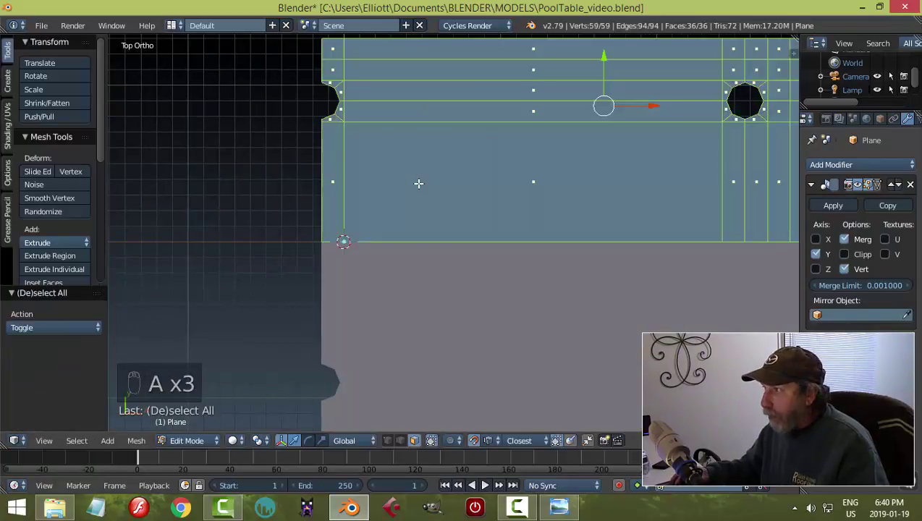
key(w)
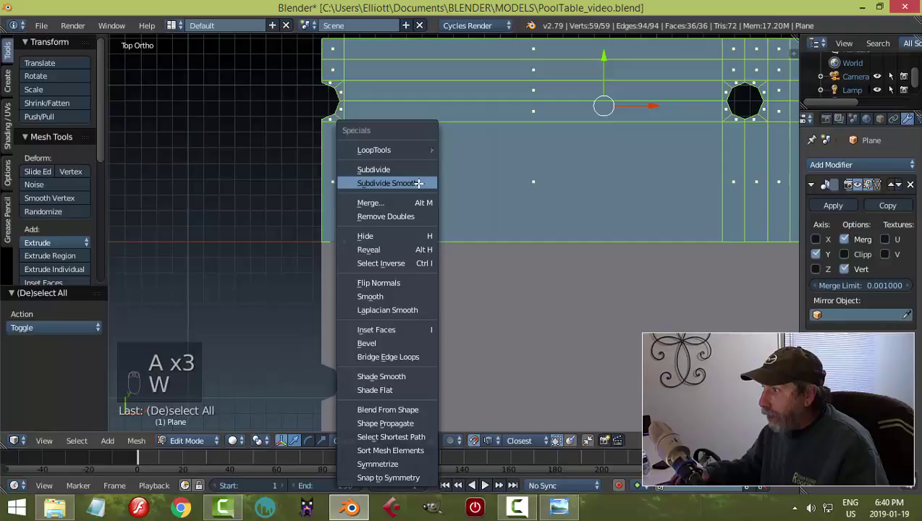
click(391, 214)
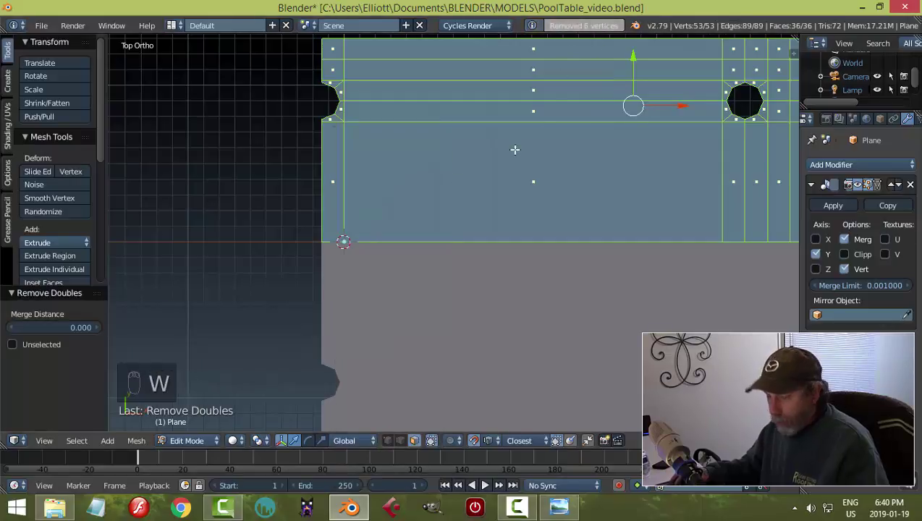
Move the whole mesh about 0.156 along X to bring the strip's outer edge to the centre line.
key(a)
scroll(513, 149, down, 4)
key(a)
scroll(507, 186, up, 3)
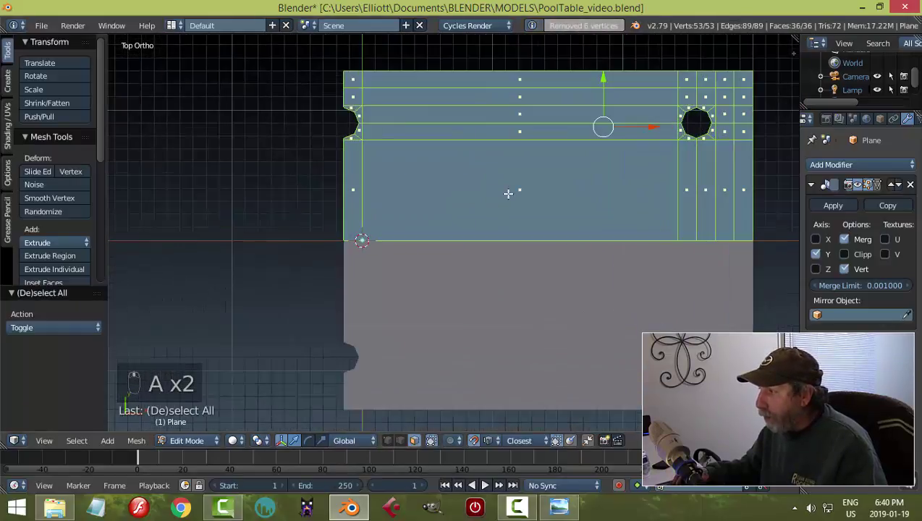
drag(647, 128, 667, 134)
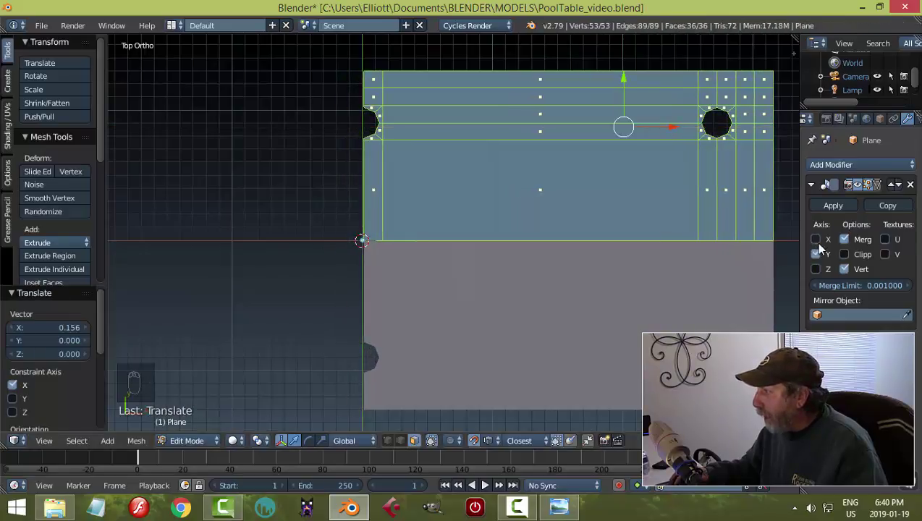
Turn X-axis mirroring back on and enable Clipping in the Mirror modifier.
click(816, 239)
scroll(574, 169, up, 2)
shift+middle_drag(602, 168, 598, 228)
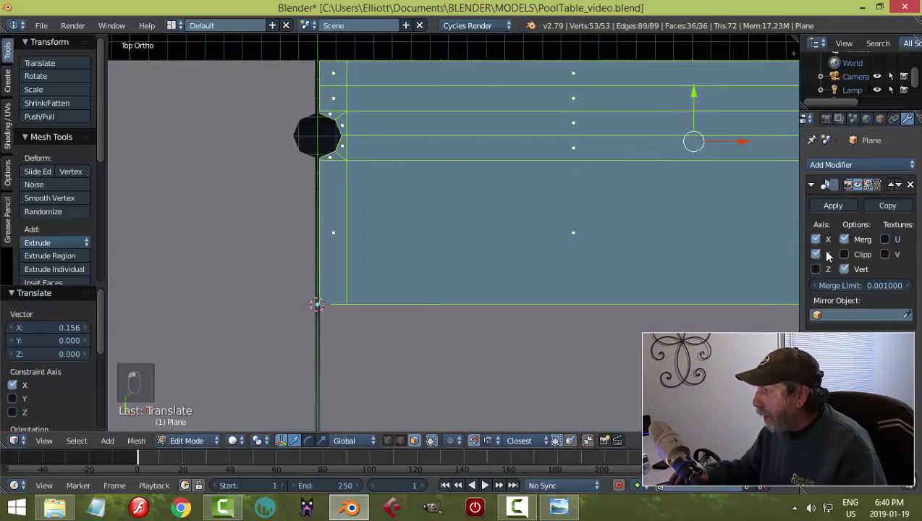
click(842, 252)
scroll(729, 206, up, 1)
shift+middle_drag(706, 188, 621, 249)
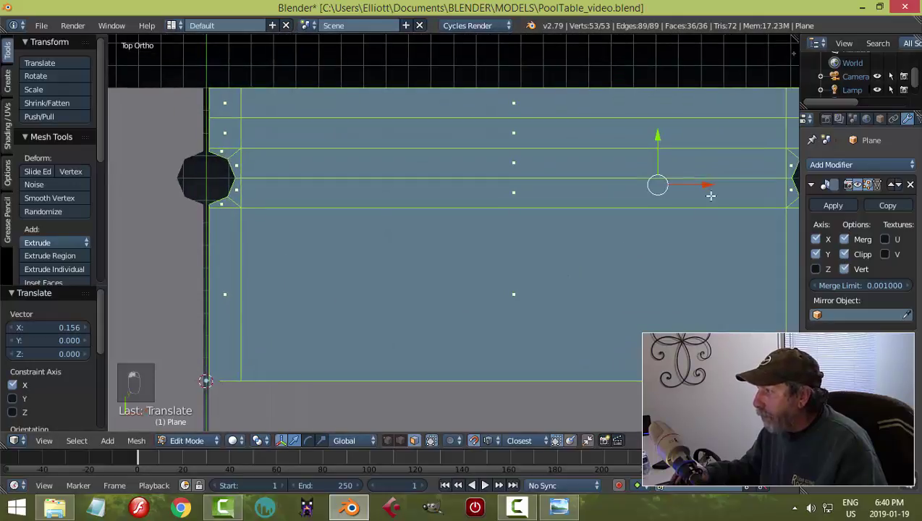
Move the whole mesh slightly toward the centre line along X to close the mirror seam, and deselect everything.
drag(712, 187, 702, 188)
scroll(542, 199, down, 1)
key(a)
scroll(542, 199, down, 4)
shift+middle_drag(561, 249, 533, 204)
scroll(581, 194, up, 1)
scroll(533, 201, up, 1)
scroll(533, 201, down, 2)
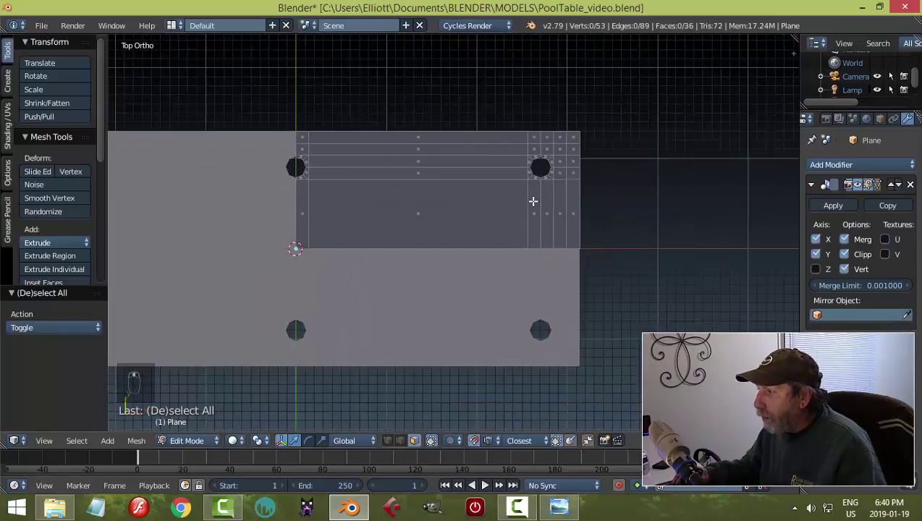
Extrude the outer three rows of faces along the quarter's long and short edges upward about 0.065 to raise the rails, and deselect everything.
key(ctrl+Tab)
click(380, 182)
scroll(377, 181, up, 2)
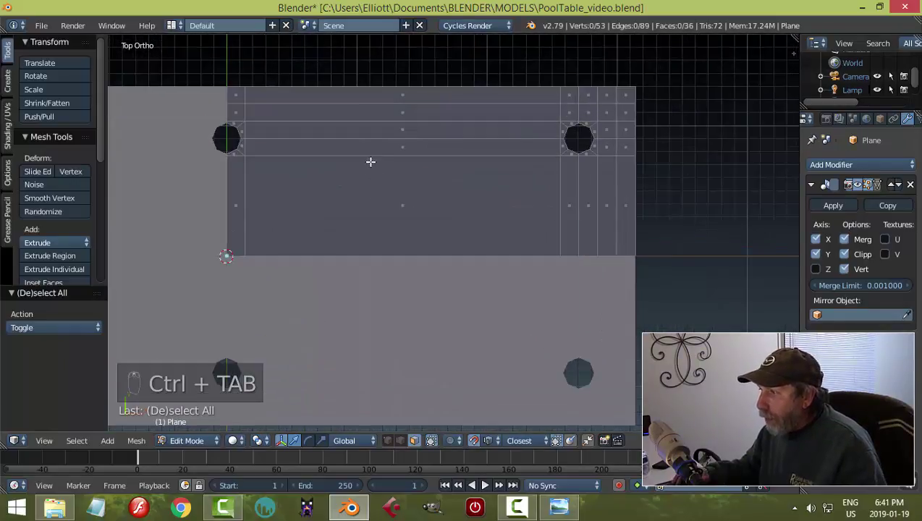
key(c)
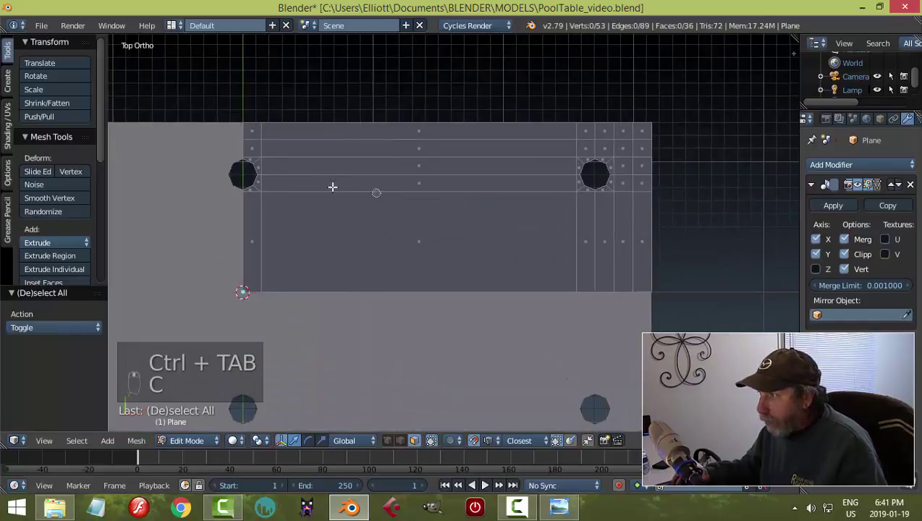
click(260, 139)
mouse_move(555, 137)
mouse_down()
mouse_move(636, 139)
mouse_move(635, 207)
mouse_move(621, 218)
mouse_move(613, 165)
mouse_move(585, 162)
mouse_move(261, 165)
mouse_up()
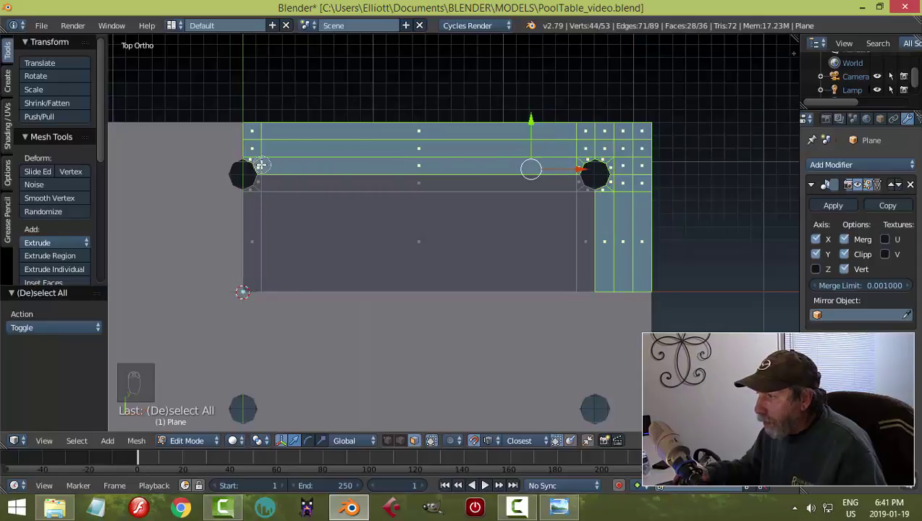
right_click(661, 236)
scroll(661, 262, down, 1)
middle_drag(673, 282, 606, 245)
scroll(648, 281, up, 1)
middle_drag(648, 281, 461, 240)
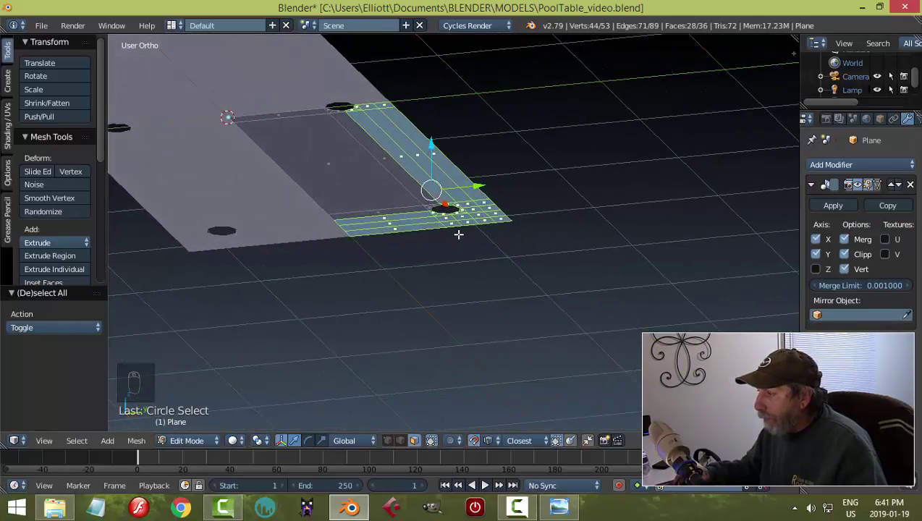
scroll(458, 234, up, 2)
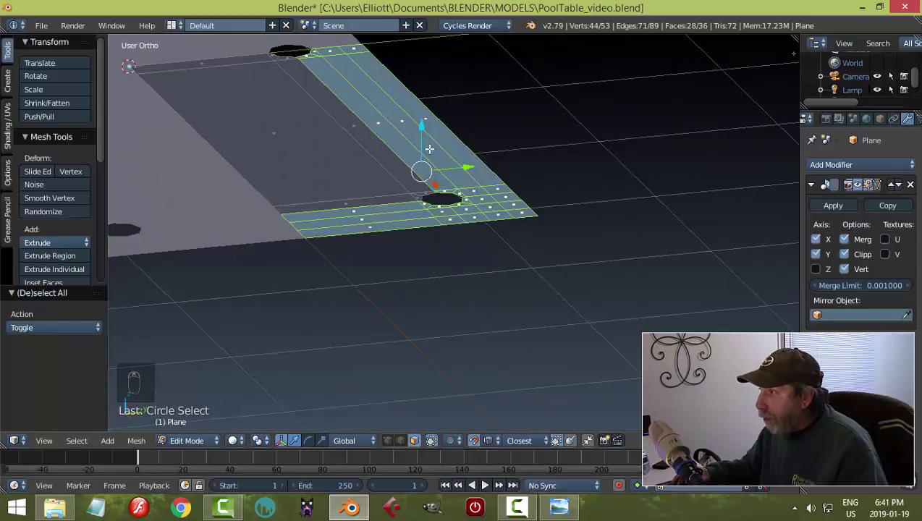
key(e)
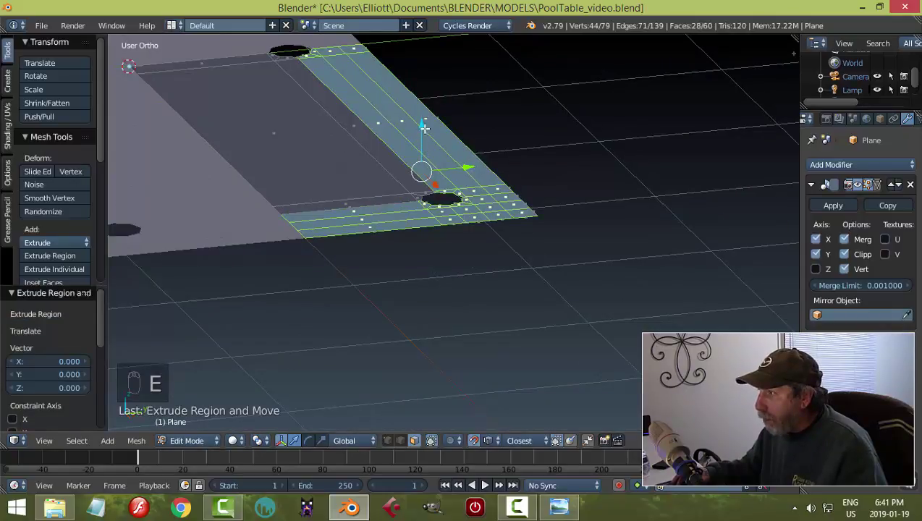
drag(420, 126, 418, 114)
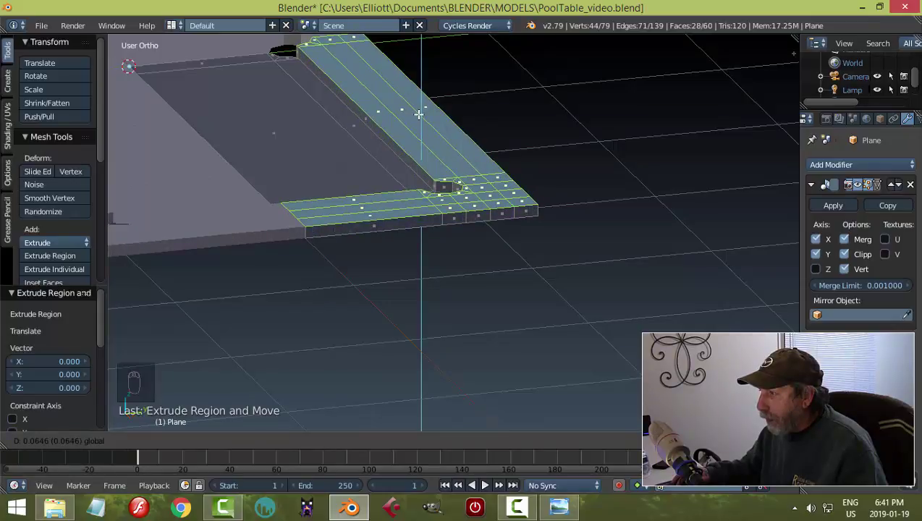
drag(418, 114, 418, 113)
middle_drag(419, 113, 520, 182)
scroll(516, 166, up, 2)
middle_drag(513, 146, 544, 144)
key(a)
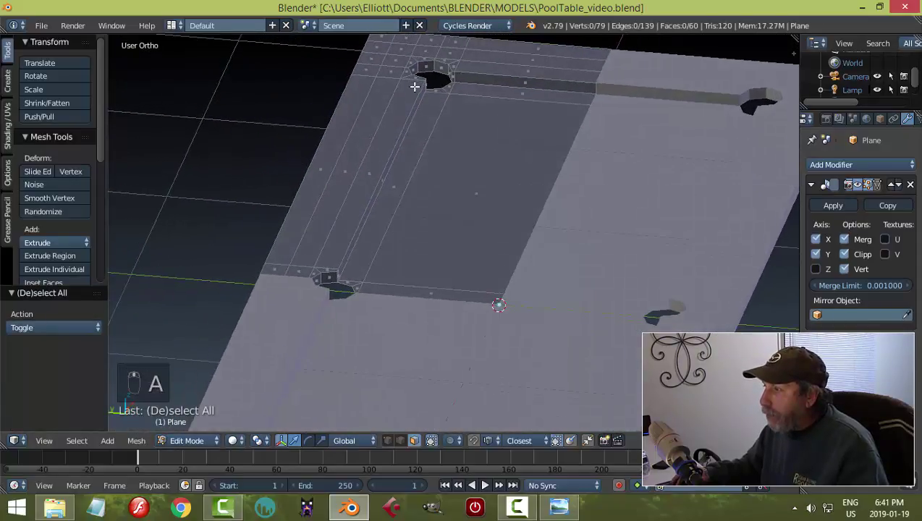
alt+right_click(325, 270)
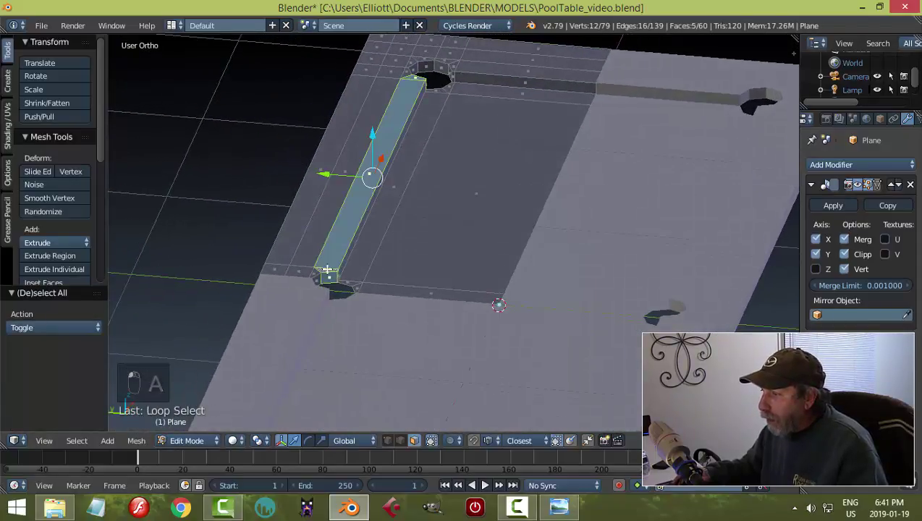
alt+shift+right_click(316, 277)
key(a)
Select the innermost top faces of the quarter's long and short rails, including the small faces around the corner pocket and beside the side pocket.
middle_drag(352, 267, 312, 261)
right_click(297, 260)
shift+right_click(315, 222)
middle_drag(314, 222, 430, 256)
shift+right_click(391, 230)
shift+right_click(376, 224)
shift+right_click(384, 204)
shift+right_click(404, 196)
shift+right_click(448, 204)
shift+right_click(455, 208)
shift+right_click(500, 217)
middle_drag(500, 217, 460, 272)
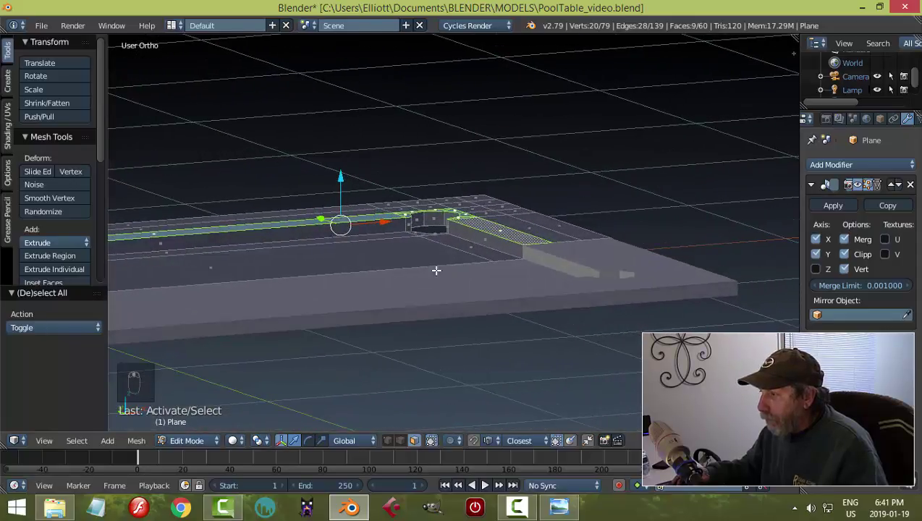
Try extruding the selected rail faces upward about 0.004, and undo the extrusion together with the last face selection.
middle_drag(397, 258, 469, 262)
key(e)
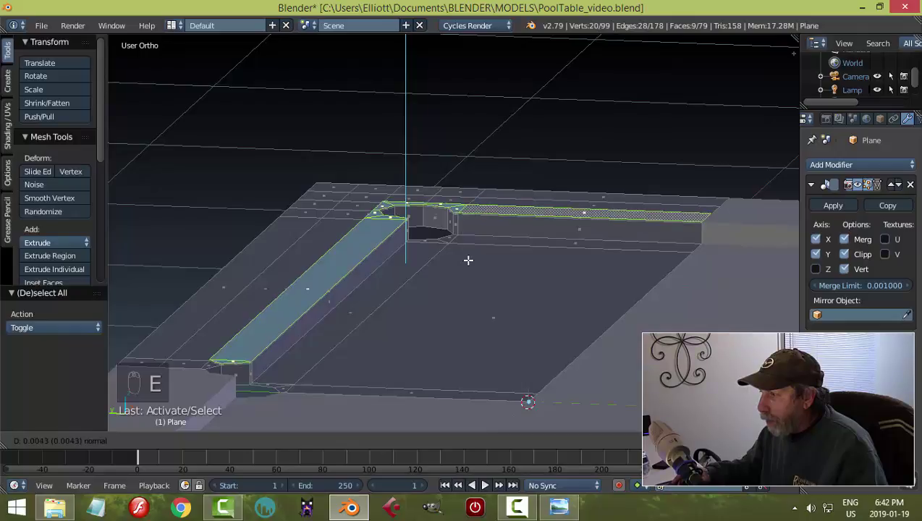
click(468, 260)
shift+middle_drag(395, 258, 465, 163)
scroll(395, 268, up, 2)
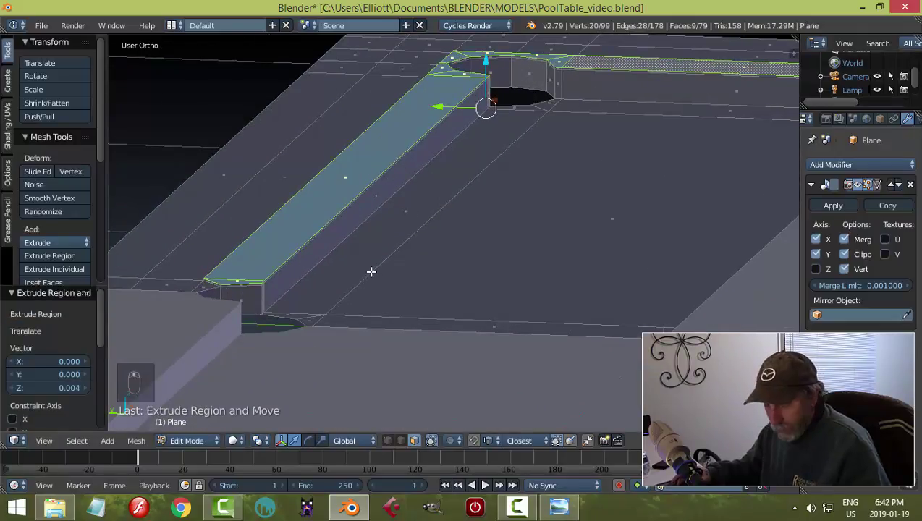
key(ctrl+z)
key(ctrl+z)
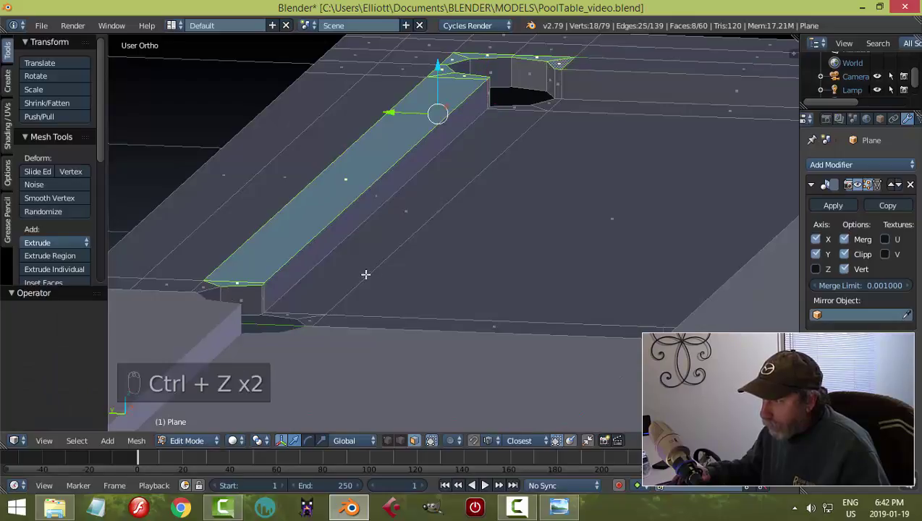
Add the small triangular face at the side pocket to the selection and extrude the selected faces upward about 0.004.
shift+right_click(206, 286)
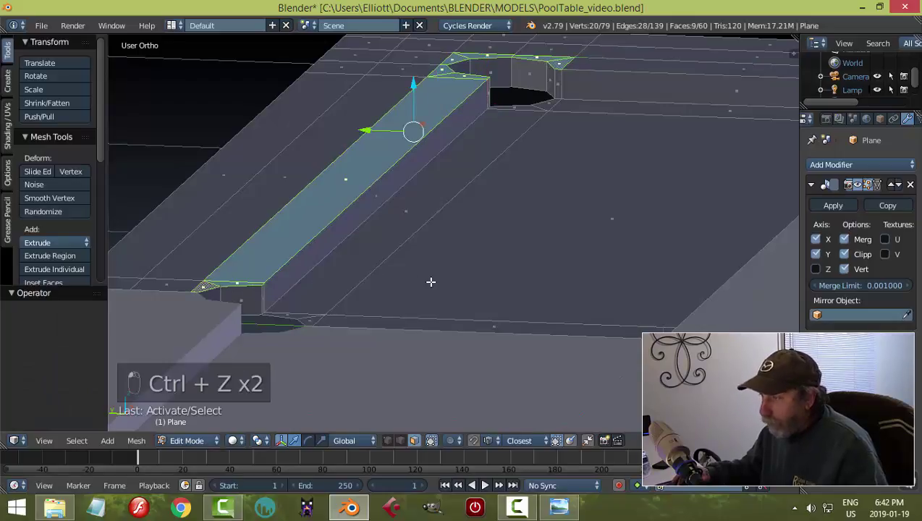
key(e)
click(433, 277)
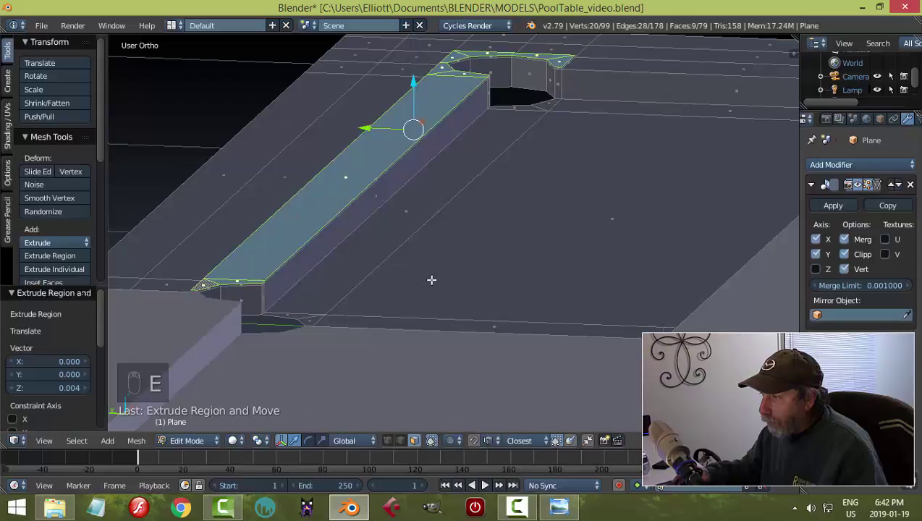
Switch to Object Mode and enable Ambient Occlusion in the viewport shading settings.
key(Tab)
click(346, 283)
scroll(523, 264, down, 2)
middle_drag(523, 263, 473, 276)
key(n)
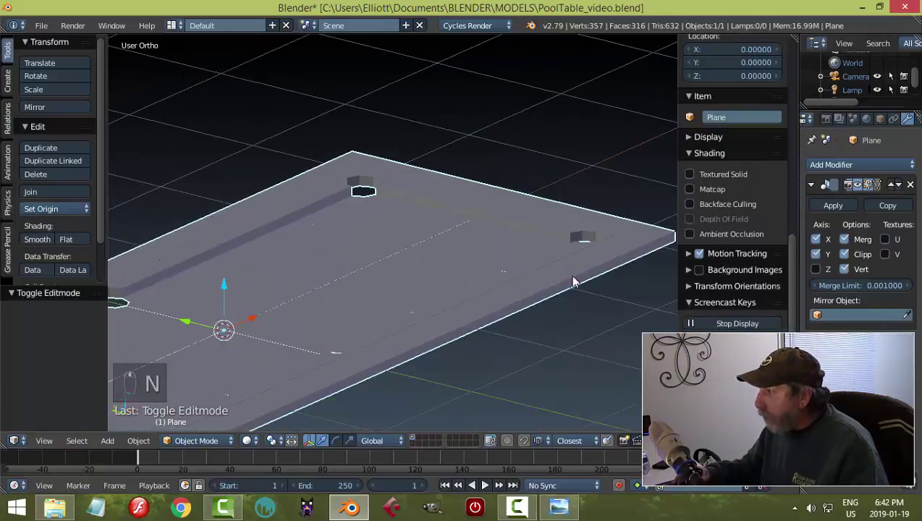
click(697, 154)
click(699, 137)
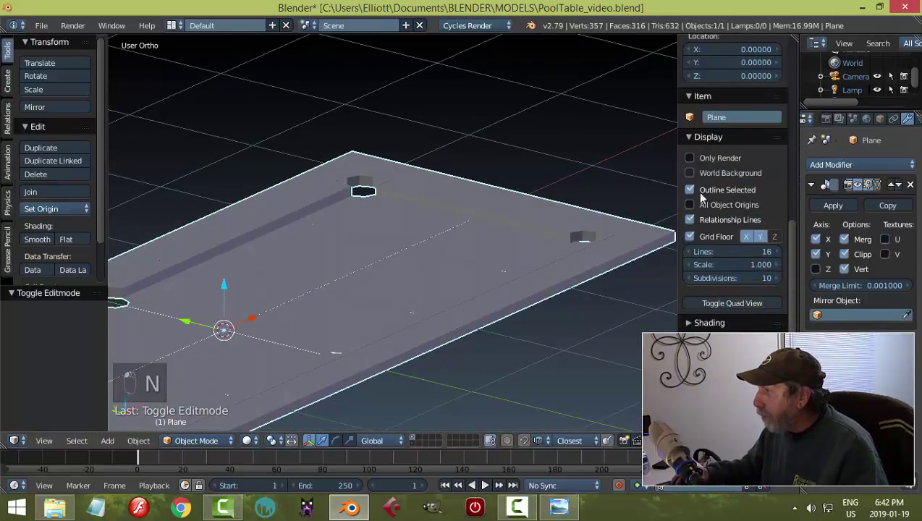
click(689, 138)
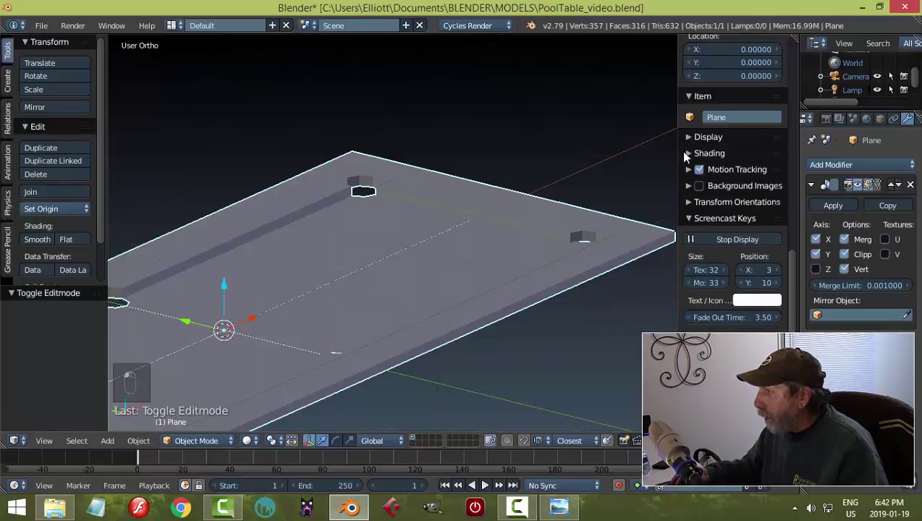
click(689, 154)
click(692, 232)
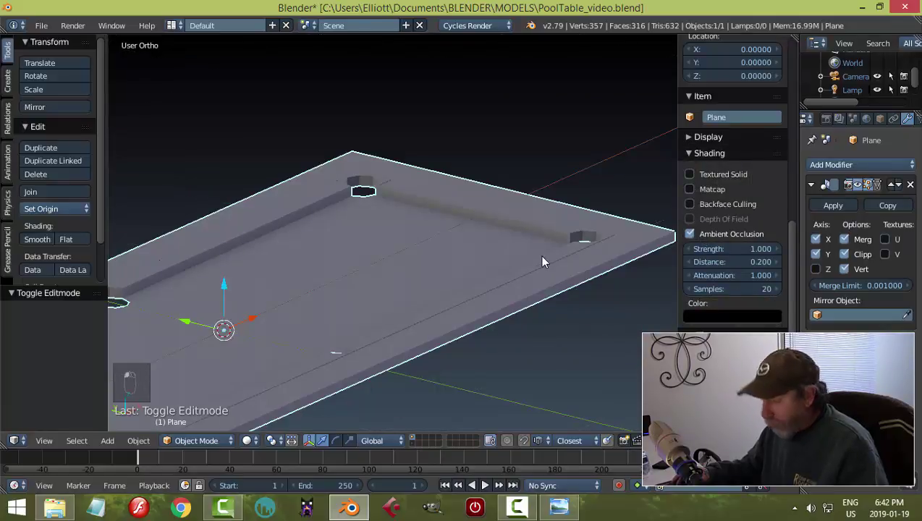
key(n)
Undo the last changes to the plane in Object Mode, and redo them to restore the mirrored table.
scroll(540, 254, down, 3)
middle_drag(531, 216, 447, 291)
scroll(447, 292, up, 3)
scroll(500, 268, up, 2)
middle_drag(501, 268, 530, 215)
key(ctrl+z)
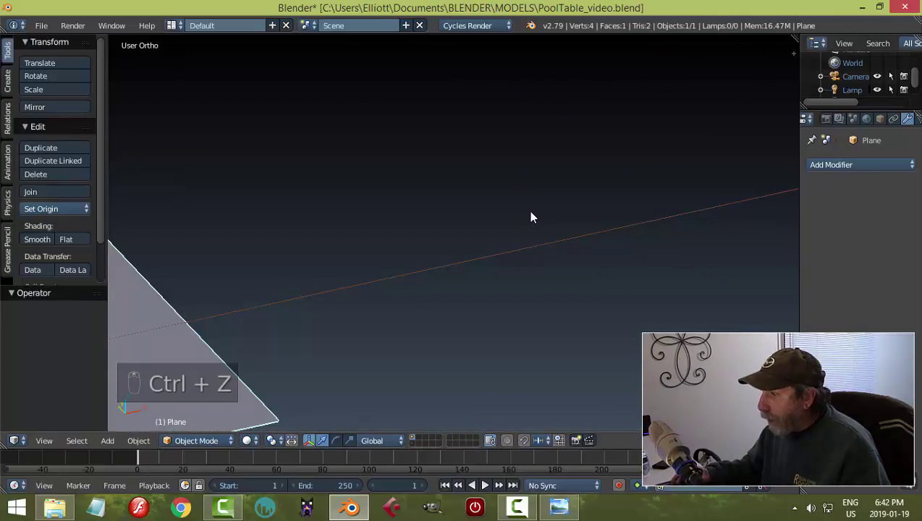
key(ctrl+z)
middle_drag(490, 245, 484, 272)
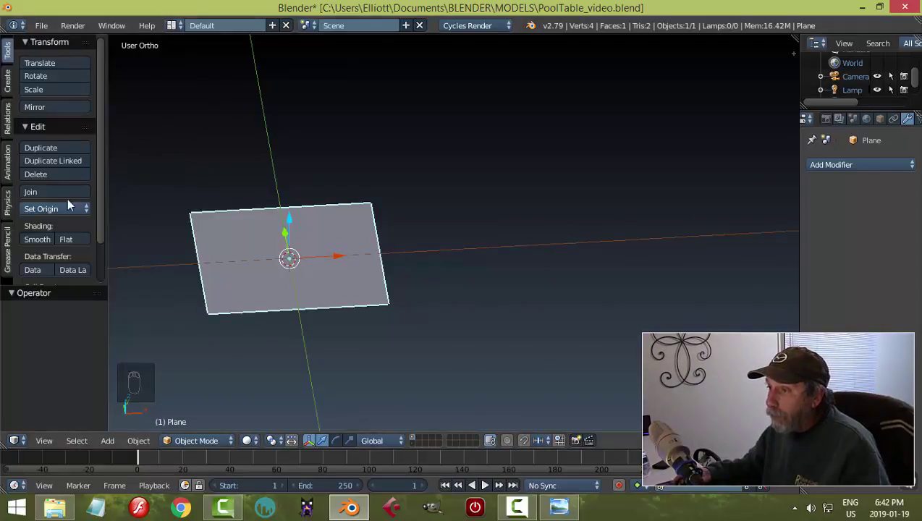
scroll(55, 239, down, 3)
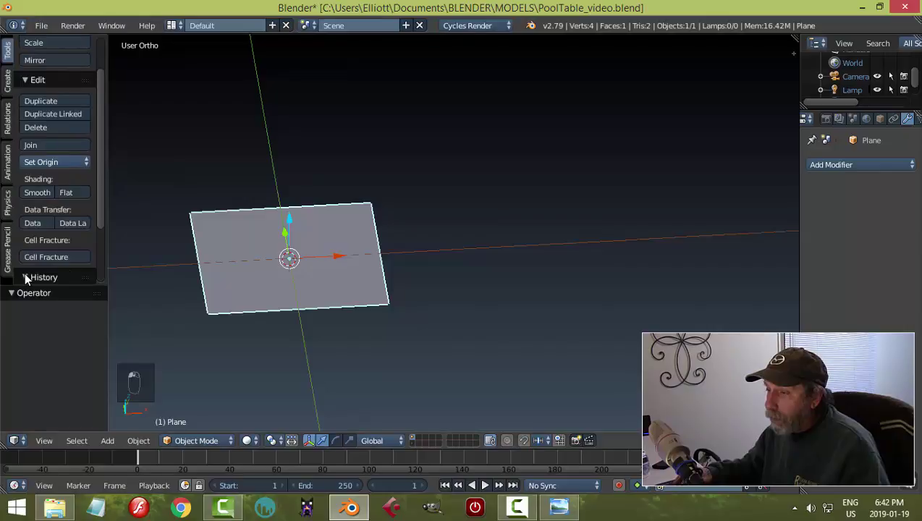
click(29, 277)
scroll(66, 272, down, 3)
click(69, 216)
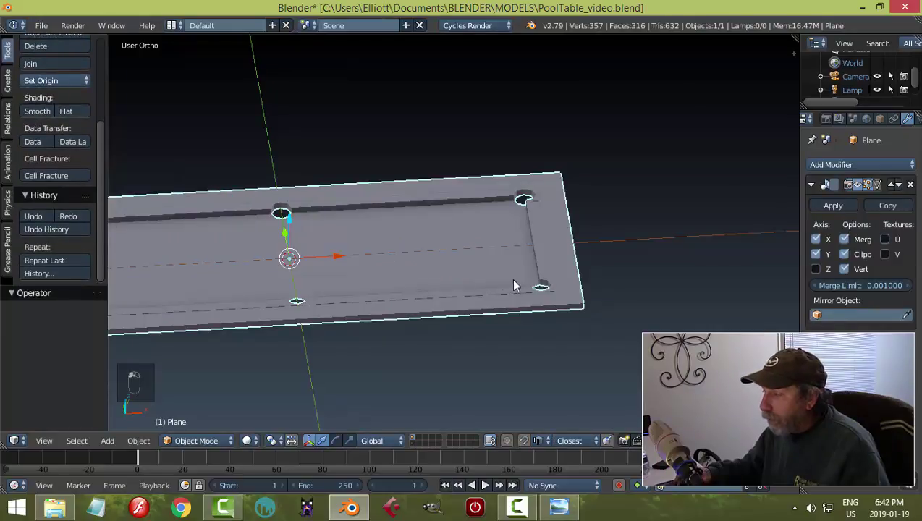
Enter Edit Mode and select the short rail's inner top face next to the corner pocket.
scroll(504, 278, up, 3)
middle_drag(623, 276, 589, 260)
key(Tab)
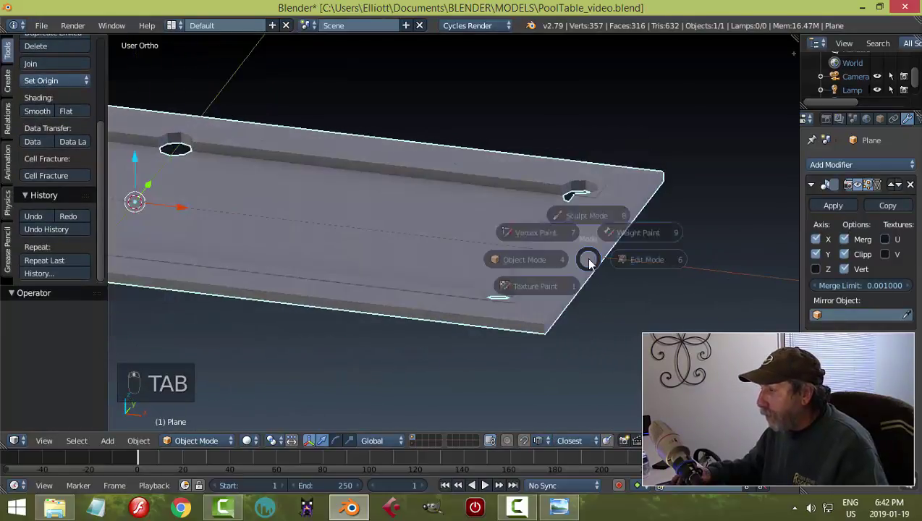
scroll(675, 247, up, 3)
shift+middle_drag(622, 209, 462, 222)
middle_drag(558, 239, 524, 190)
scroll(543, 230, up, 3)
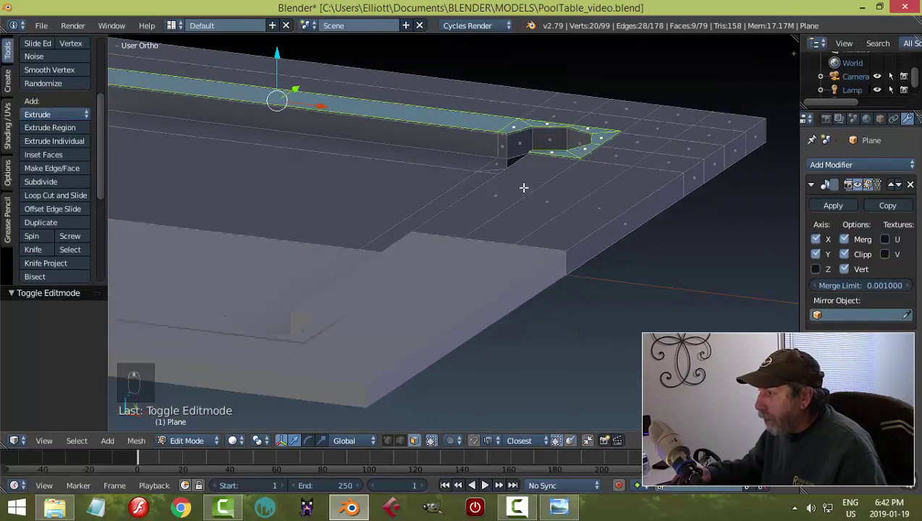
right_click(525, 189)
scroll(579, 194, up, 1)
scroll(506, 239, up, 3)
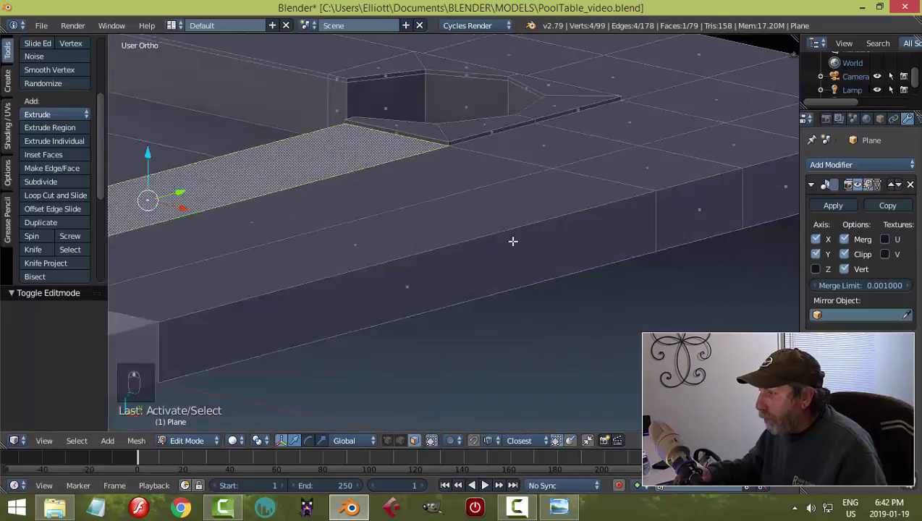
middle_drag(512, 241, 433, 260)
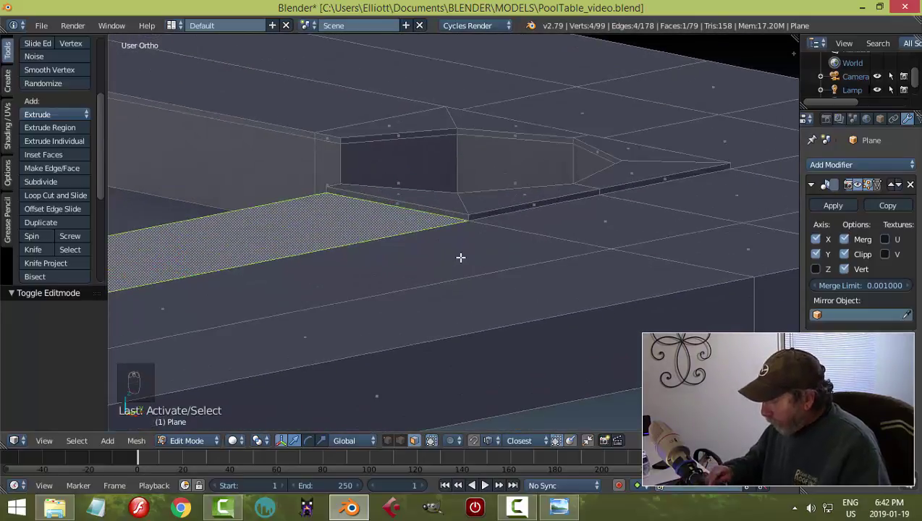
key(KP_1)
middle_drag(671, 229, 430, 238)
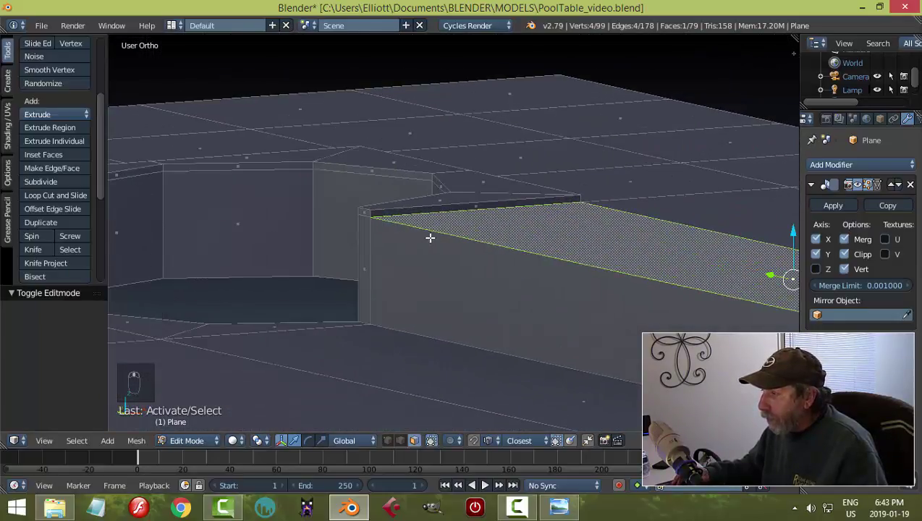
key(ctrl+Tab)
click(410, 230)
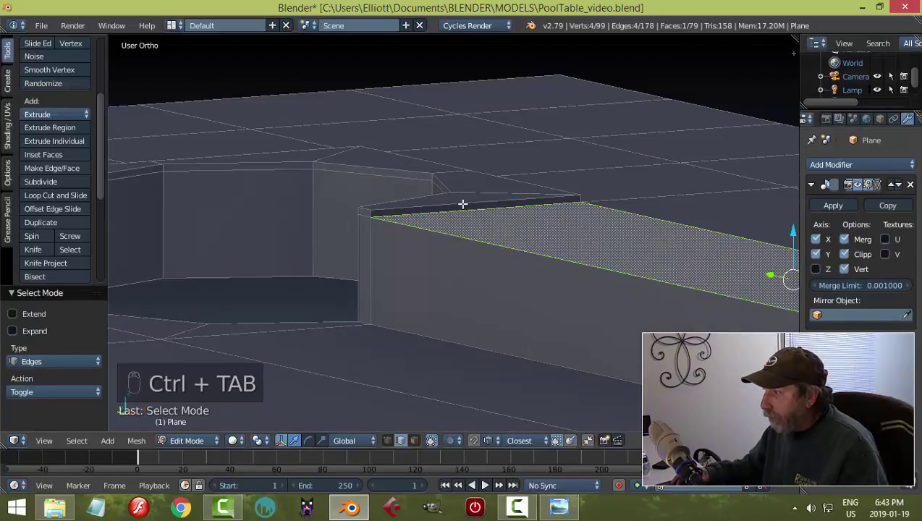
right_click(487, 210)
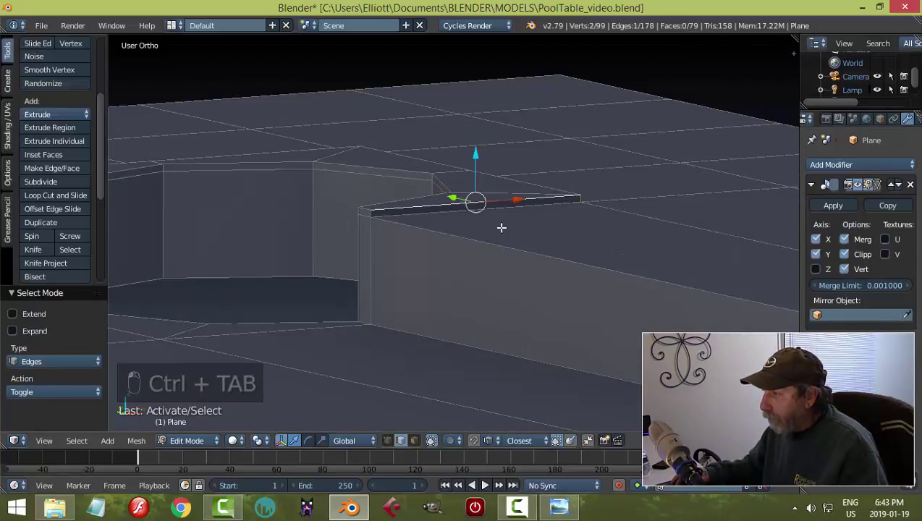
key(a)
key(ctrl+Tab)
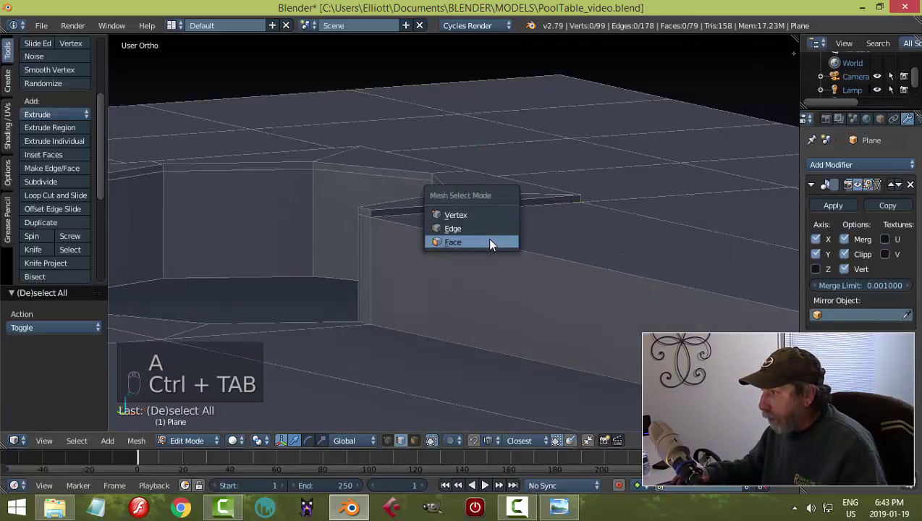
click(487, 239)
Extrude the short rail's inner top face up to the neighbouring raised edge, with snapping enabled and set to Edge.
right_click(536, 222)
shift+middle_drag(589, 234, 547, 230)
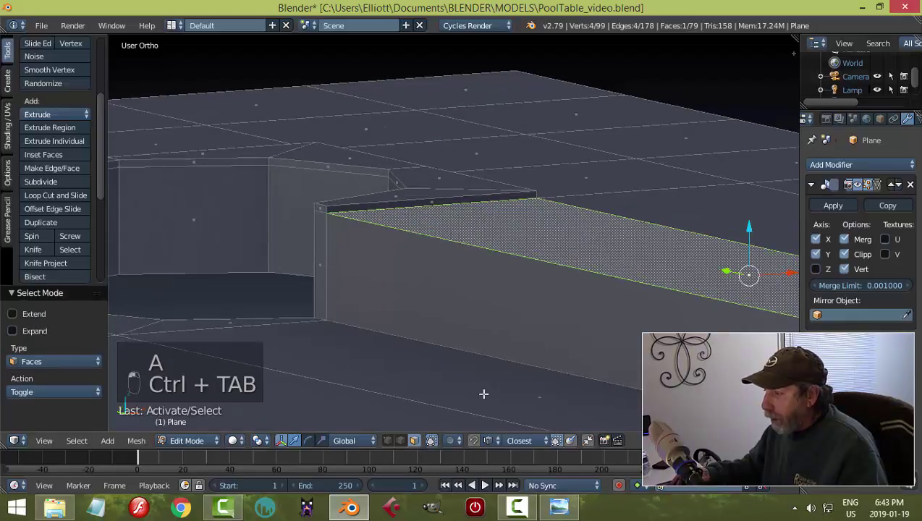
click(474, 441)
click(487, 440)
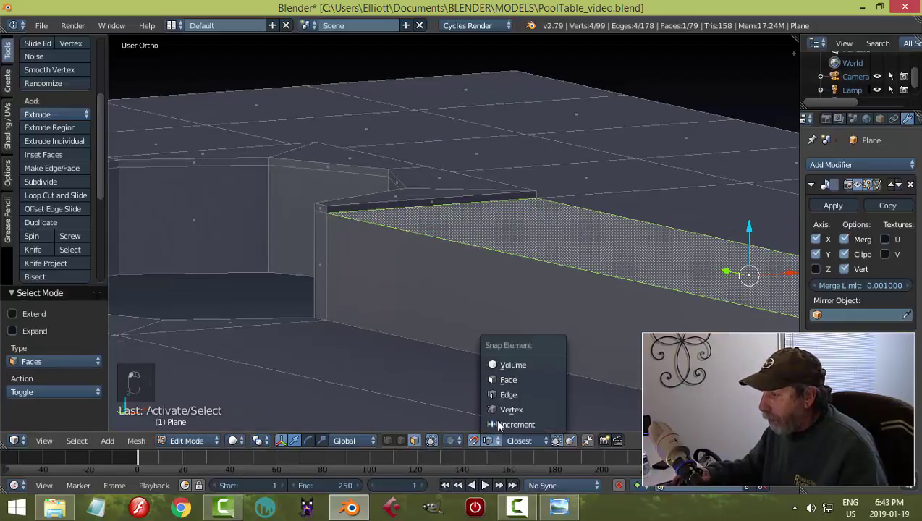
click(509, 397)
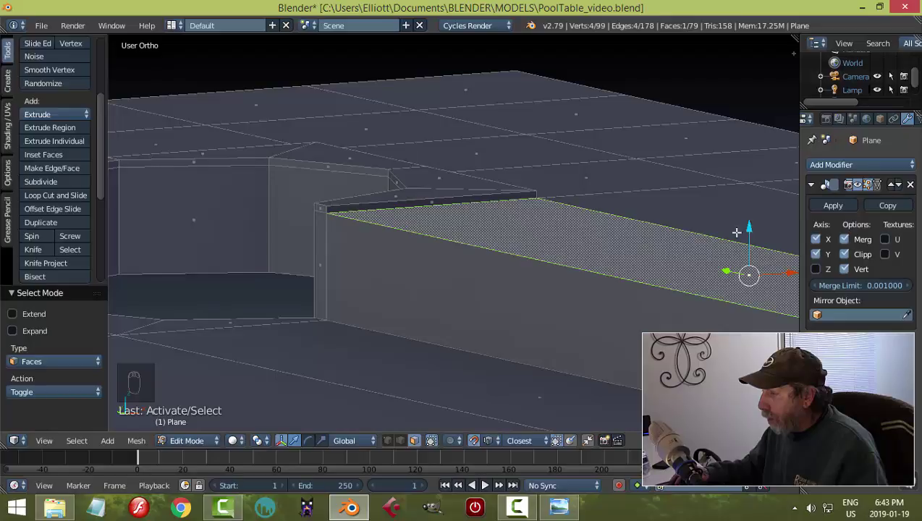
key(e)
drag(747, 229, 522, 194)
Select the whole mesh, remove its duplicate vertices, and deselect everything.
key(a)
key(a)
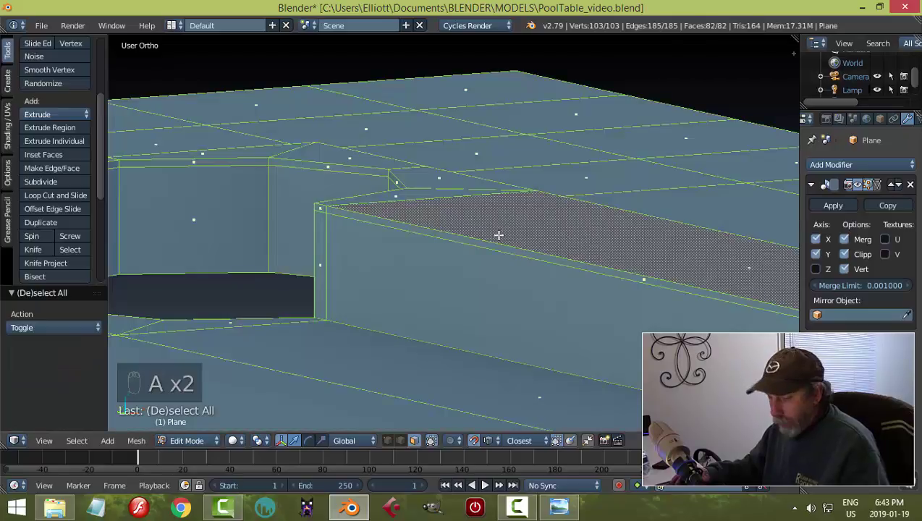
key(w)
click(484, 216)
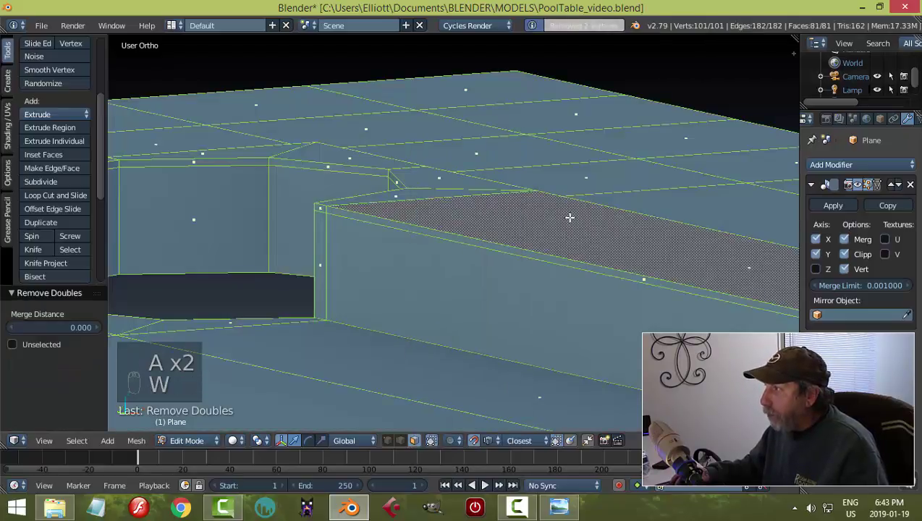
key(a)
Return to Object Mode and apply the Mirror modifier.
key(Tab)
middle_drag(499, 204, 628, 206)
middle_drag(354, 260, 585, 261)
click(825, 207)
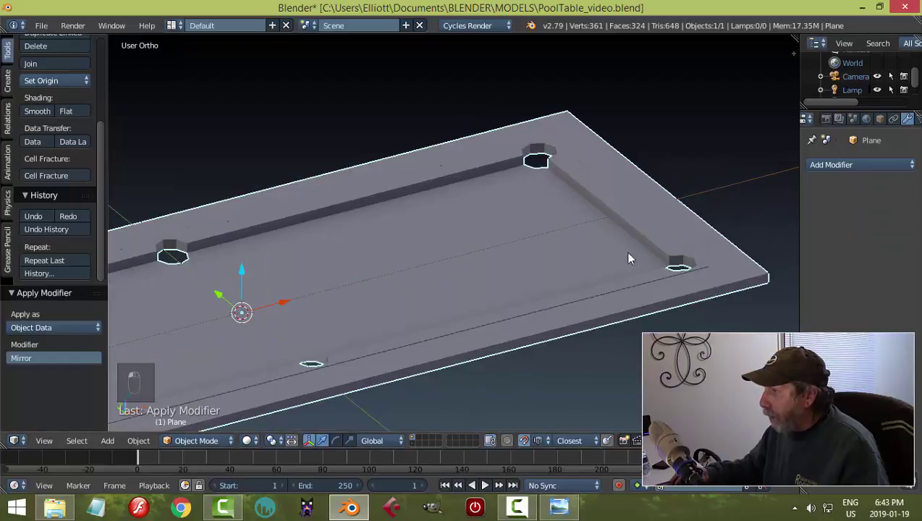
Add a Subdivision Surface modifier with 2 view subdivisions and shade the table smooth.
click(832, 165)
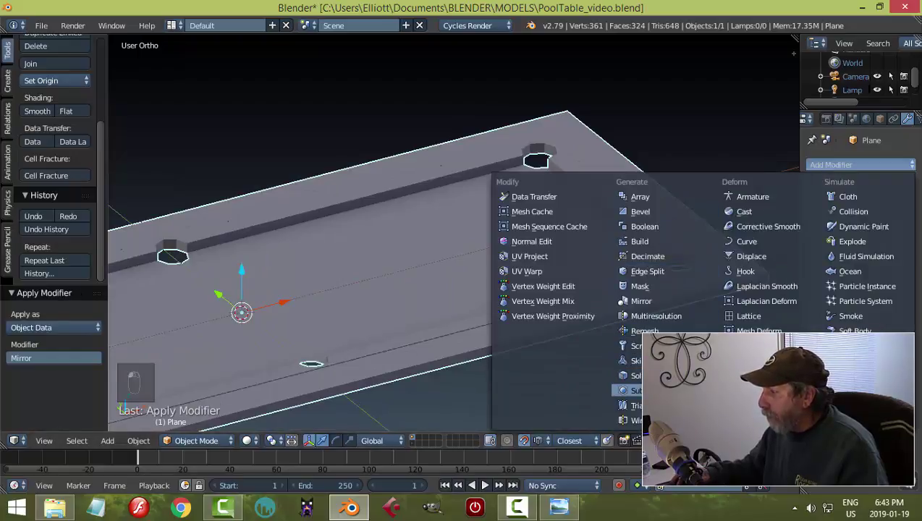
click(631, 390)
click(852, 255)
middle_drag(767, 258, 629, 249)
scroll(651, 260, up, 3)
middle_drag(571, 267, 632, 260)
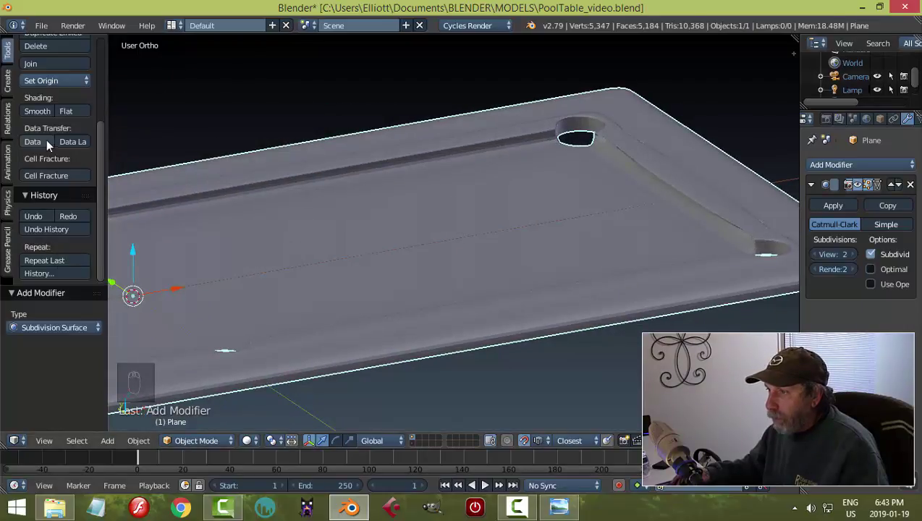
click(41, 112)
Enter Edit Mode with a close view of the corner pocket and the short rail.
middle_drag(547, 179, 579, 269)
key(Tab)
scroll(599, 290, up, 2)
middle_drag(597, 298, 547, 251)
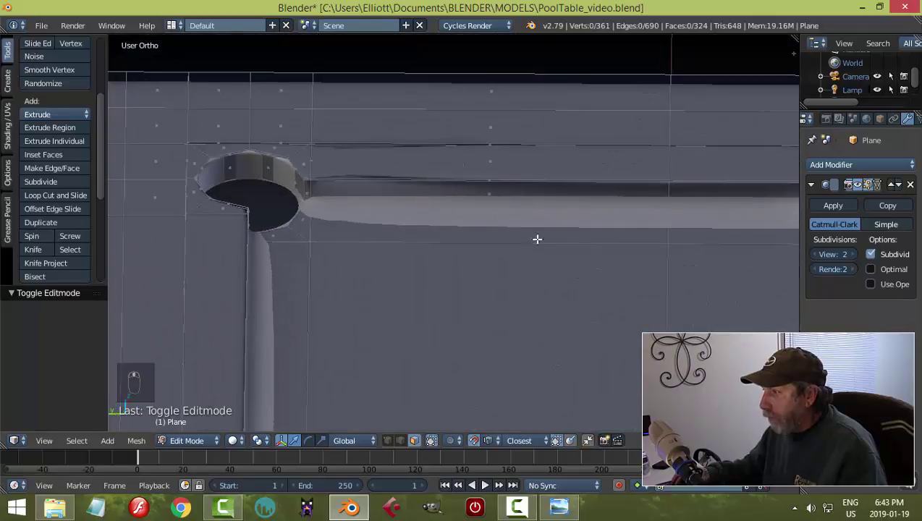
Try a single centred loop cut across the short rail beside the corner pocket, and undo it.
key(ctrl+r)
click(478, 188)
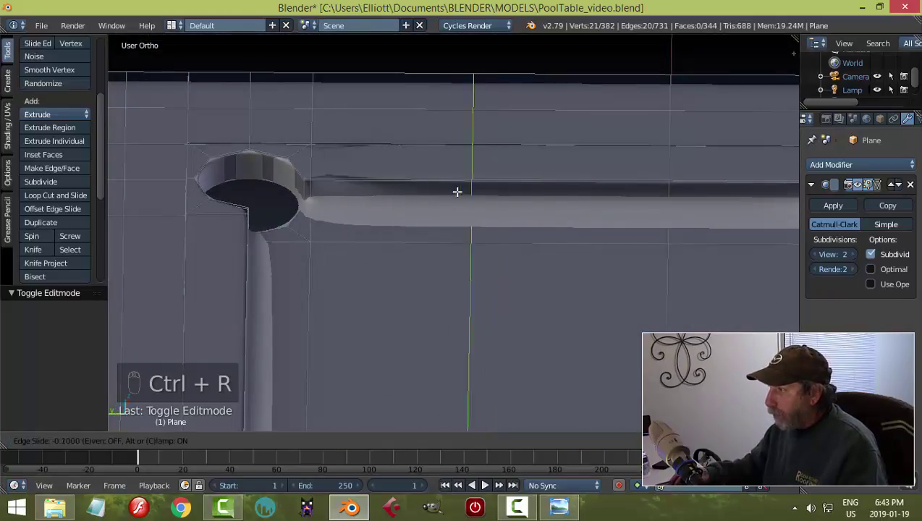
right_click(351, 208)
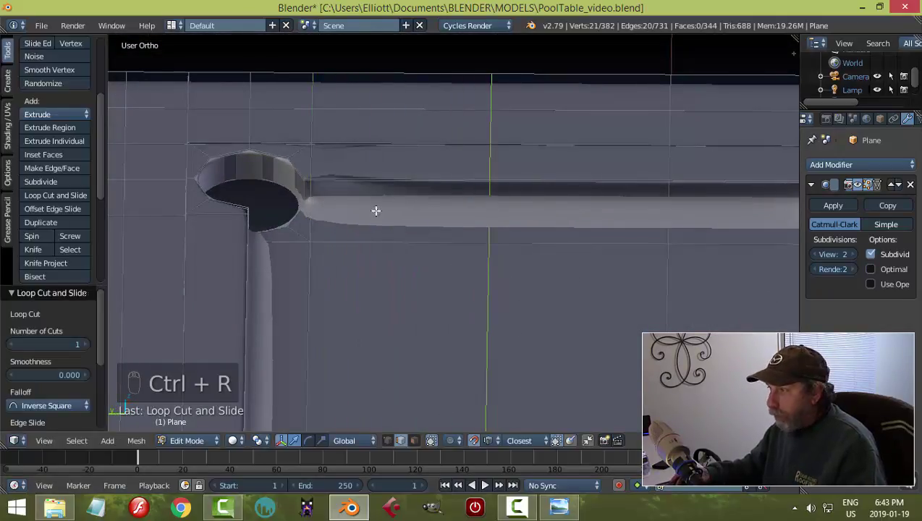
key(ctrl+z)
scroll(456, 218, down, 3)
mouse_move(456, 218)
middle_down()
mouse_move(511, 222)
mouse_move(470, 220)
middle_up()
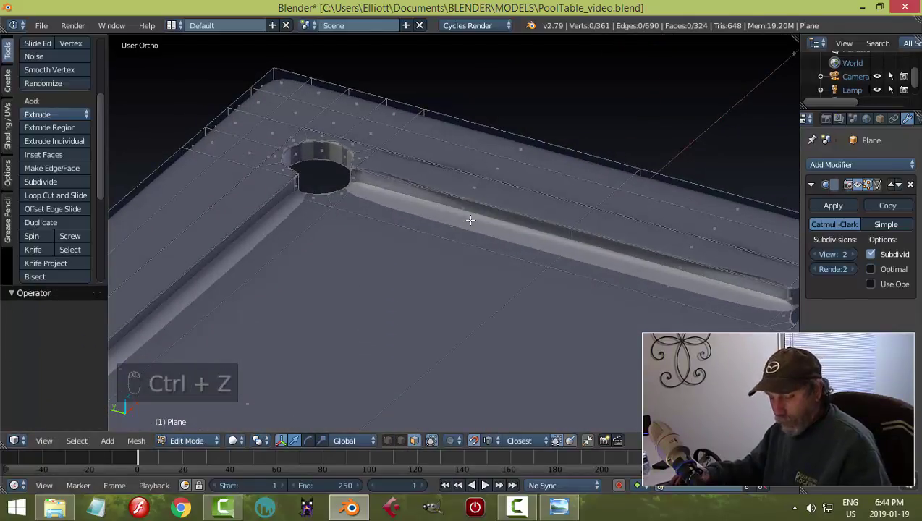
Undo back to the unmirrored quarter-table mesh, working at the short rail beside the corner pocket.
key(ctrl+z)
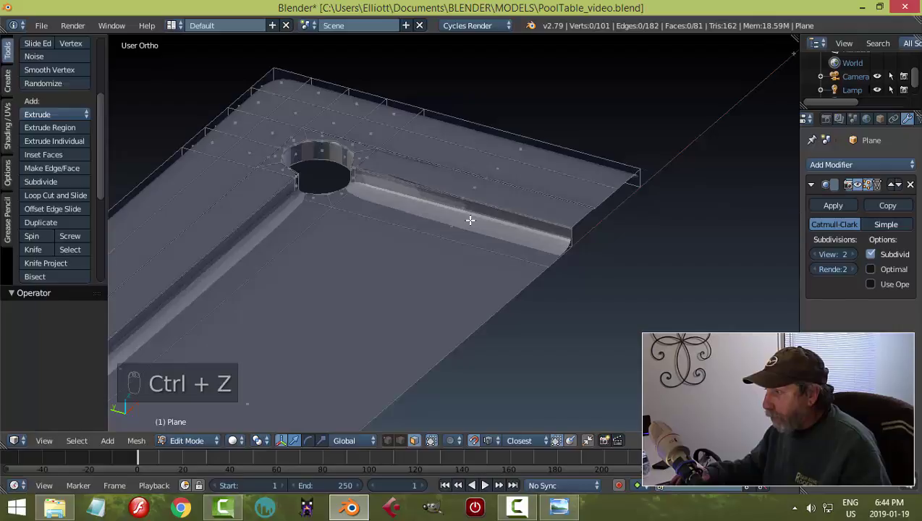
scroll(486, 227, down, 3)
scroll(457, 229, up, 2)
shift+middle_drag(413, 264, 479, 218)
scroll(479, 218, up, 3)
shift+middle_drag(493, 133, 478, 281)
scroll(479, 281, up, 5)
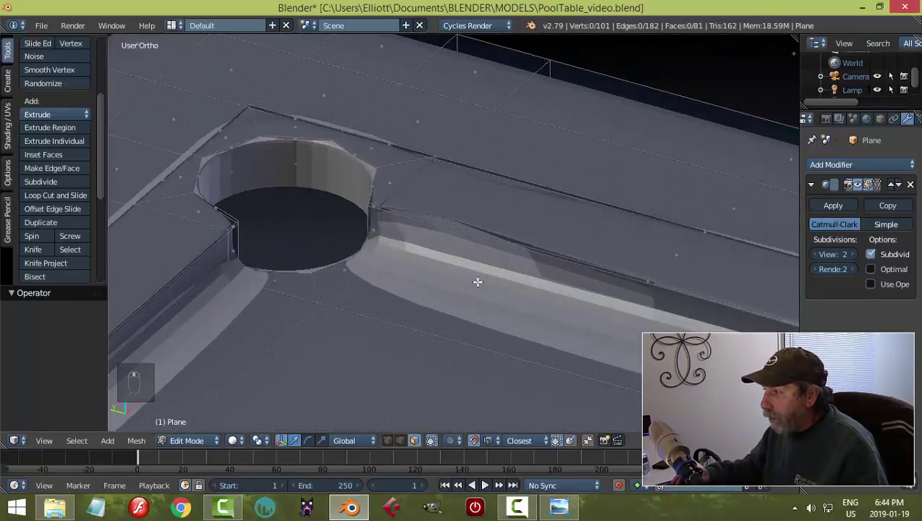
scroll(387, 232, up, 1)
scroll(337, 205, up, 1)
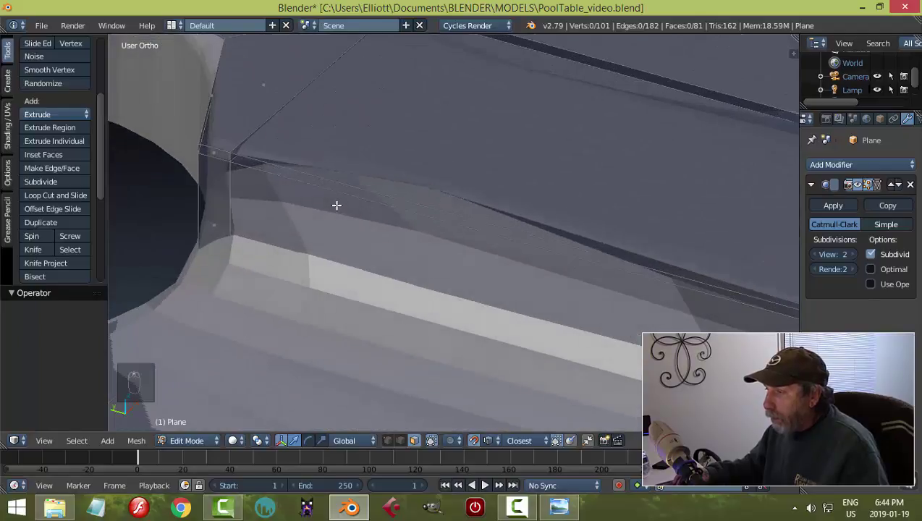
Show the mesh in wireframe and, in face select mode, delete the stray face where the rail meets the corner pocket.
key(z)
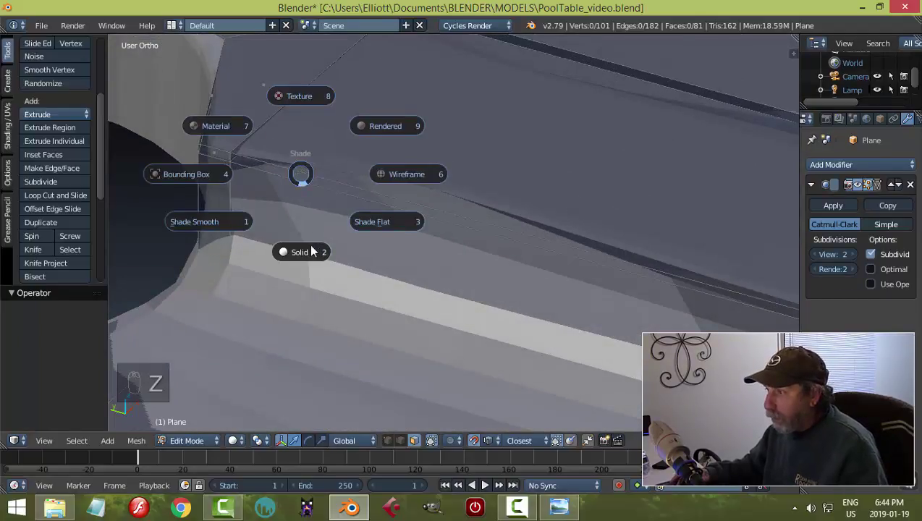
click(404, 174)
key(ctrl+Tab)
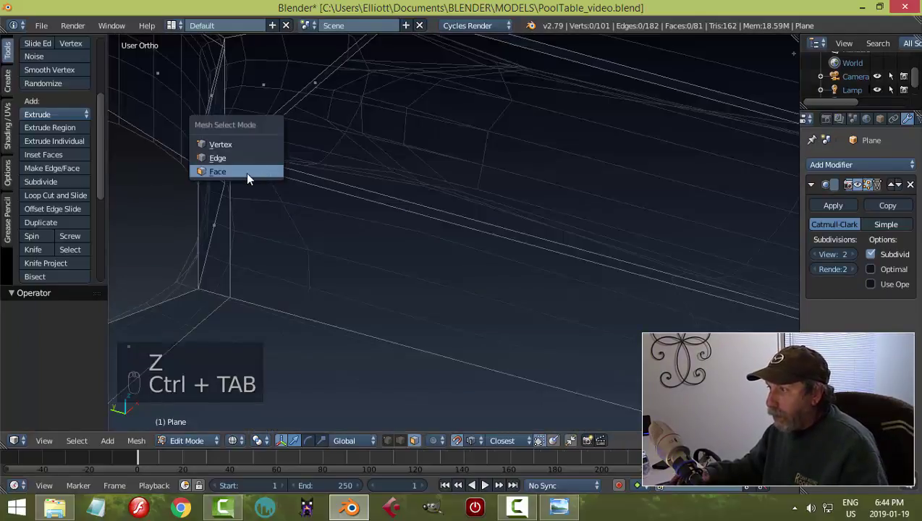
click(247, 178)
right_click(307, 93)
key(x)
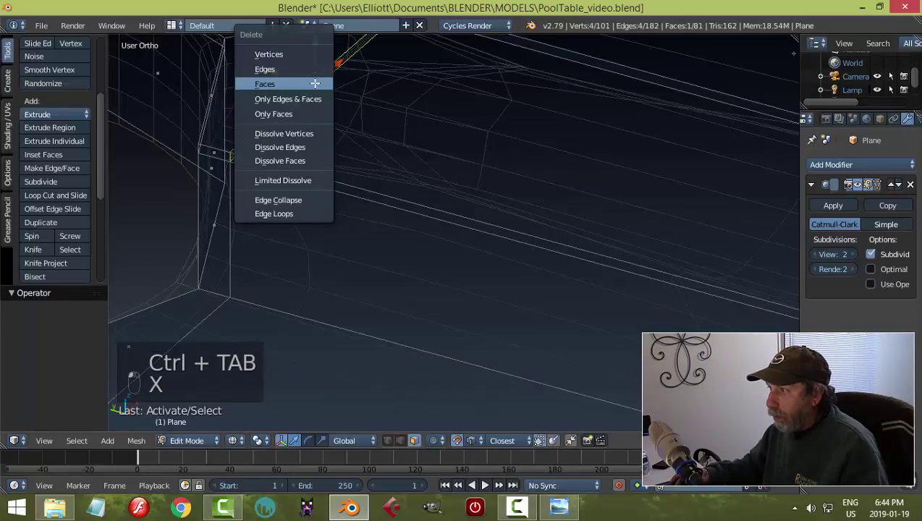
click(315, 85)
Return to Object Mode and restore solid shading to check the quarter table.
key(Tab)
click(264, 169)
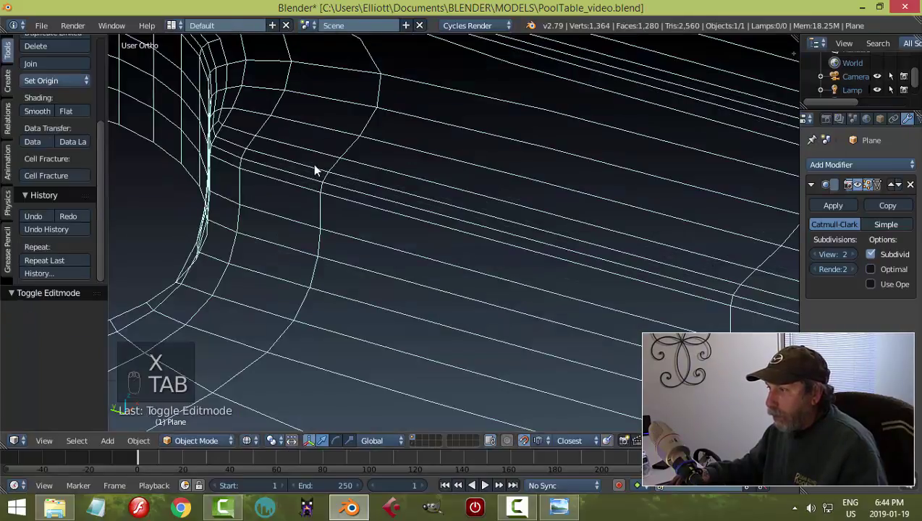
key(z)
click(424, 260)
middle_drag(451, 242, 606, 222)
mouse_move(433, 247)
middle_down()
mouse_move(465, 241)
mouse_move(478, 223)
mouse_move(455, 232)
mouse_move(498, 241)
mouse_move(423, 246)
middle_up()
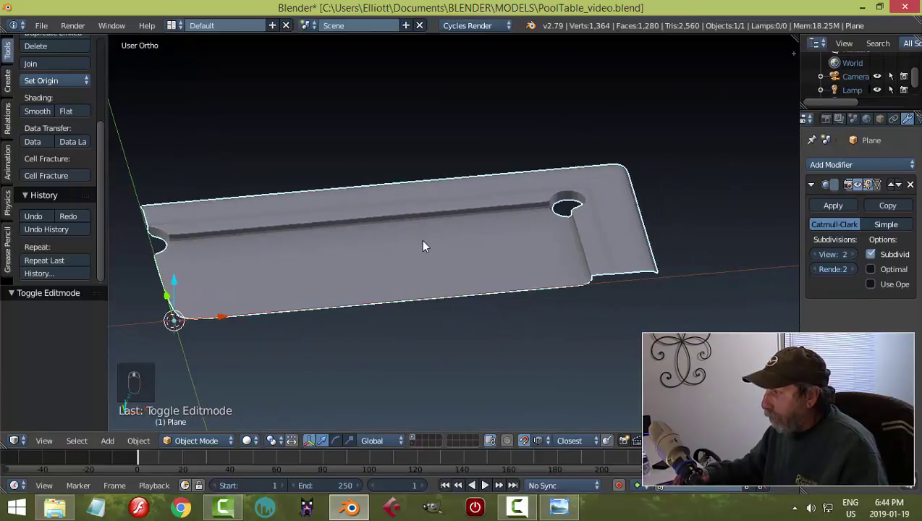
Add a Mirror modifier that mirrors the table across X and Y, and apply it.
click(862, 164)
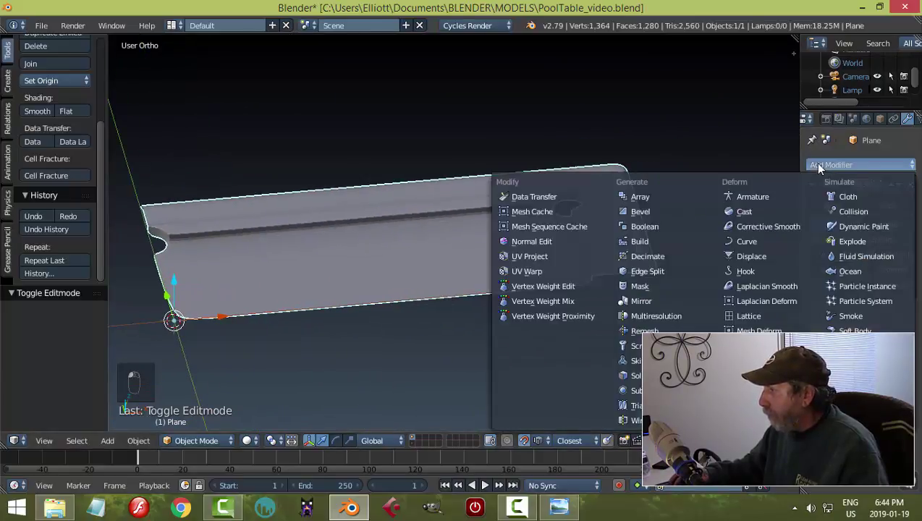
click(652, 301)
click(816, 382)
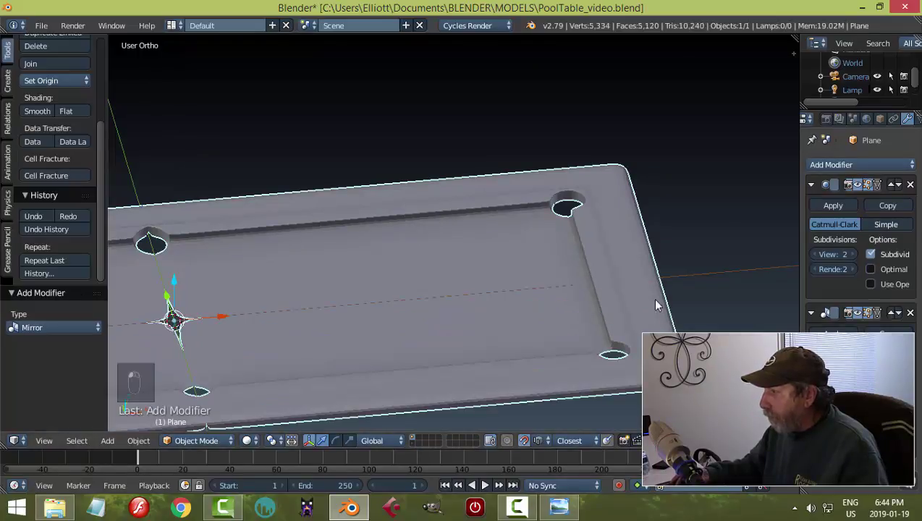
scroll(664, 311, down, 2)
mouse_move(738, 293)
middle_down()
mouse_move(764, 263)
mouse_move(735, 286)
middle_up()
click(832, 333)
In Edit Mode, select the narrow face loop running around the table outside the pockets, and switch to top view.
middle_drag(582, 299, 506, 323)
scroll(574, 314, up, 2)
middle_drag(575, 319, 529, 334)
key(Tab)
middle_drag(610, 333, 475, 293)
scroll(464, 295, up, 4)
scroll(463, 296, up, 2)
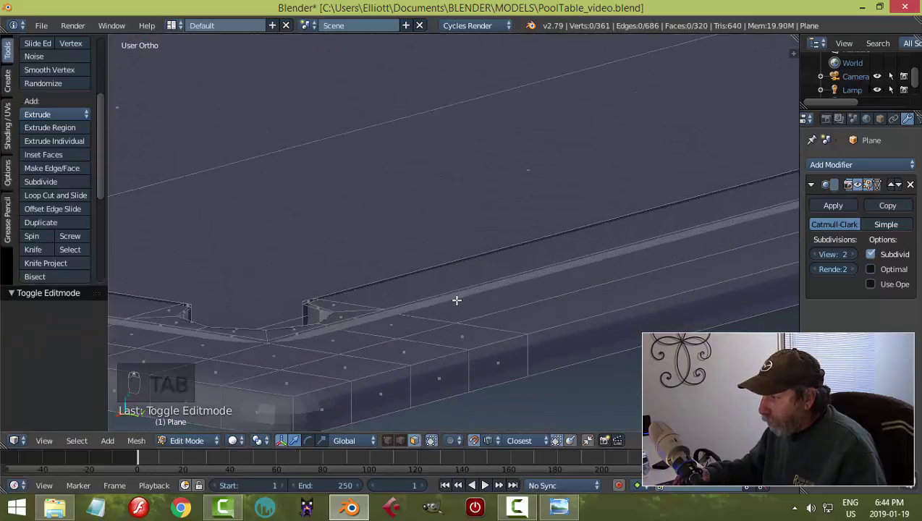
scroll(312, 338, up, 2)
shift+middle_drag(311, 336, 368, 261)
scroll(303, 299, up, 1)
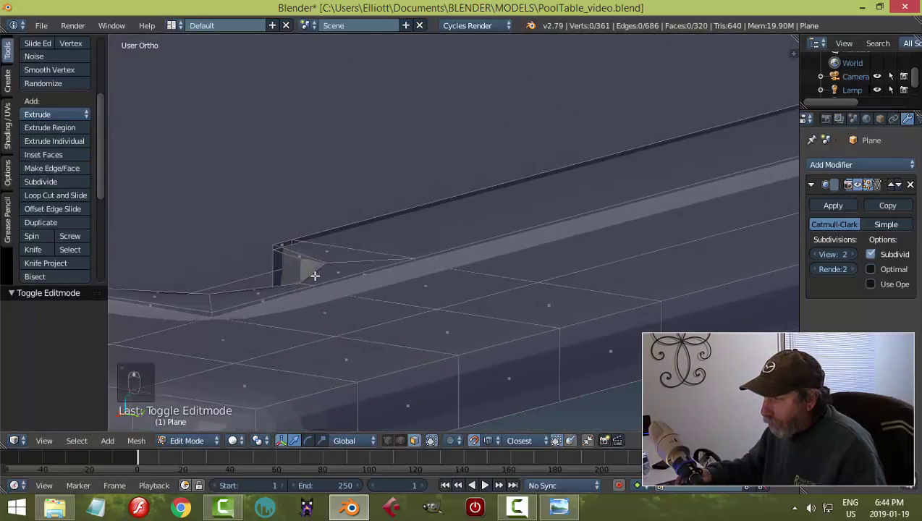
shift+middle_drag(286, 306, 380, 238)
scroll(293, 249, up, 1)
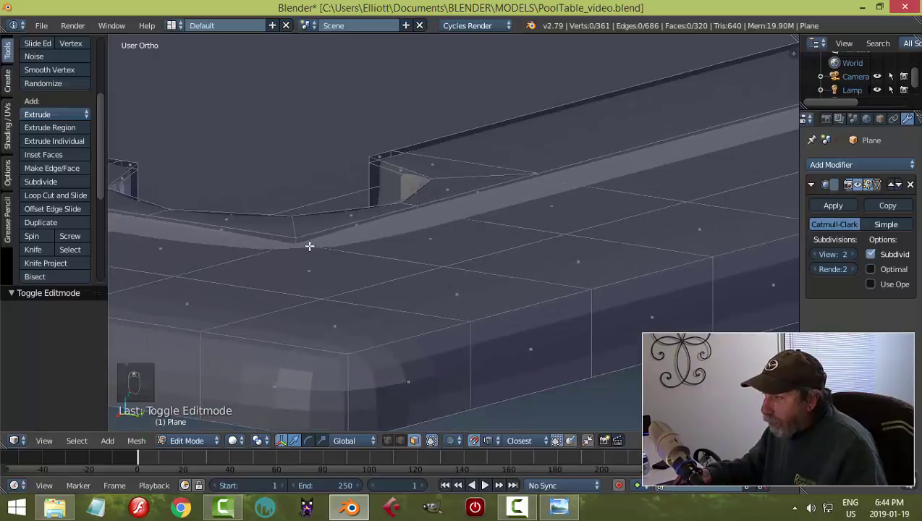
alt+right_click(296, 241)
middle_drag(371, 247, 518, 251)
key(KP_7)
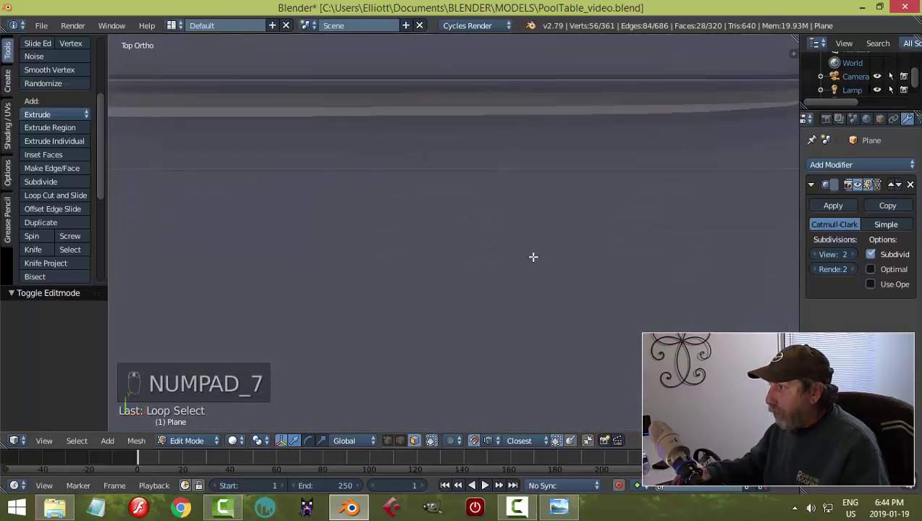
scroll(532, 267, down, 6)
scroll(483, 283, down, 3)
shift+middle_drag(429, 283, 503, 283)
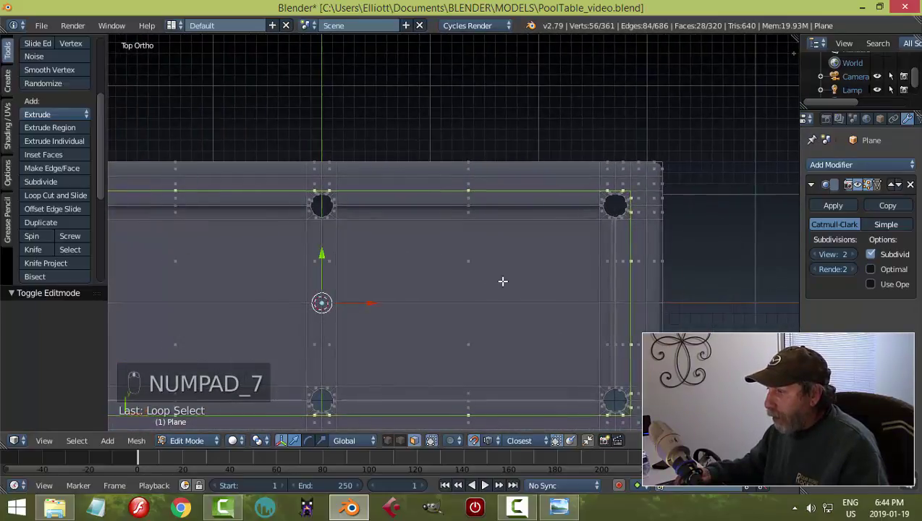
key(s)
key(y)
key(0)
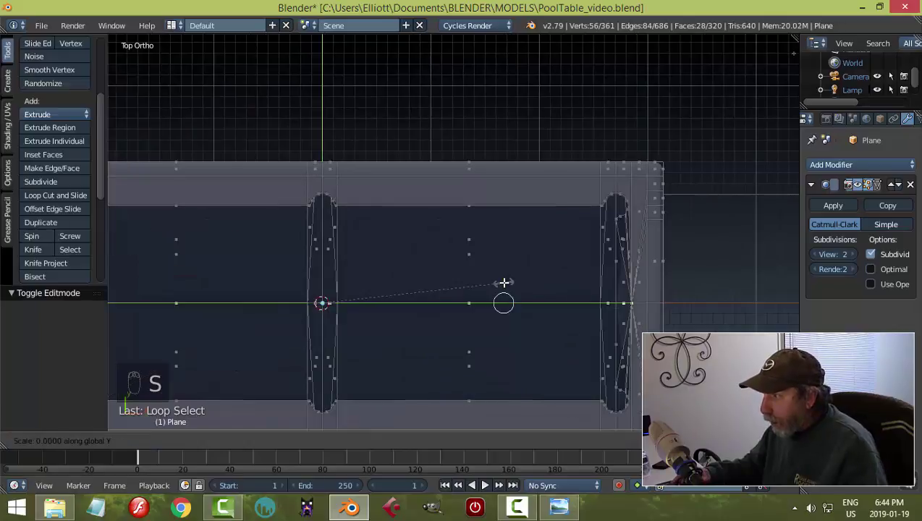
key(Escape)
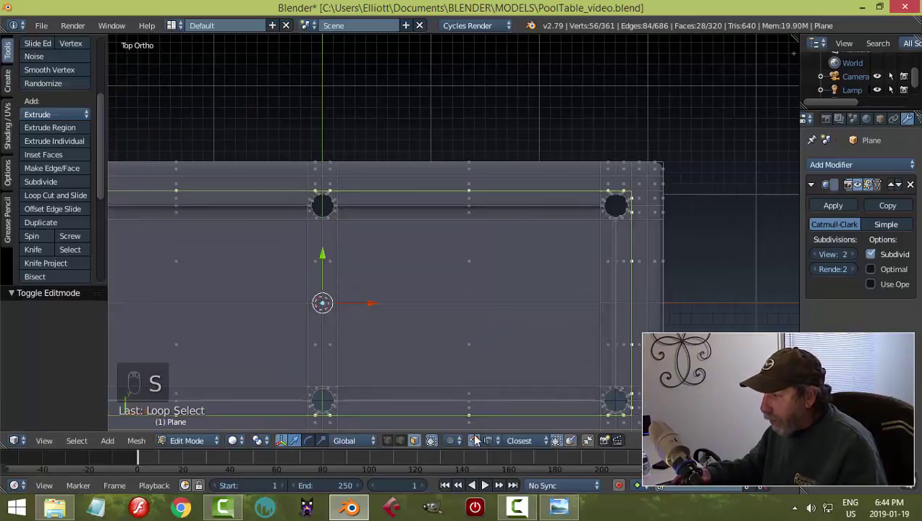
With snapping off, scale the selected face loop to about 1.027 along Y and about 1.013 along X.
key(s)
key(y)
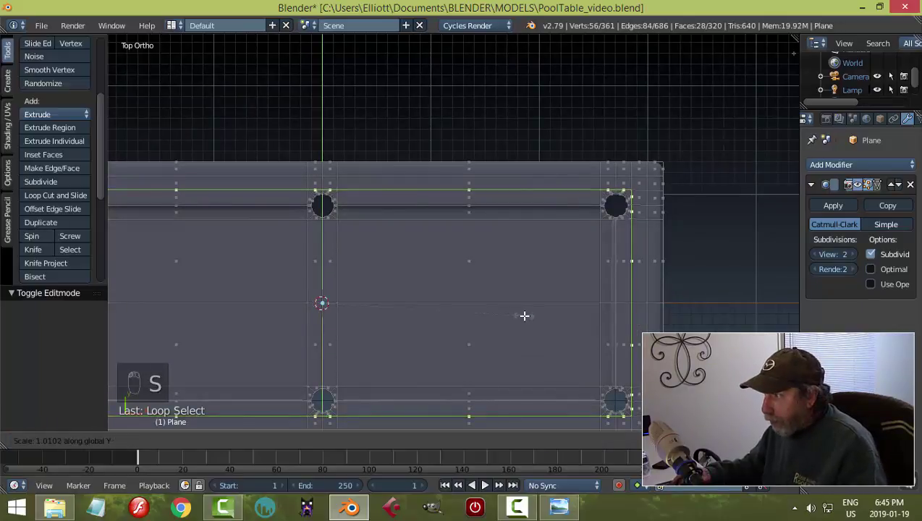
click(530, 323)
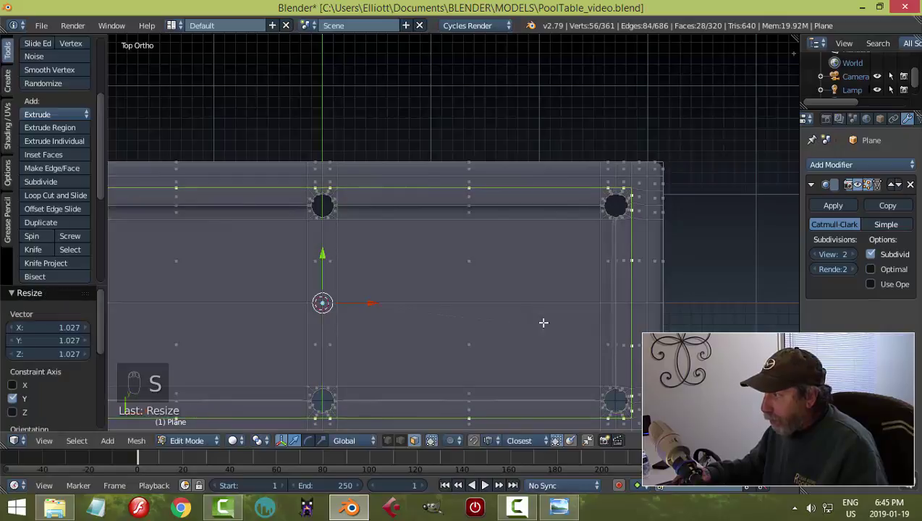
key(s)
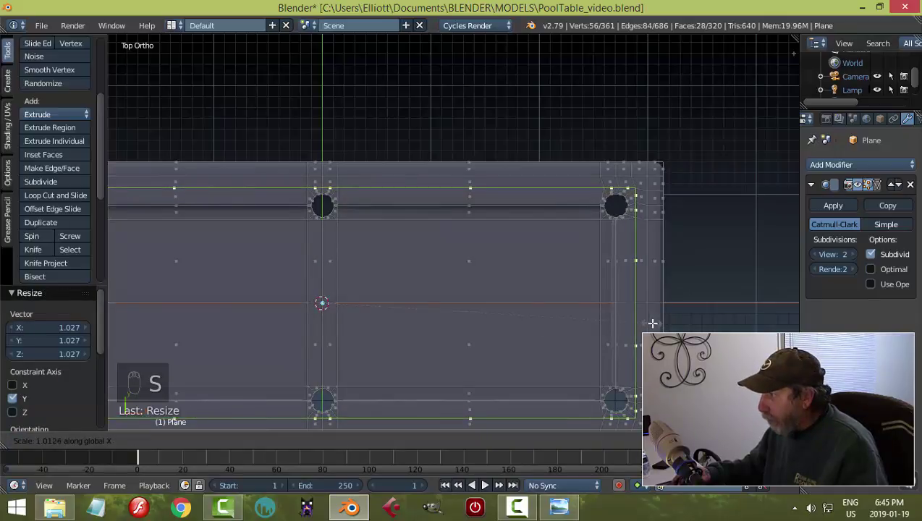
click(652, 324)
Deselect everything and add a single loop cut around the narrow band outside the pockets, slid fully to its outer edge.
middle_drag(652, 324, 544, 154)
scroll(514, 233, up, 3)
shift+middle_drag(499, 284, 512, 341)
key(a)
scroll(481, 295, up, 7)
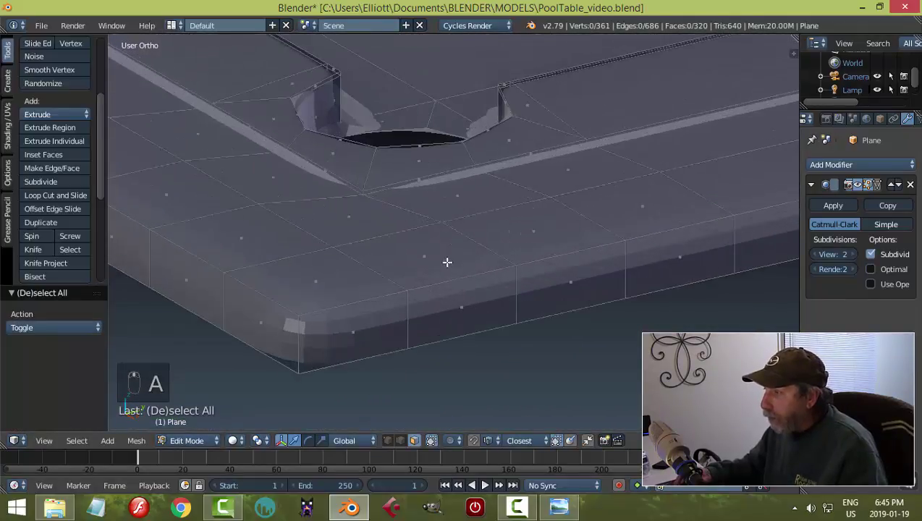
scroll(449, 263, up, 3)
shift+middle_drag(364, 196, 491, 272)
middle_drag(393, 174, 472, 267)
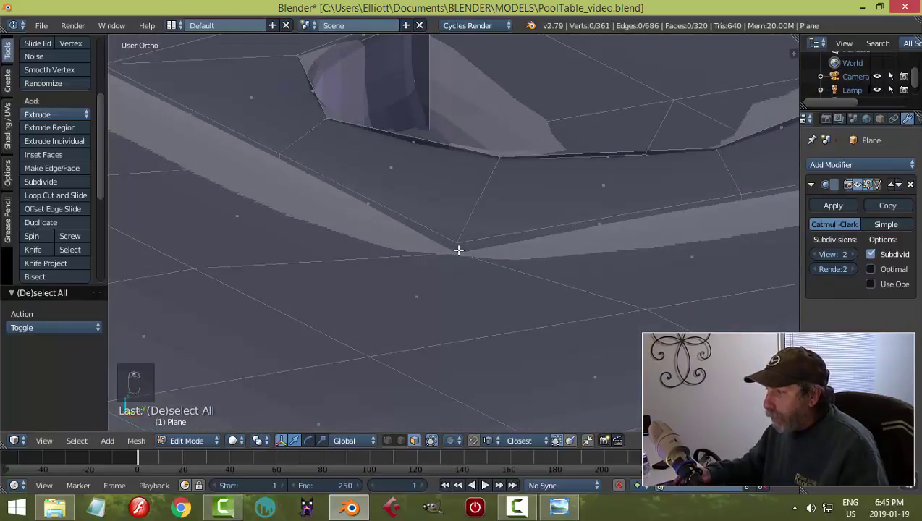
key(ctrl+r)
click(458, 251)
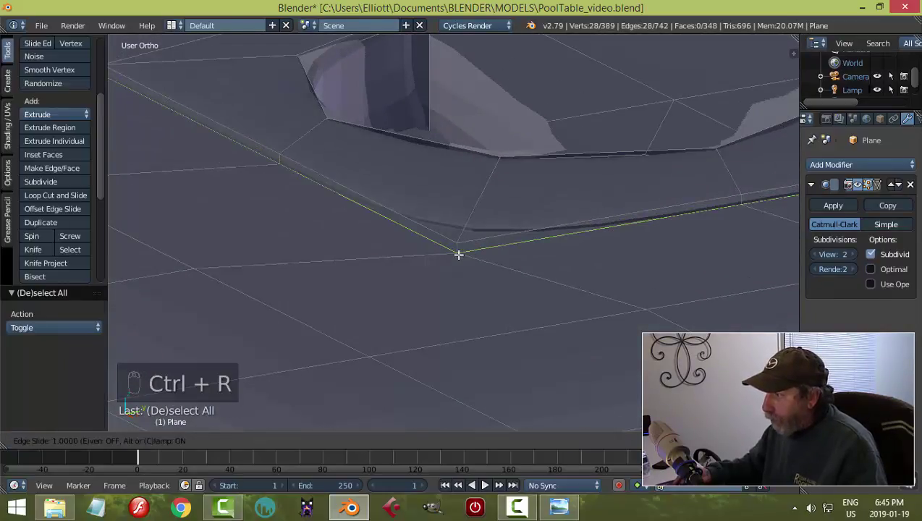
click(457, 255)
Inspect the smoothed table corner in Object Mode and return to Edit Mode.
key(Tab)
click(432, 263)
scroll(501, 260, down, 5)
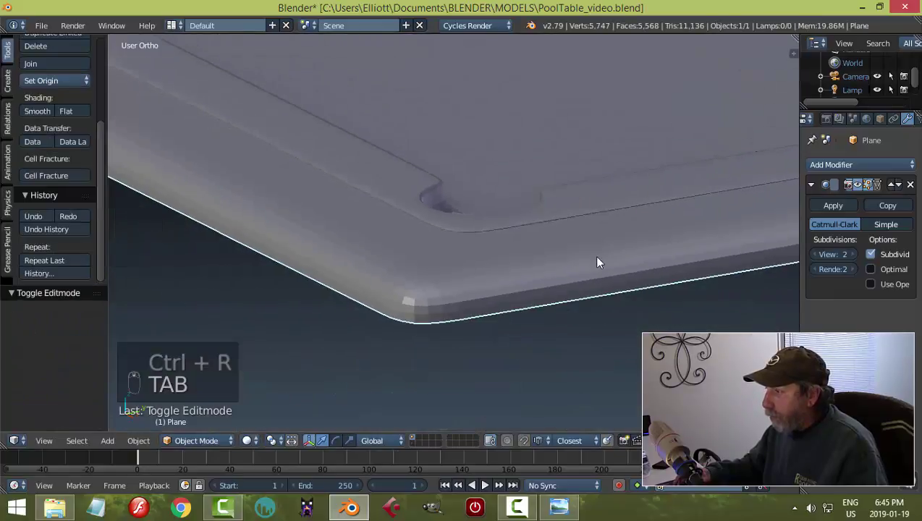
middle_drag(594, 255, 576, 265)
key(Tab)
click(586, 288)
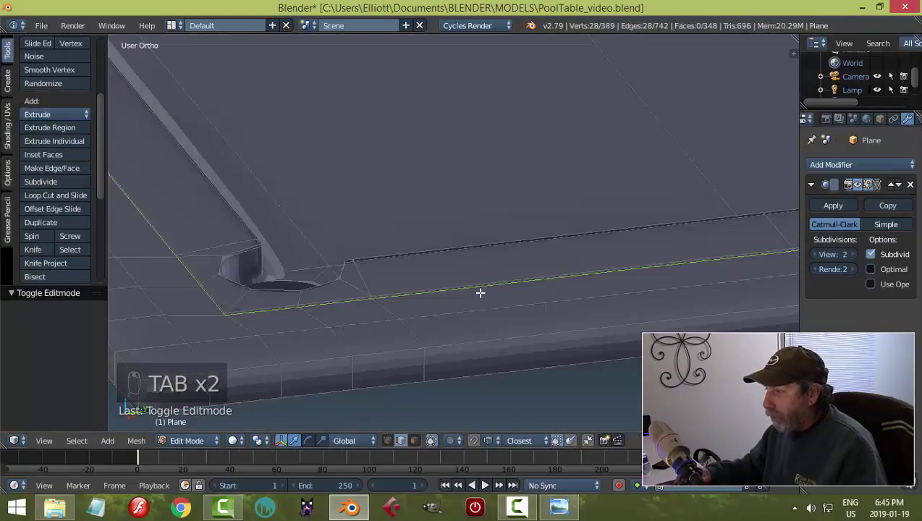
Deselect everything and add a single loop cut along the inner rail walls, slid close to their base.
scroll(480, 292, up, 2)
middle_drag(480, 293, 390, 292)
key(ctrl+r)
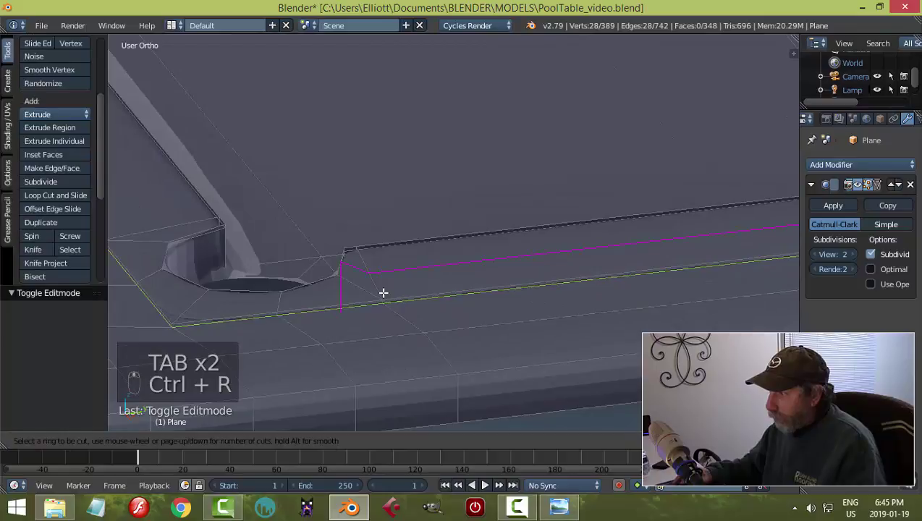
right_click(384, 292)
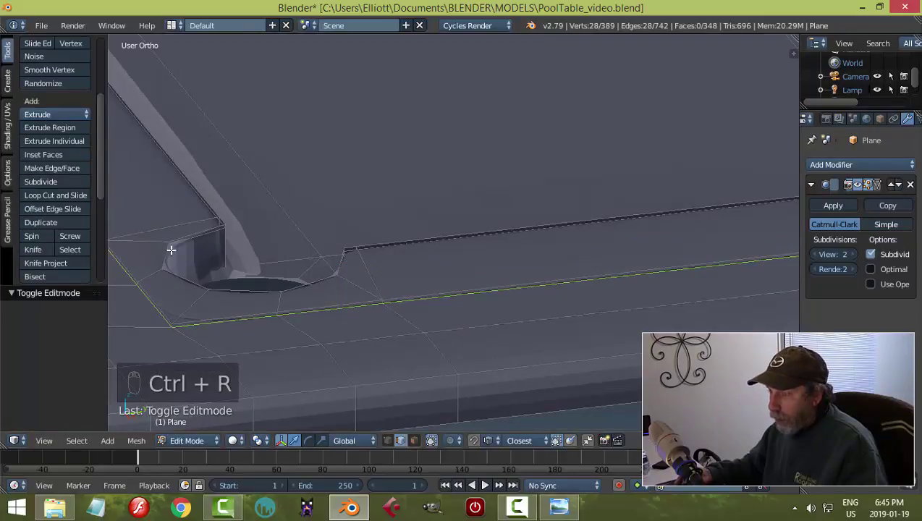
scroll(356, 291, down, 4)
key(a)
middle_drag(439, 261, 311, 255)
middle_drag(309, 188, 547, 421)
middle_drag(305, 293, 334, 282)
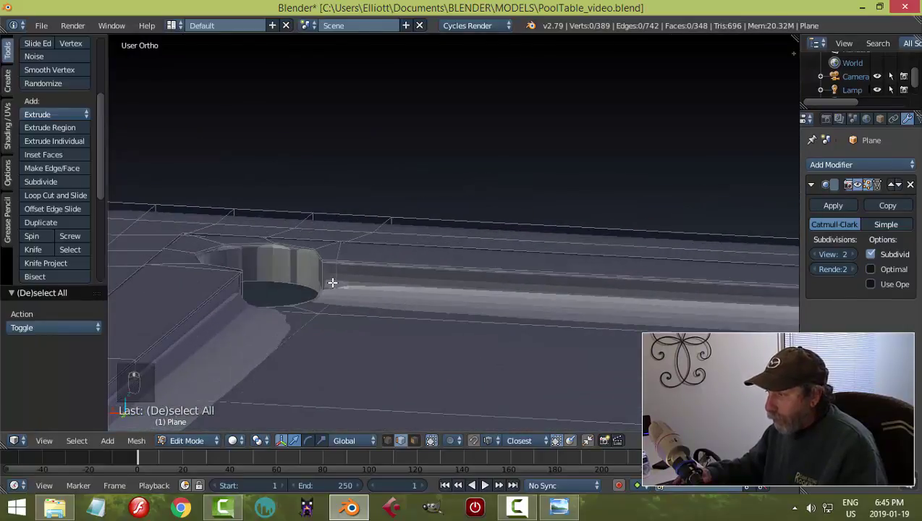
key(ctrl+r)
click(333, 284)
click(330, 293)
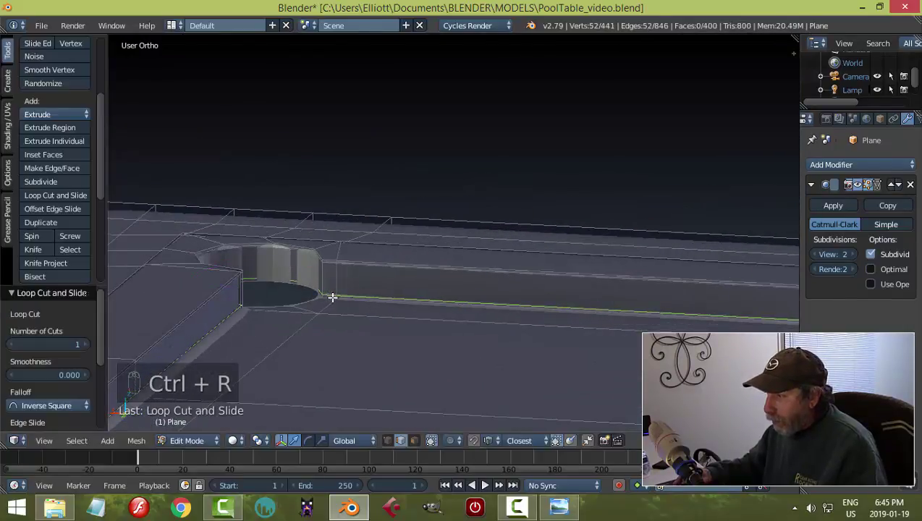
Add a single loop cut near the top edge of the inner rail walls and check the table in Object Mode.
key(ctrl+r)
click(327, 285)
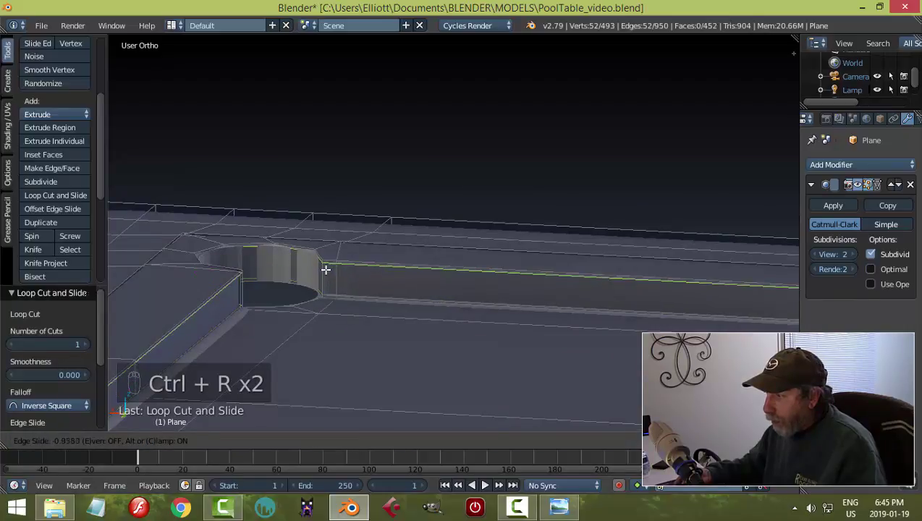
click(326, 273)
key(Tab)
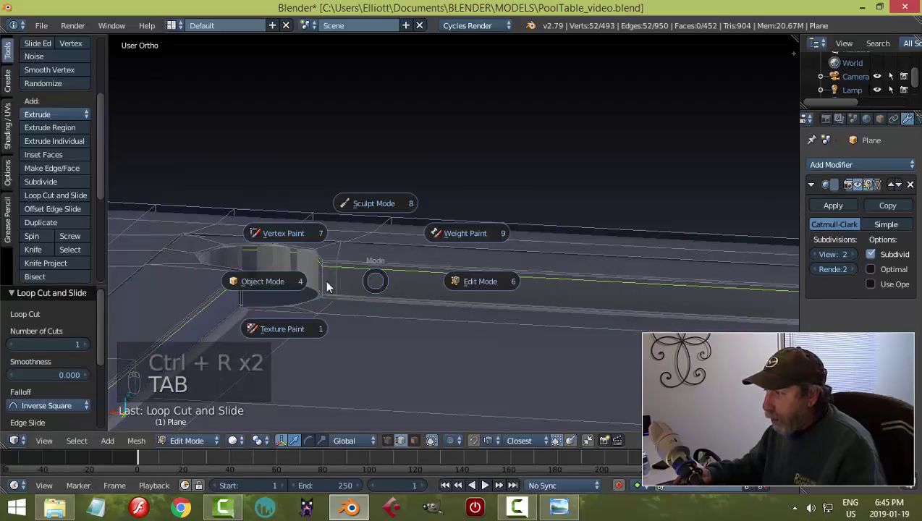
click(274, 282)
middle_drag(434, 289, 420, 331)
In Edit Mode, clear the selection and add a single loop cut around the table's outer side, slid close to the bottom edge.
key(Tab)
click(525, 325)
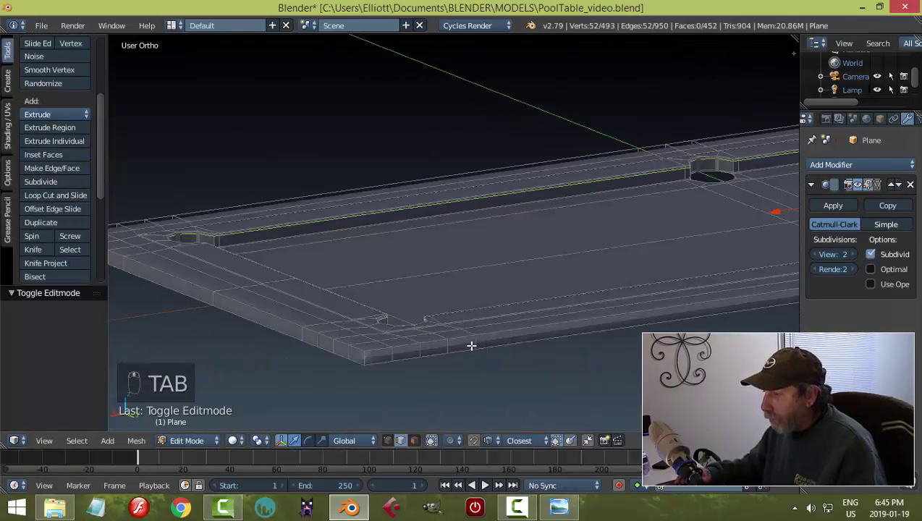
scroll(476, 337, up, 2)
middle_drag(477, 330, 540, 280)
key(a)
key(a)
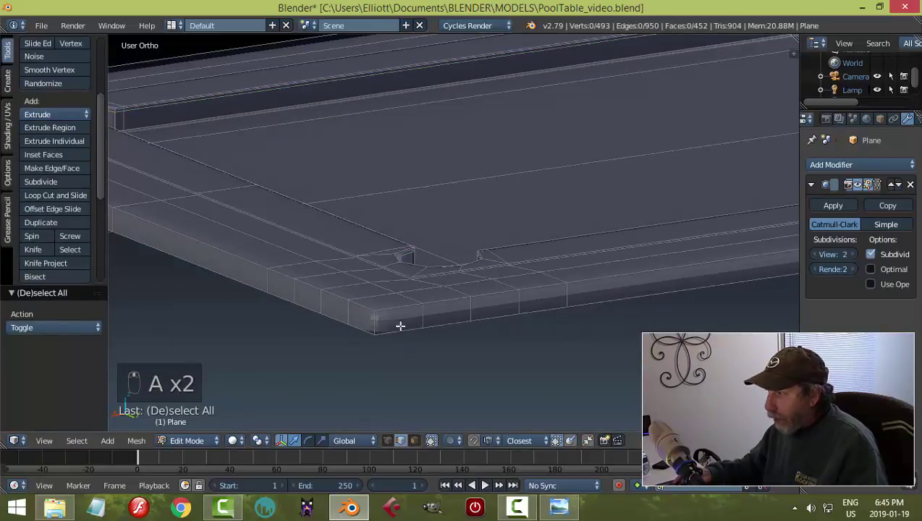
key(ctrl+r)
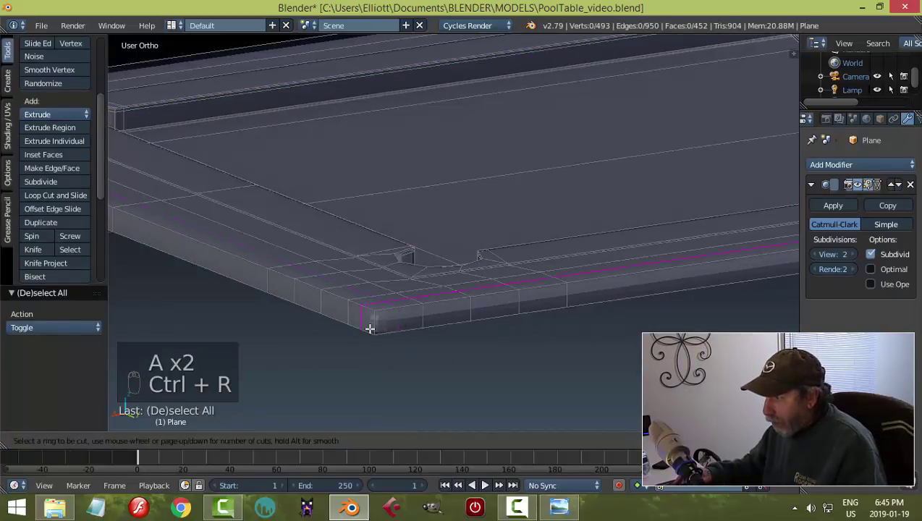
click(377, 327)
click(377, 335)
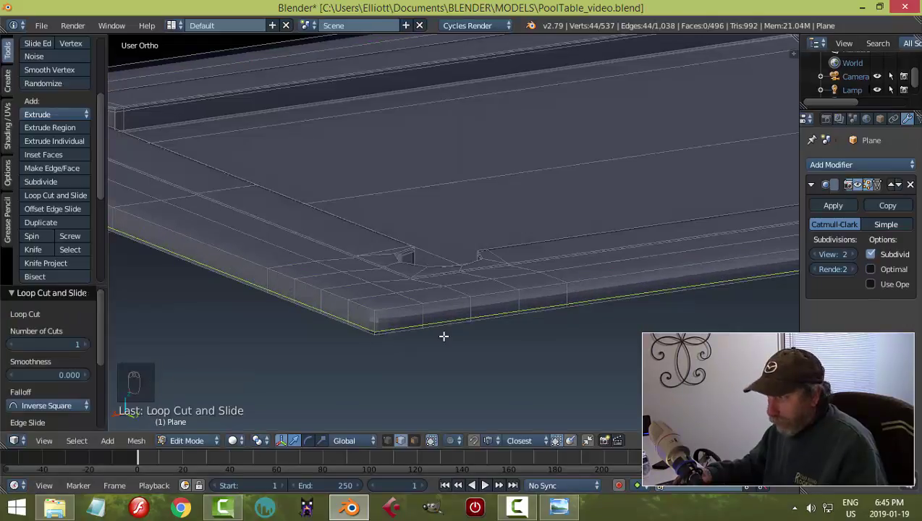
Clear the selection and select the edge loop along the bottom of the table's outer side.
key(a)
middle_drag(369, 305, 400, 310)
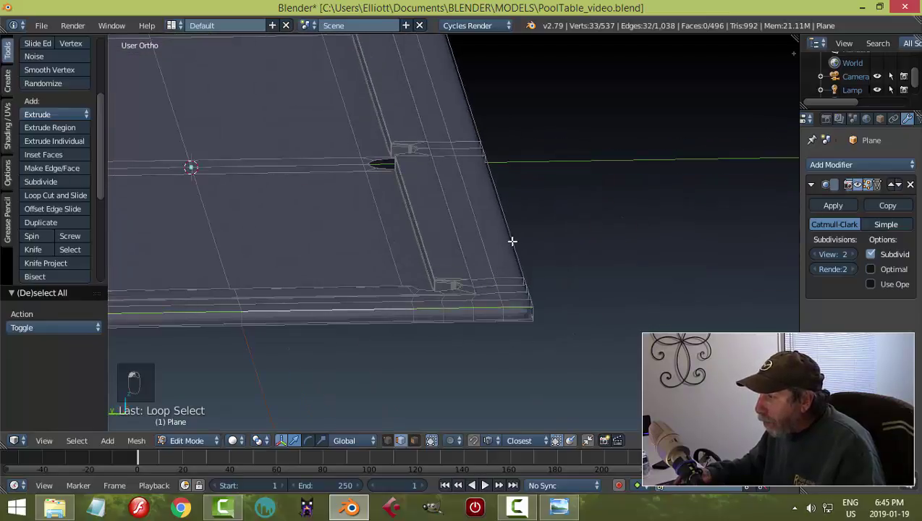
mouse_move(522, 248)
middle_down()
mouse_move(535, 304)
mouse_move(366, 264)
mouse_move(531, 258)
middle_up()
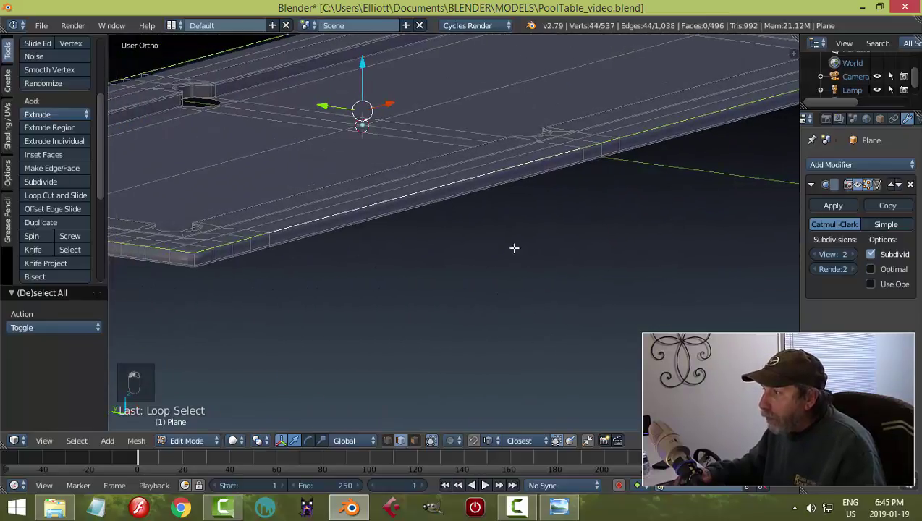
drag(365, 63, 365, 71)
key(a)
scroll(473, 208, up, 4)
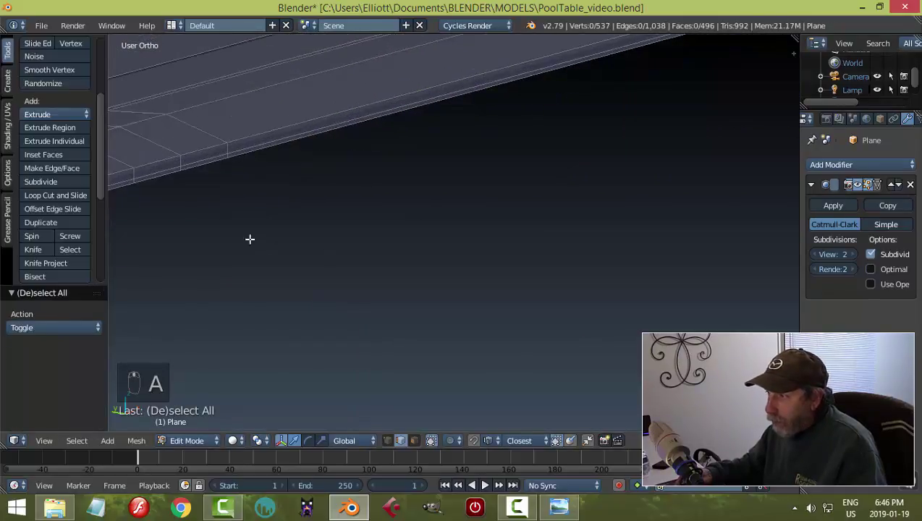
scroll(281, 219, down, 4)
middle_drag(356, 247, 329, 246)
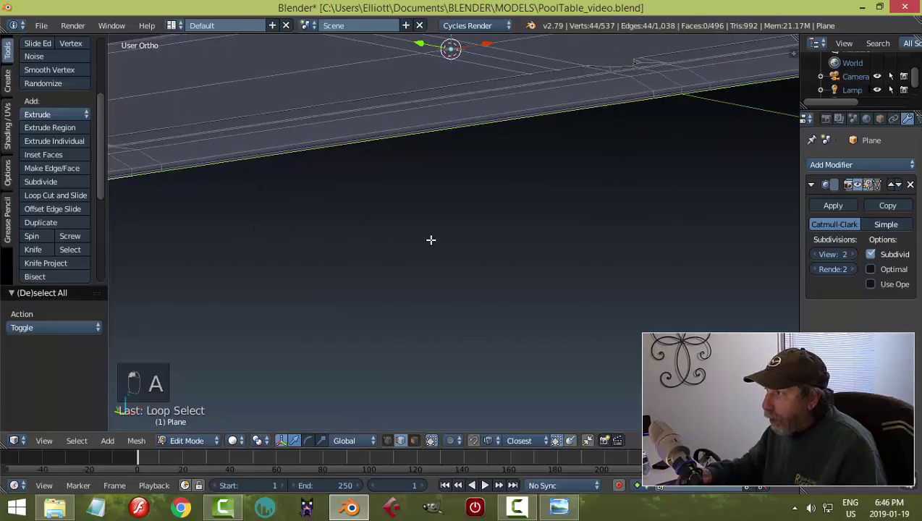
Lower the selected outer bottom edge loop by 0.499 along Z to form a tall side apron.
scroll(430, 238, down, 4)
shift+middle_drag(495, 243, 490, 251)
drag(446, 97, 445, 105)
mouse_move(496, 200)
middle_down()
mouse_move(497, 185)
mouse_move(497, 196)
middle_up()
drag(447, 103, 449, 181)
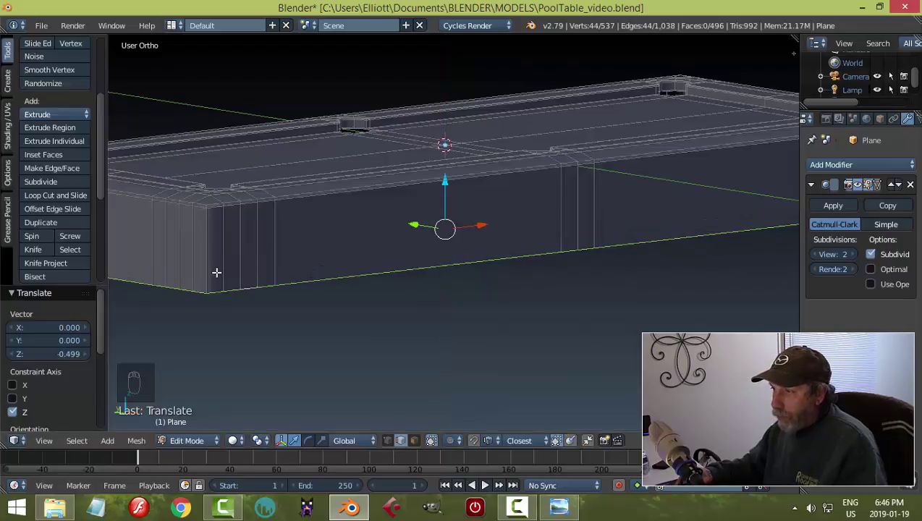
Add a single loop cut around the tall outer side, slid close to its top, and clear the selection.
key(ctrl+r)
click(216, 272)
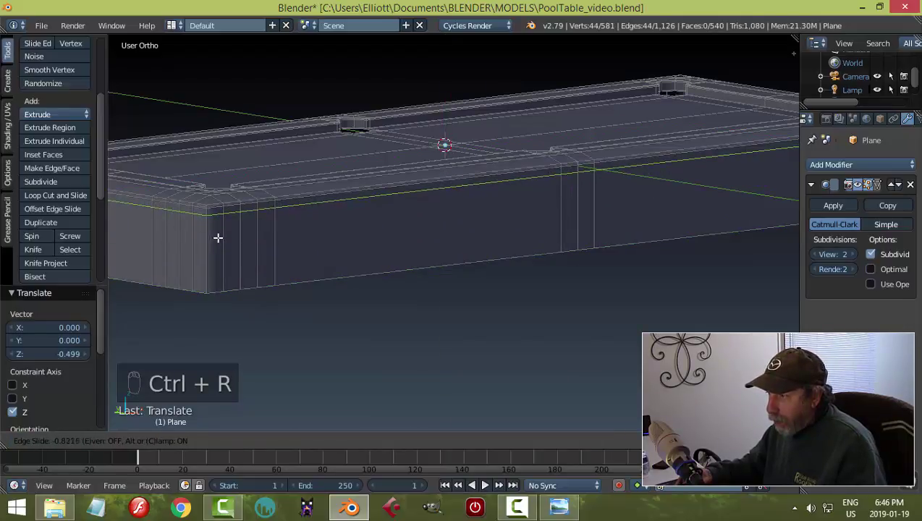
click(217, 237)
key(a)
scroll(207, 233, up, 3)
shift+middle_drag(206, 232, 451, 269)
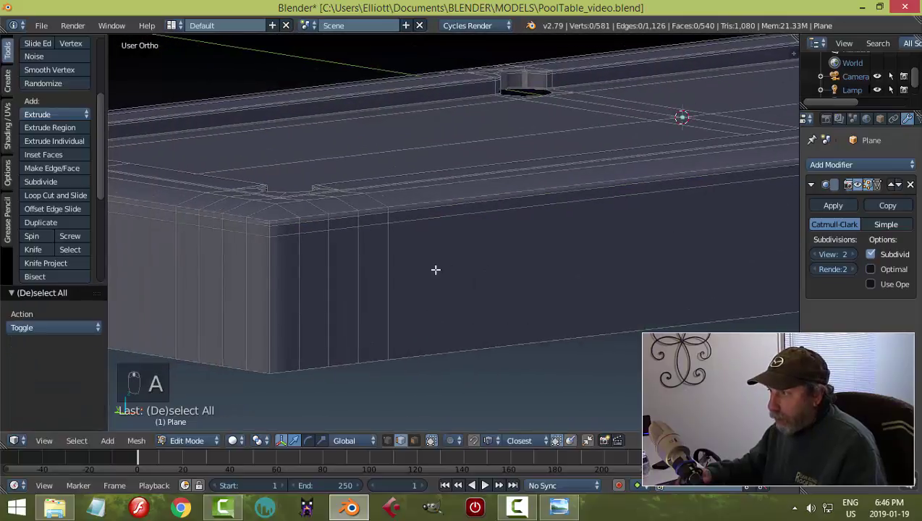
In face select mode, select the two narrow face loops around the top of the table's outer side.
scroll(288, 259, up, 2)
key(ctrl+Tab)
click(268, 262)
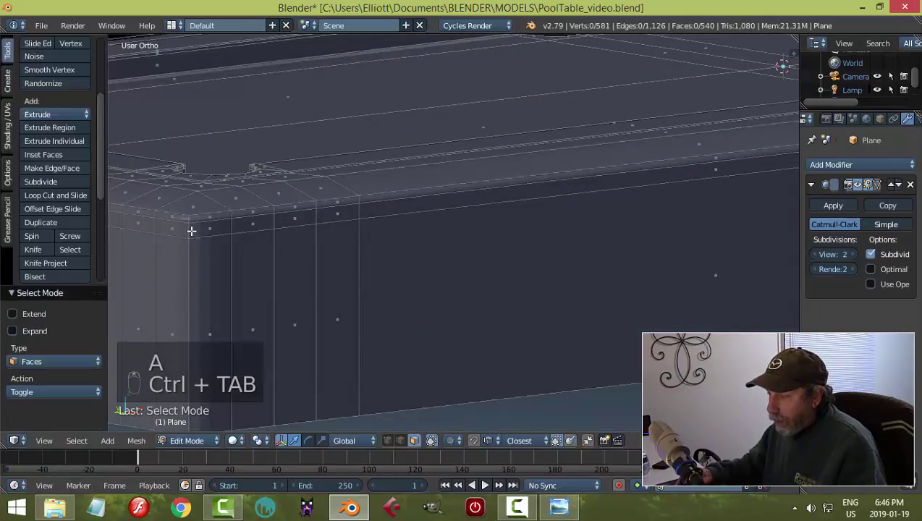
alt+right_click(189, 229)
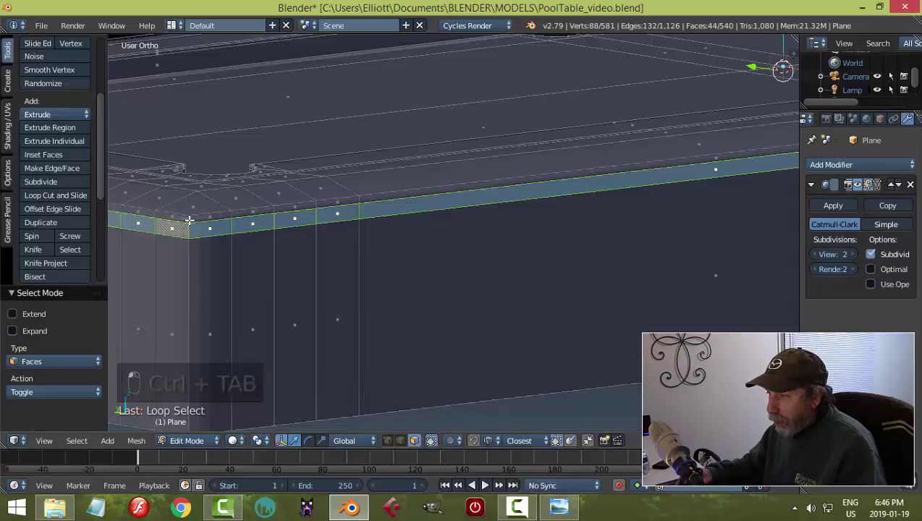
alt+shift+right_click(188, 219)
middle_drag(337, 274, 500, 307)
Extrude the two selected face loops in place and shrink/fatten them outward with an offset of -0.020.
key(e)
right_click(500, 306)
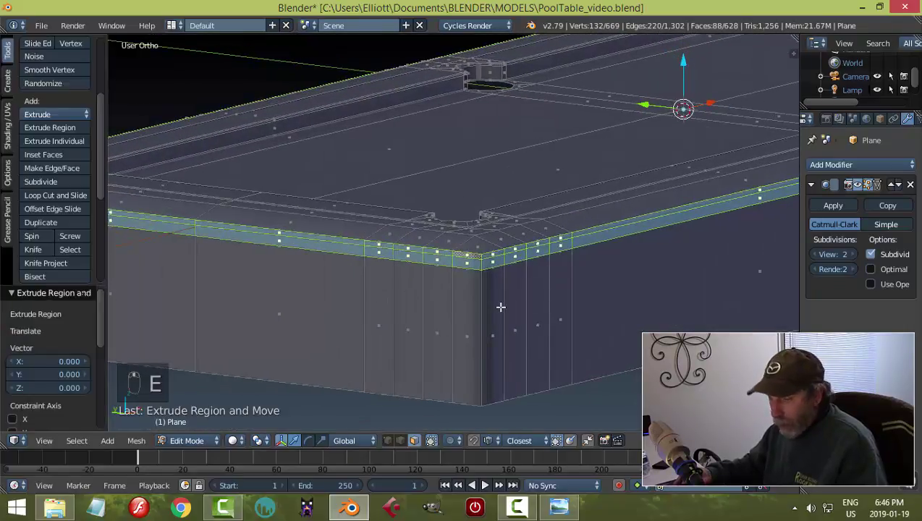
key(alt+s)
click(500, 309)
Add two single loop cuts around the apron, one slid up beneath the raised trim and one slid near the bottom edge.
middle_drag(549, 309, 492, 271)
key(ctrl+r)
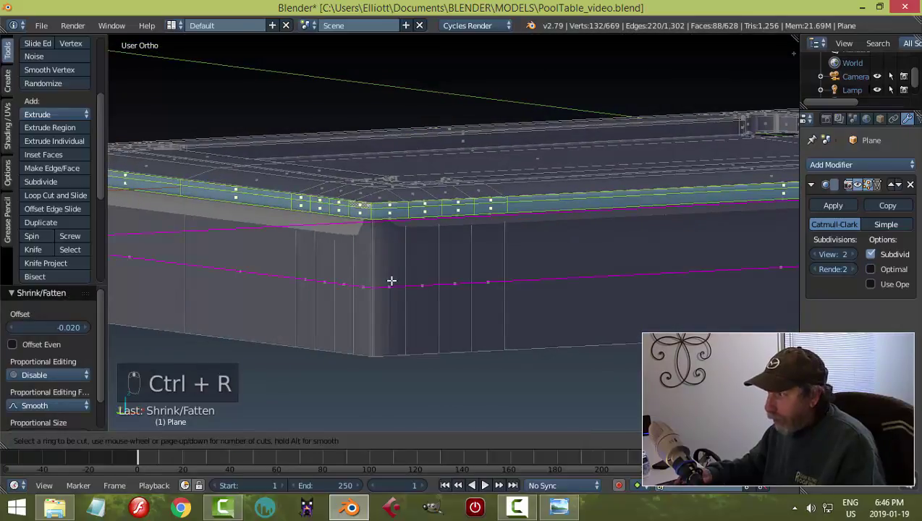
click(391, 280)
click(394, 221)
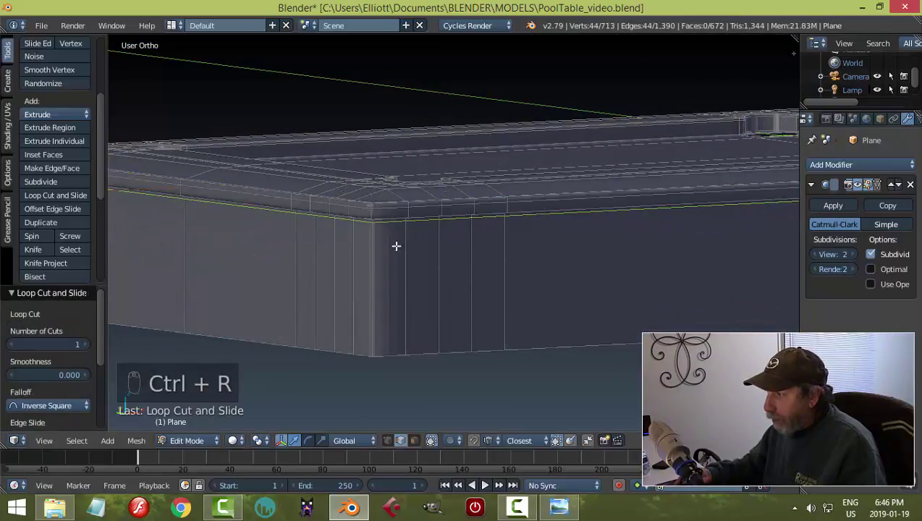
key(ctrl+r)
click(398, 269)
click(404, 317)
Apply smooth shading to the table in Object Mode, check a corner pocket and return to Edit Mode.
middle_drag(404, 316, 203, 217)
key(Tab)
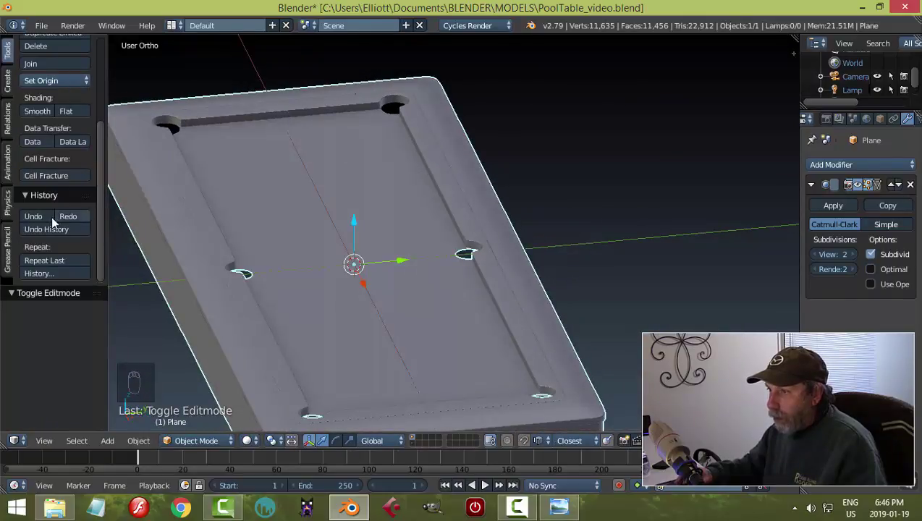
click(36, 110)
scroll(432, 182, up, 3)
mouse_move(432, 182)
middle_down()
mouse_move(364, 238)
mouse_move(347, 275)
mouse_move(346, 229)
mouse_move(315, 191)
mouse_move(476, 191)
mouse_move(386, 220)
mouse_move(404, 165)
mouse_move(327, 149)
mouse_move(346, 119)
mouse_move(404, 161)
mouse_move(405, 119)
mouse_move(416, 130)
middle_up()
key(a)
middle_drag(588, 174, 497, 208)
right_click(497, 182)
key(Tab)
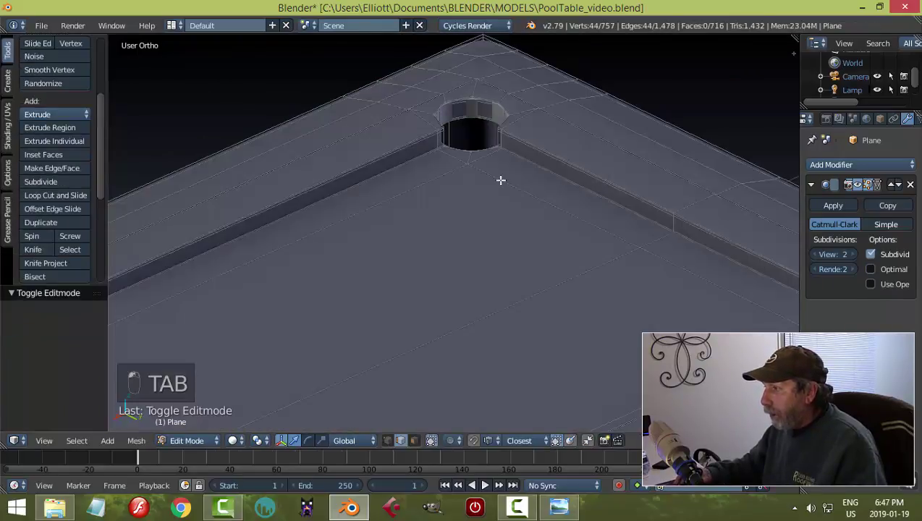
alt+shift+right_click(489, 115)
scroll(486, 190, down, 3)
shift+middle_drag(355, 221, 601, 173)
shift+middle_drag(352, 273, 490, 135)
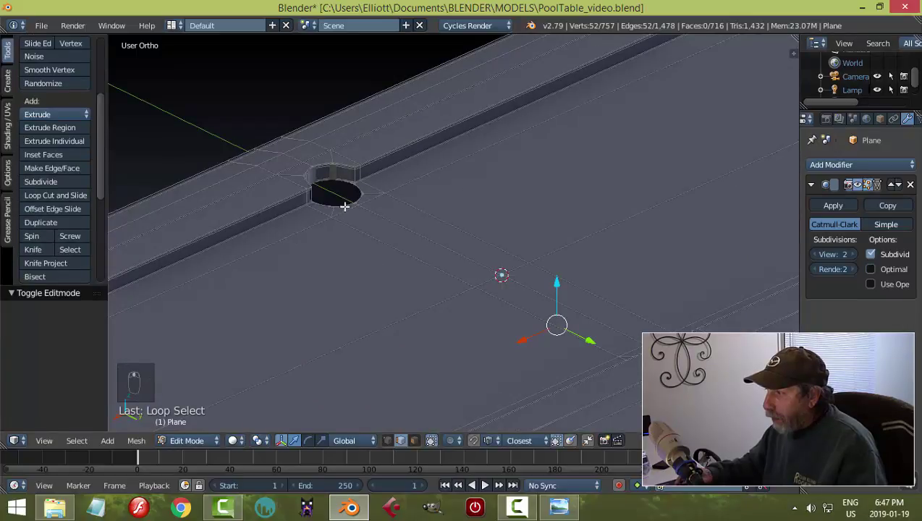
alt+scroll(374, 210, down, 1)
scroll(374, 210, down, 1)
key(ctrl+z)
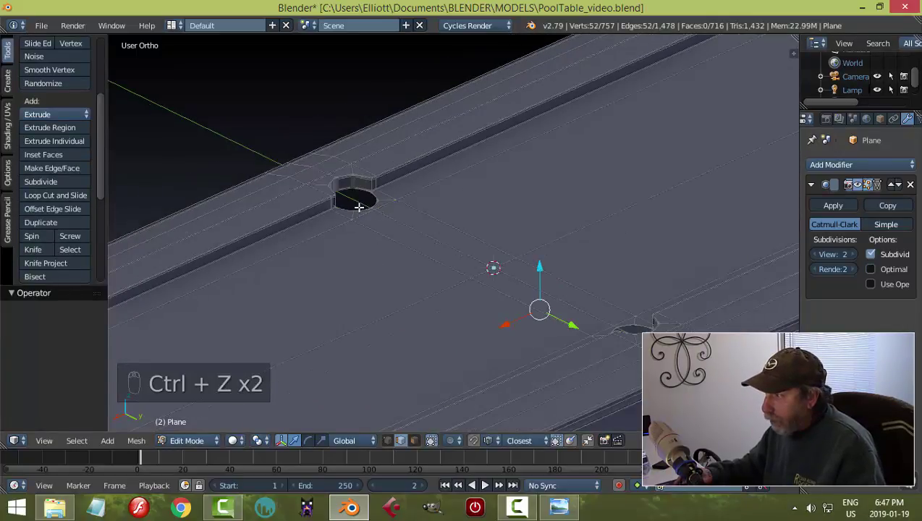
scroll(510, 264, down, 2)
shift+middle_drag(459, 252, 546, 208)
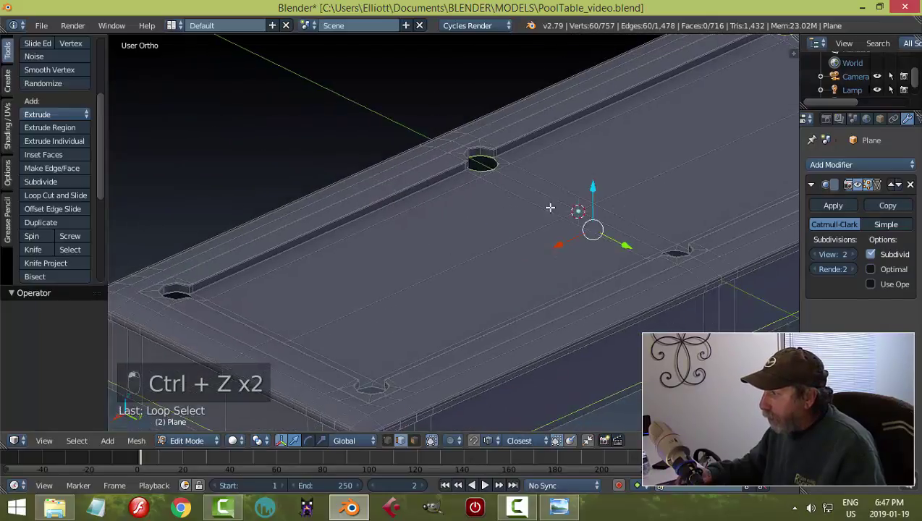
scroll(546, 206, up, 2)
Clear the selection and select the bottom edge loops of the three pockets along one long side.
key(a)
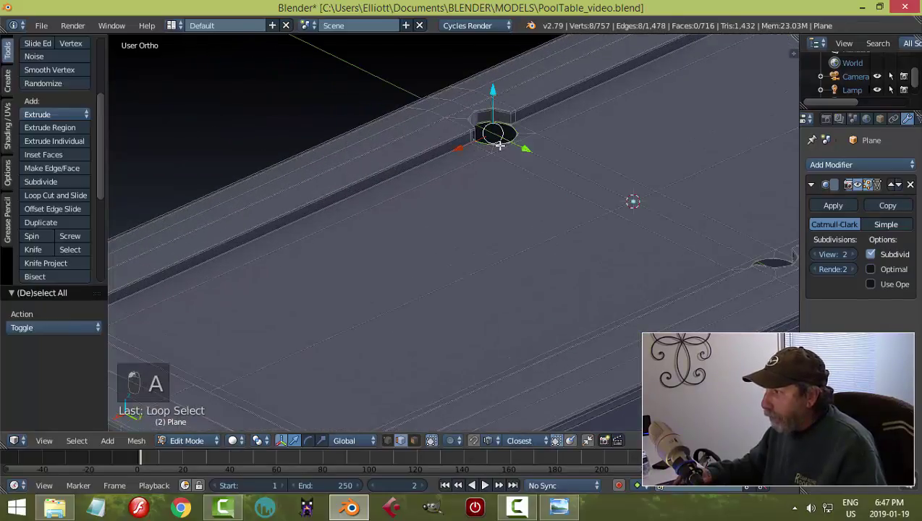
shift+middle_drag(221, 300, 340, 260)
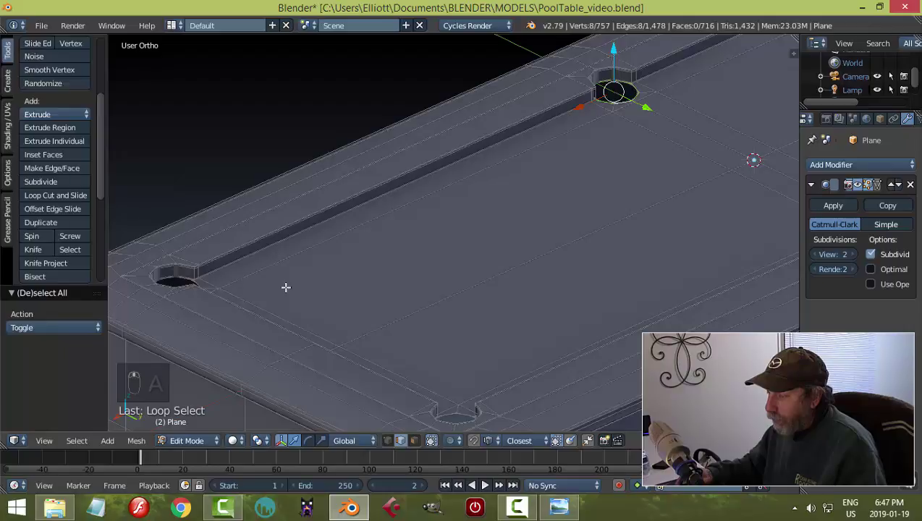
middle_drag(286, 287, 216, 290)
shift+middle_drag(265, 259, 499, 309)
scroll(288, 261, up, 3)
middle_drag(216, 212, 483, 195)
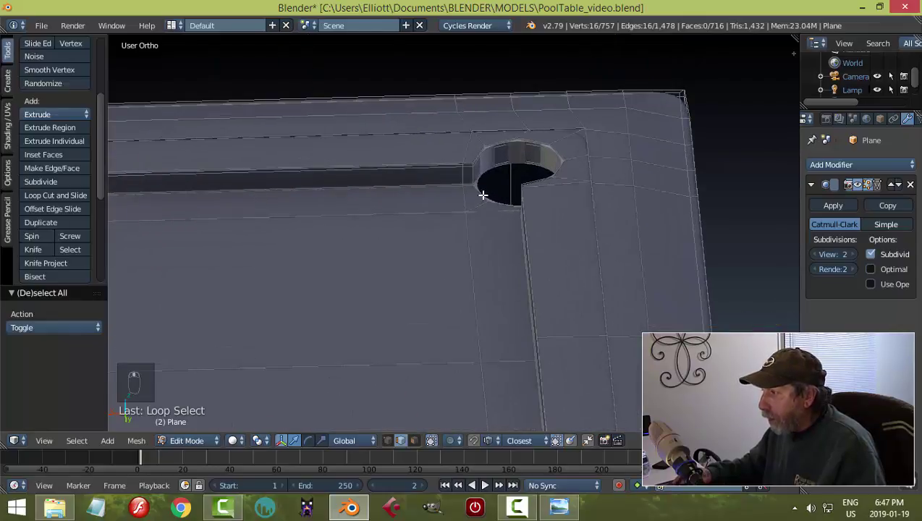
middle_drag(501, 256, 517, 312)
Add the bottom edge loops of the three pockets along the opposite long side to the selection.
key(KP_7)
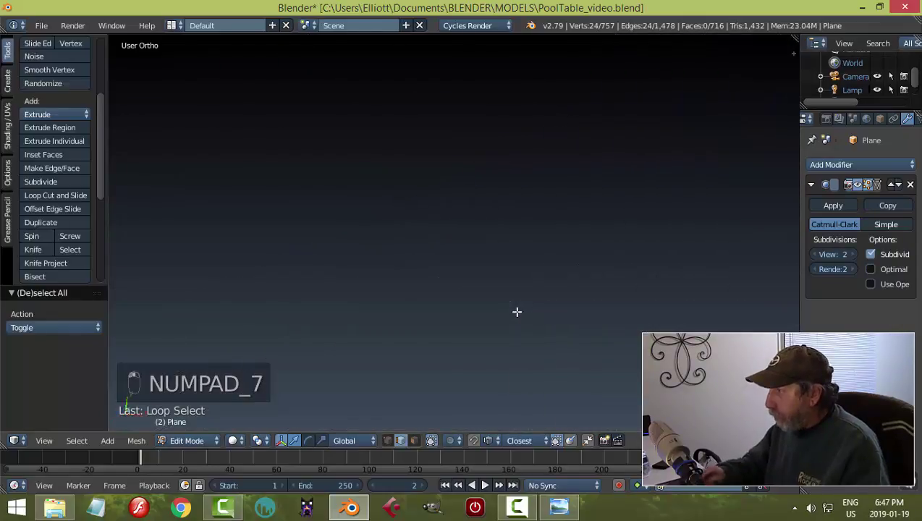
scroll(529, 308, down, 5)
shift+middle_drag(613, 225, 503, 40)
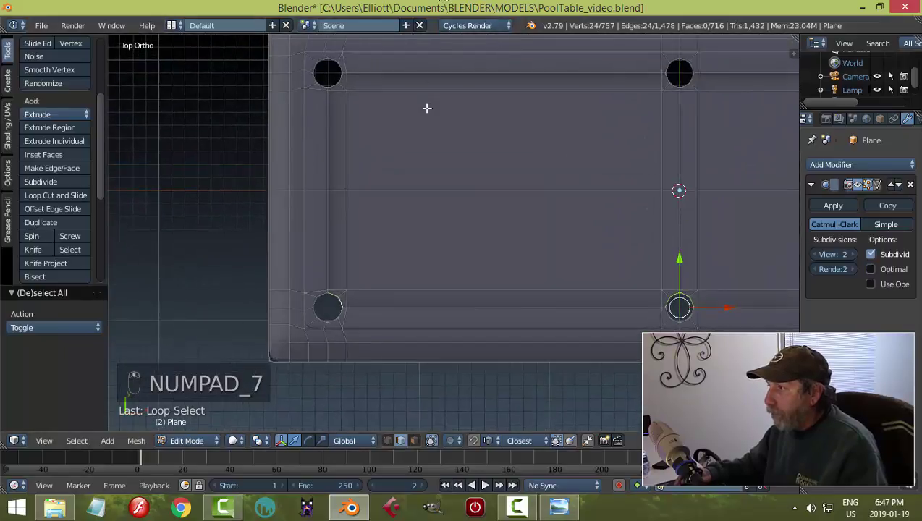
shift+middle_drag(426, 107, 400, 188)
scroll(400, 188, up, 2)
middle_drag(587, 151, 459, 127)
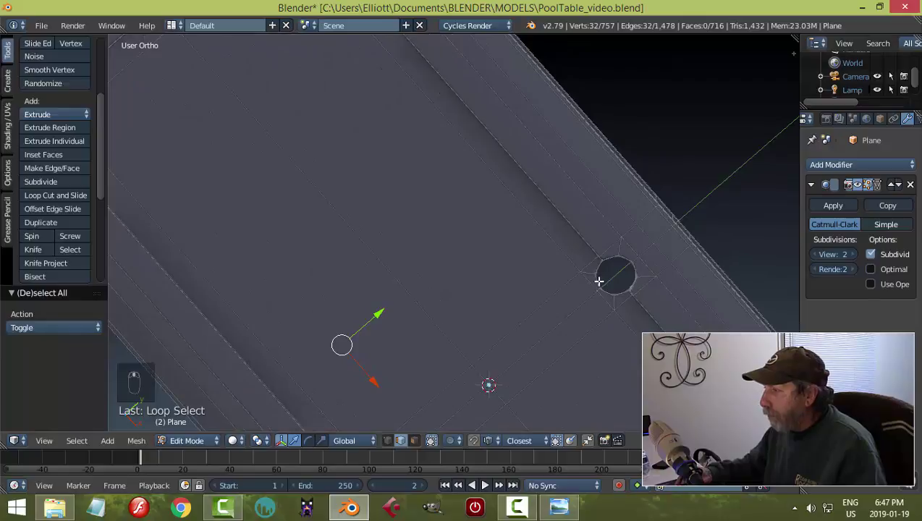
scroll(605, 274, down, 2)
shift+middle_drag(605, 359, 498, 212)
shift+middle_drag(602, 319, 498, 177)
scroll(601, 290, up, 1)
scroll(601, 290, up, 1)
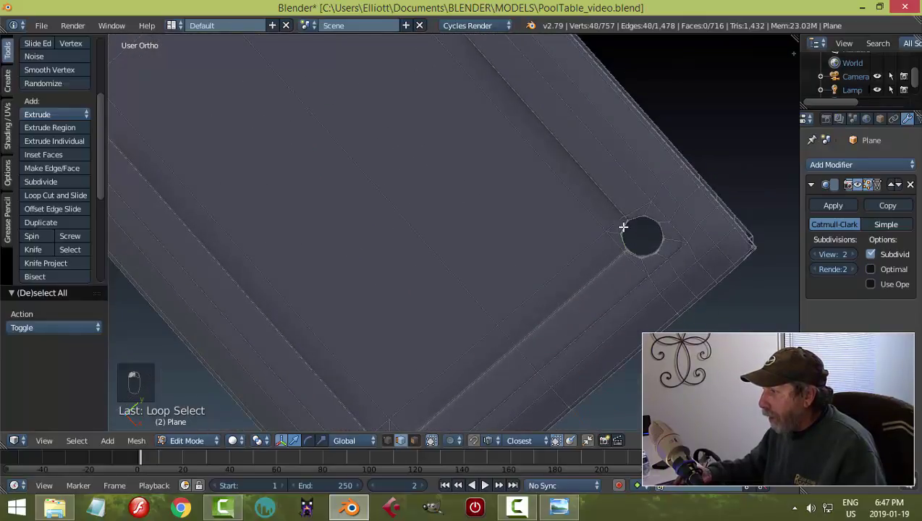
scroll(629, 301, down, 4)
middle_drag(624, 305, 603, 175)
scroll(335, 153, up, 2)
Extrude the six pocket loops down by 0.007 along Z, and extrude them again further down to deepen the pockets.
shift+middle_drag(311, 143, 505, 266)
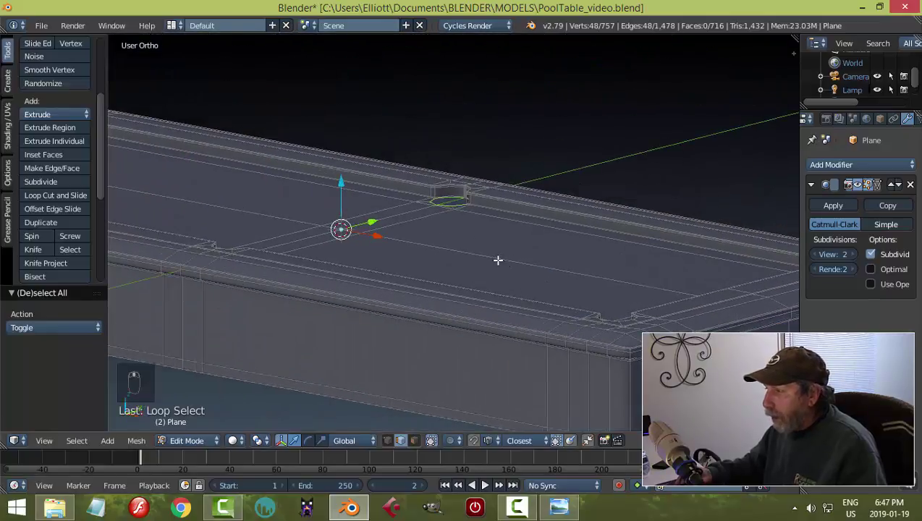
scroll(498, 260, up, 6)
key(e)
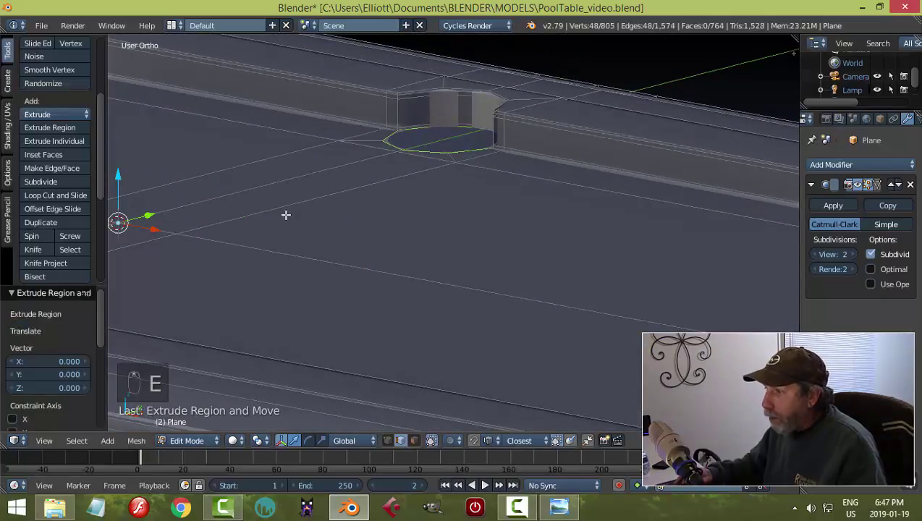
drag(120, 177, 118, 181)
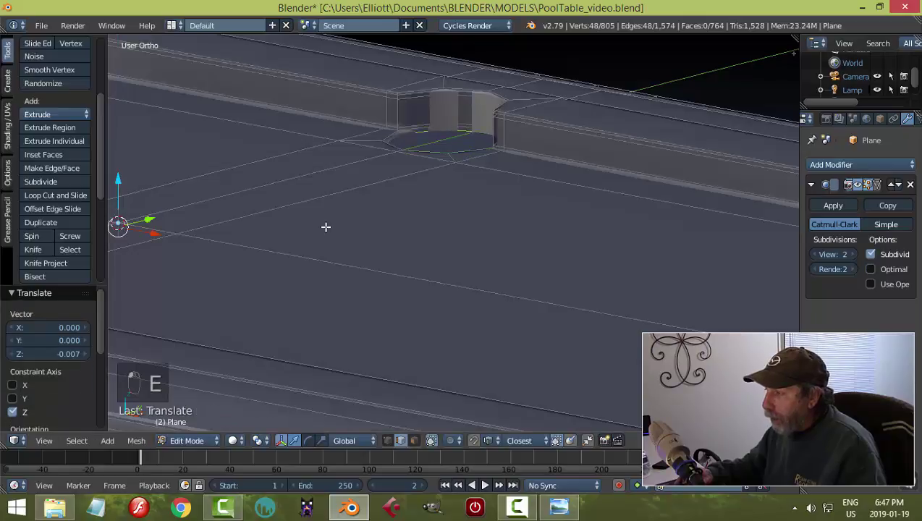
key(e)
right_click(327, 227)
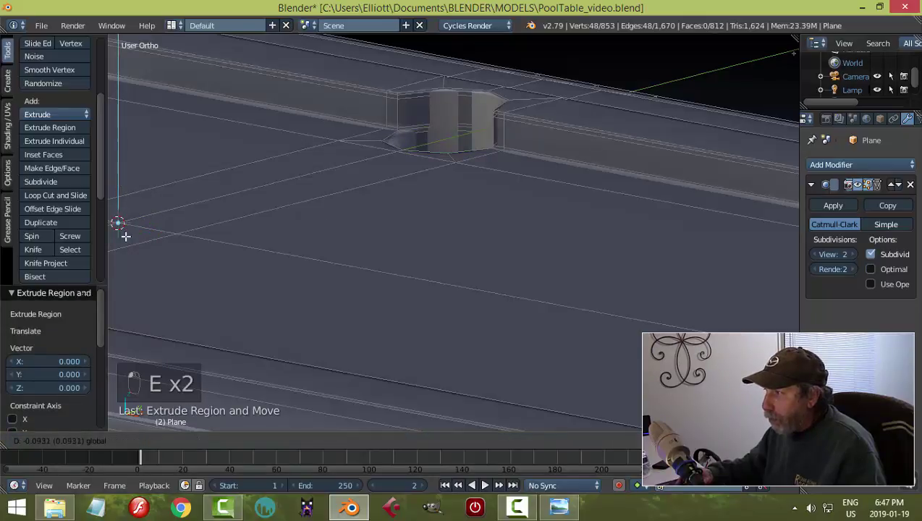
drag(129, 259, 129, 259)
Examine the deepened pockets and the table's outer side in Object Mode.
middle_drag(417, 171, 444, 258)
scroll(444, 257, down, 4)
shift+middle_drag(241, 315, 597, 261)
scroll(535, 279, up, 2)
scroll(536, 259, down, 7)
key(Tab)
click(446, 253)
scroll(537, 238, down, 4)
right_click(591, 257)
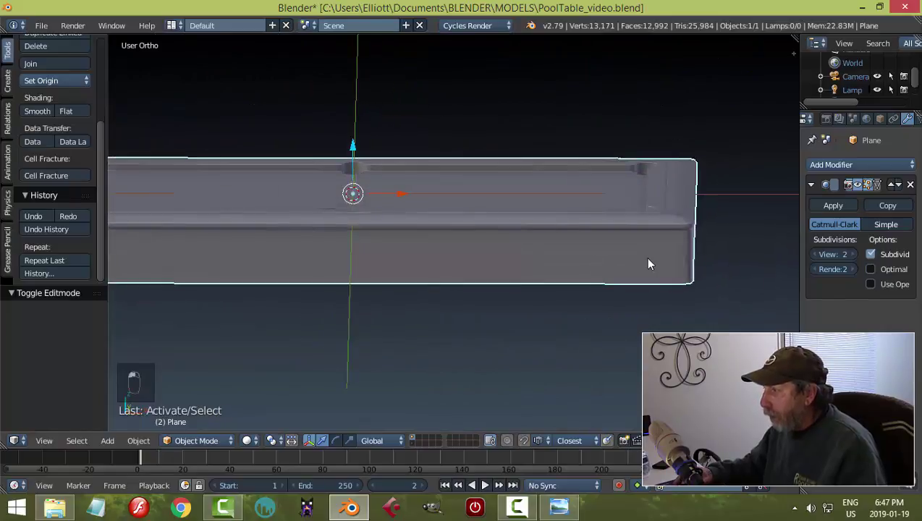
In Edit Mode, clear the selection and select only the outer edge loop around the table's underside.
key(Tab)
click(740, 266)
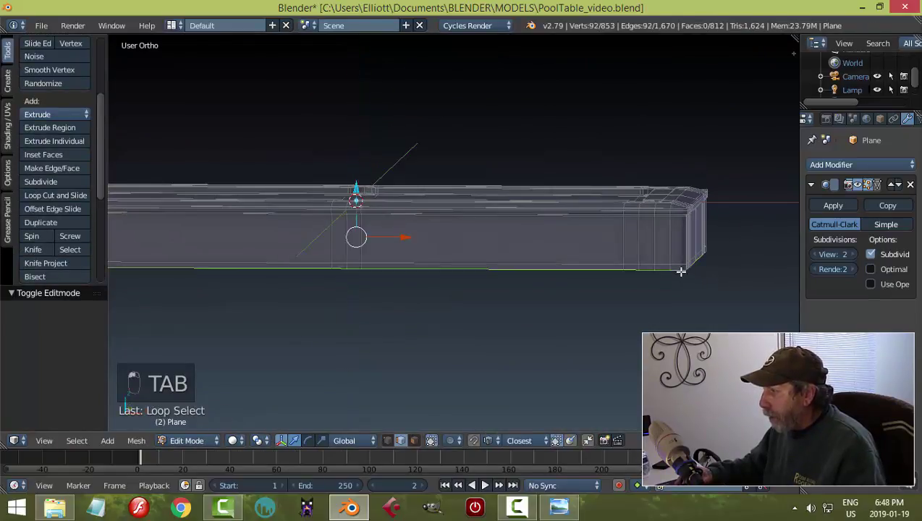
scroll(695, 273, down, 4)
middle_drag(713, 276, 669, 221)
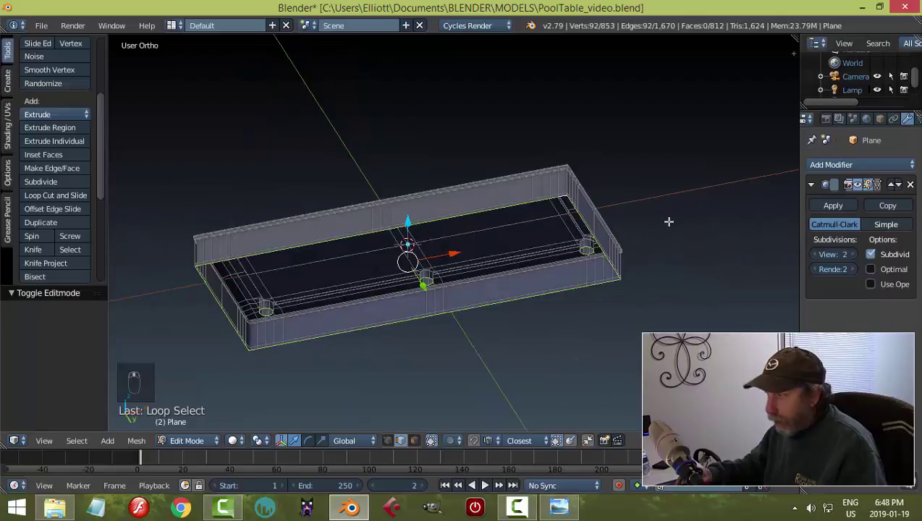
key(a)
scroll(639, 218, up, 2)
alt+right_click(579, 188)
scroll(651, 195, down, 1)
middle_drag(653, 179, 654, 184)
Extrude the underside edge loop in place, scale it inward to 0.871, and scale it to 0.809 along Y.
key(ctrl+KP_7)
scroll(642, 193, down, 2)
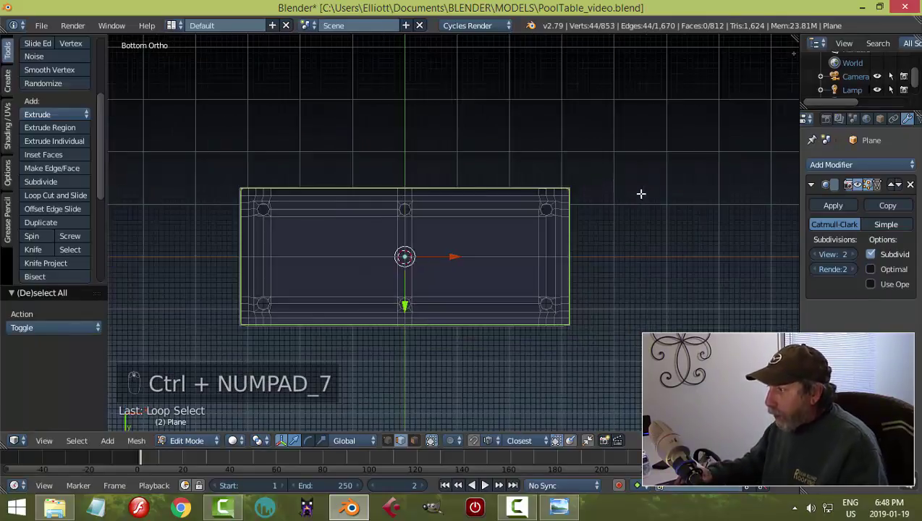
key(e)
right_click(656, 196)
key(s)
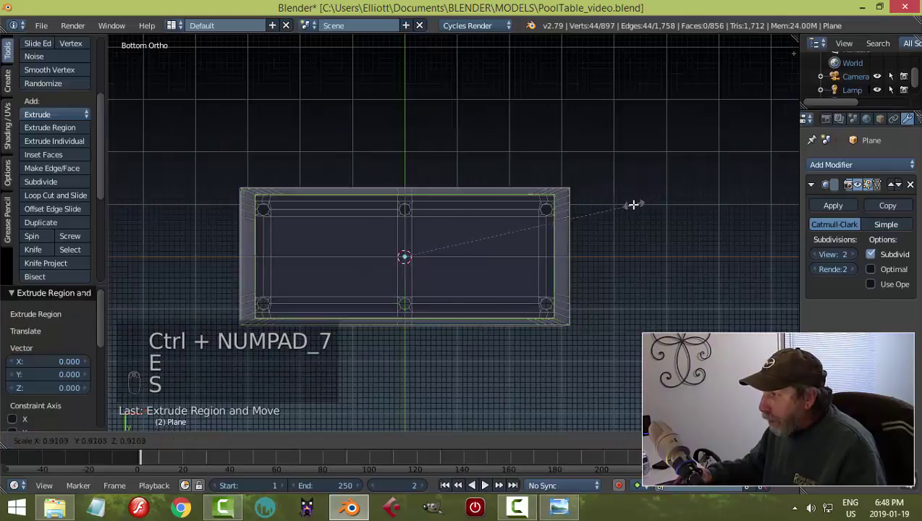
click(624, 205)
key(s)
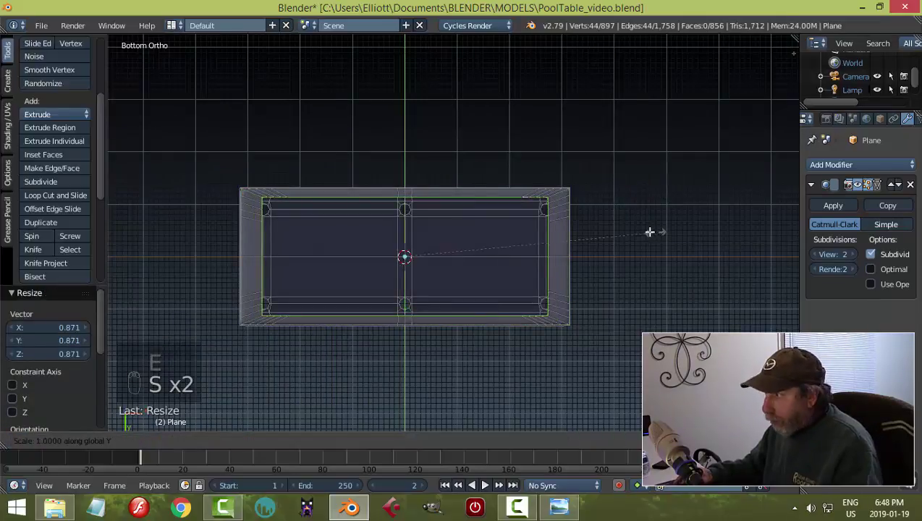
key(y)
click(628, 213)
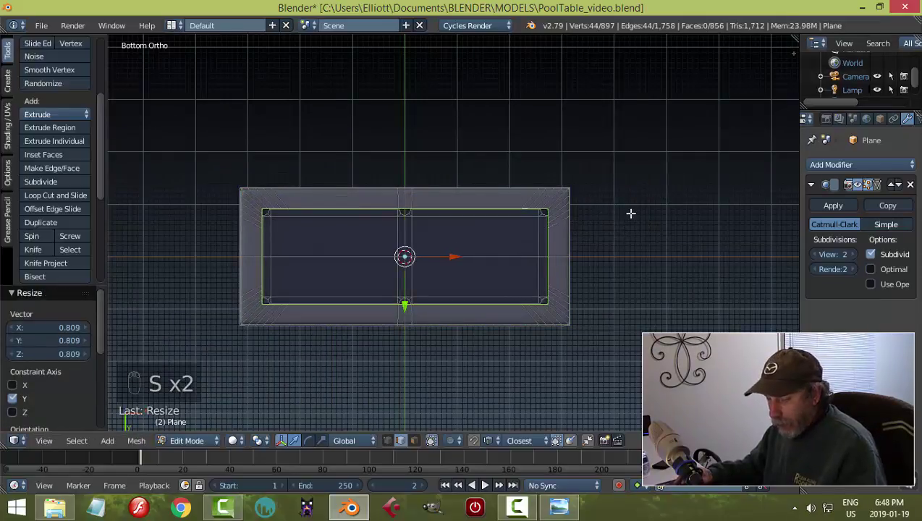
Extrude the underside loop and scale it inward, and extrude it once more and merge that loop at its center.
key(e)
right_click(630, 213)
key(s)
click(503, 220)
key(e)
right_click(579, 221)
key(alt+m)
click(578, 221)
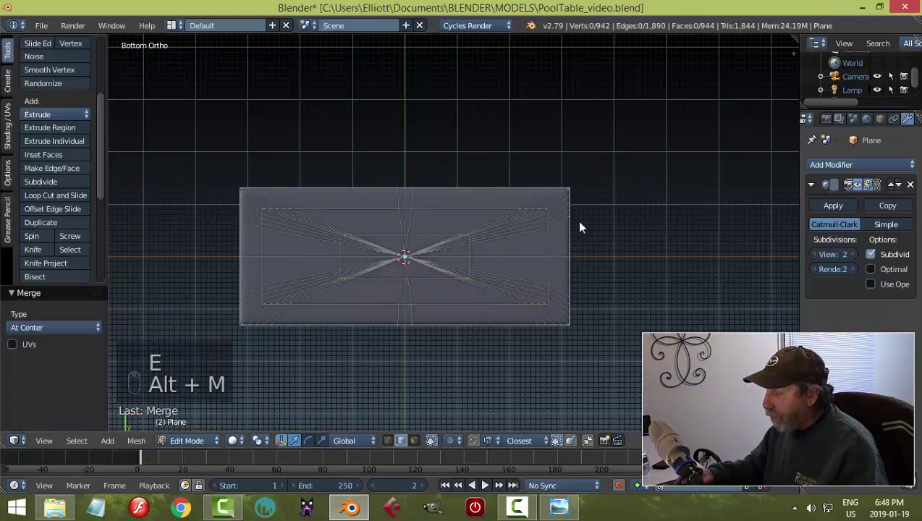
Check the closed underside in Object Mode and undo the center merge, the inward extrusions and the scaling of the underside loop.
key(Tab)
middle_drag(544, 172, 580, 217)
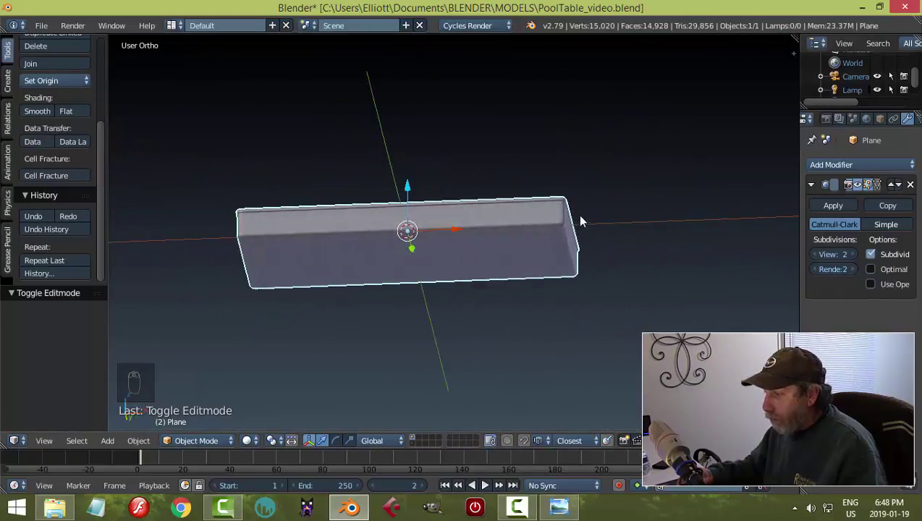
key(Tab)
click(696, 214)
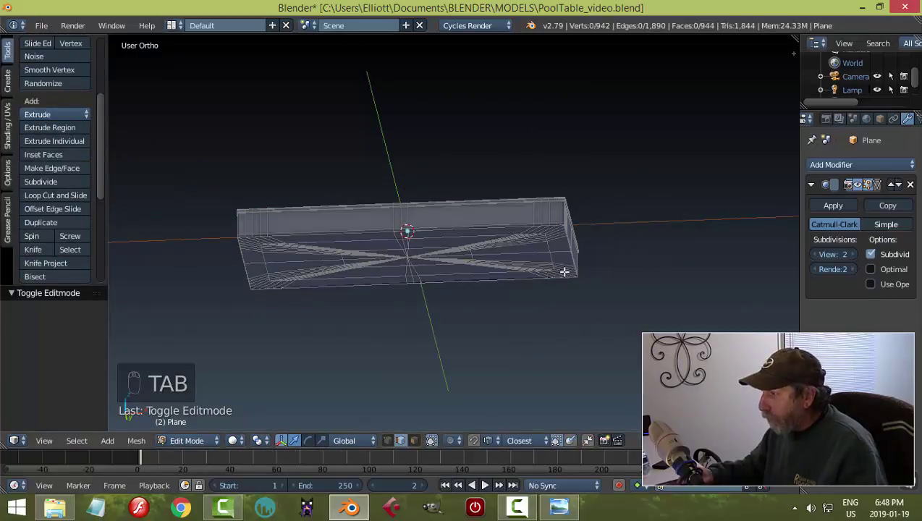
scroll(544, 245, up, 4)
middle_drag(545, 244, 548, 233)
key(ctrl+z)
key(ctrl+z)
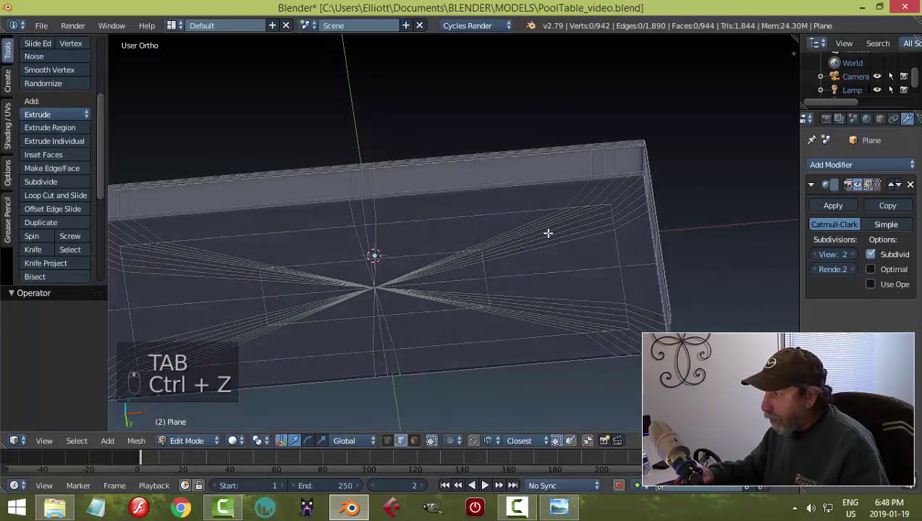
key(ctrl+z)
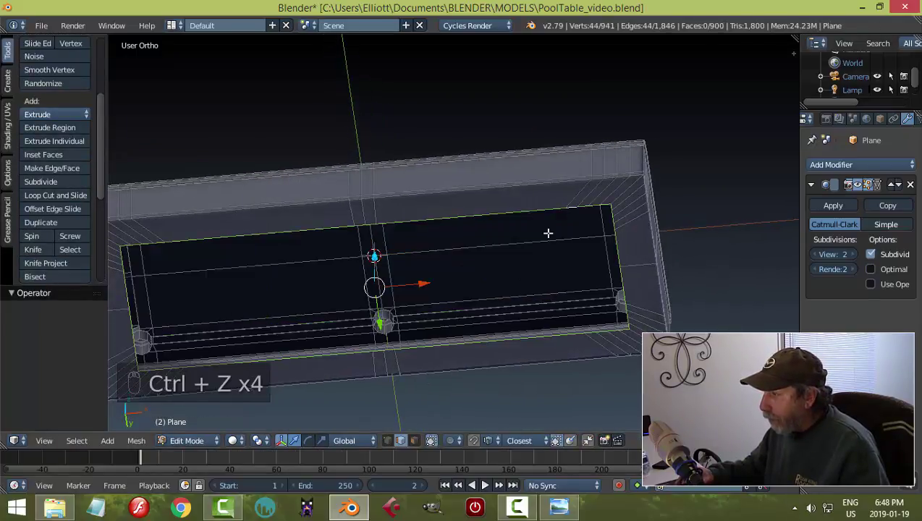
scroll(548, 233, down, 2)
middle_drag(586, 215, 583, 259)
key(ctrl+z)
key(ctrl+z)
key(ctrl+z)
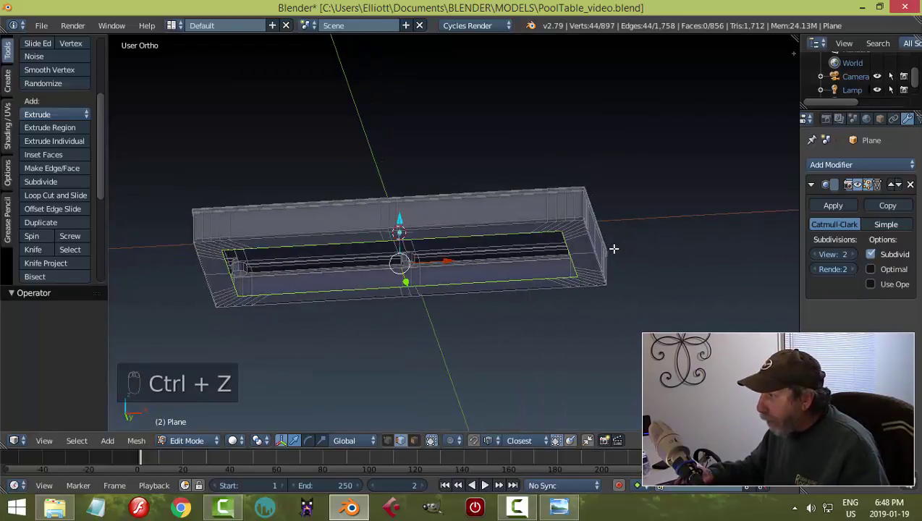
Try scaling the extruded underside loop inward to about 0.94, and undo both the scaling and the extrusion.
middle_drag(515, 276, 518, 292)
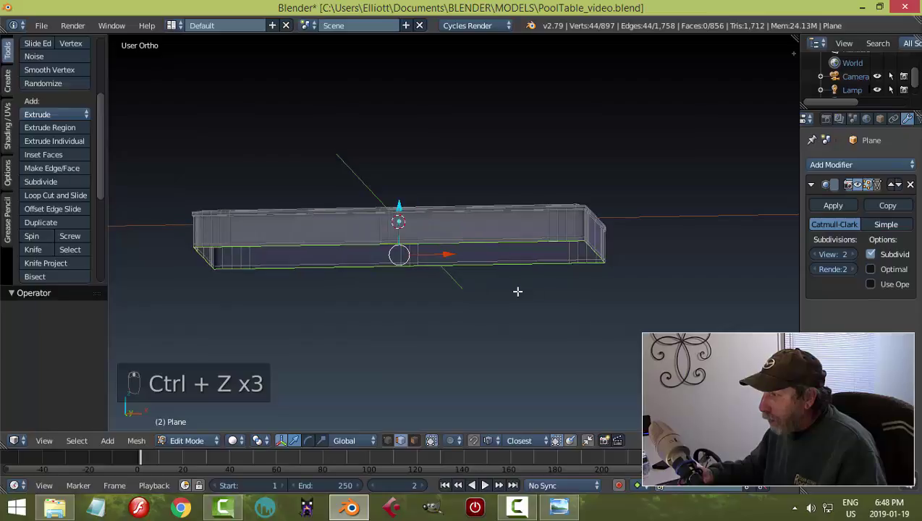
key(s)
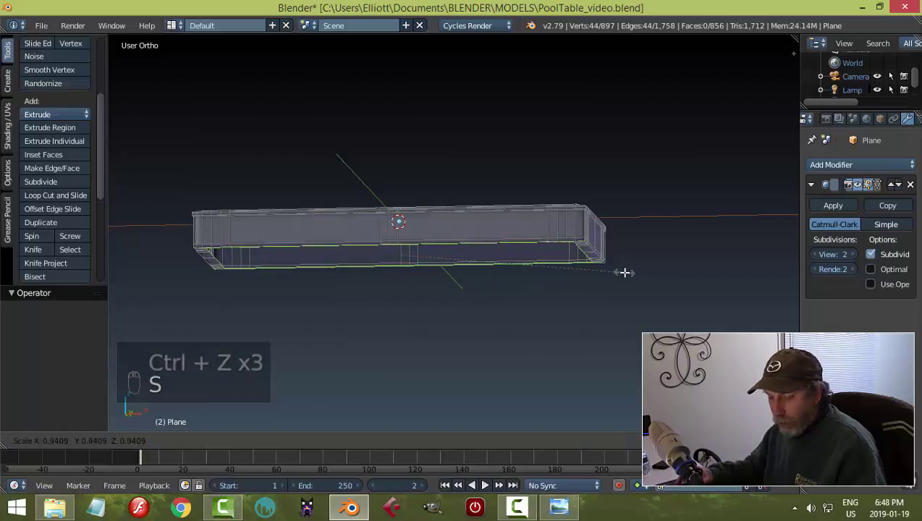
click(625, 273)
key(ctrl+z)
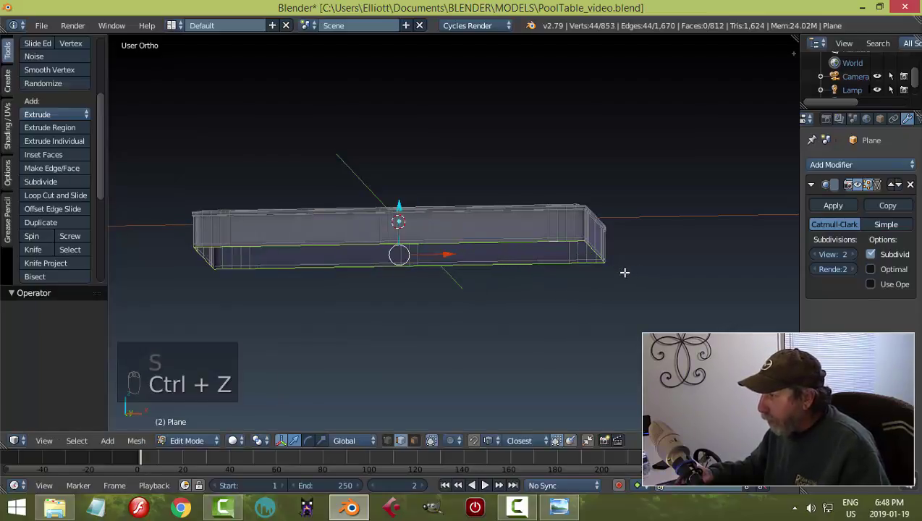
Grow the selection to the faces along the apron's lower edge and scale them inward to 0.924.
key(ctrl+KP_Add)
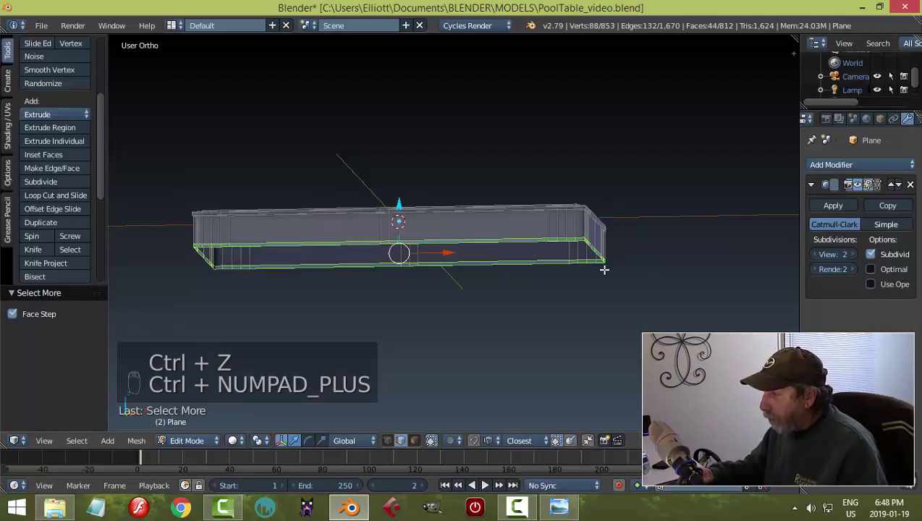
middle_drag(637, 277, 657, 274)
key(s)
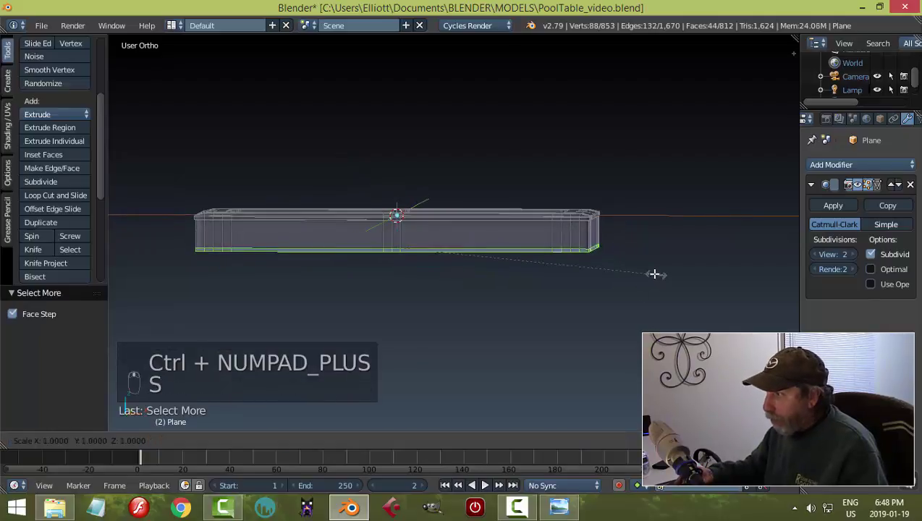
click(638, 273)
Clear the selection, select the apron's lowest edge loop and delete its vertices.
mouse_move(579, 288)
middle_down()
mouse_move(559, 263)
mouse_move(587, 261)
mouse_move(578, 280)
mouse_move(546, 286)
mouse_move(569, 281)
middle_up()
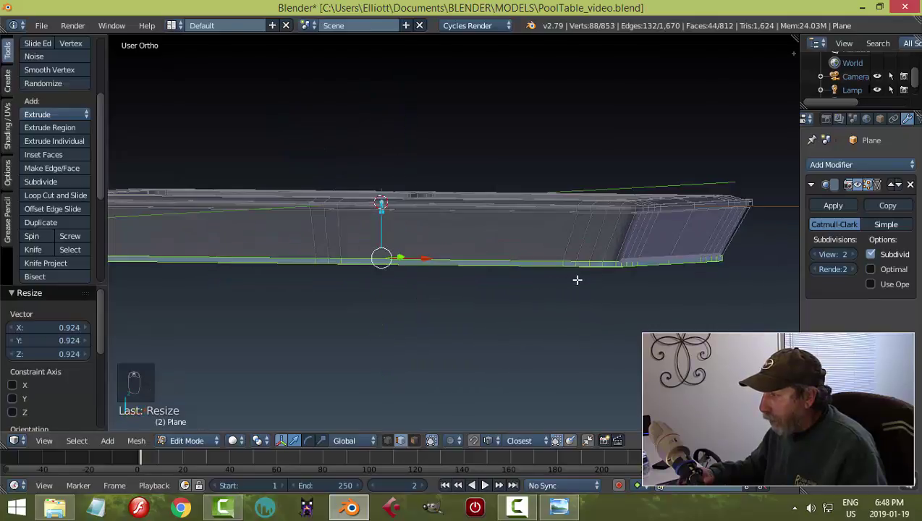
key(a)
key(ctrl+Tab)
click(572, 273)
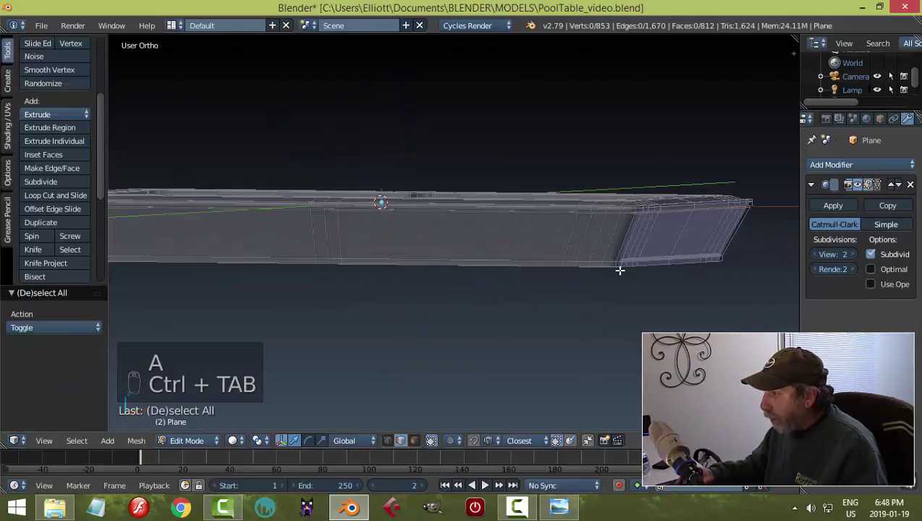
scroll(623, 278, up, 2)
alt+right_click(625, 279)
key(x)
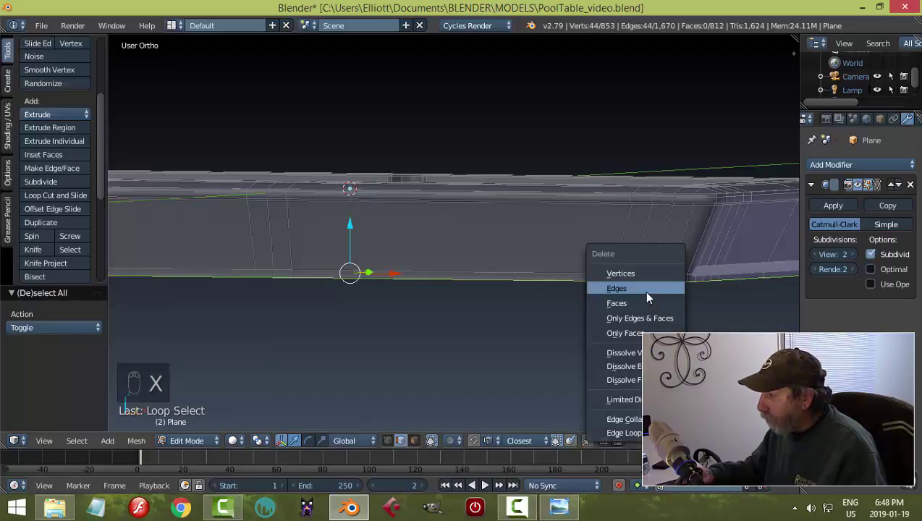
click(644, 273)
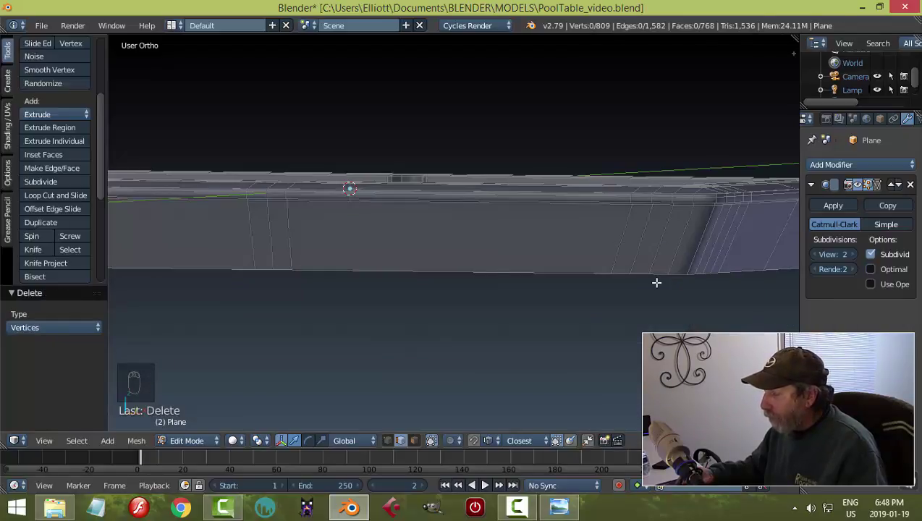
Select the apron's new bottom edge loop, extrude it and scale it inward to 0.823 in bottom view.
alt+right_click(594, 275)
middle_drag(607, 284, 653, 247)
key(ctrl+KP_7)
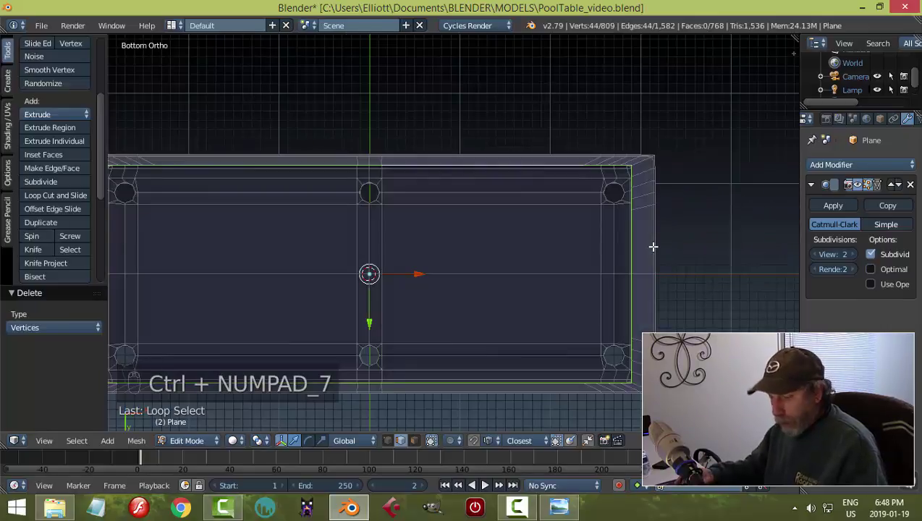
key(e)
key(s)
click(603, 252)
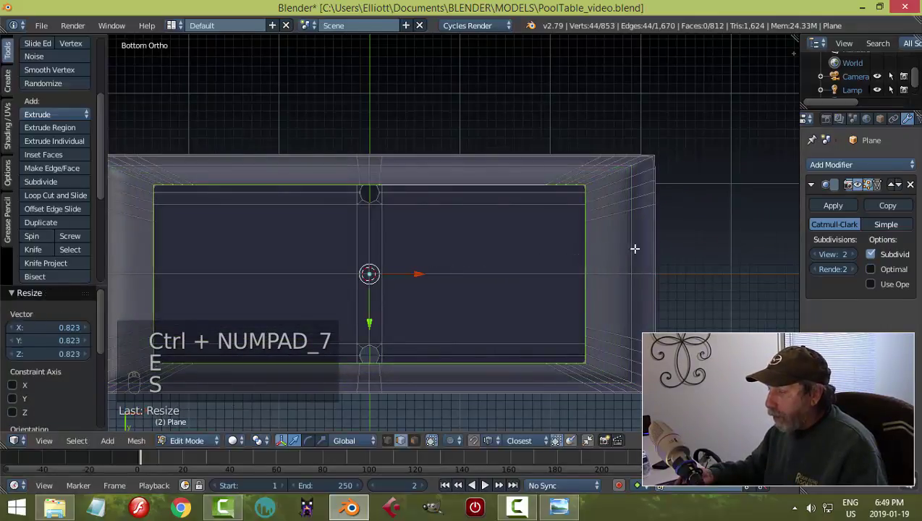
Extrude the loop again and scale it further inward, and close the underside by extruding once more and merging at center.
key(e)
key(s)
click(480, 245)
key(e)
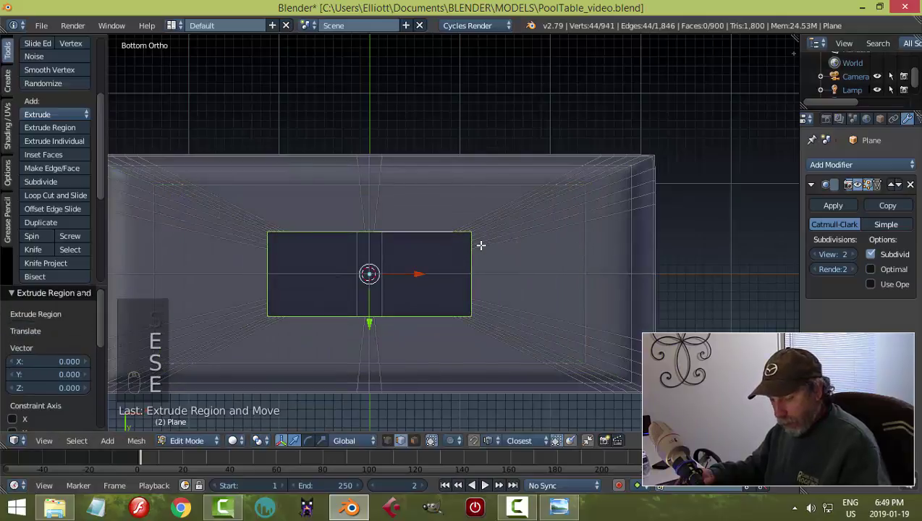
key(alt+m)
click(481, 247)
Add a loop cut around the apron close to its bottom edge and another on the underside close to its rim.
middle_drag(550, 235, 618, 245)
key(ctrl+r)
click(619, 239)
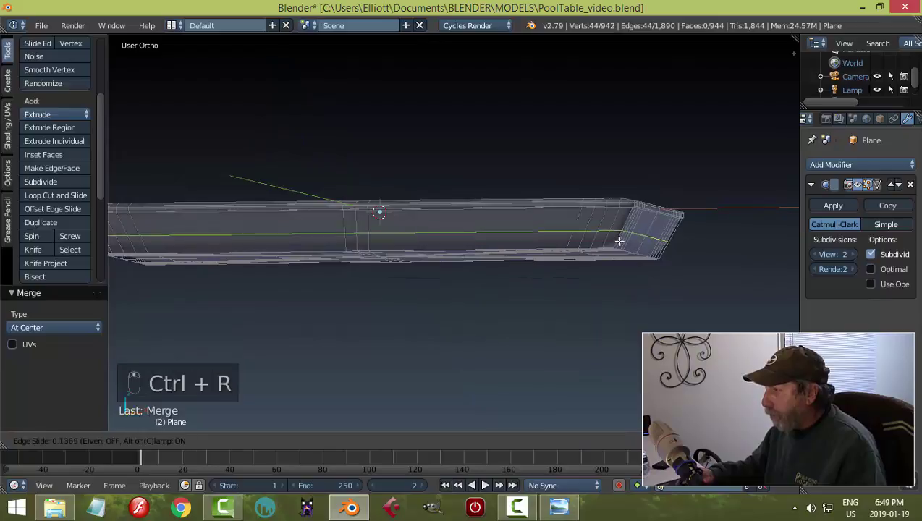
click(623, 249)
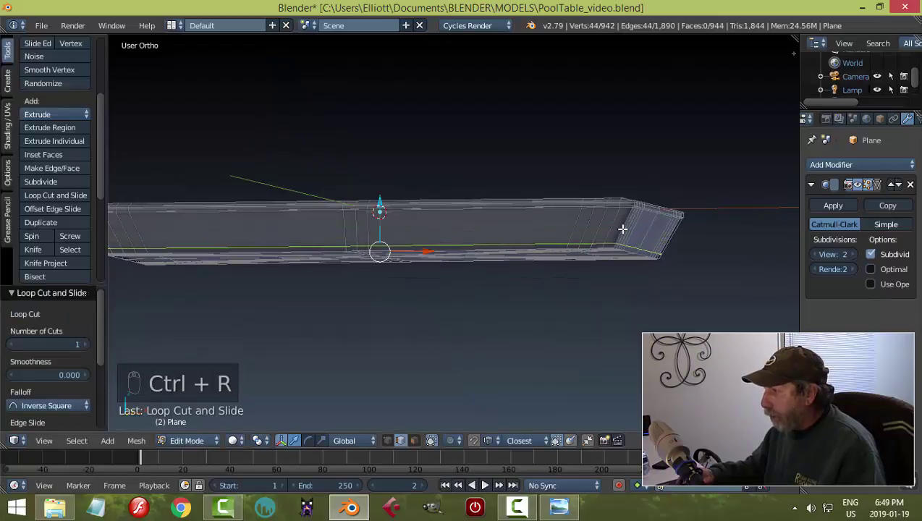
middle_drag(632, 249, 657, 200)
key(ctrl+r)
click(686, 194)
click(705, 189)
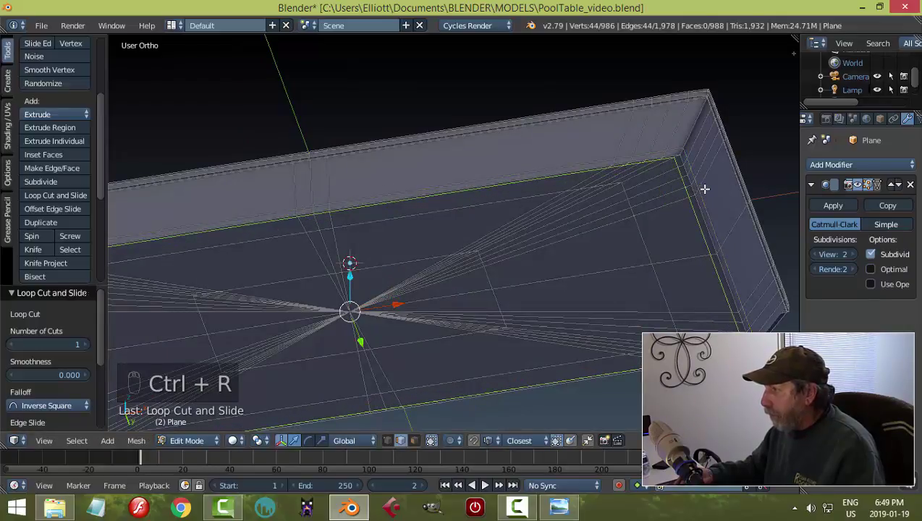
Examine the smoothed underside and apron in Object Mode.
key(Tab)
click(578, 189)
scroll(656, 158, down, 3)
middle_drag(656, 157, 539, 274)
key(a)
key(a)
right_click(551, 265)
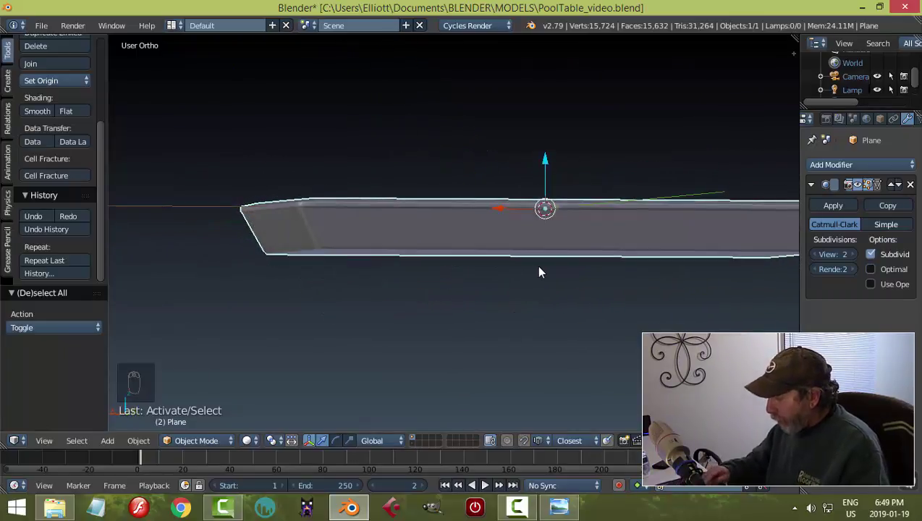
In wireframe front view, box-select the table's bottom vertices in Edit Mode, move them down along Z and clear the selection.
key(KP_1)
scroll(500, 275, down, 2)
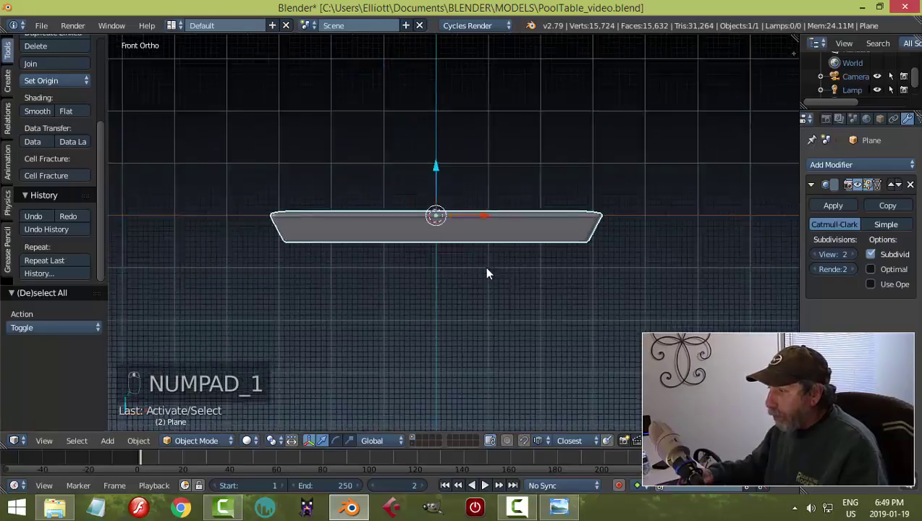
key(z)
click(589, 271)
key(Tab)
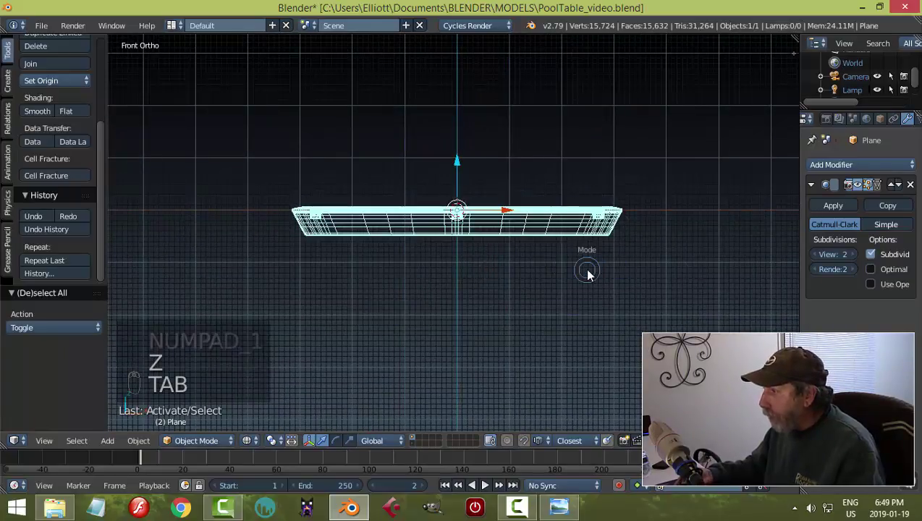
click(684, 273)
scroll(685, 273, up, 3)
key(a)
key(a)
key(b)
drag(763, 255, 174, 230)
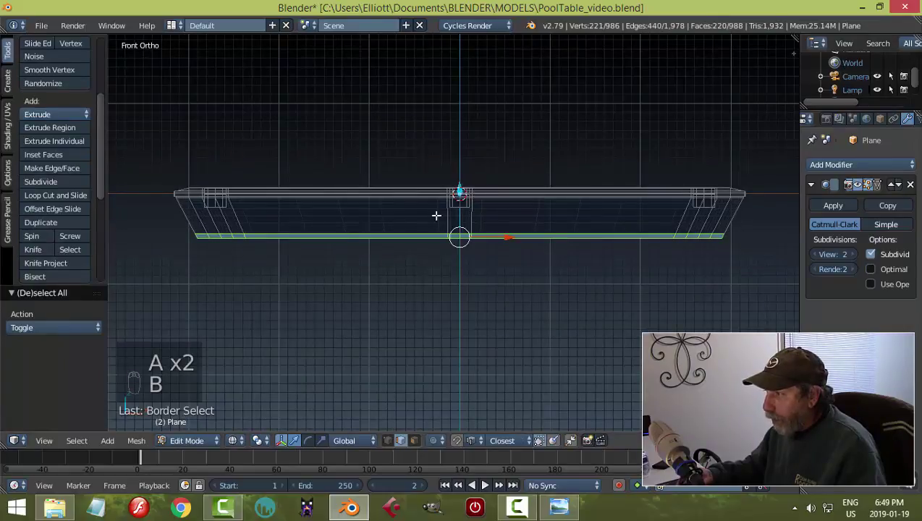
drag(461, 192, 463, 215)
key(a)
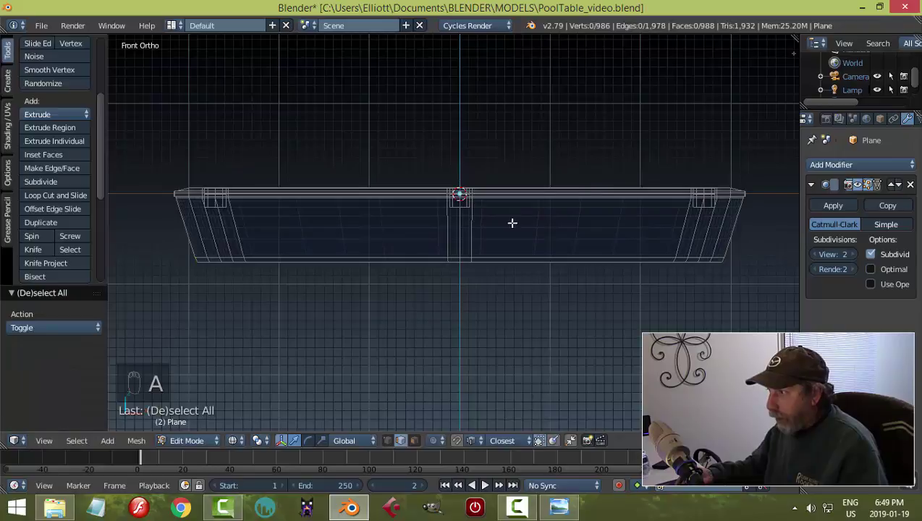
Return to solid shading in Object Mode and set the table's origin to its geometry.
key(z)
click(521, 271)
mouse_move(525, 267)
middle_down()
mouse_move(475, 262)
mouse_move(467, 273)
mouse_move(470, 261)
middle_up()
key(Tab)
click(377, 262)
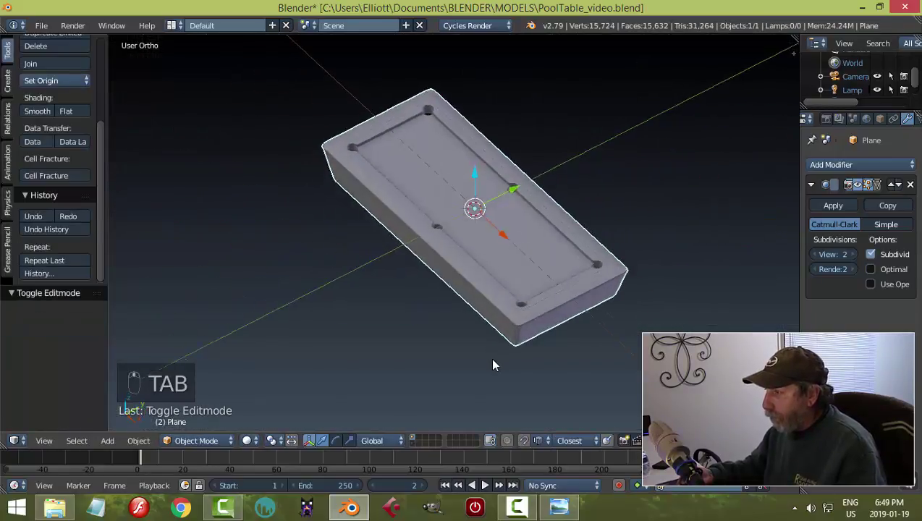
middle_drag(488, 315, 485, 307)
click(50, 80)
click(60, 109)
key(shift+s)
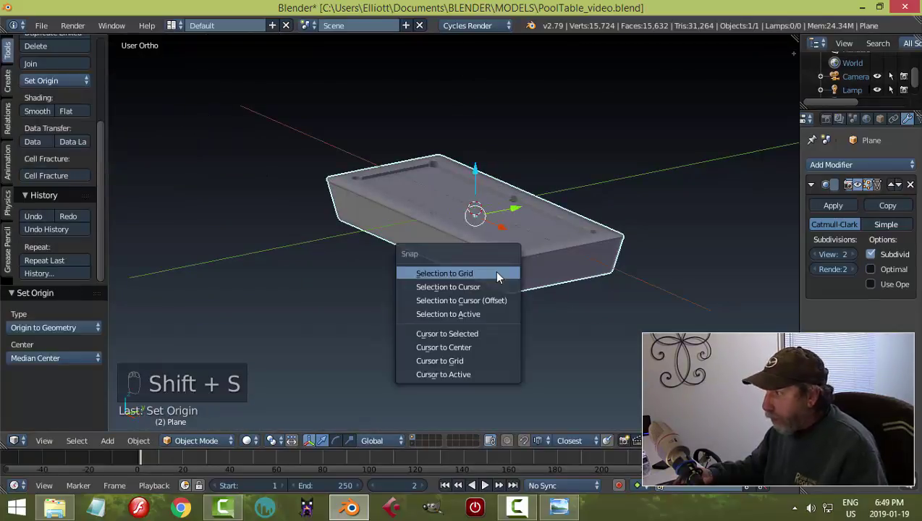
click(497, 276)
key(ctrl+z)
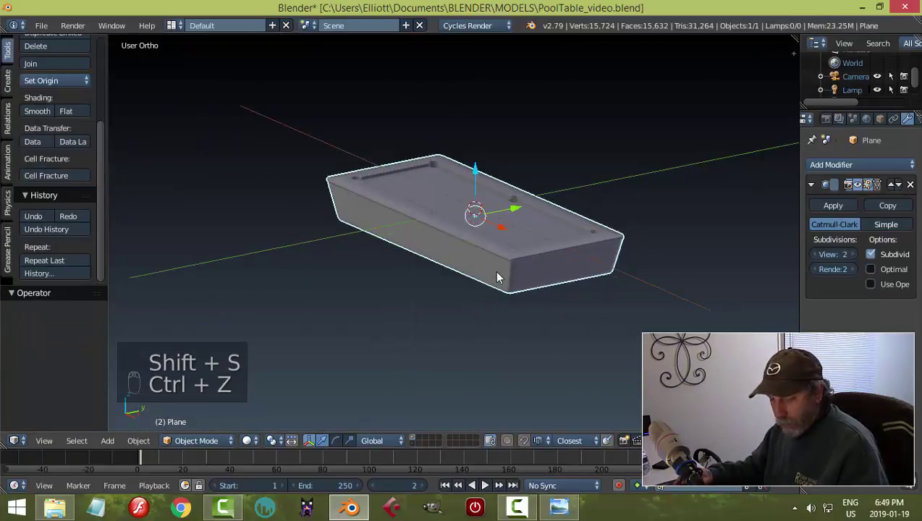
Snap the 3D cursor to the selected table and add a mesh cube there.
key(shift+s)
click(472, 330)
scroll(536, 316, down, 2)
middle_drag(538, 316, 573, 293)
key(shift+a)
mouse_move(574, 291)
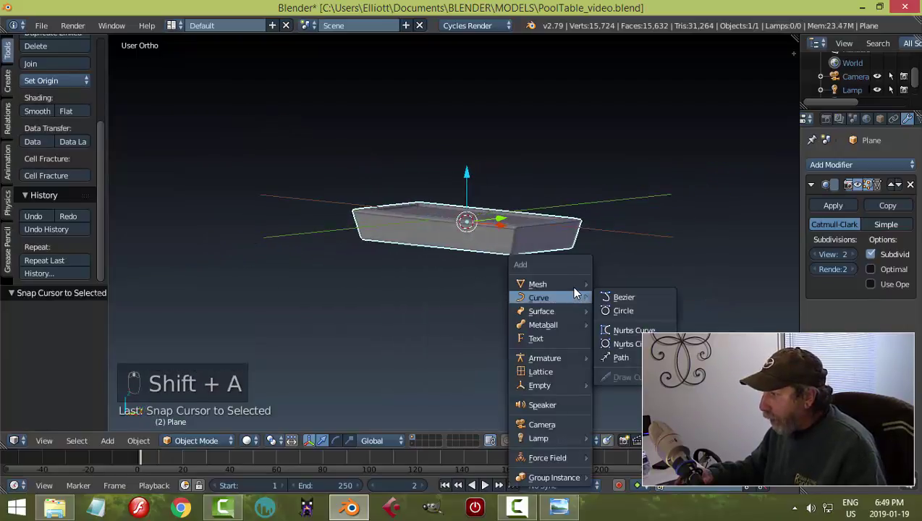
click(621, 298)
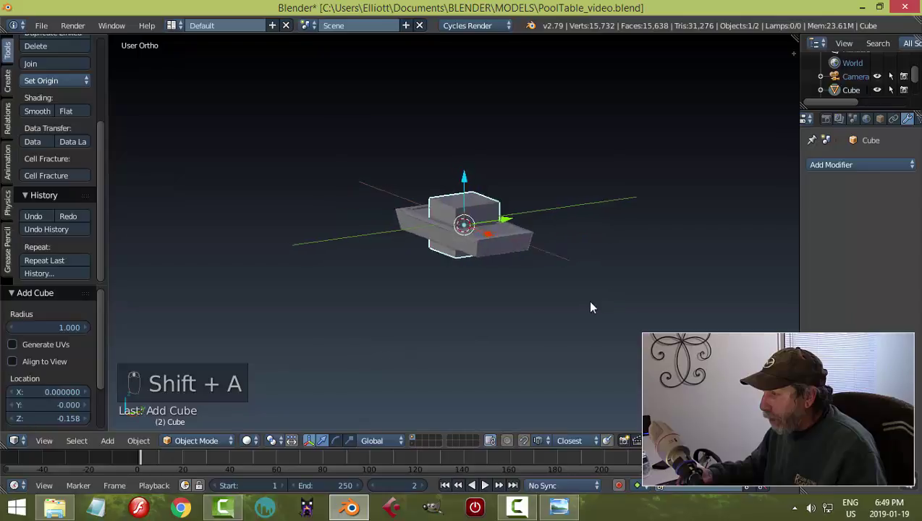
In Edit Mode, scale the cube down to leg thickness and move it 1.468 down along Z, below the table.
key(Tab)
click(672, 265)
key(s)
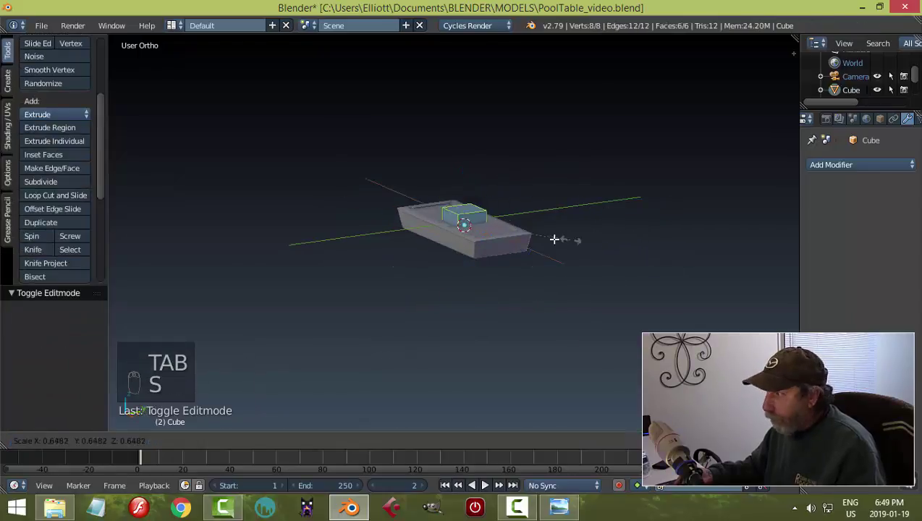
click(495, 236)
drag(464, 179, 495, 212)
In front view, move the cube by 2.624 in X and 0.702 in Z, against the table's underside near its positive-X end.
key(KP_1)
scroll(536, 211, up, 4)
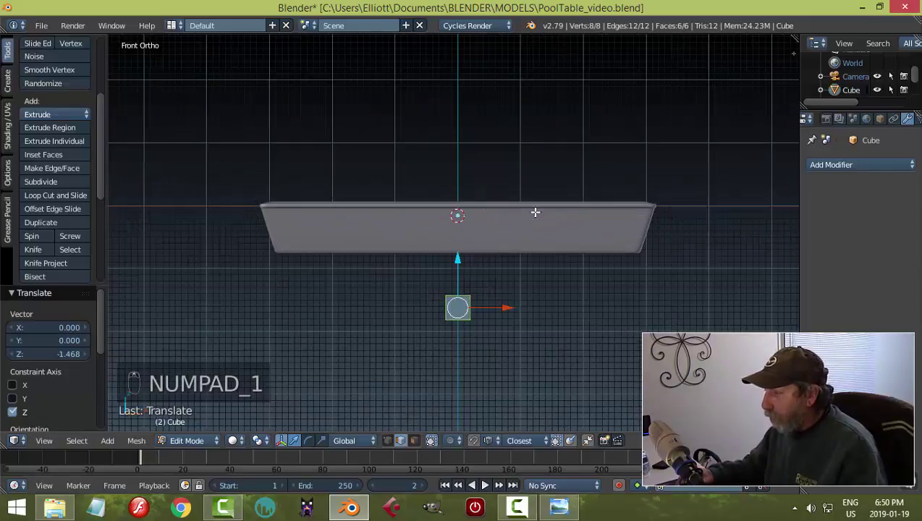
key(g)
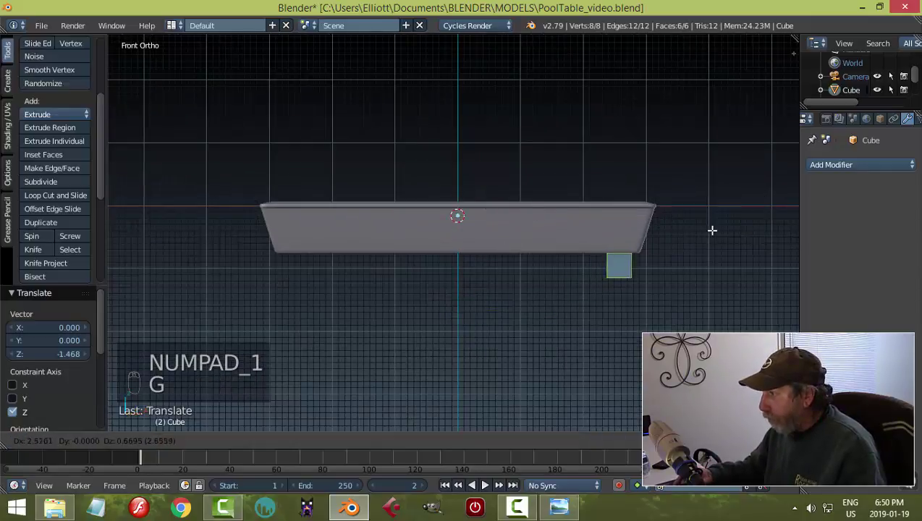
click(716, 228)
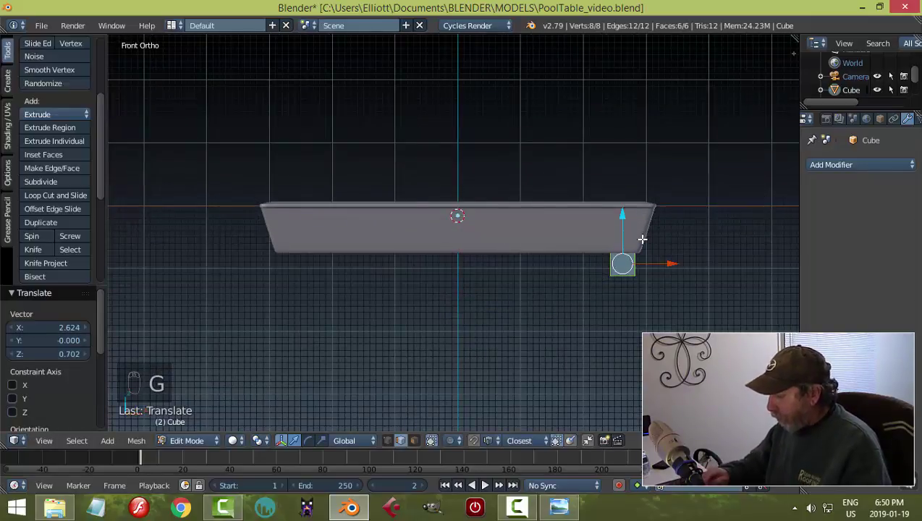
In bottom view, move the cube about 0.907 along Y into the corner of the table's underside.
key(ctrl+KP_7)
key(g)
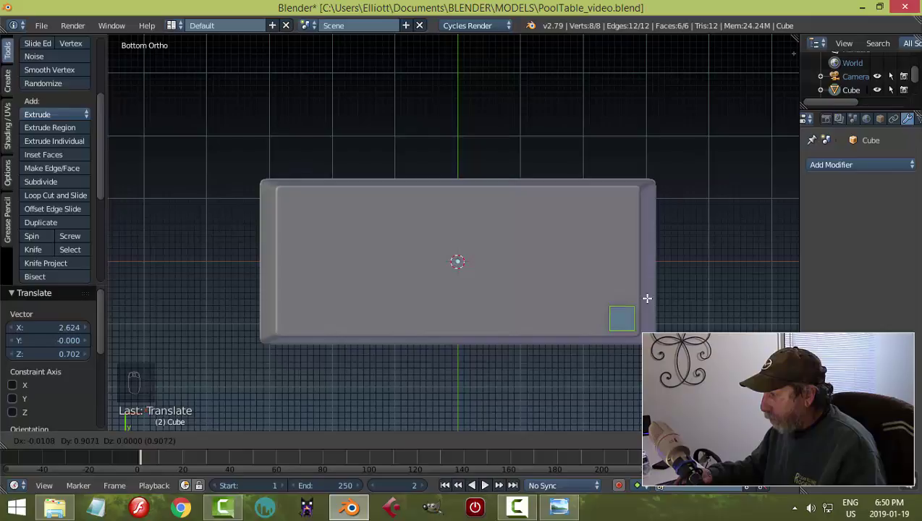
click(647, 298)
middle_drag(683, 278, 679, 297)
In face select mode, select the cube's bottom face and move it -1.803 along Z to form the leg's length.
key(a)
key(ctrl+Tab)
click(639, 313)
right_click(667, 262)
middle_drag(667, 262, 589, 253)
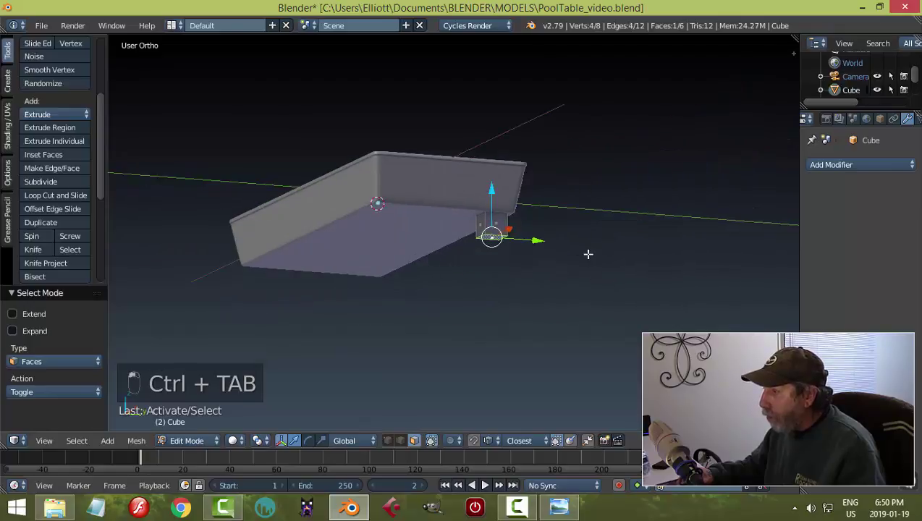
key(KP_1)
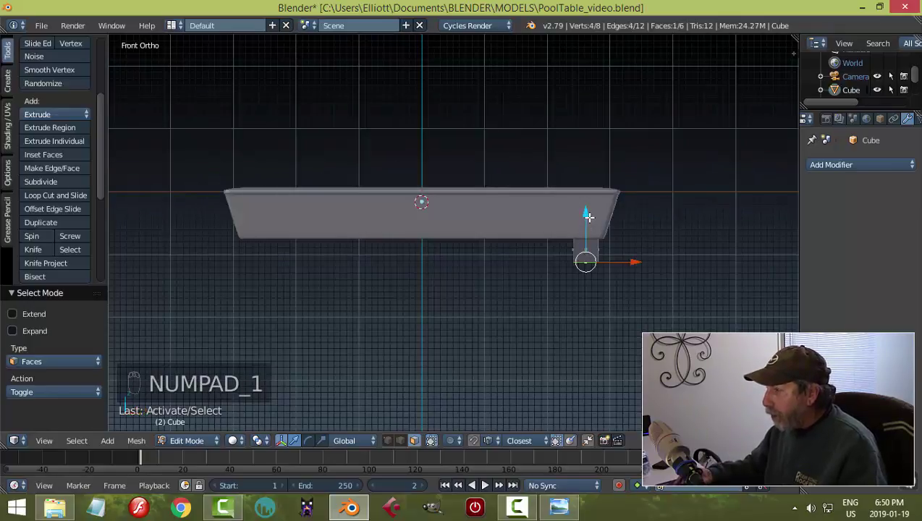
drag(589, 216, 589, 285)
drag(589, 319, 587, 335)
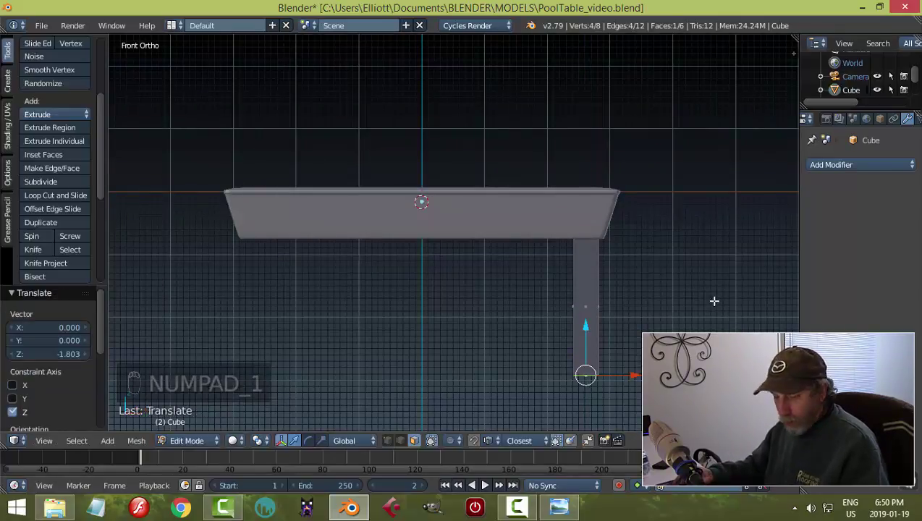
Scale the whole leg slightly thinner in X and Y only, keeping its height.
key(a)
key(a)
key(a)
key(a)
key(s)
key(shift+z)
click(692, 297)
key(a)
Scale the leg's bottom face down so the leg tapers toward the floor, and return to Object Mode.
middle_drag(700, 305, 571, 320)
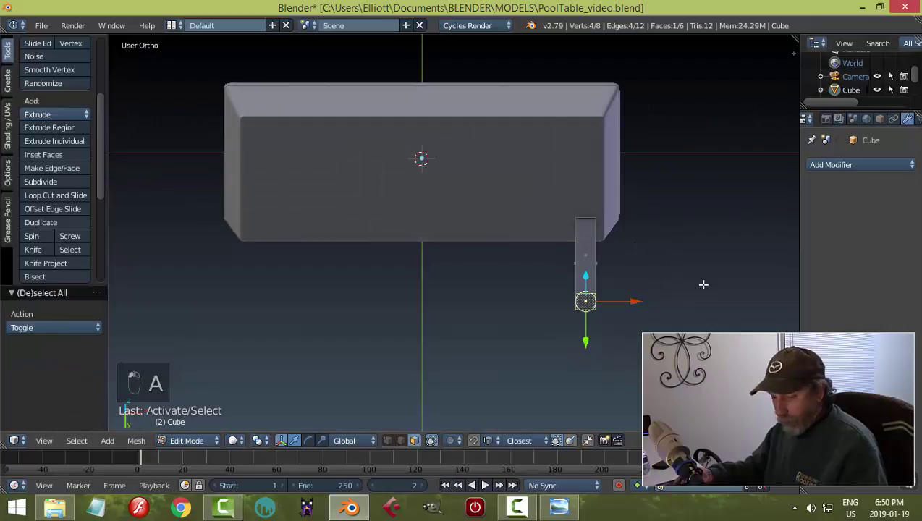
key(s)
click(666, 293)
middle_drag(667, 293, 652, 328)
key(a)
middle_drag(659, 294, 635, 294)
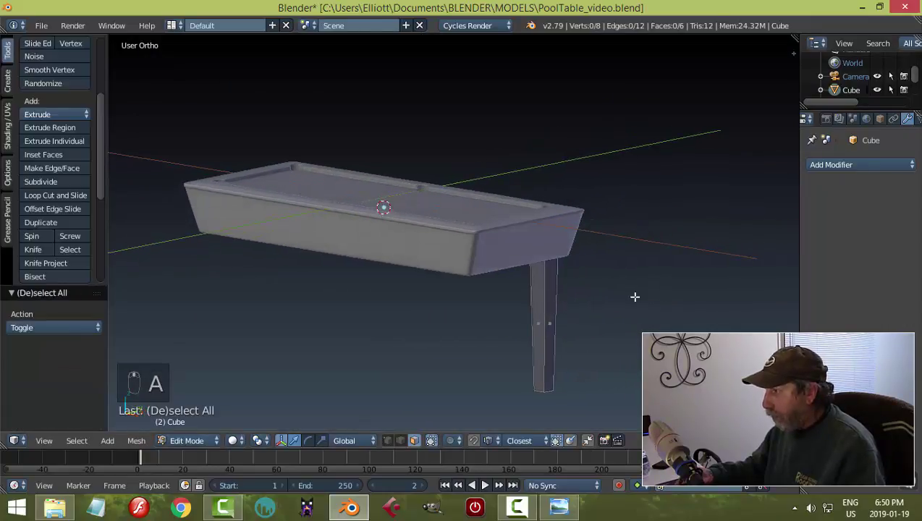
key(Tab)
click(562, 294)
middle_drag(562, 295, 466, 295)
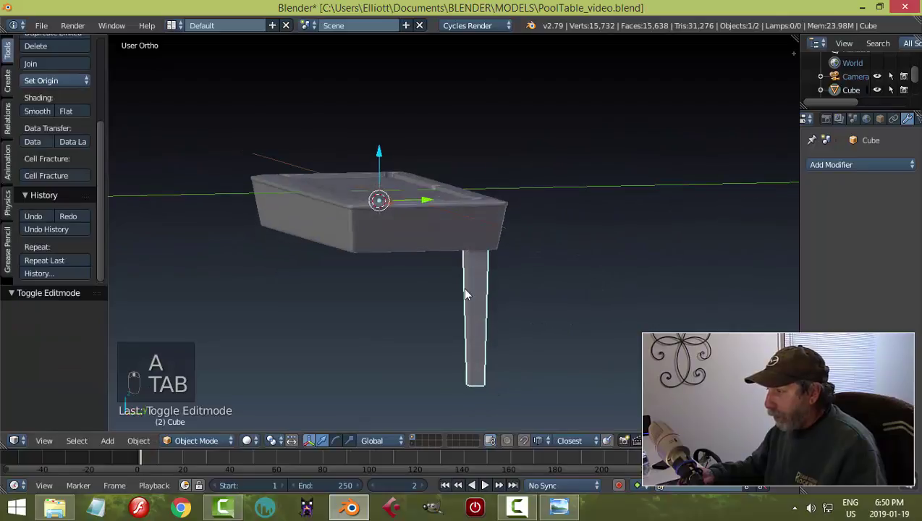
In Edit Mode, scale the entire leg down slightly, move it 0.141 up along Z against the underside, and return to Object Mode.
key(Tab)
click(585, 288)
key(a)
key(a)
key(a)
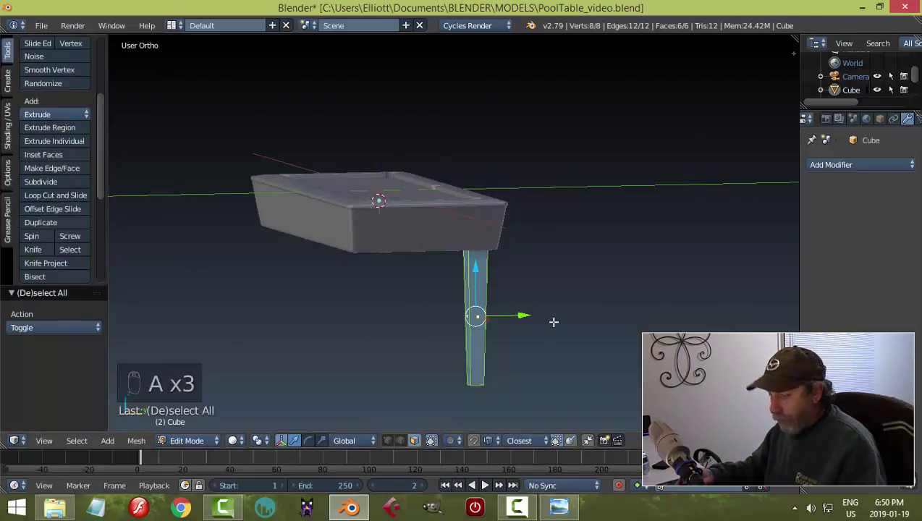
key(s)
click(542, 302)
drag(480, 267, 484, 259)
key(Tab)
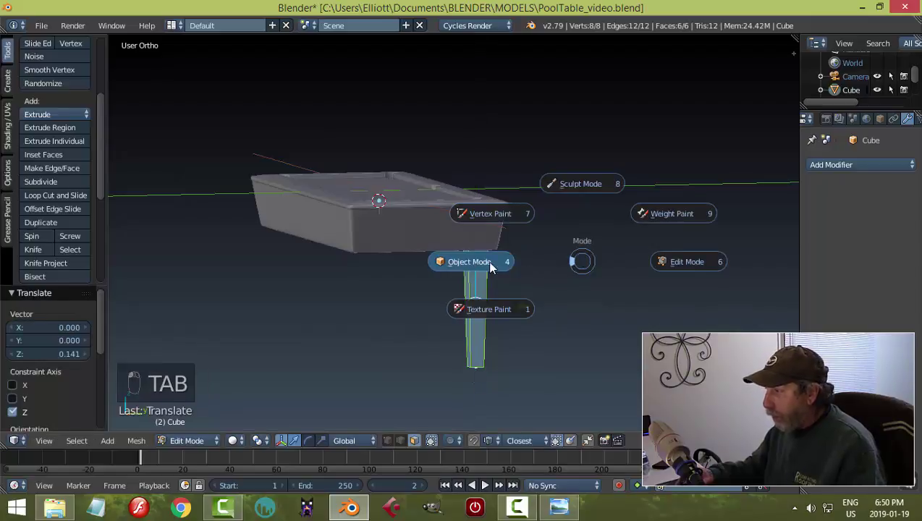
click(478, 261)
Add a Bevel modifier to the leg with width 0.0280 and 2 segments, and apply smooth shading.
click(814, 166)
click(676, 215)
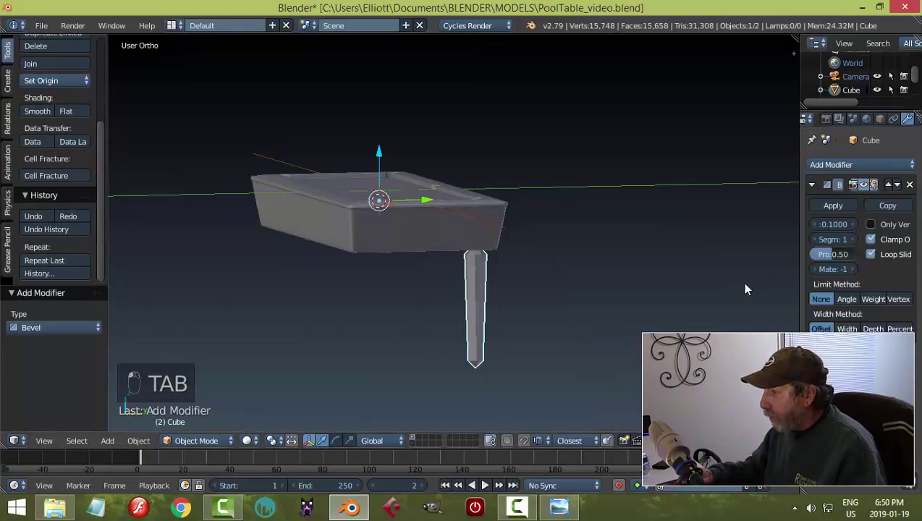
scroll(742, 282, up, 2)
drag(845, 223, 832, 223)
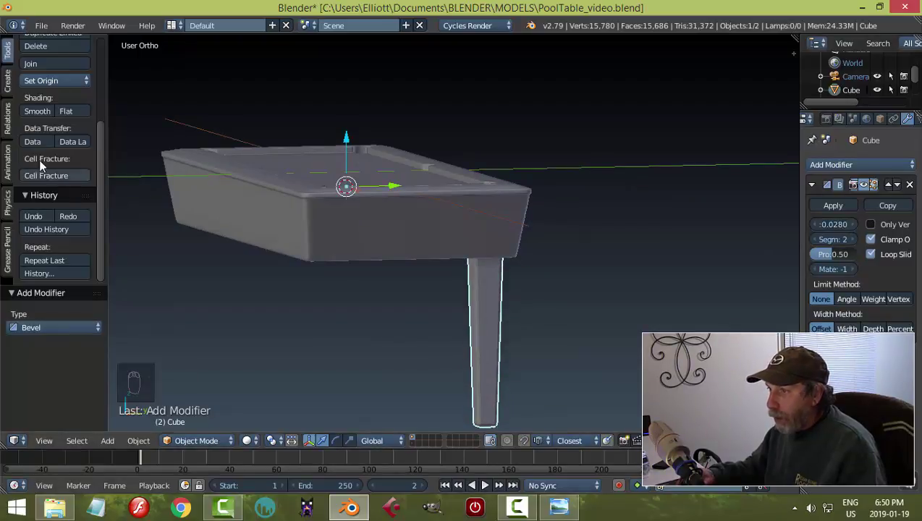
click(35, 111)
Add two edge loops around the leg, one slid close to its top end and one close to its bottom end.
key(Tab)
click(548, 336)
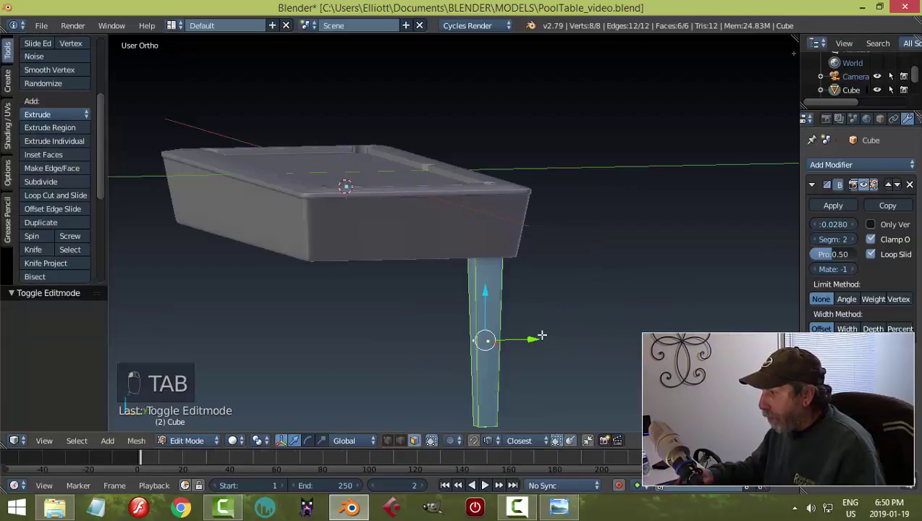
key(ctrl+r)
click(492, 332)
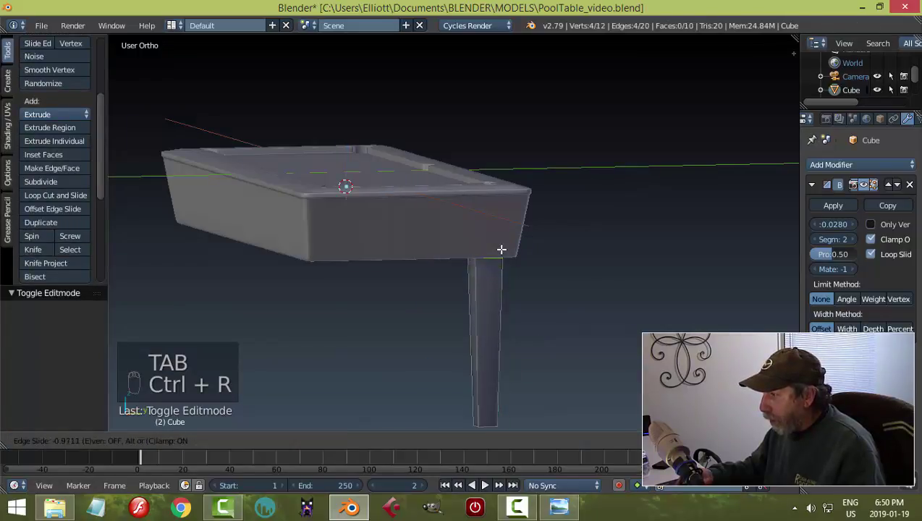
click(501, 249)
key(ctrl+r)
click(497, 397)
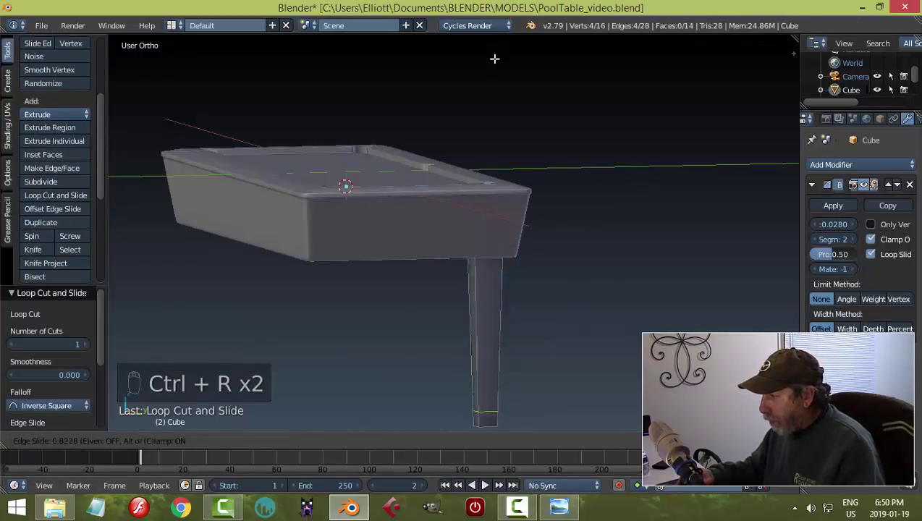
click(499, 71)
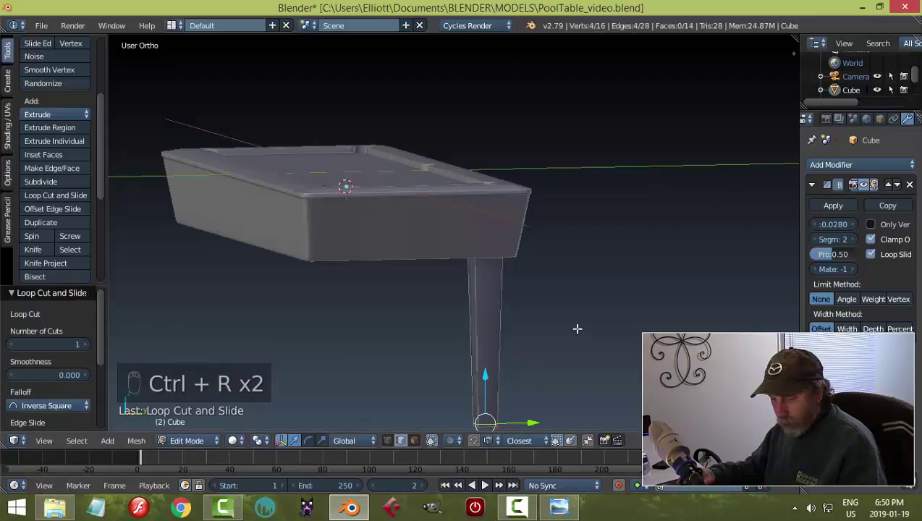
key(a)
key(Tab)
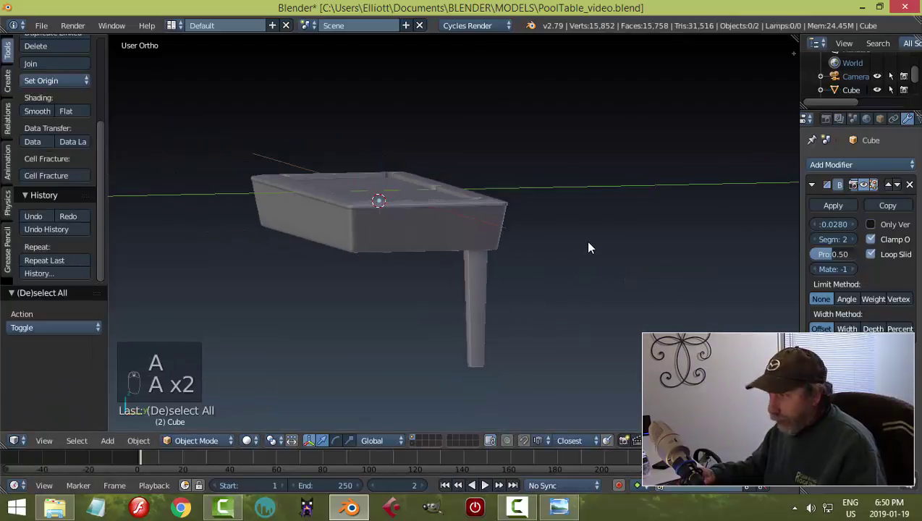
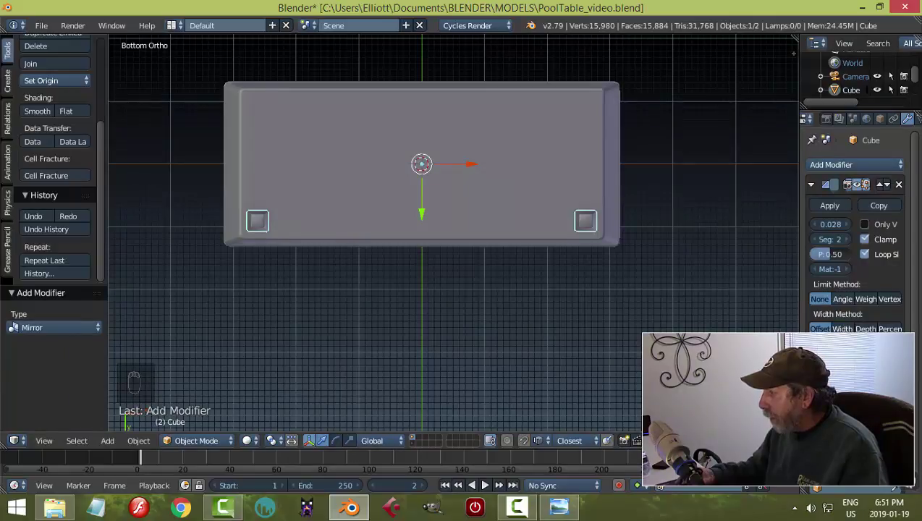
Extend the leg's Mirror modifier to the Y axis so the table has four legs, and save the file.
scroll(857, 232, down, 1)
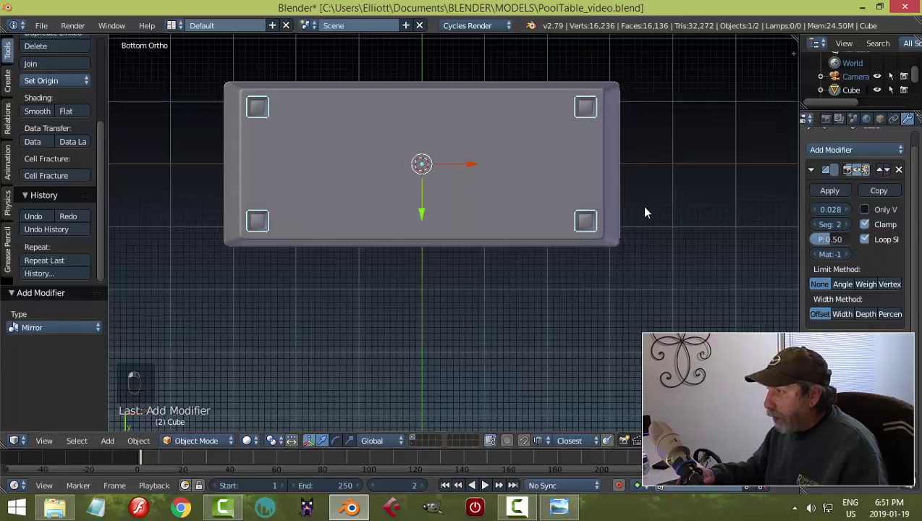
key(a)
middle_drag(645, 150, 393, 286)
key(ctrl+s)
click(635, 252)
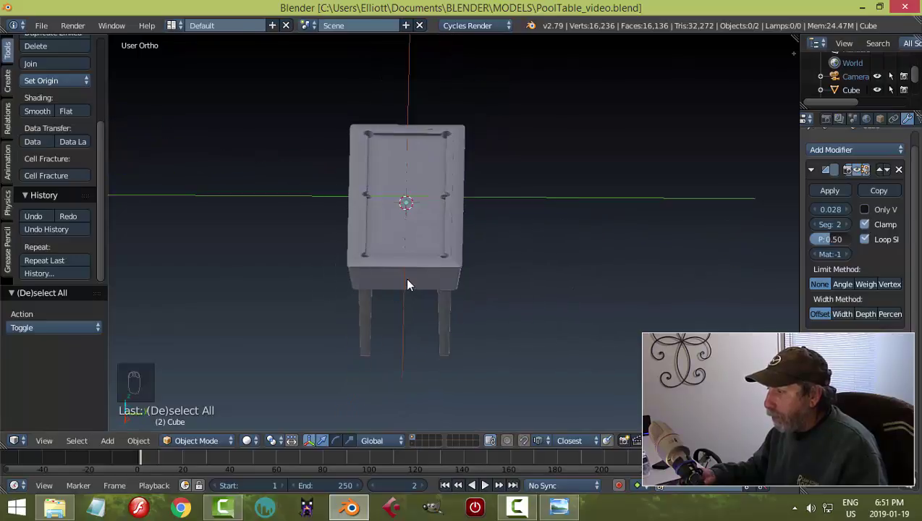
Select the tabletop and open its mesh in Edit Mode, in top view with wireframe shading.
right_click(407, 285)
key(KP_7)
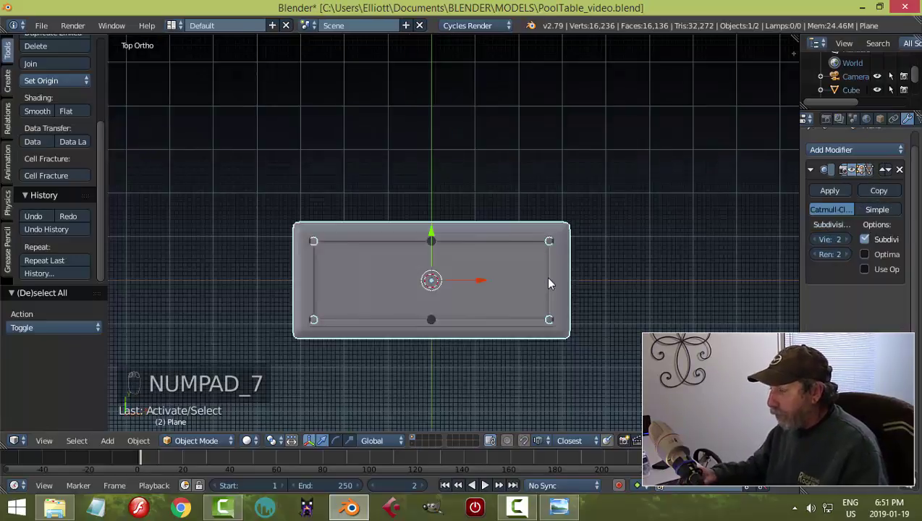
key(Tab)
click(618, 278)
scroll(590, 299, up, 3)
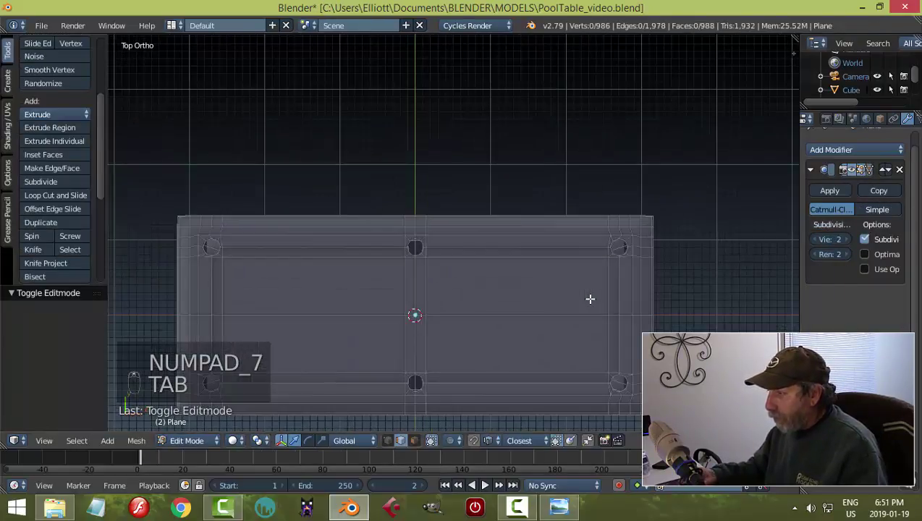
scroll(590, 298, down, 1)
key(z)
click(685, 303)
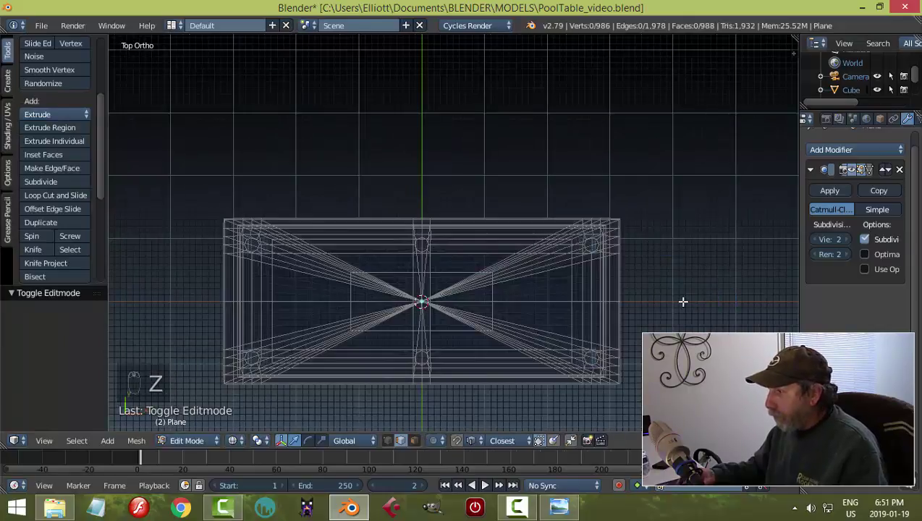
key(b)
drag(130, 160, 648, 296)
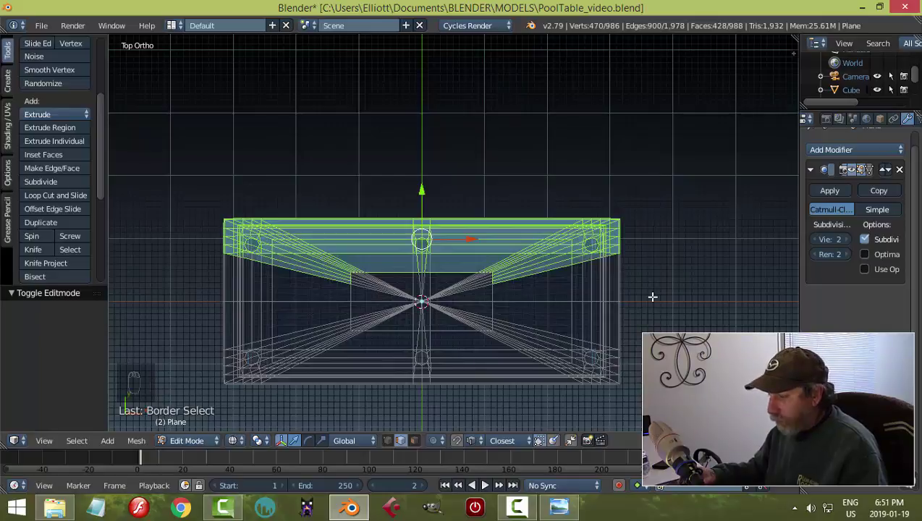
key(a)
In vertex select mode, box-select the tabletop's positive-Y half, excluding the centre line, and delete its vertices.
key(ctrl+Tab)
click(608, 266)
key(b)
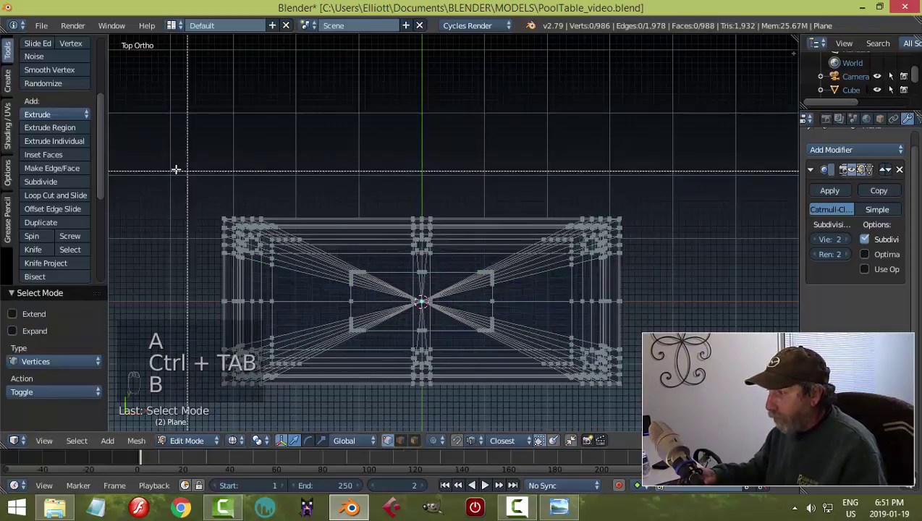
drag(159, 170, 651, 301)
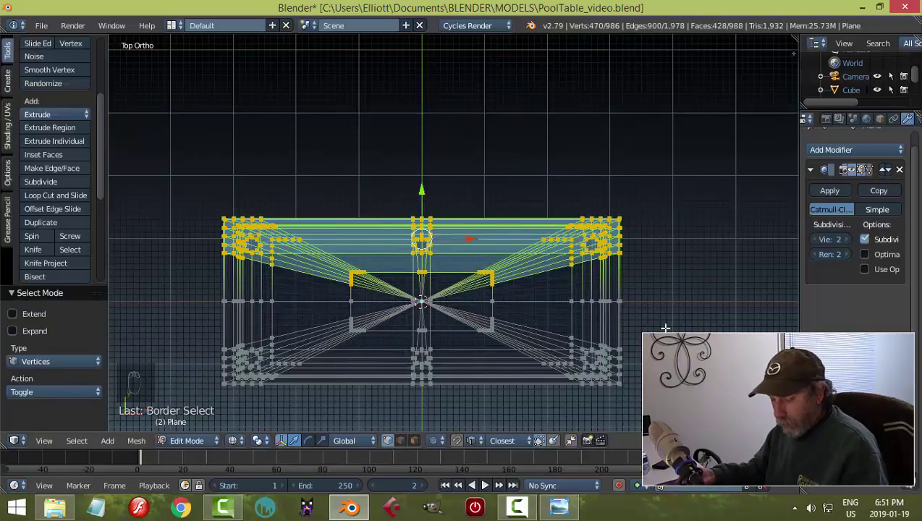
key(x)
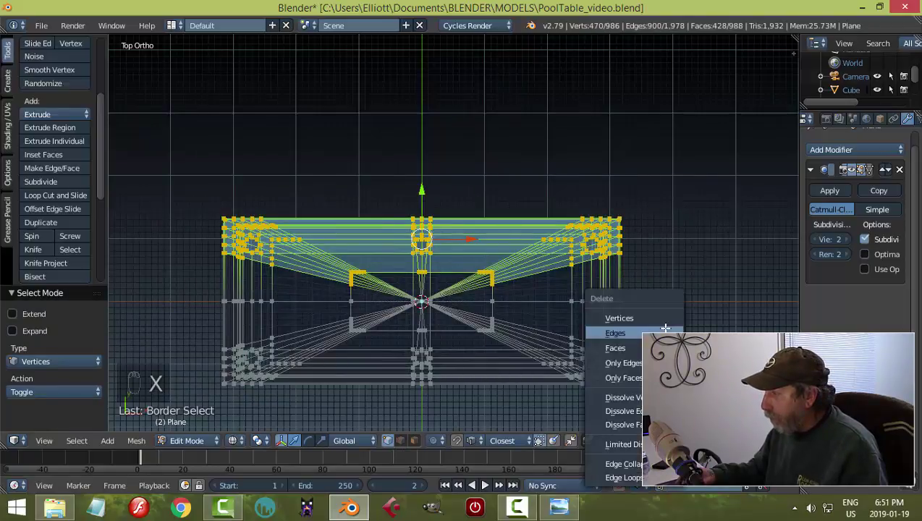
click(658, 320)
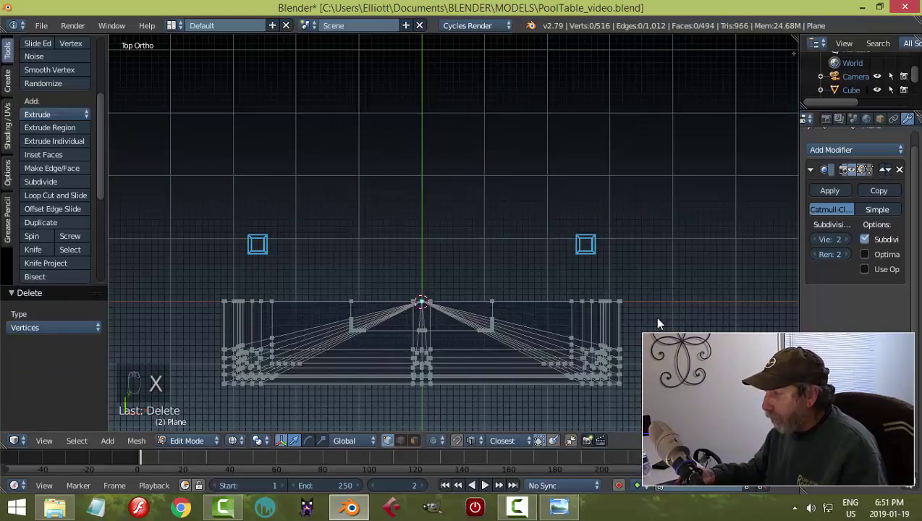
Add a Mirror modifier to the remaining tabletop half, mirroring across the Y axis only.
click(810, 169)
click(818, 149)
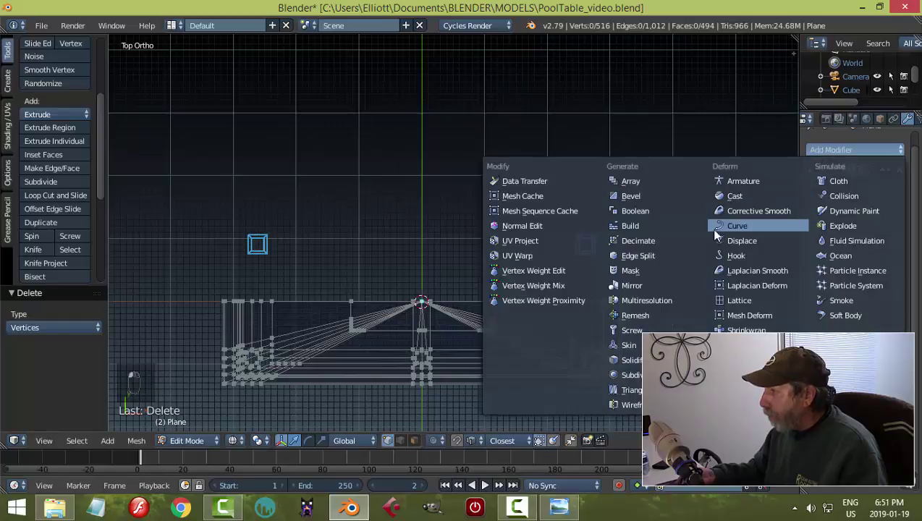
click(642, 285)
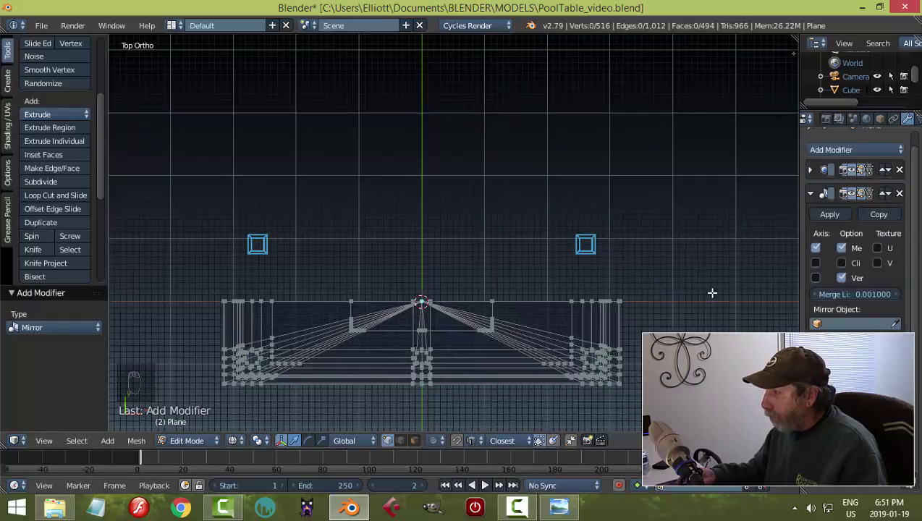
click(816, 263)
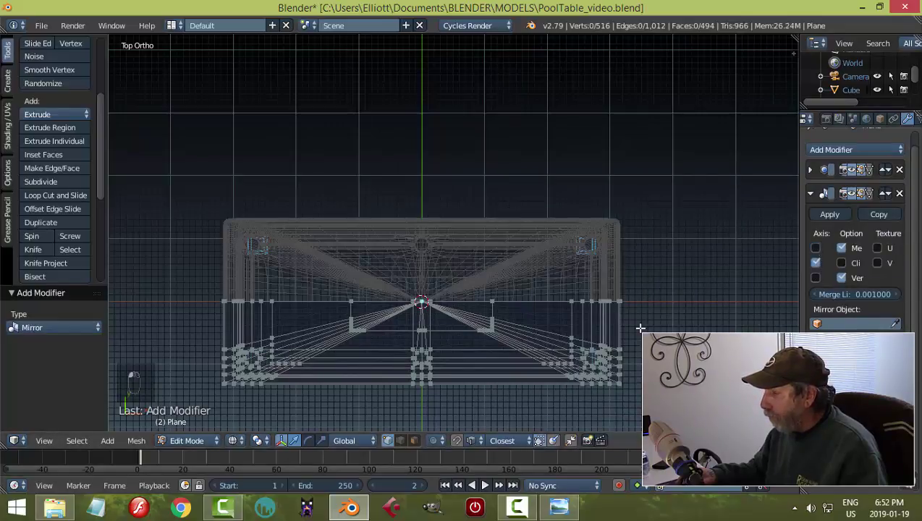
Try moving the whole tabletop half -0.108 along Y without clipping, and undo the move.
key(a)
drag(422, 310, 524, 328)
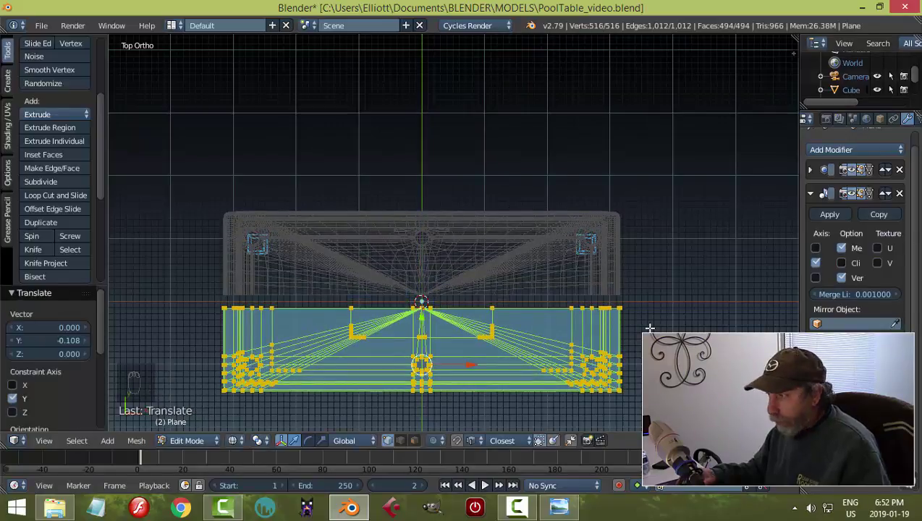
key(ctrl+z)
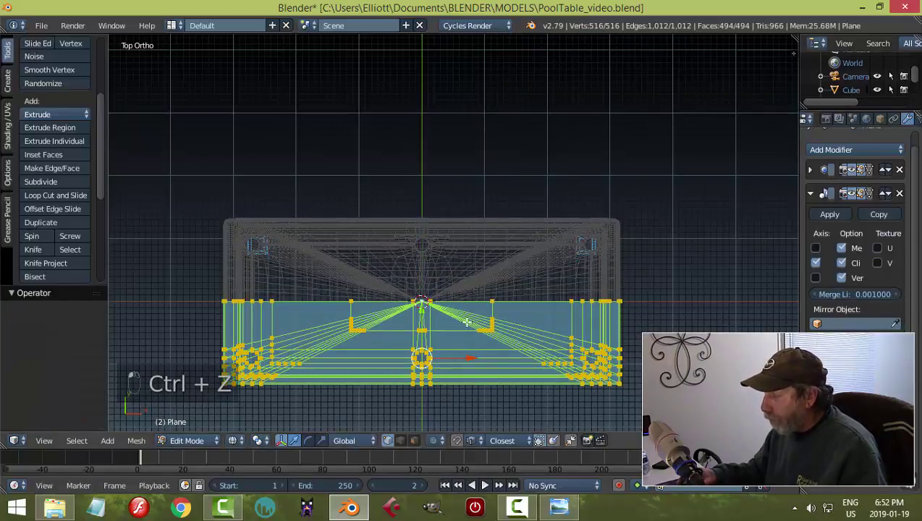
With mirror clipping enabled, move the whole half toward negative Y to widen the tabletop, and return to Object Mode.
drag(425, 310, 426, 327)
key(a)
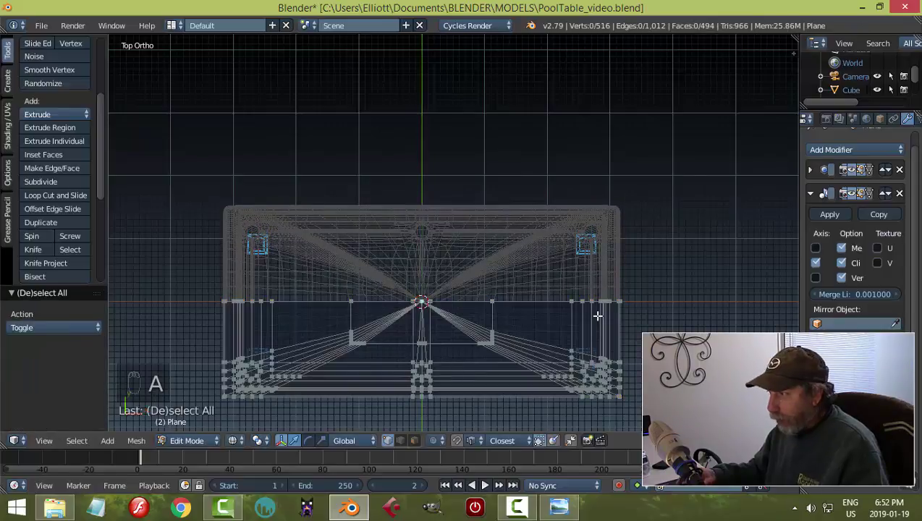
key(Tab)
click(490, 319)
Switch back to solid shading and inspect the widened table and its legs from below.
middle_drag(700, 331, 650, 290)
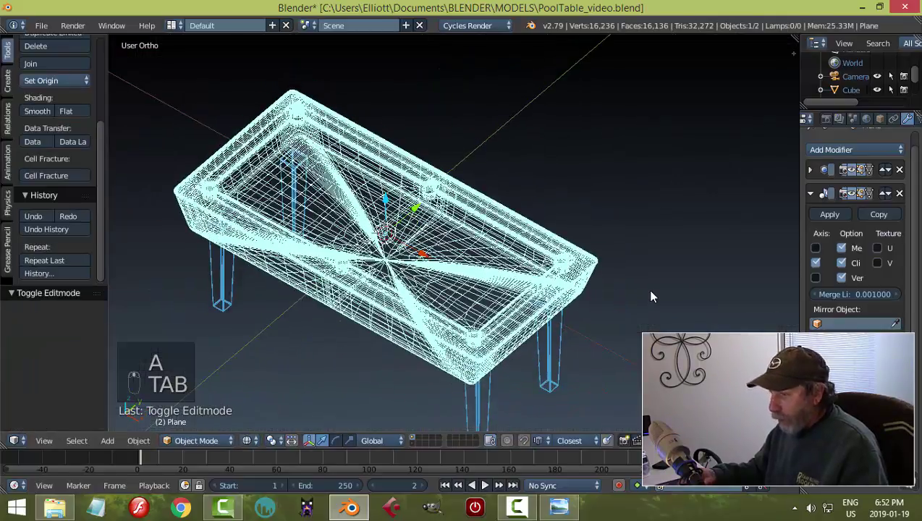
key(z)
click(624, 360)
mouse_move(607, 355)
middle_down()
mouse_move(498, 368)
mouse_move(449, 265)
mouse_move(517, 214)
mouse_move(436, 204)
middle_up()
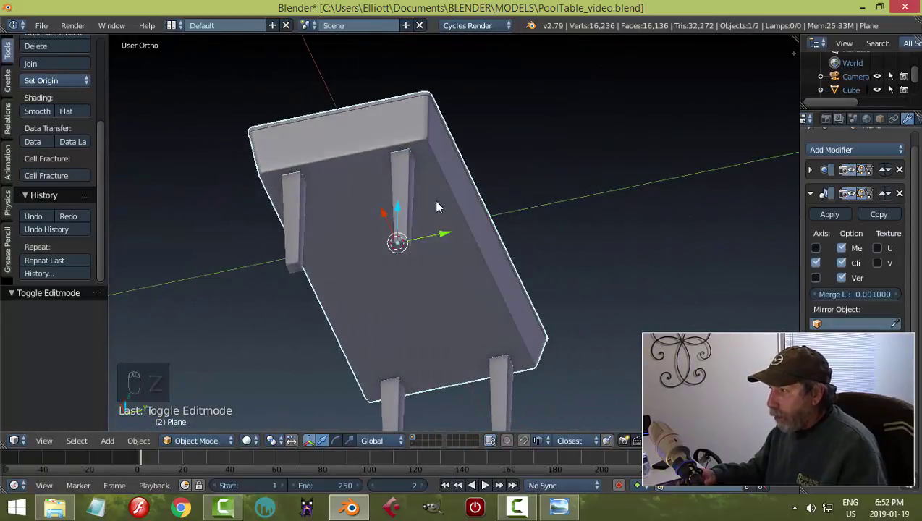
Move the whole leg mesh 0.243 along Y in Edit Mode to widen the leg spacing, and return to Object Mode.
right_click(402, 190)
key(Tab)
click(507, 176)
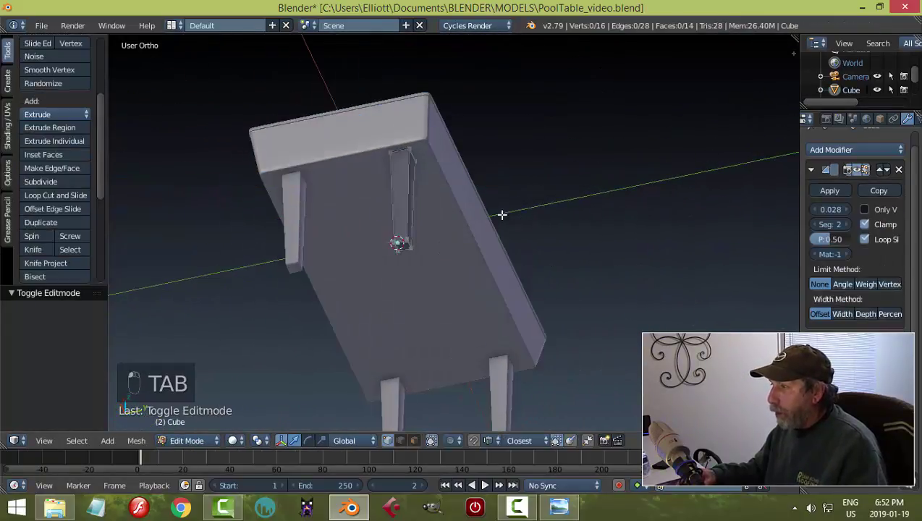
key(a)
key(a)
key(g)
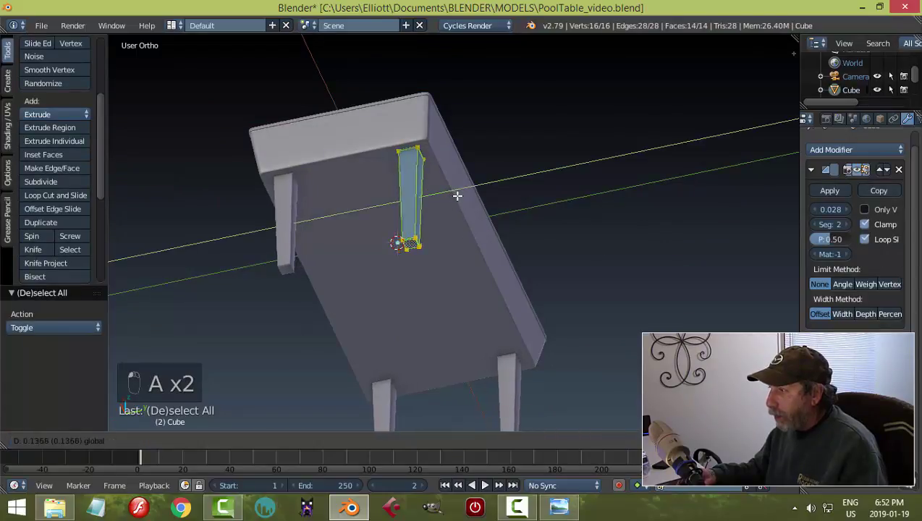
click(531, 208)
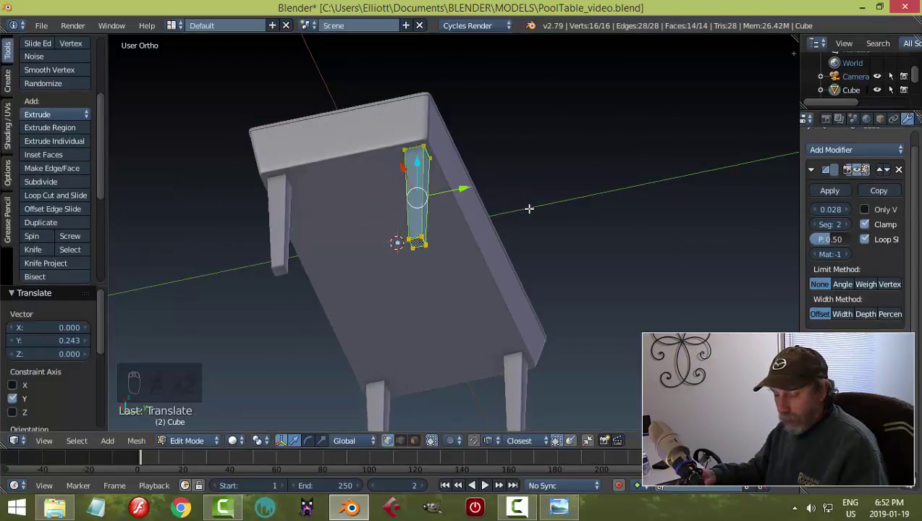
key(a)
key(Tab)
key(a)
key(a)
Open the tabletop in Edit Mode, viewed from above, and set the selection mode to faces.
scroll(536, 181, down, 4)
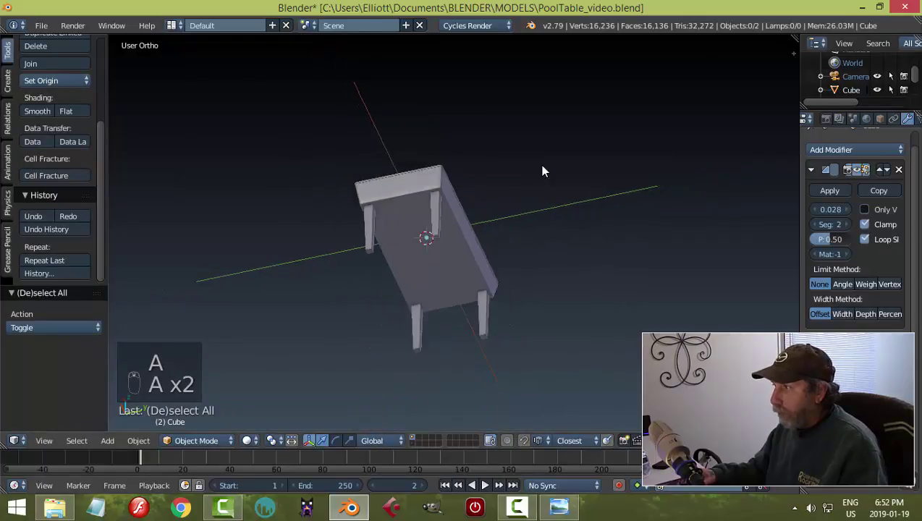
middle_drag(543, 171, 495, 214)
scroll(466, 311, up, 4)
scroll(486, 264, up, 4)
scroll(616, 270, up, 3)
scroll(552, 324, down, 3)
right_click(708, 225)
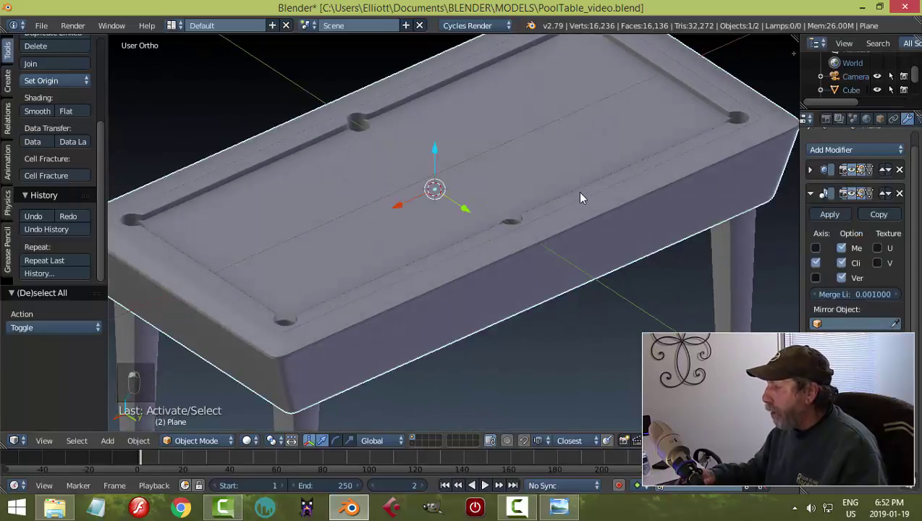
key(Tab)
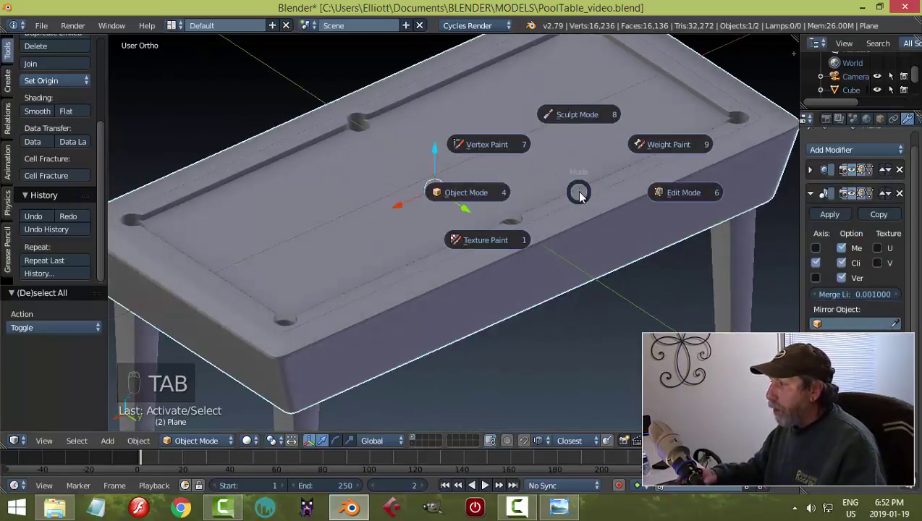
click(686, 192)
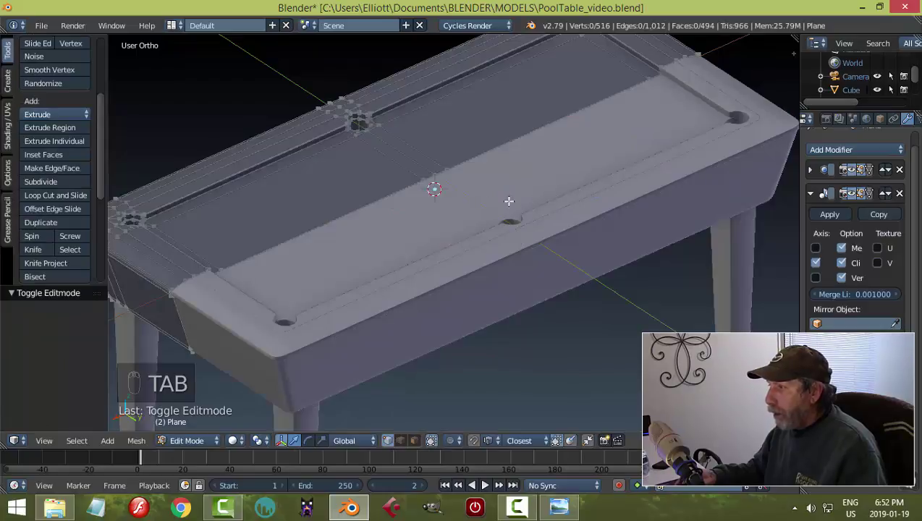
middle_drag(492, 183, 526, 174)
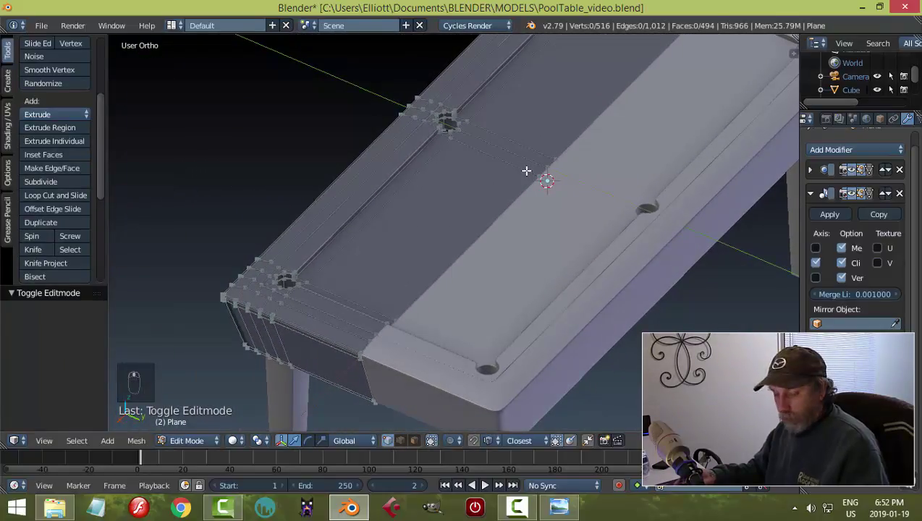
key(ctrl+Tab)
click(493, 197)
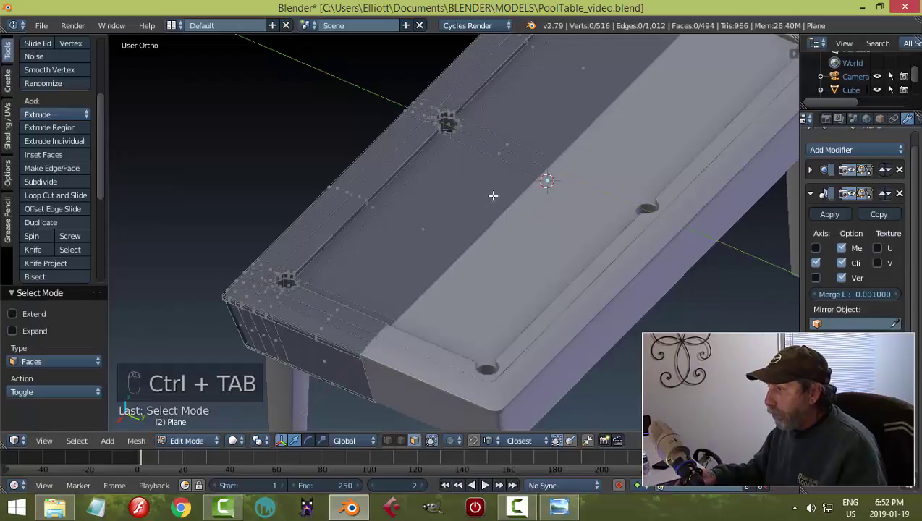
Select the flat bed faces of the unmirrored tabletop half, adding the narrow bed face at its end.
key(c)
click(503, 154)
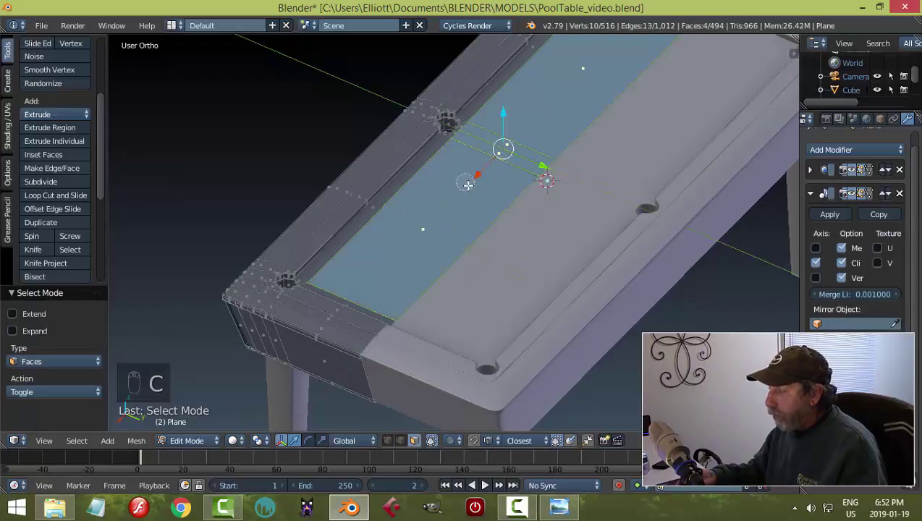
middle_click(422, 211)
click(476, 177)
right_click(472, 189)
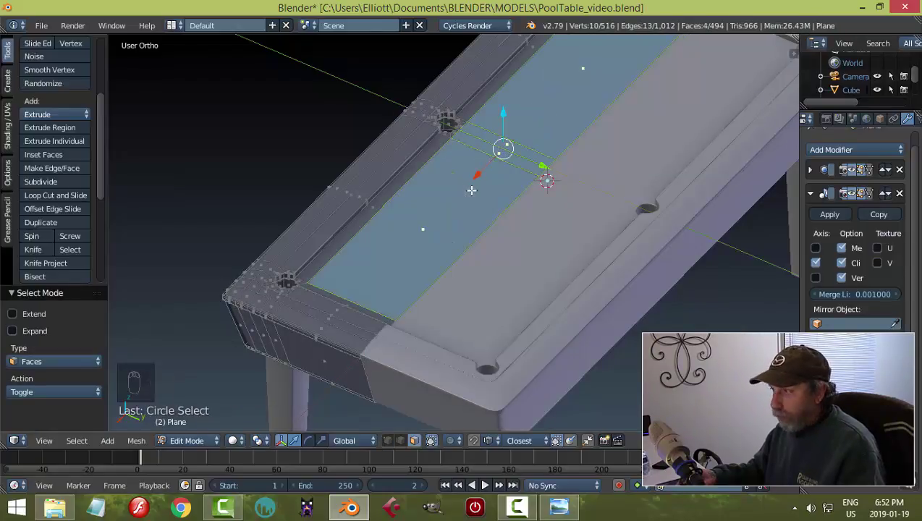
middle_drag(471, 190, 337, 210)
shift+right_click(325, 177)
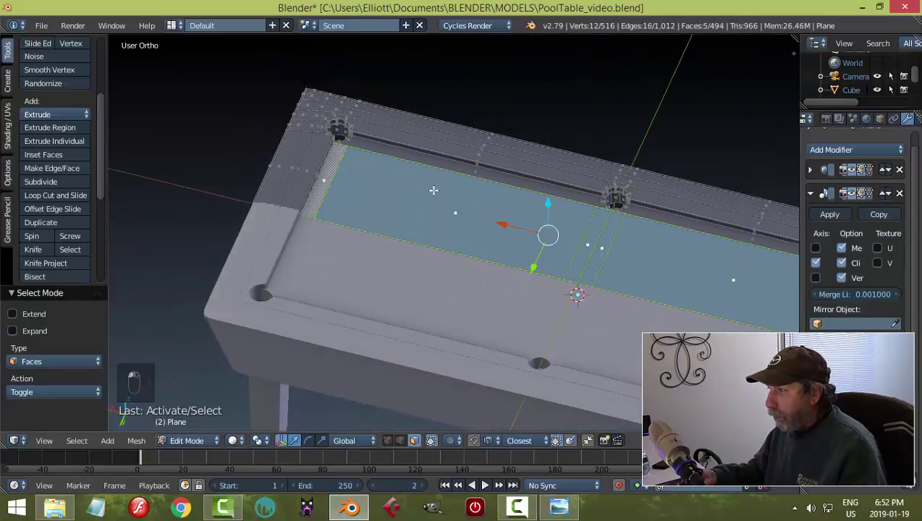
middle_drag(433, 191, 478, 239)
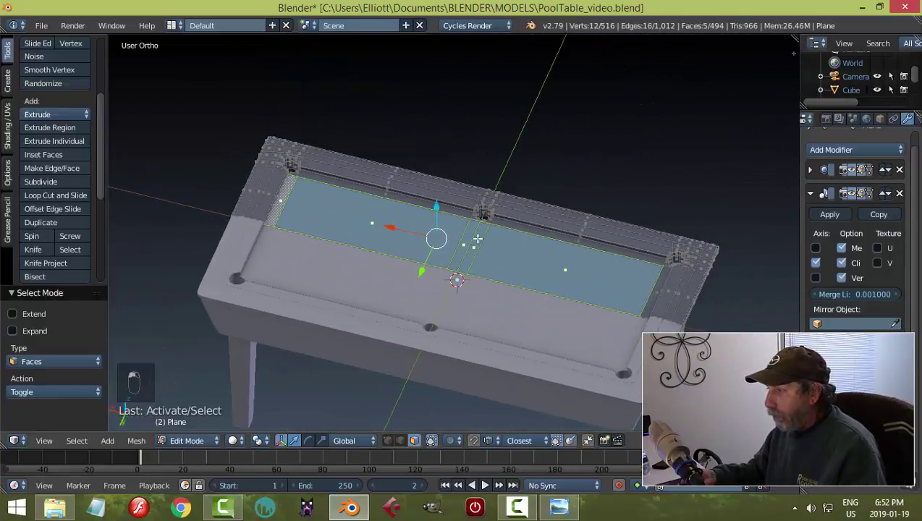
shift+right_click(286, 193)
Grow the face selection from the bed until it covers the cushions, pockets and inner strip of the rail top.
key(ctrl+KP_Add)
key(ctrl+KP_Add)
key(ctrl+KP_Add)
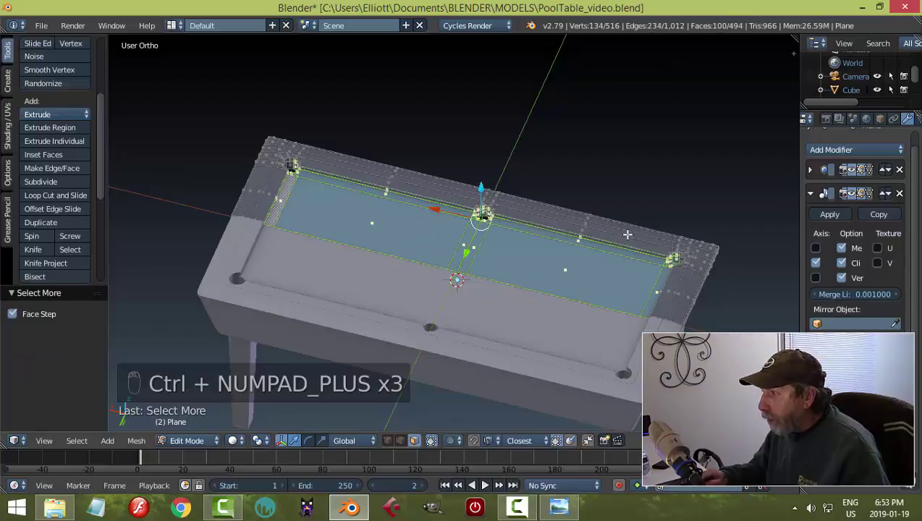
key(ctrl+KP_Add)
key(ctrl+KP_Add)
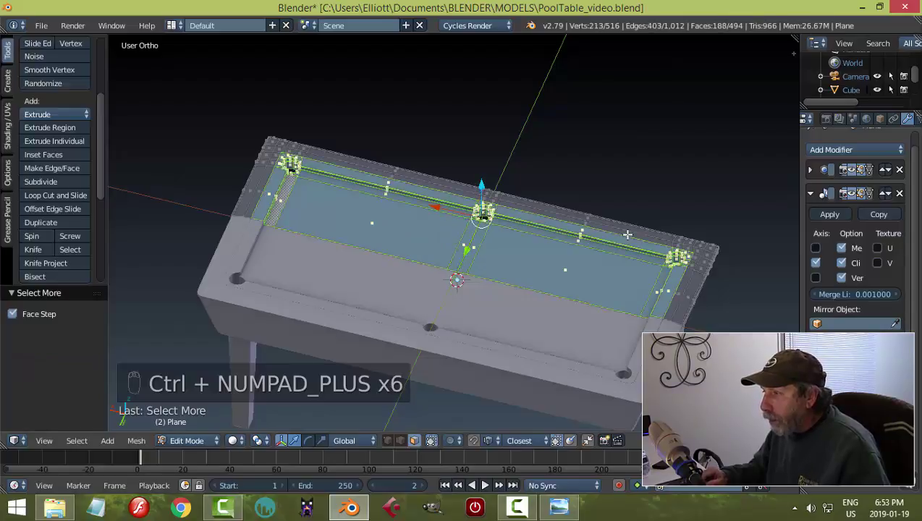
middle_drag(666, 294, 463, 288)
scroll(463, 288, up, 3)
scroll(464, 288, up, 1)
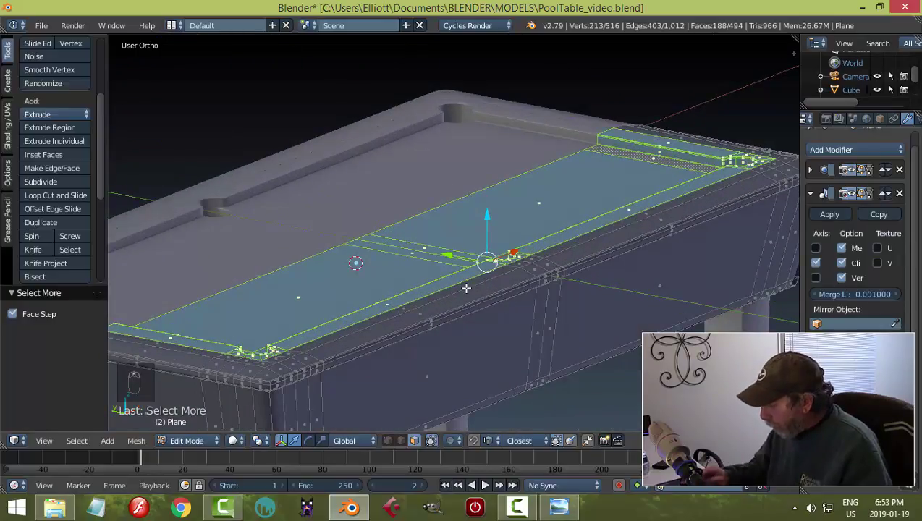
scroll(437, 305, up, 2)
shift+middle_drag(438, 305, 586, 141)
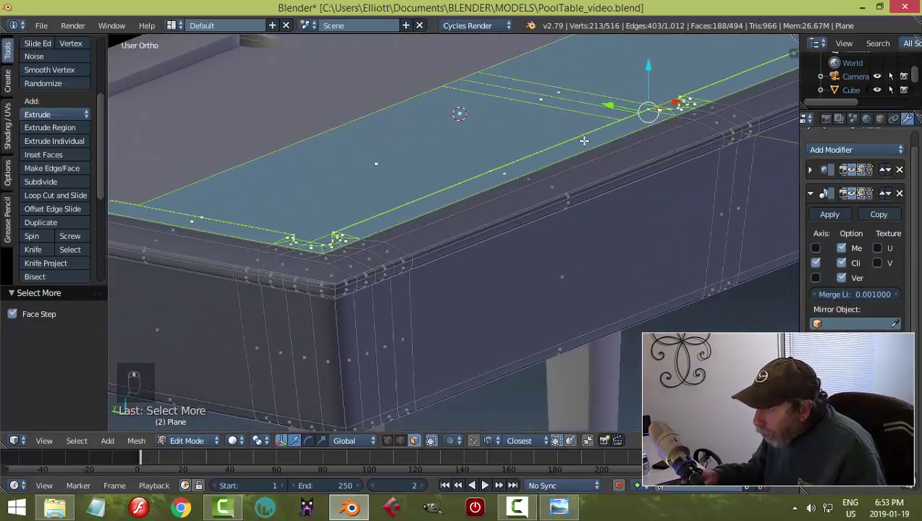
scroll(500, 204, up, 4)
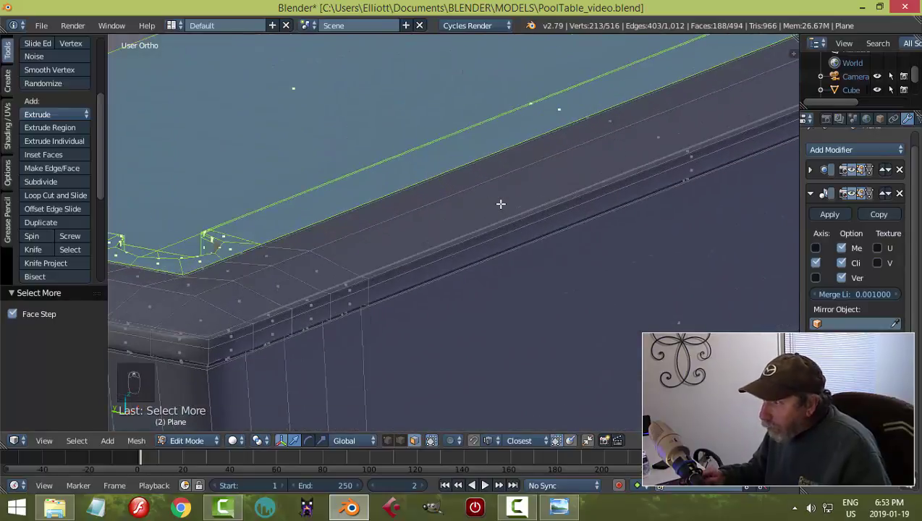
key(ctrl+KP_Add)
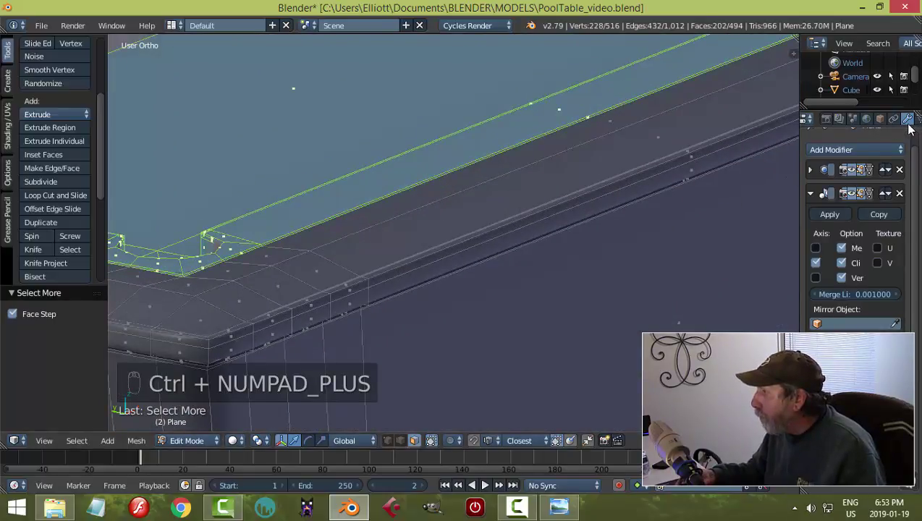
Create a material named green with a darkened green diffuse colour and assign it to the selected playing-surface faces.
click(895, 119)
click(846, 226)
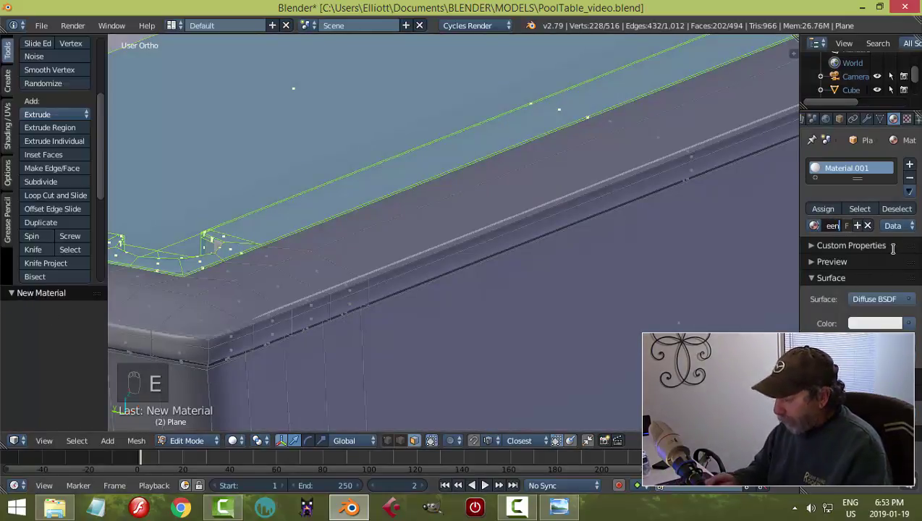
key(Return)
click(872, 324)
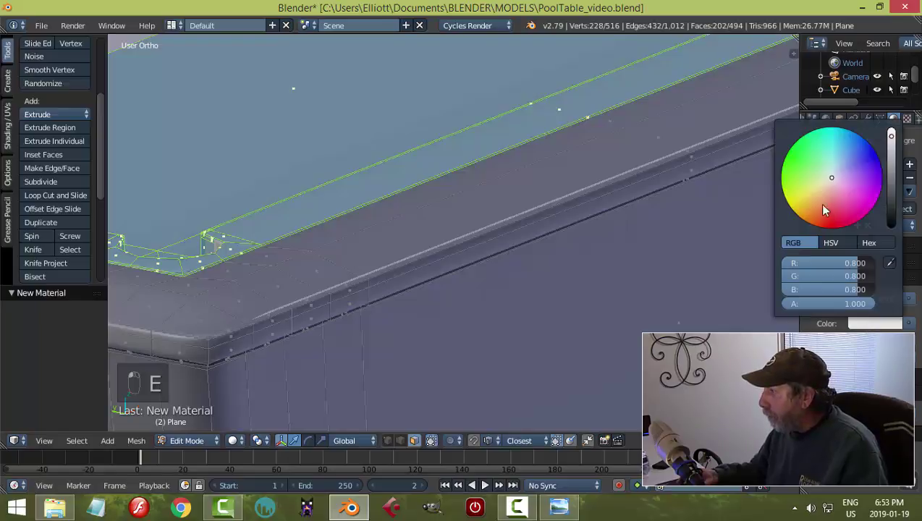
drag(821, 180, 800, 163)
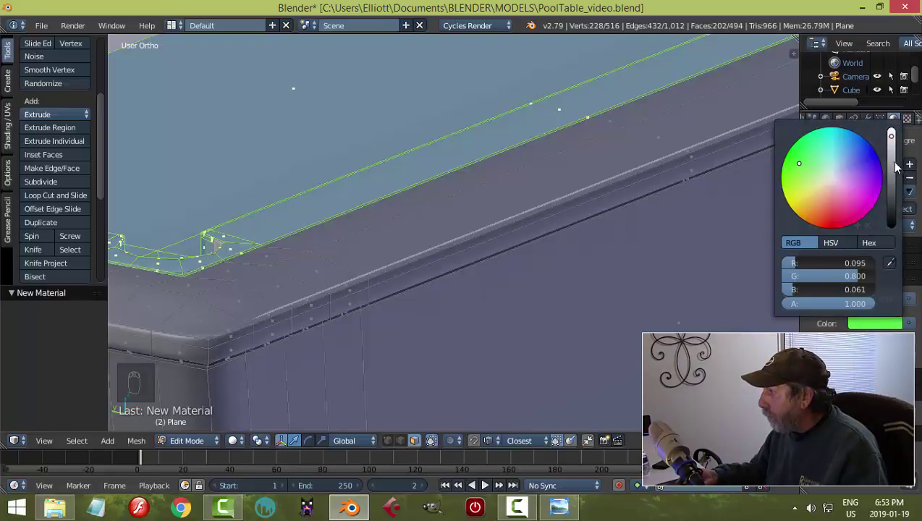
drag(893, 166, 891, 178)
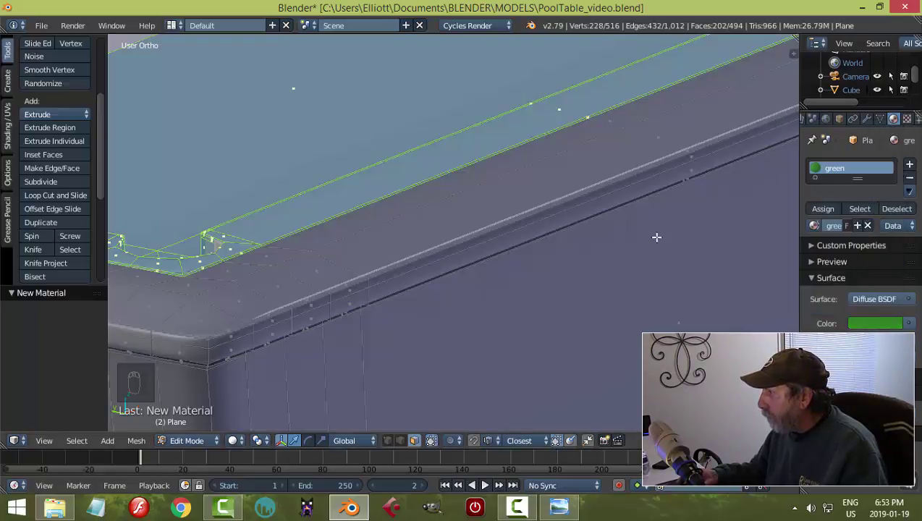
click(823, 209)
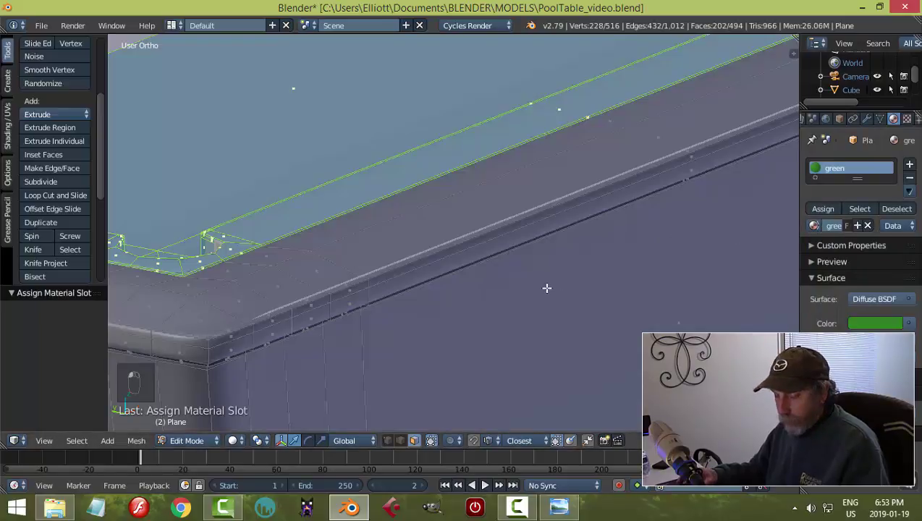
Set the viewport shading to Material and invert the face selection to the outer rails and apron.
click(232, 441)
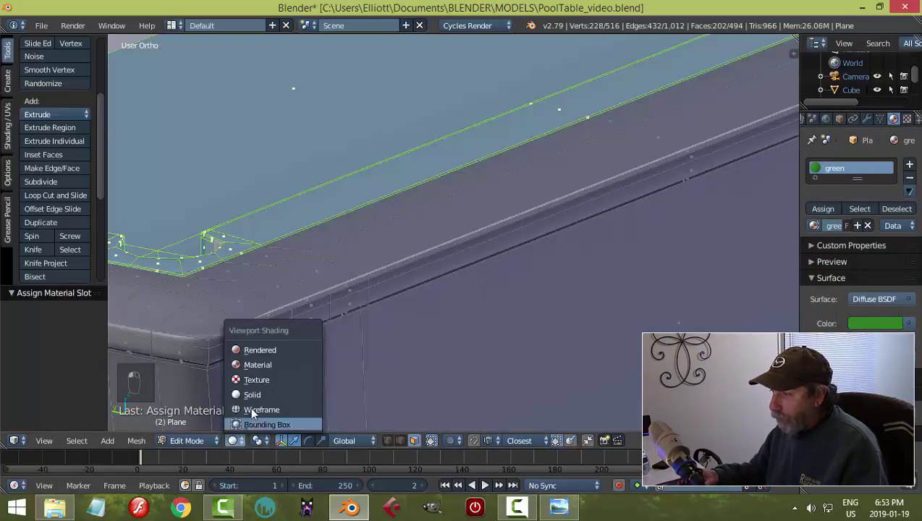
click(258, 365)
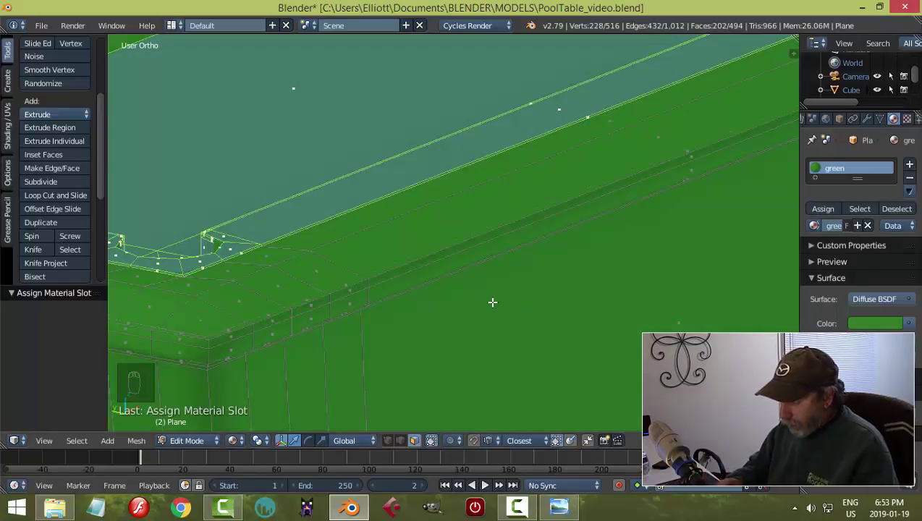
key(ctrl+i)
middle_drag(492, 302, 540, 210)
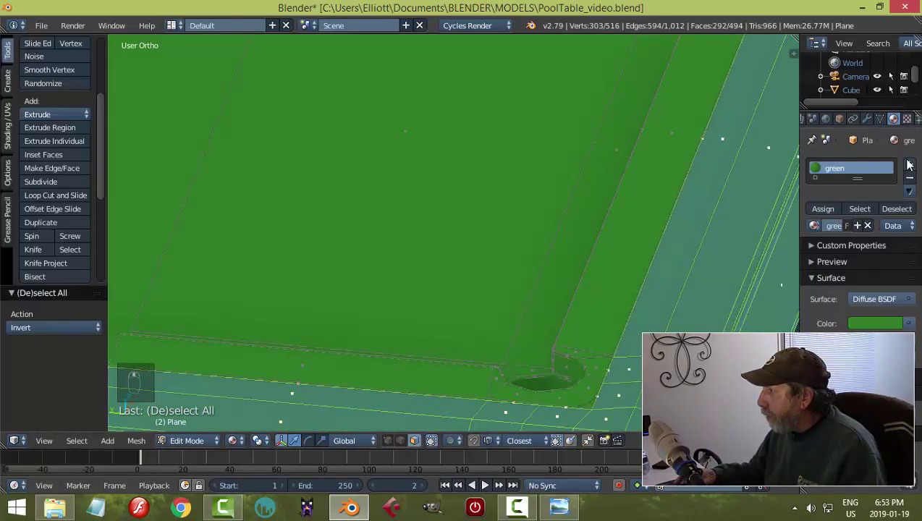
Add a second material slot named red with a dark red diffuse colour and assign it to the selected rail and apron faces.
click(910, 165)
click(849, 258)
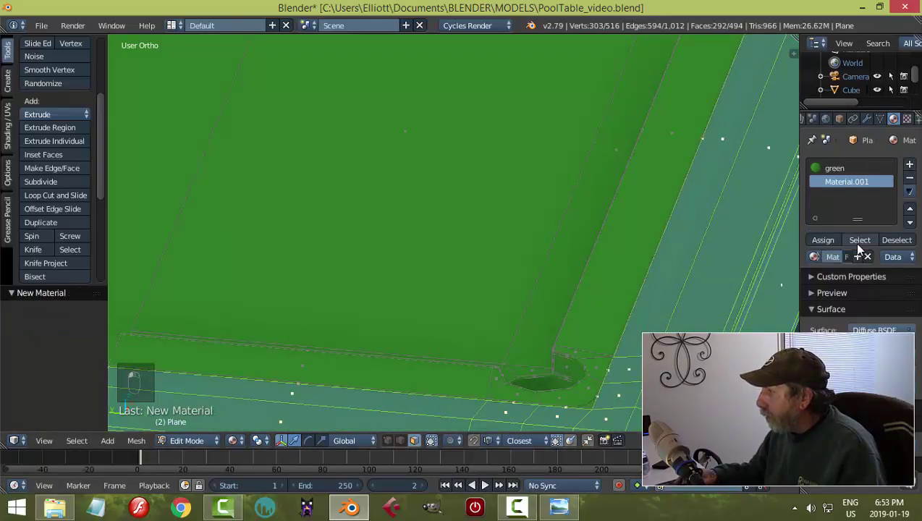
click(875, 343)
drag(839, 232, 827, 252)
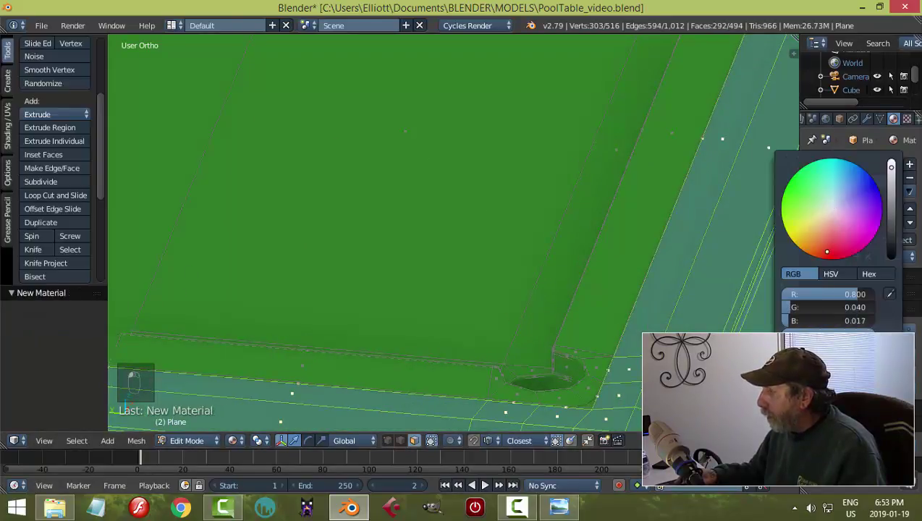
click(893, 209)
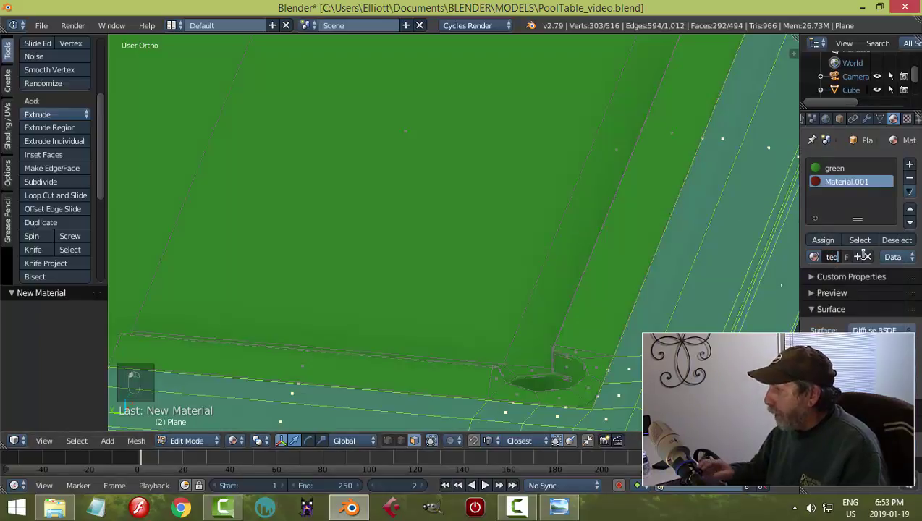
key(BackSpace)
key(BackSpace)
text(red)
key(Return)
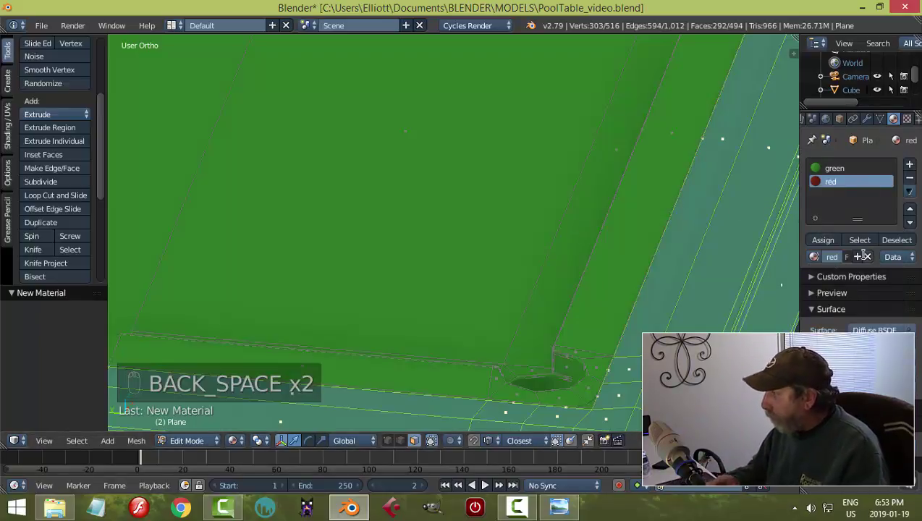
click(823, 240)
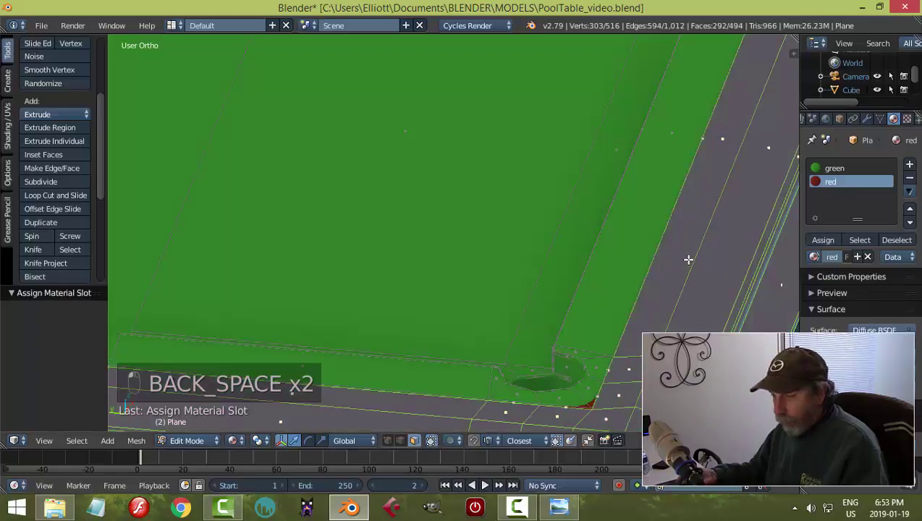
Deselect all faces, return to Object Mode and inspect the coloured tabletop up close.
key(a)
key(a)
key(a)
key(Tab)
middle_drag(637, 248, 713, 229)
scroll(659, 257, down, 5)
scroll(634, 264, up, 6)
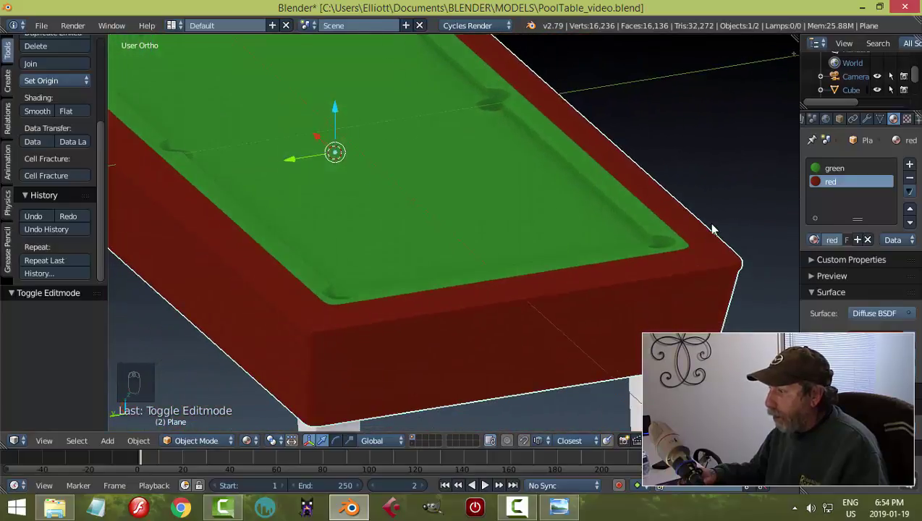
Select the legs and give them the existing red material.
scroll(713, 229, down, 2)
middle_drag(627, 338, 629, 284)
right_click(629, 285)
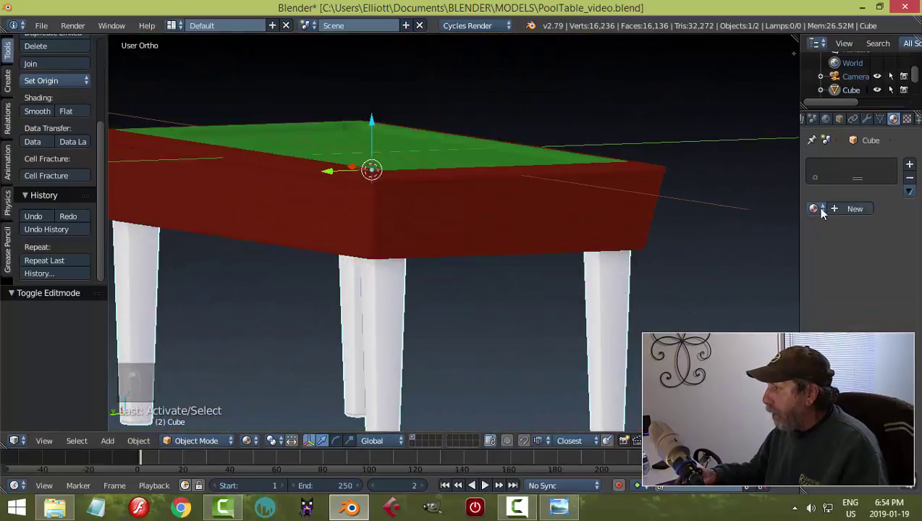
click(817, 210)
click(695, 254)
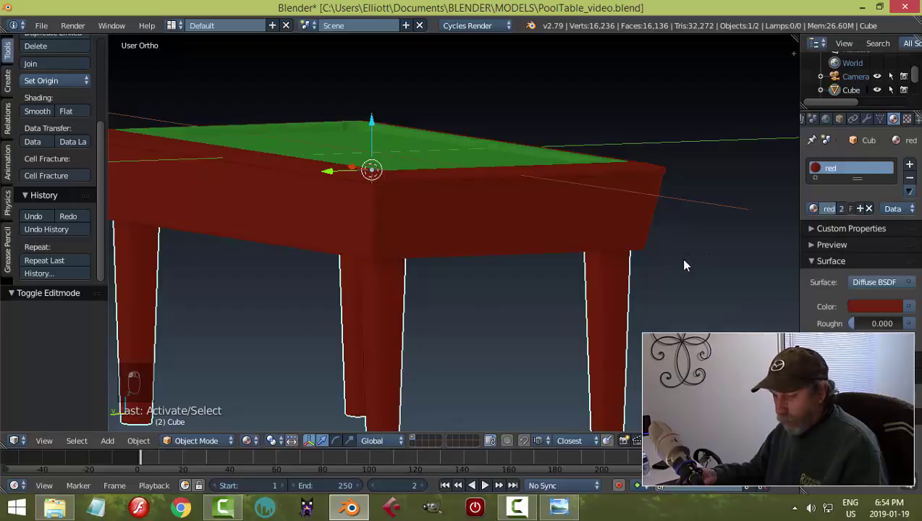
Deselect the legs, save the pool table file, and select the tabletop.
key(a)
scroll(679, 224, down, 3)
middle_drag(673, 190, 580, 204)
scroll(503, 257, up, 3)
key(ctrl+s)
click(527, 190)
scroll(644, 313, down, 5)
right_click(582, 198)
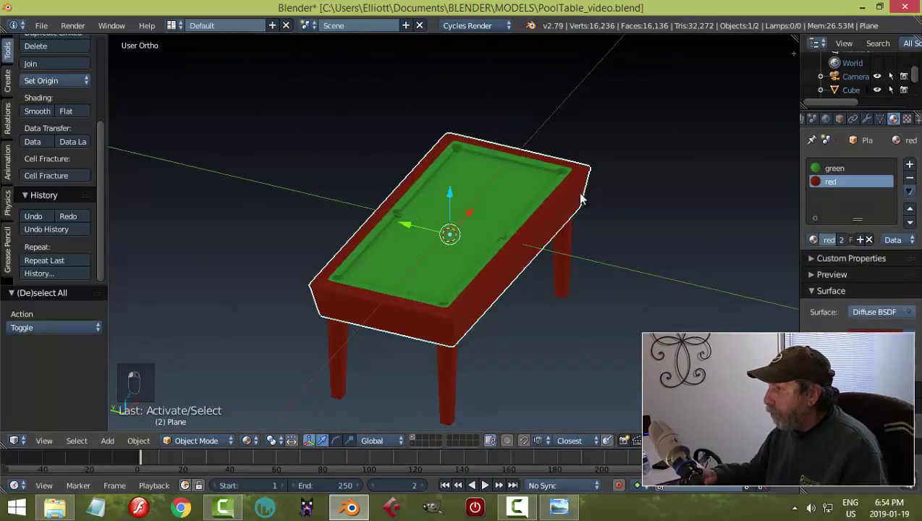
Apply the Mirror modifier on the pool table top and save the file.
click(867, 120)
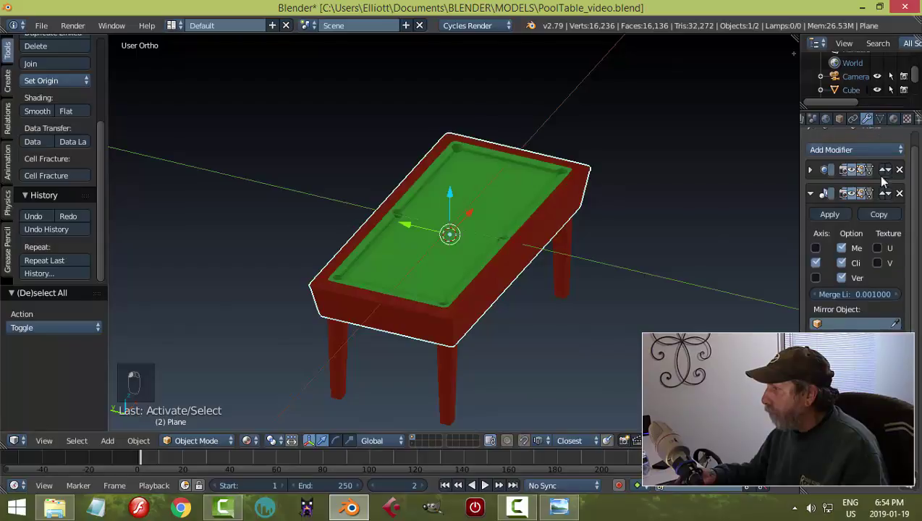
click(824, 213)
middle_drag(753, 221, 577, 238)
key(ctrl+s)
click(611, 200)
Add a mesh plane at the table's centre and raise it about 0.245 along Z above the green surface.
key(KP_7)
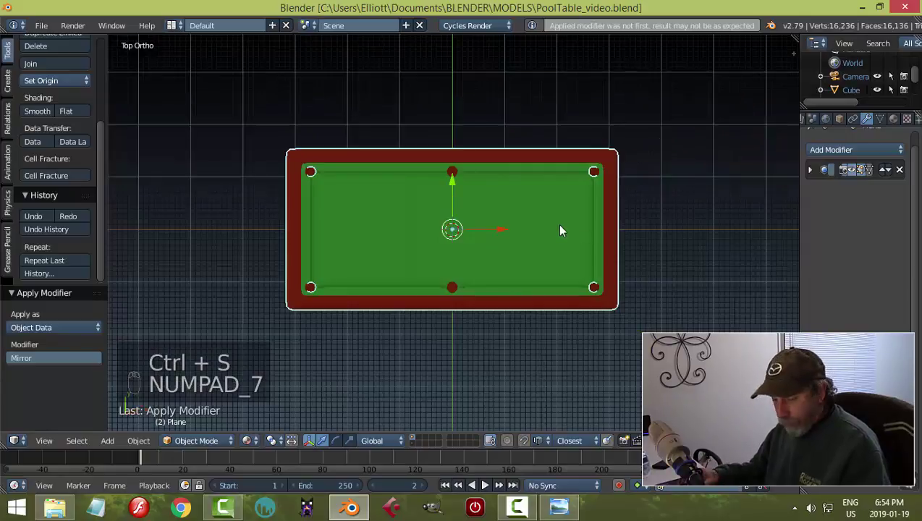
key(a)
key(a)
mouse_move(559, 228)
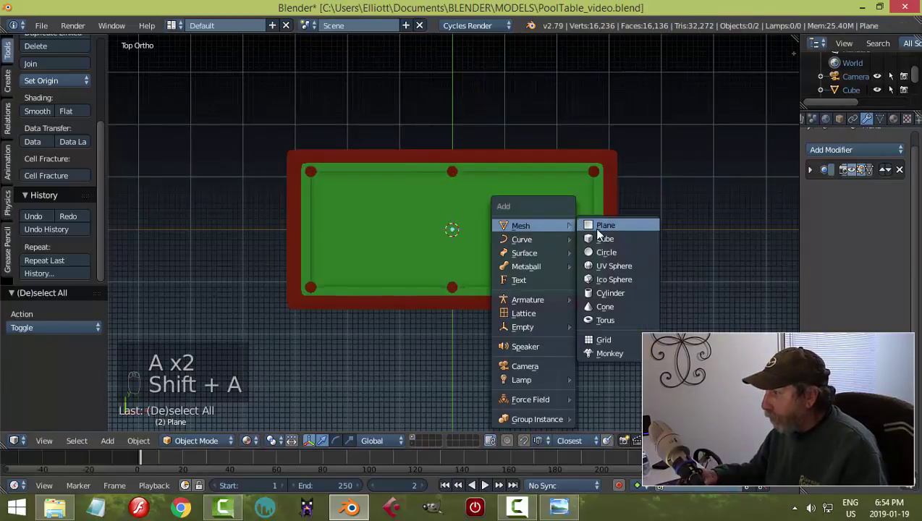
click(598, 226)
scroll(522, 251, up, 3)
middle_drag(523, 251, 459, 182)
scroll(477, 209, down, 2)
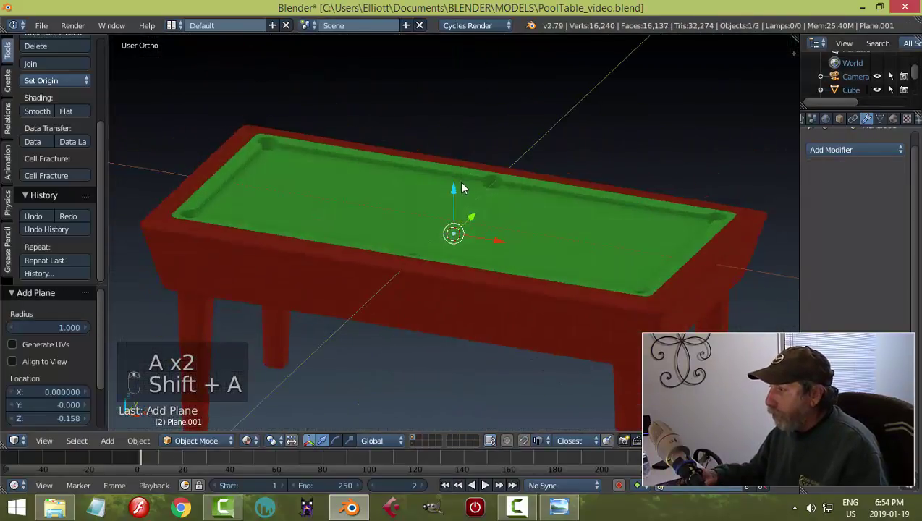
drag(456, 187, 456, 166)
Scale the new plane's mesh down in Edit Mode to about 0.5 of its size.
key(Tab)
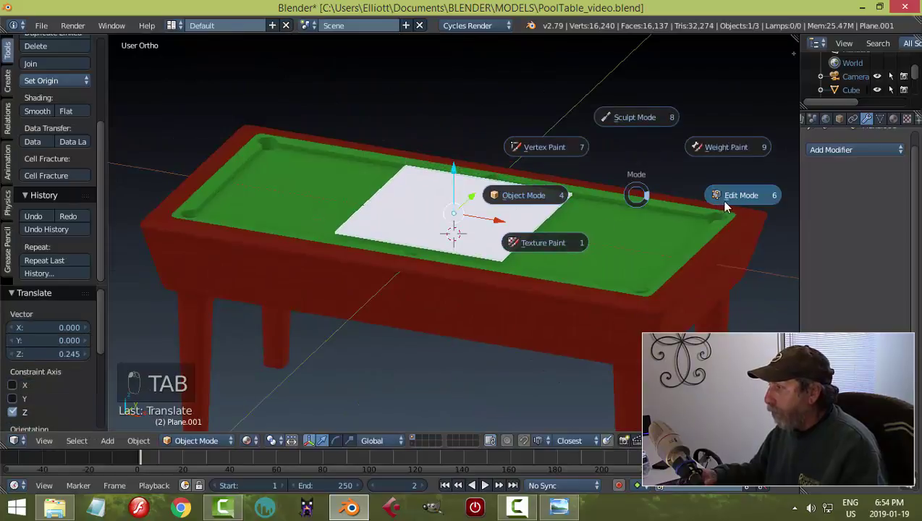
click(725, 202)
key(s)
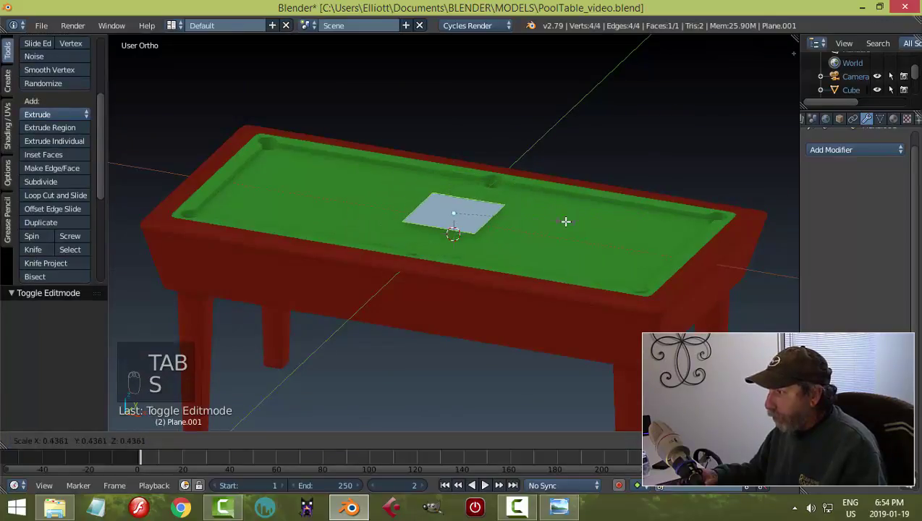
click(583, 224)
Merge the two vertices at one end of the plane at their centre to form a triangle.
mouse_move(577, 220)
middle_down()
mouse_move(671, 295)
mouse_move(588, 261)
mouse_move(600, 255)
mouse_move(562, 243)
mouse_move(564, 233)
middle_up()
key(ctrl+Tab)
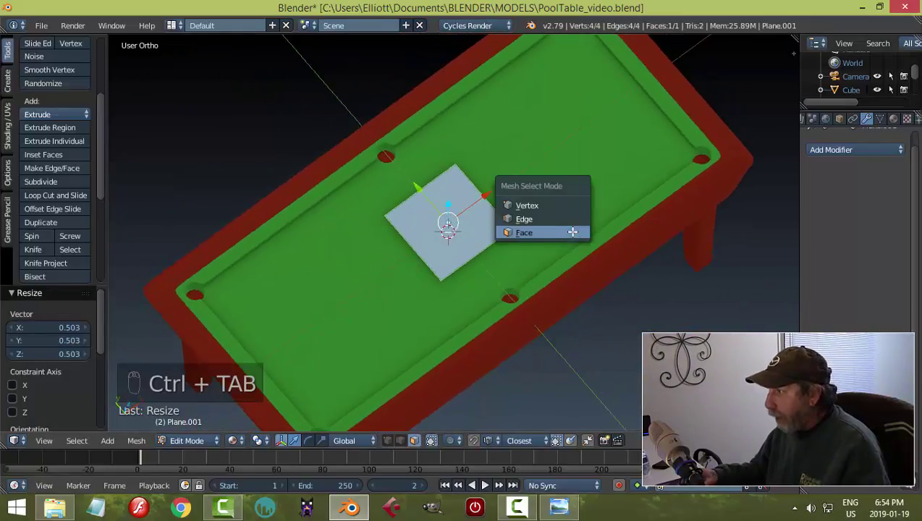
click(557, 204)
right_click(505, 202)
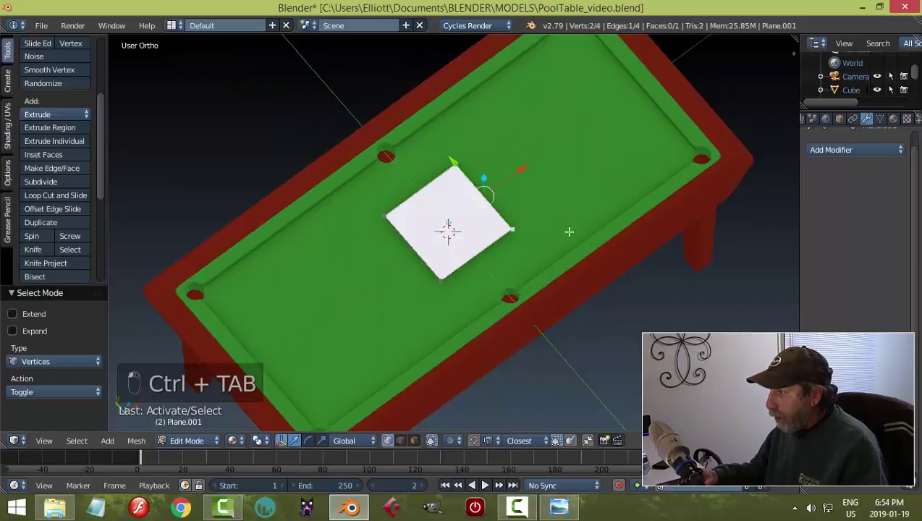
middle_drag(569, 232, 521, 208)
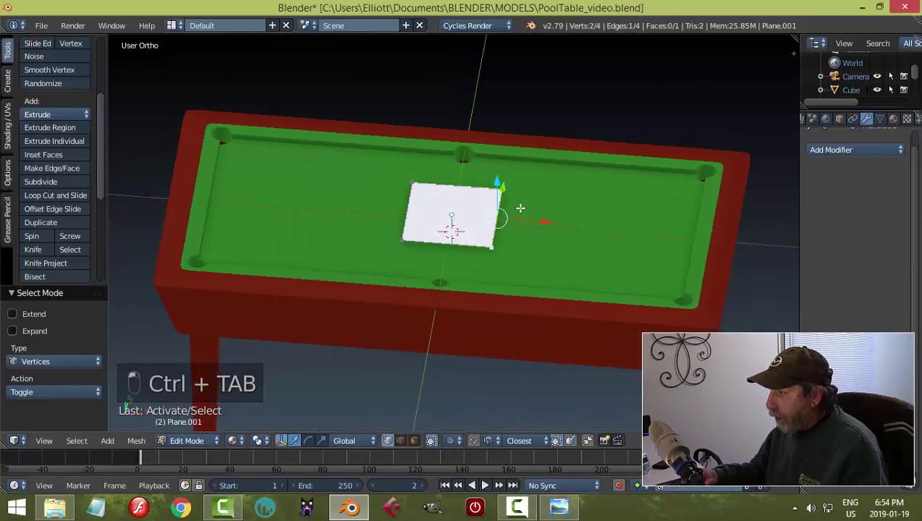
key(alt+m)
click(596, 228)
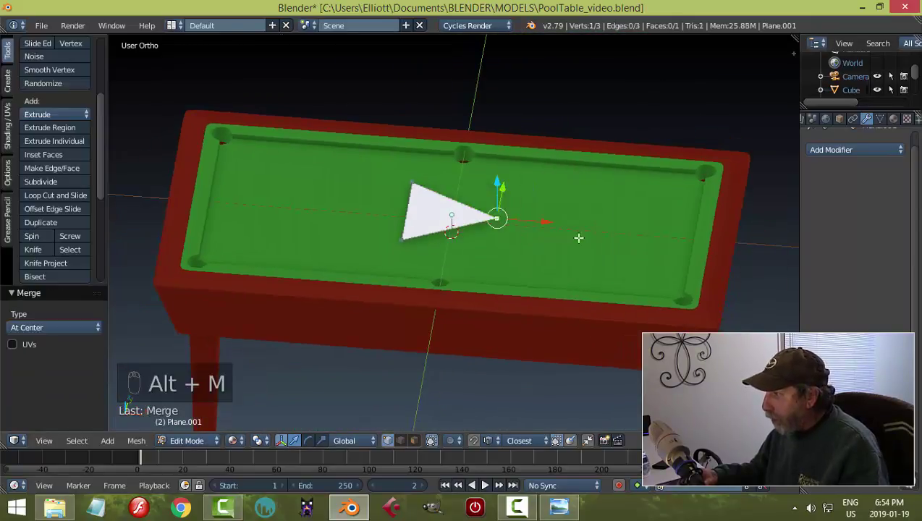
Round all three triangle corners with a vertex bevel of about 0.172 and 4 segments.
scroll(417, 173, up, 2)
shift+right_click(397, 157)
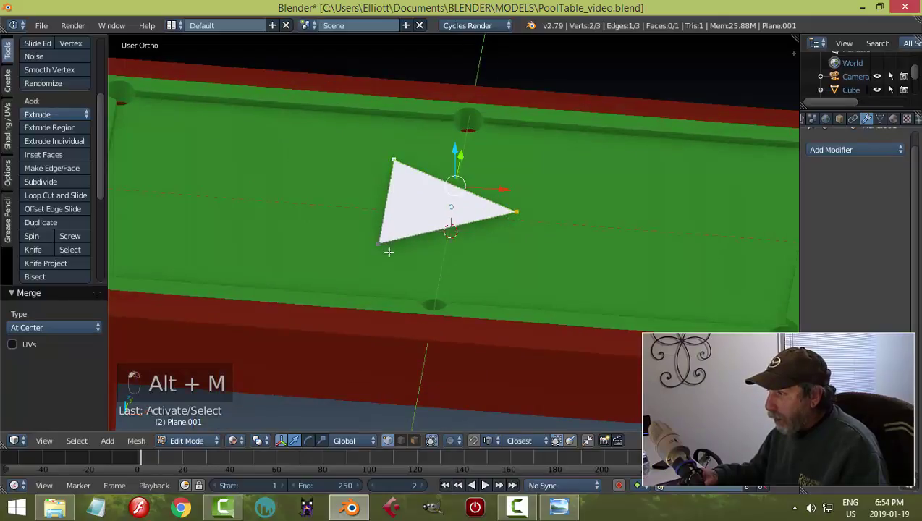
shift+right_click(379, 244)
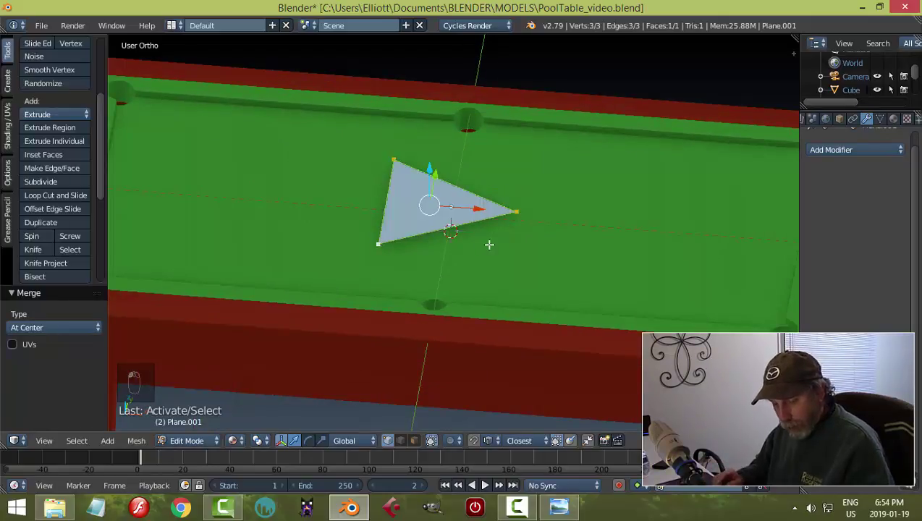
key(ctrl+shift+b)
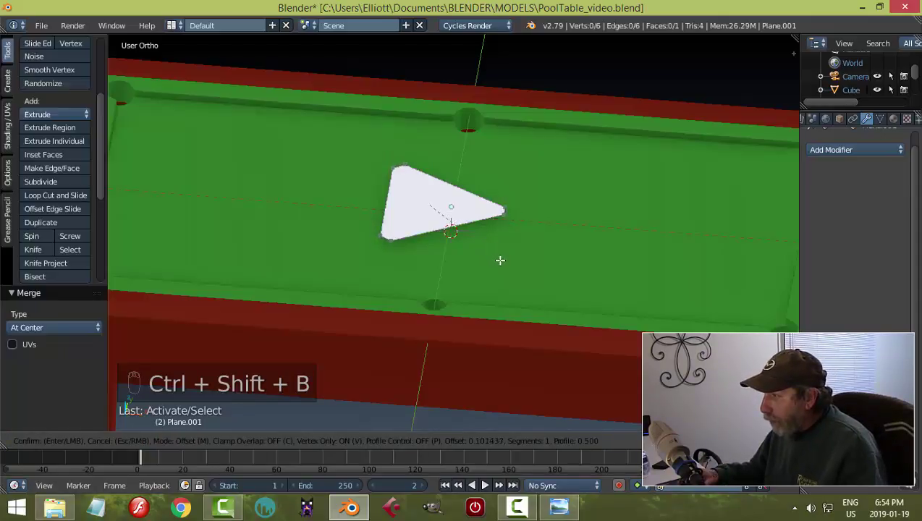
scroll(504, 268, up, 2)
click(505, 268)
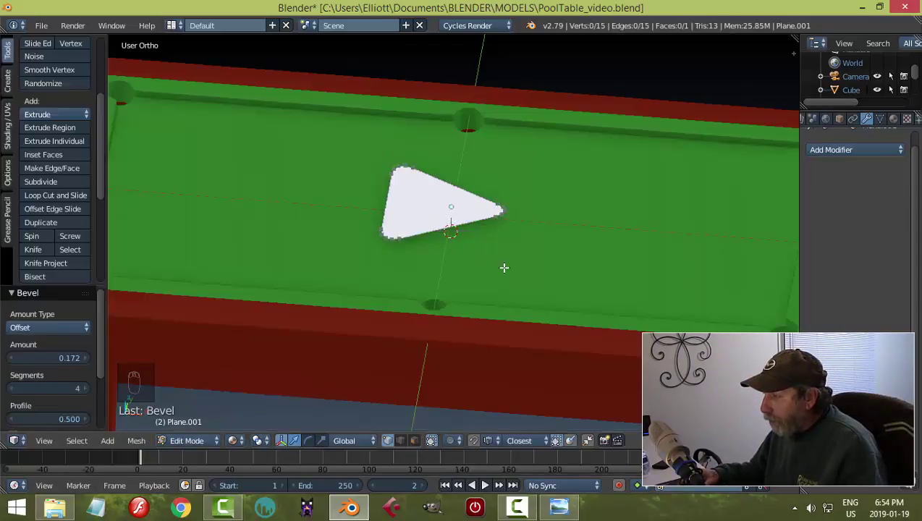
Extrude the whole triangle face upward by about 0.12 and return to Object Mode.
key(a)
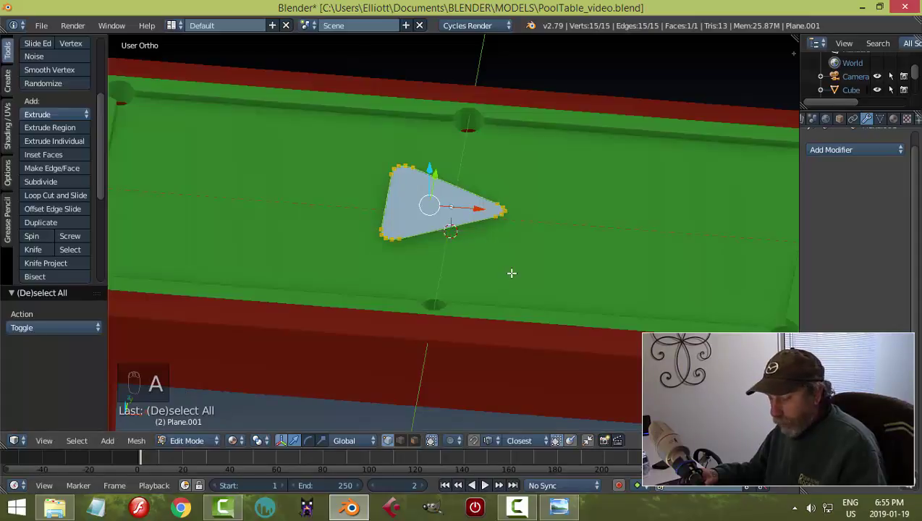
middle_drag(512, 273, 484, 233)
key(e)
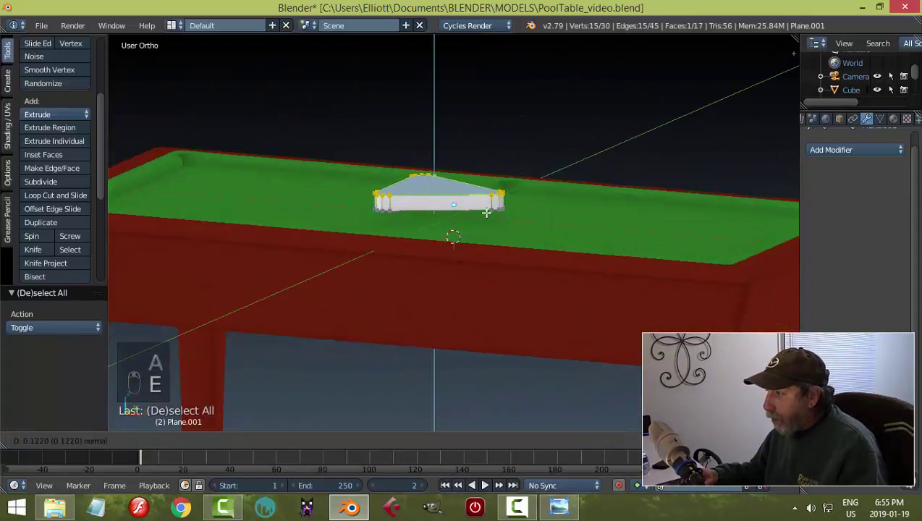
click(487, 212)
key(Tab)
click(606, 206)
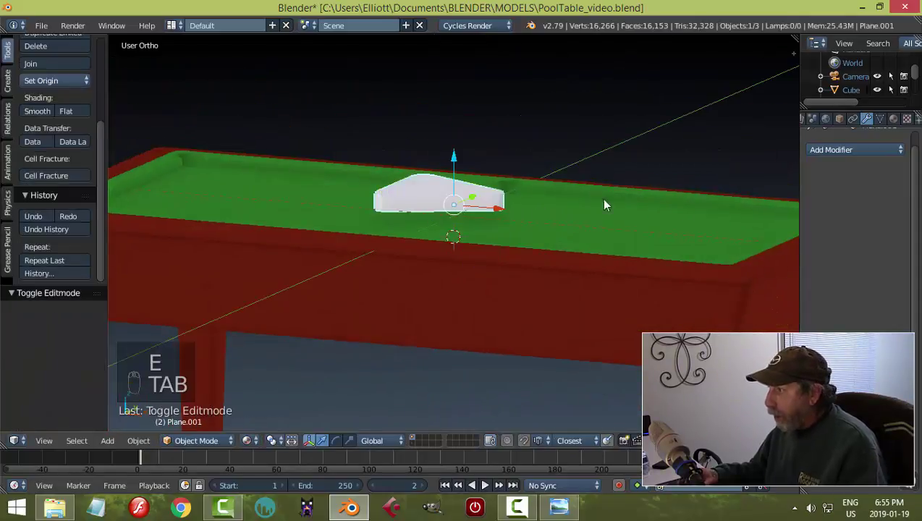
Give the triangle a new material with a near-black diffuse colour.
click(895, 121)
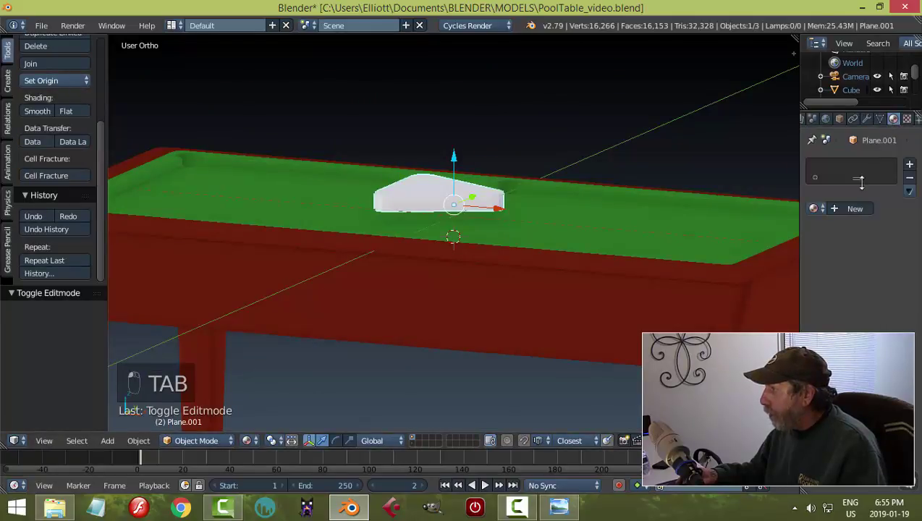
click(840, 210)
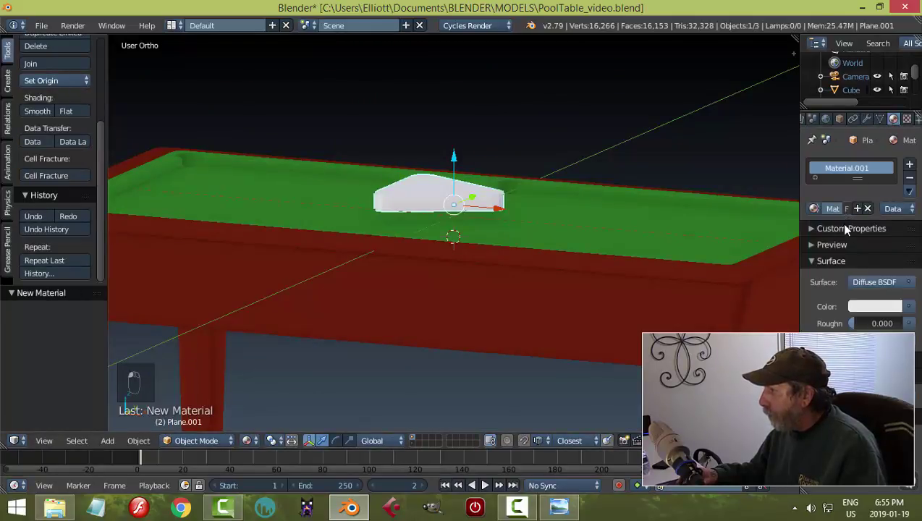
click(876, 307)
drag(891, 173, 891, 208)
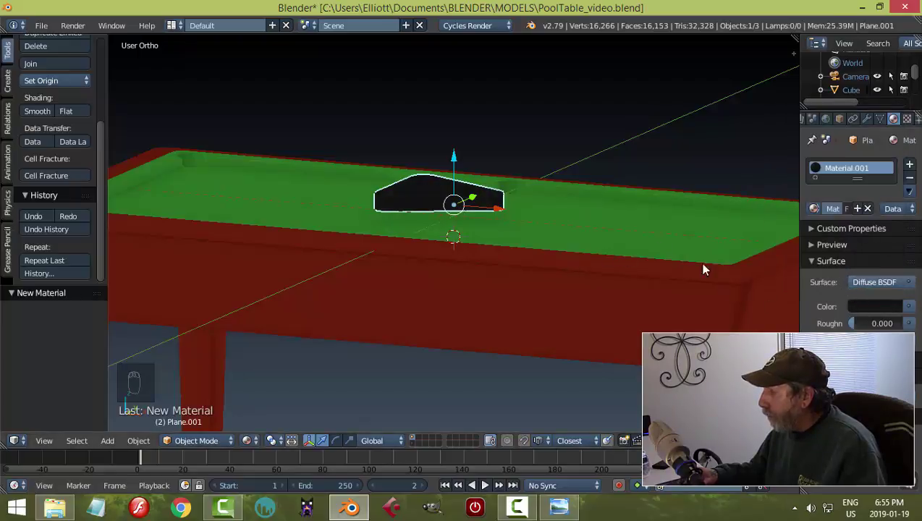
Edit the triangle's mesh in face selection mode and select only its top face.
middle_drag(703, 269, 559, 258)
key(Tab)
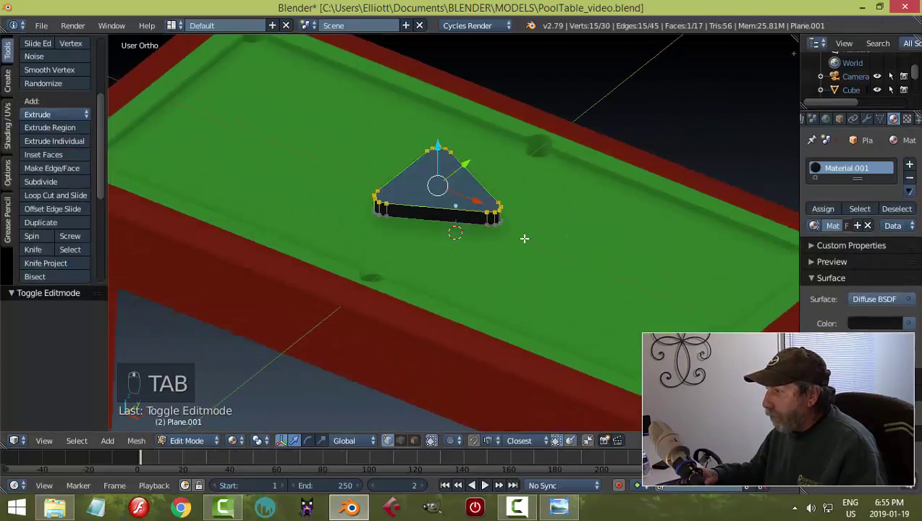
scroll(524, 238, up, 2)
key(a)
key(a)
key(ctrl+Tab)
click(545, 257)
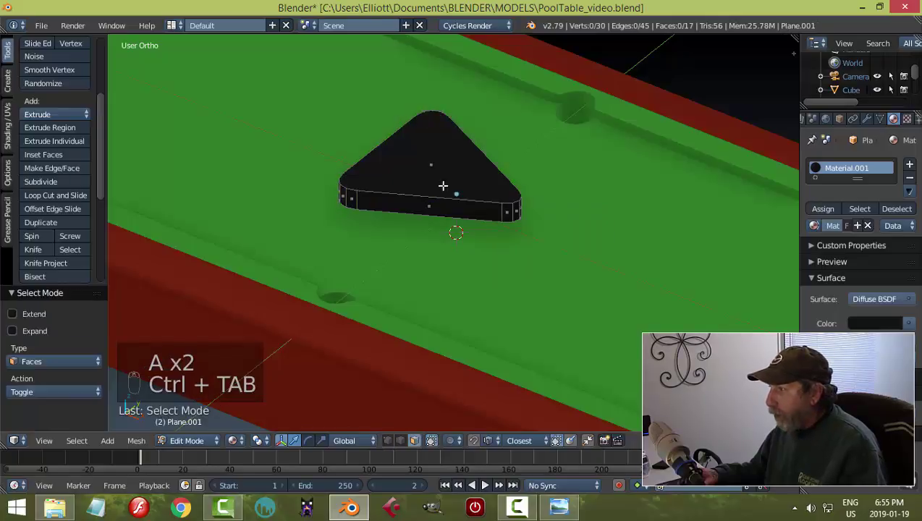
right_click(443, 186)
Select the entire triangle mesh and raise it about 0.193 along Z above the table.
middle_drag(443, 186, 518, 201)
scroll(518, 199, up, 2)
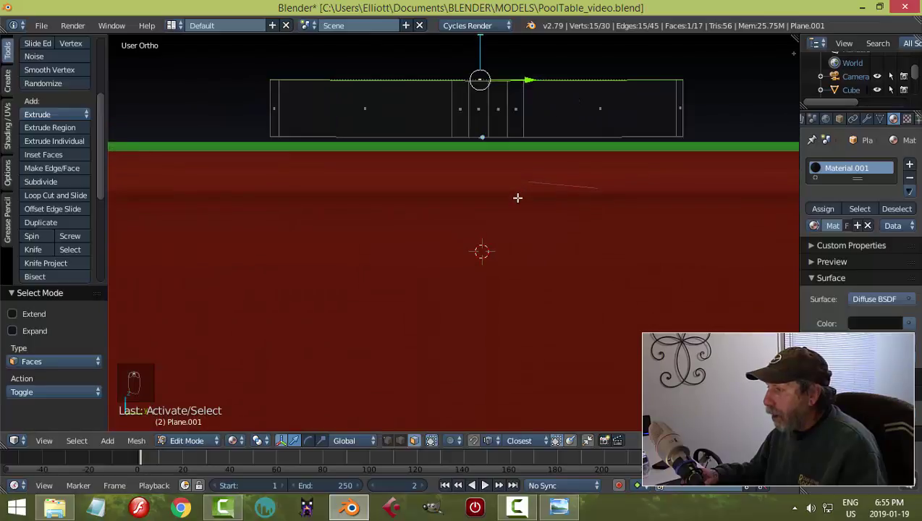
key(shift+less)
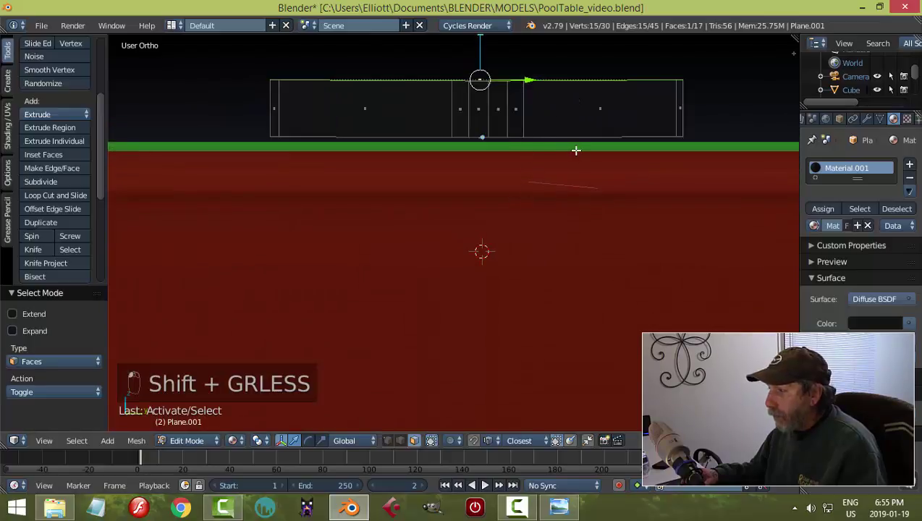
key(a)
key(a)
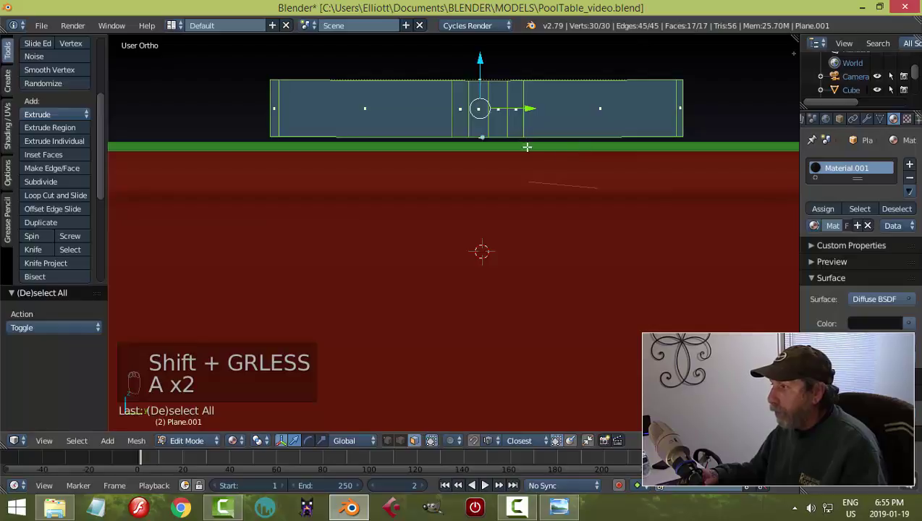
scroll(503, 134, down, 3)
drag(475, 115, 483, 62)
Select the triangle's top and bottom faces and inset both by about 0.019.
middle_drag(541, 122, 539, 144)
right_click(528, 82)
middle_drag(588, 226, 550, 205)
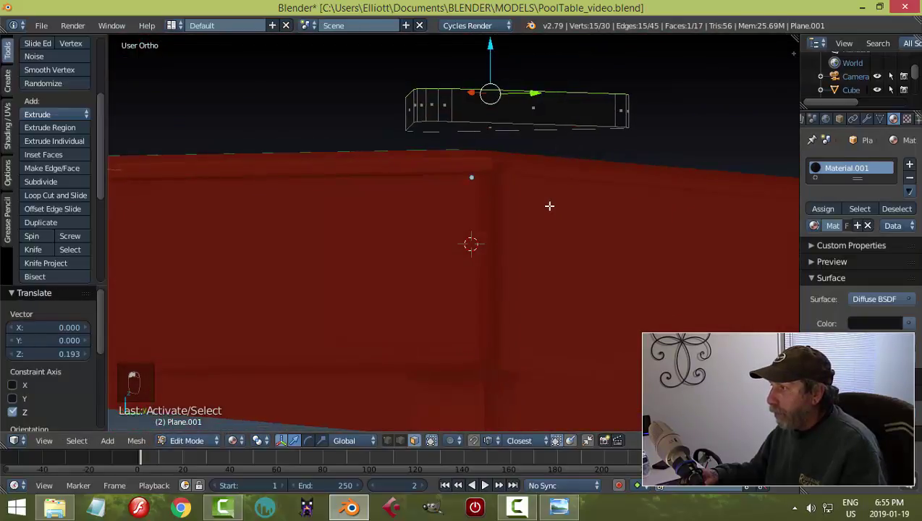
shift+right_click(498, 126)
middle_drag(499, 126, 600, 213)
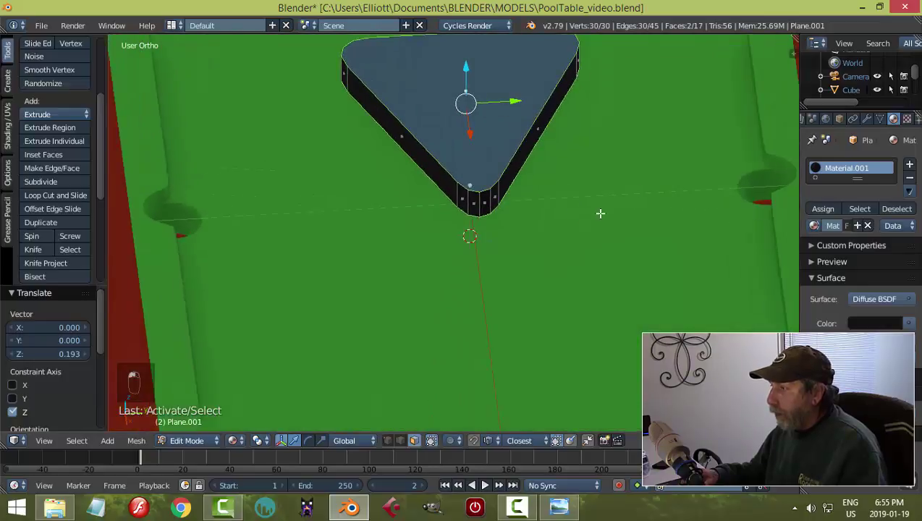
key(i)
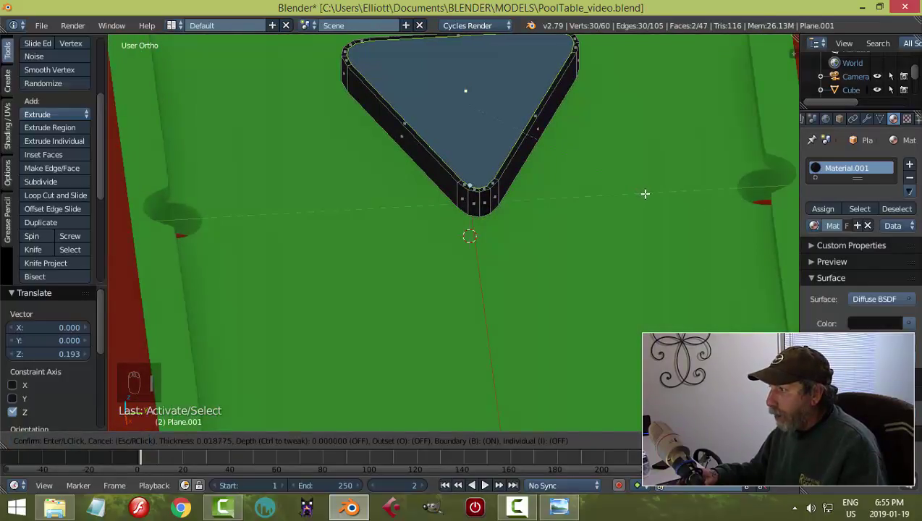
click(645, 194)
Bridge the edge loops of the two inset faces to open up the triangle's centre, and clear the selection.
key(ctrl+e)
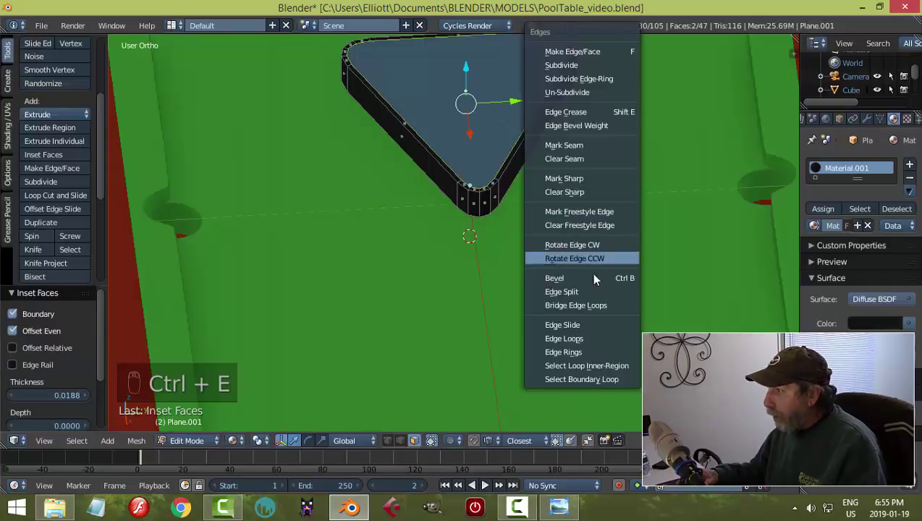
click(586, 302)
key(a)
Add a horizontal loop cut around the rack's outer wall, slid close to its bottom edge.
middle_drag(530, 224, 586, 191)
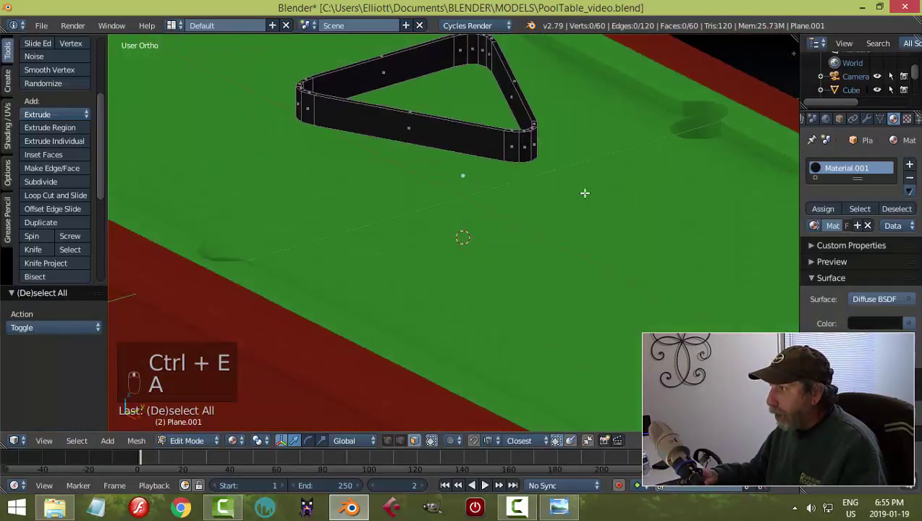
scroll(558, 117, up, 3)
key(ctrl+r)
click(558, 119)
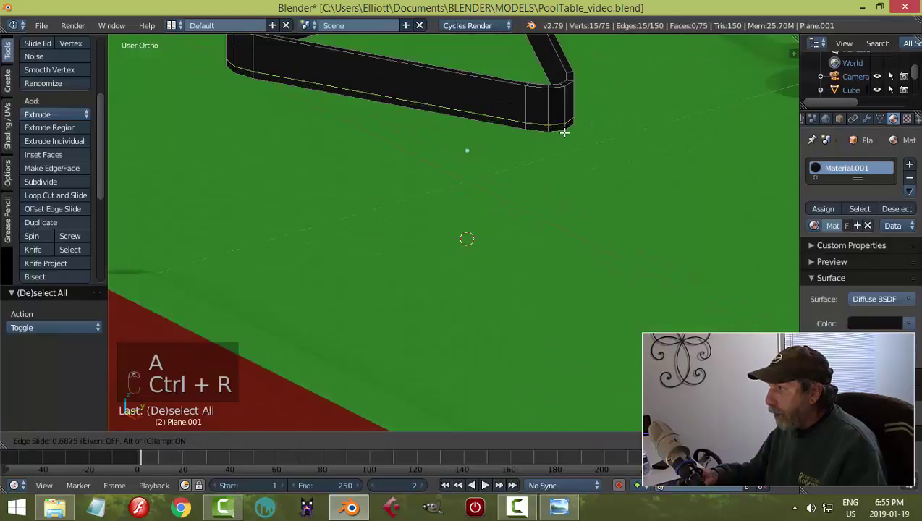
click(566, 134)
key(a)
Extrude the narrow face loop along the bottom of the rack's outer wall in place, fatten it slightly outward, and clear the selection.
key(ctrl+Tab)
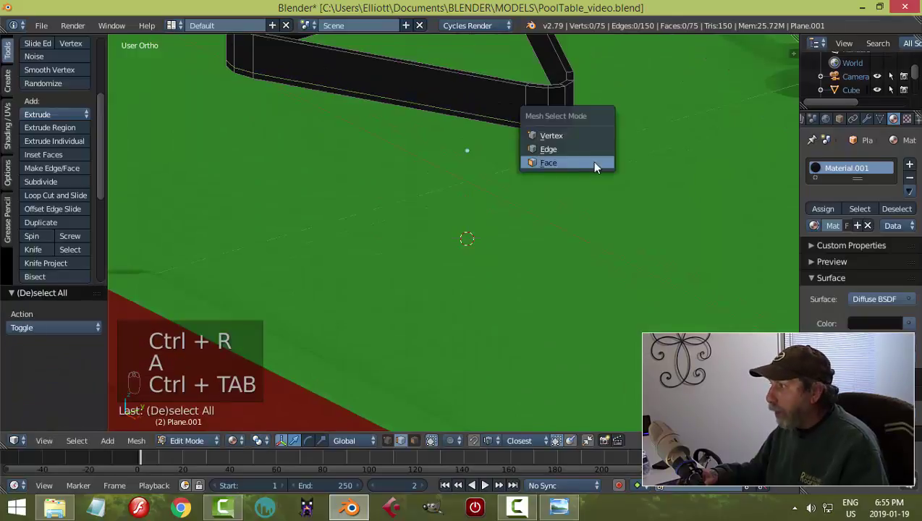
click(558, 162)
middle_drag(583, 158, 546, 168)
alt+right_click(545, 166)
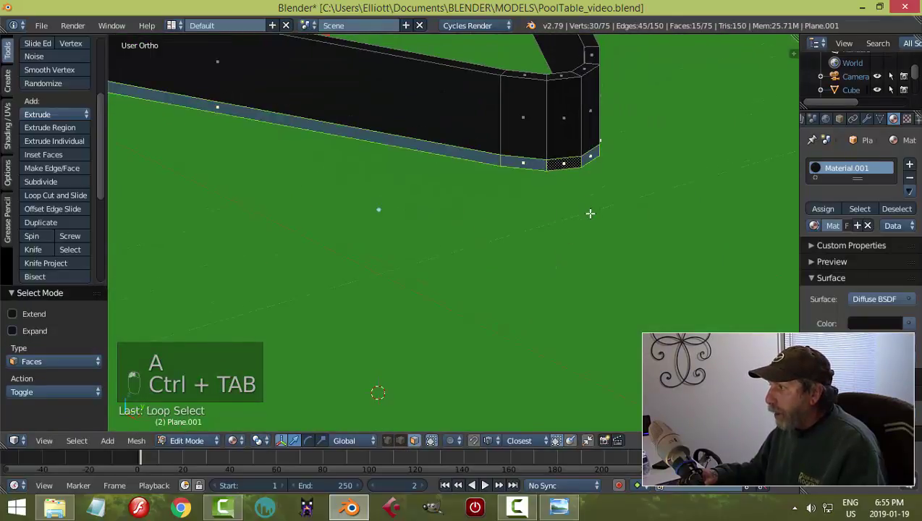
scroll(588, 216, down, 3)
middle_drag(550, 237, 563, 238)
key(e)
right_click(563, 237)
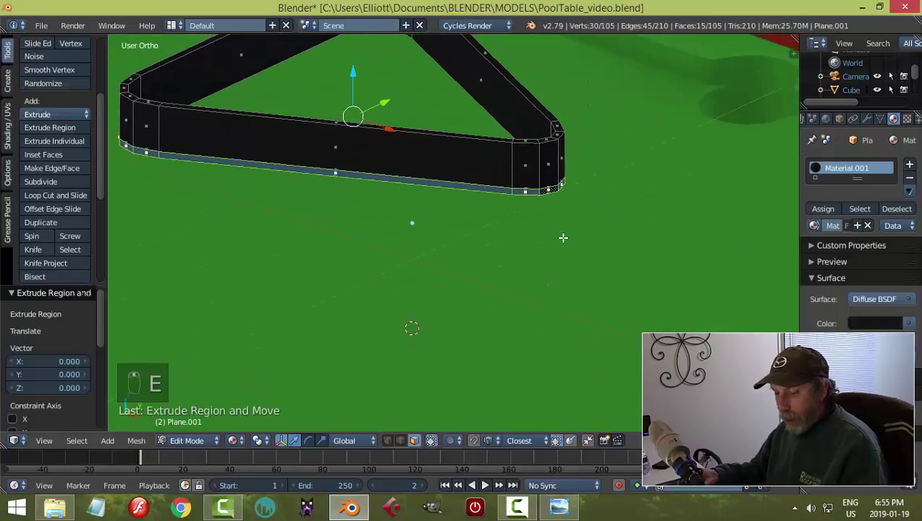
key(alt+s)
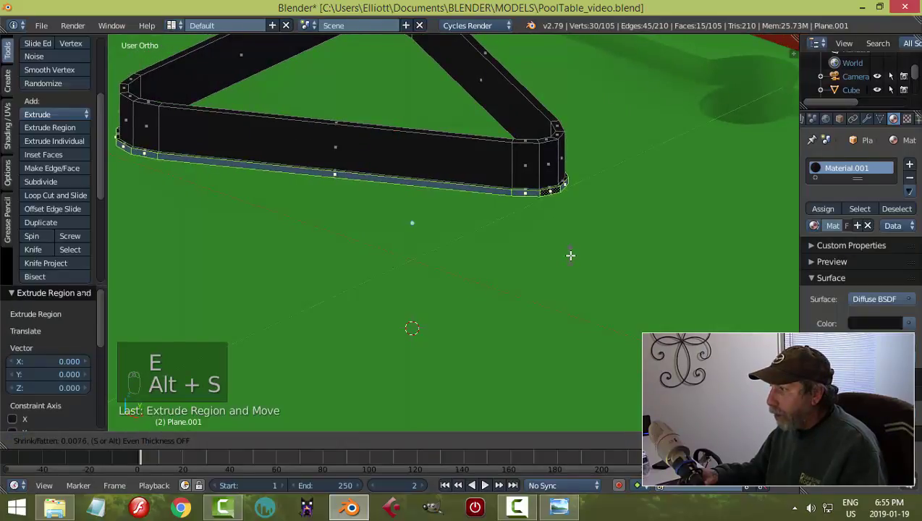
click(570, 246)
key(a)
Add two horizontal loop cuts around the rack's outer wall, one just above the bottom lip and one near the top edge.
key(ctrl+r)
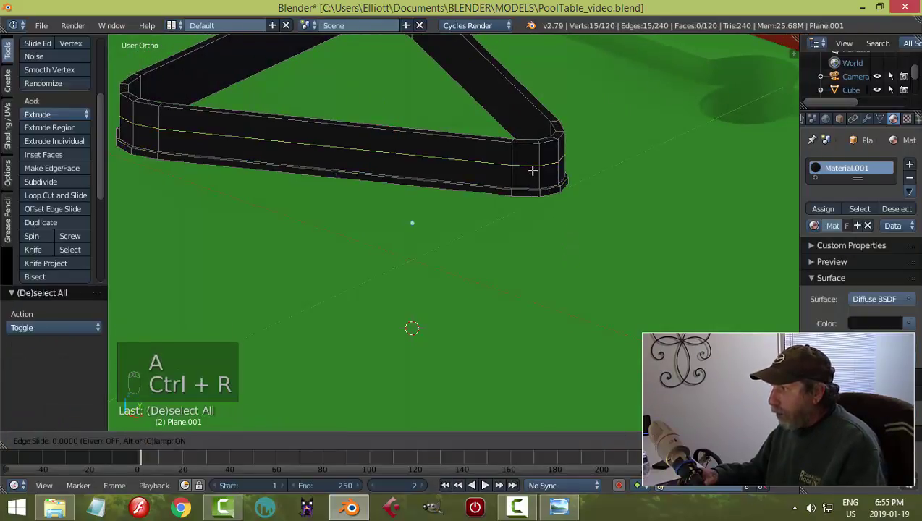
click(536, 171)
key(ctrl+r)
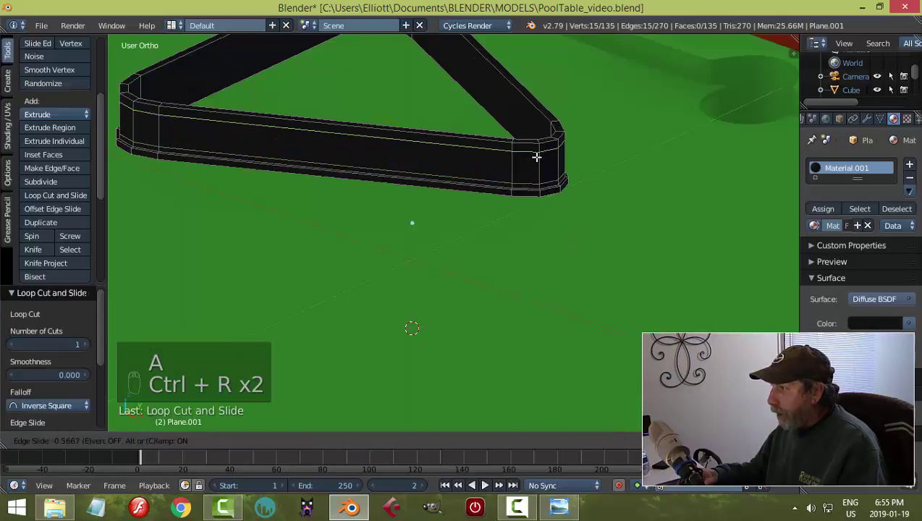
click(535, 154)
Add two horizontal loop cuts around the rack's inner wall, one close to the top edge and one lower down.
shift+middle_drag(375, 166, 468, 257)
key(ctrl+r)
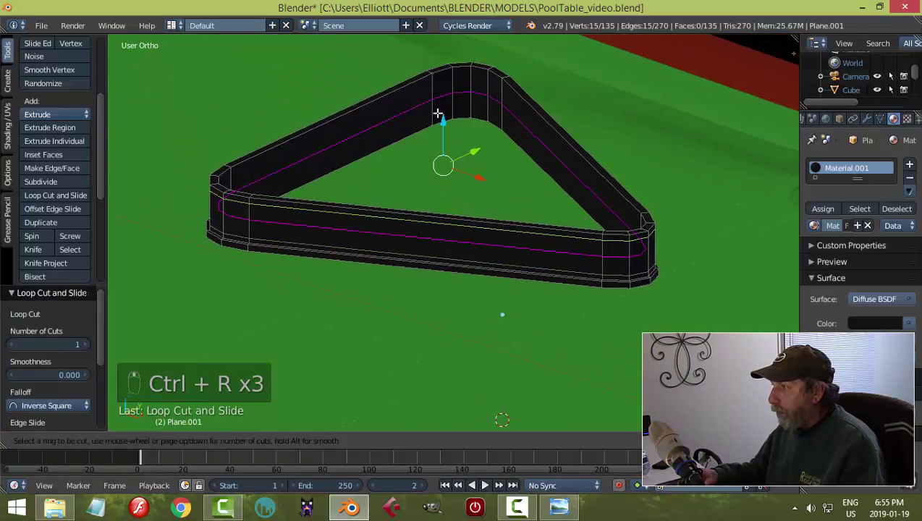
click(438, 108)
click(437, 91)
key(ctrl+r)
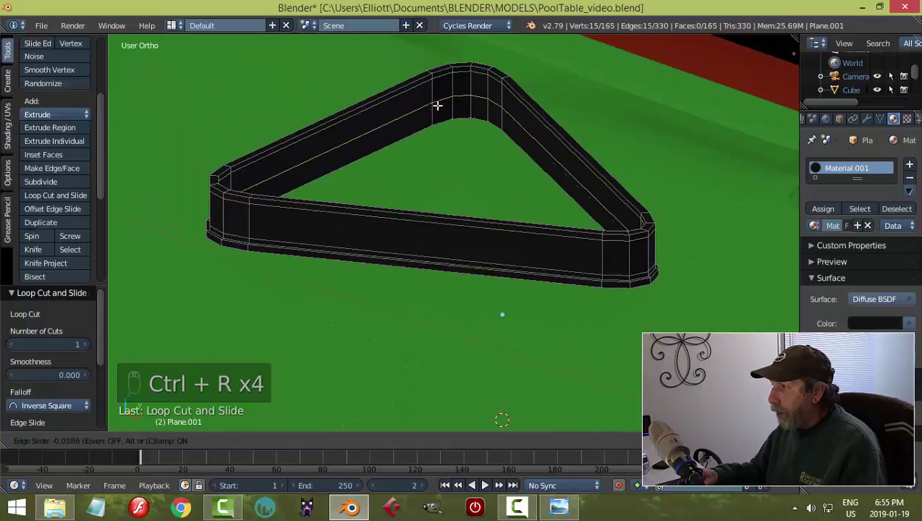
key(Escape)
Return to Object Mode and give the rack a Subdivision Surface modifier with the view level at 2.
key(Tab)
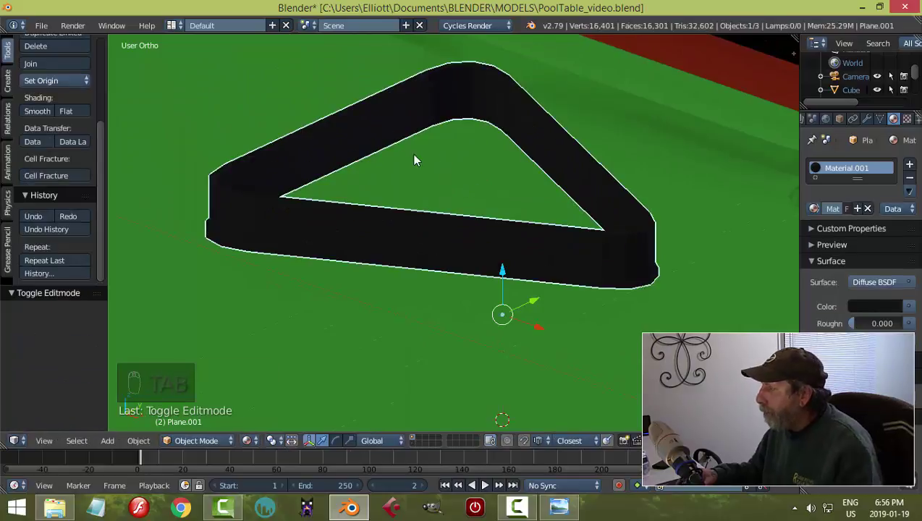
click(868, 118)
click(854, 149)
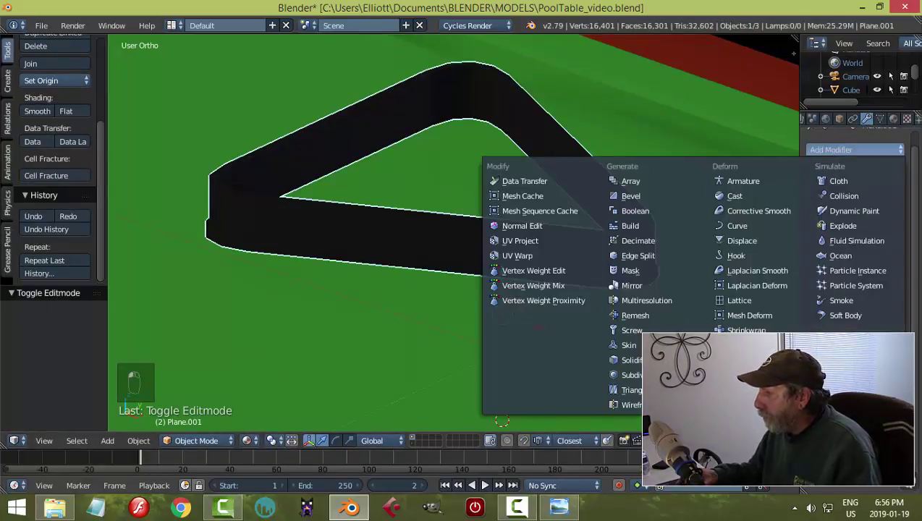
click(630, 376)
click(847, 239)
scroll(539, 255, down, 4)
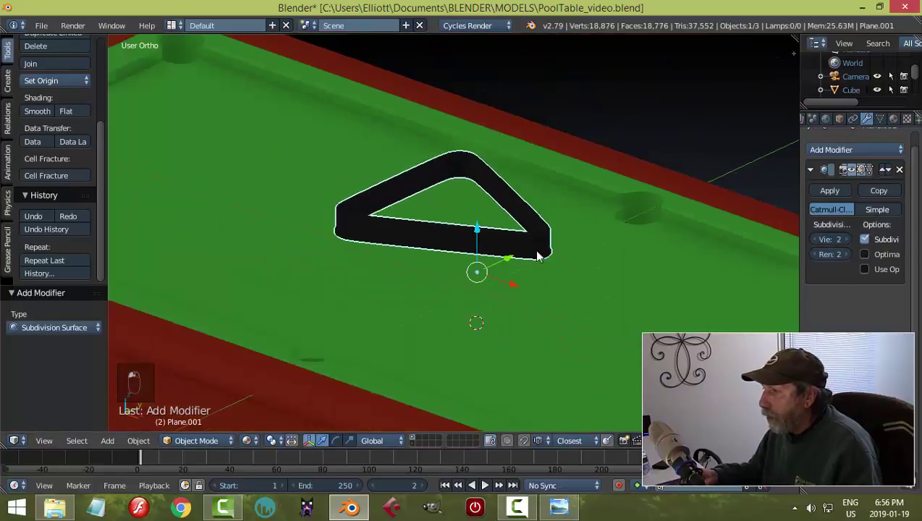
Deselect the rack and save the file.
middle_drag(539, 255, 560, 260)
key(a)
middle_drag(634, 255, 539, 202)
key(ctrl+s)
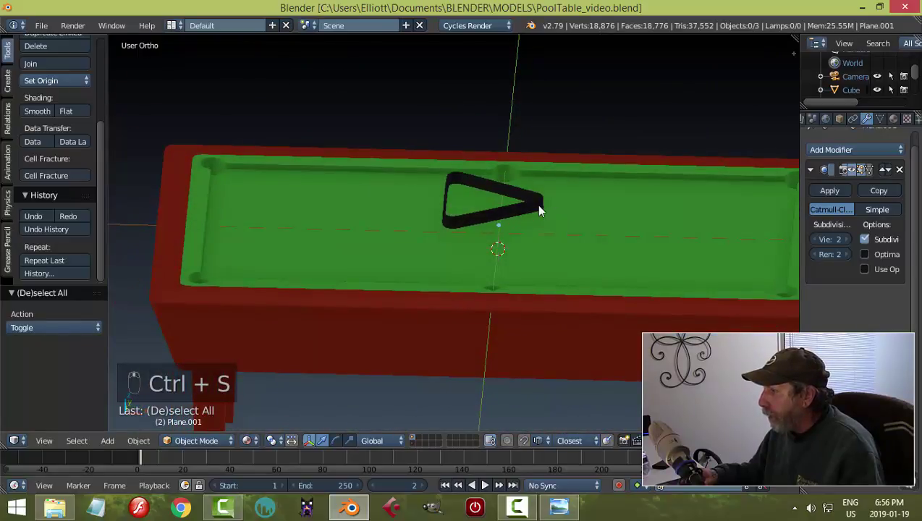
Change the rack's material to a Principled BSDF with a near-black base colour, metallic 0.3 and roughness 0.3.
right_click(539, 202)
click(893, 119)
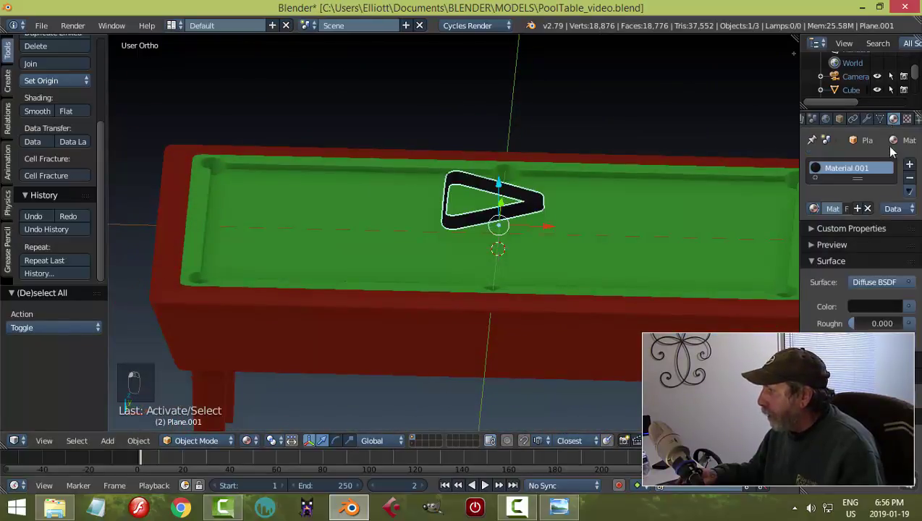
click(861, 282)
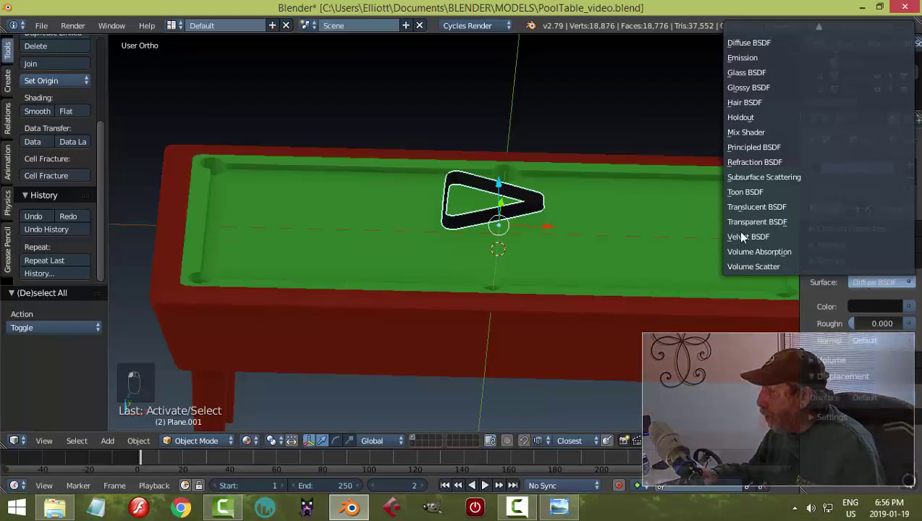
click(753, 147)
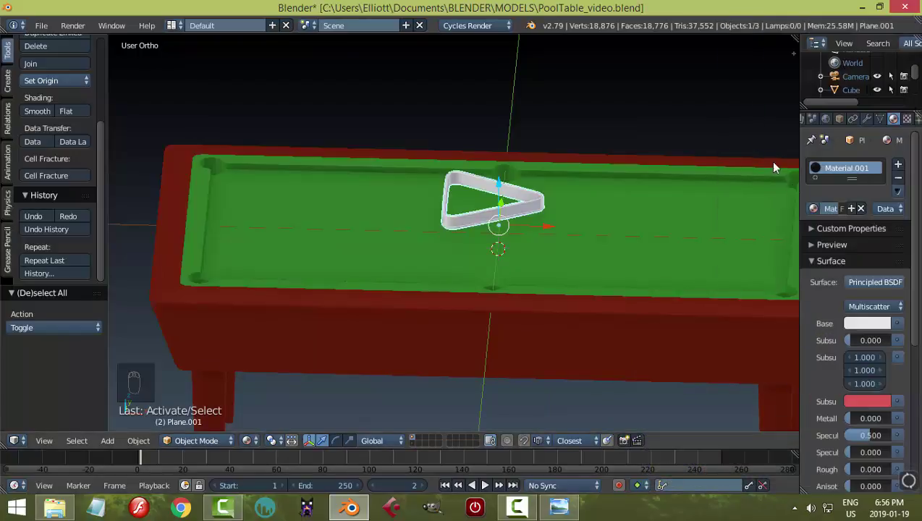
click(862, 323)
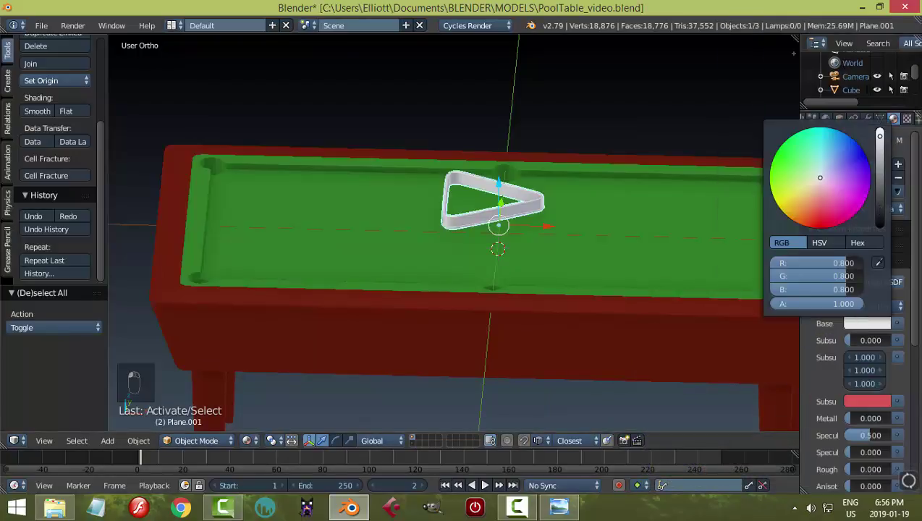
drag(879, 136, 879, 219)
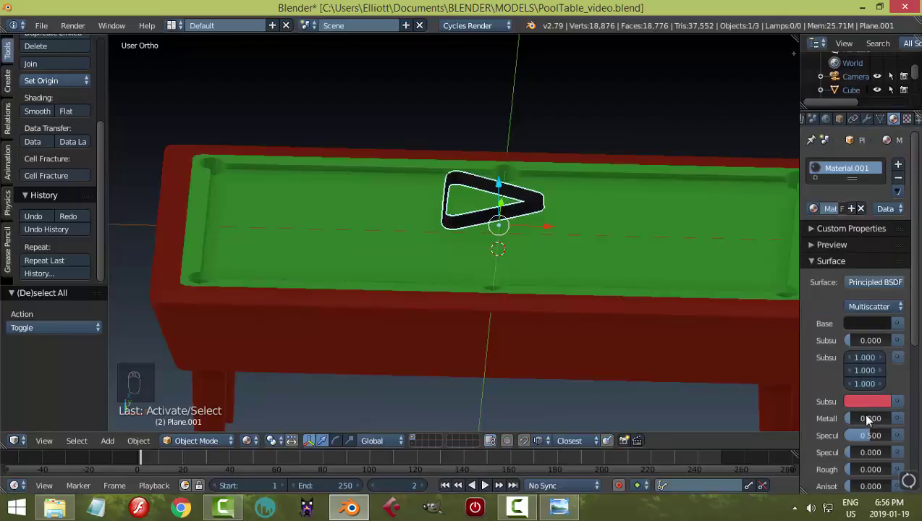
mouse_move(788, 421)
shift+middle_down()
mouse_move(788, 398)
mouse_move(792, 406)
shift+middle_up()
scroll(895, 377, down, 5)
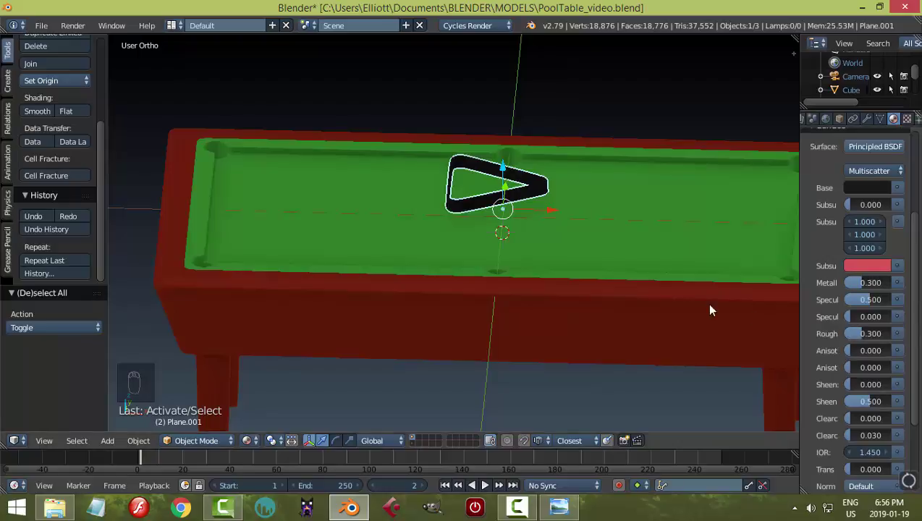
Shade the rack smooth, lower it about 0.265 along Z onto the table, and clear the selection.
key(a)
middle_drag(581, 216, 488, 185)
right_click(488, 181)
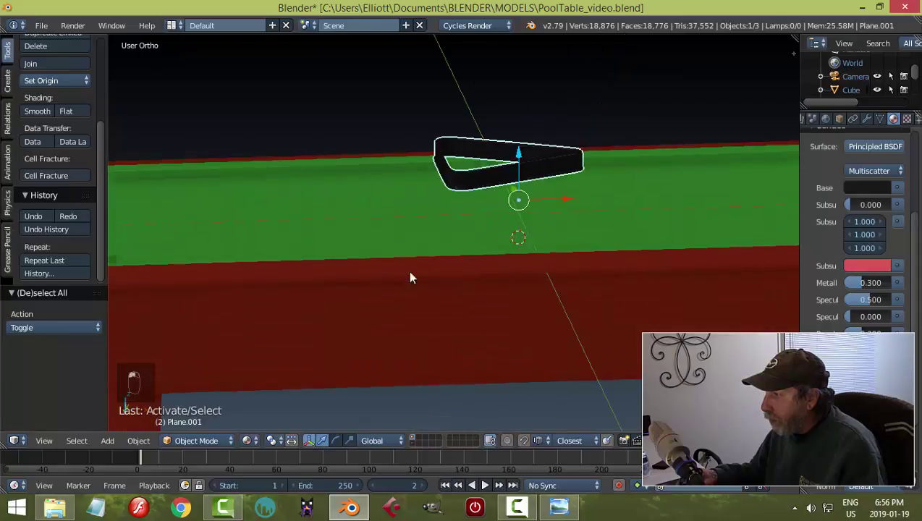
click(37, 110)
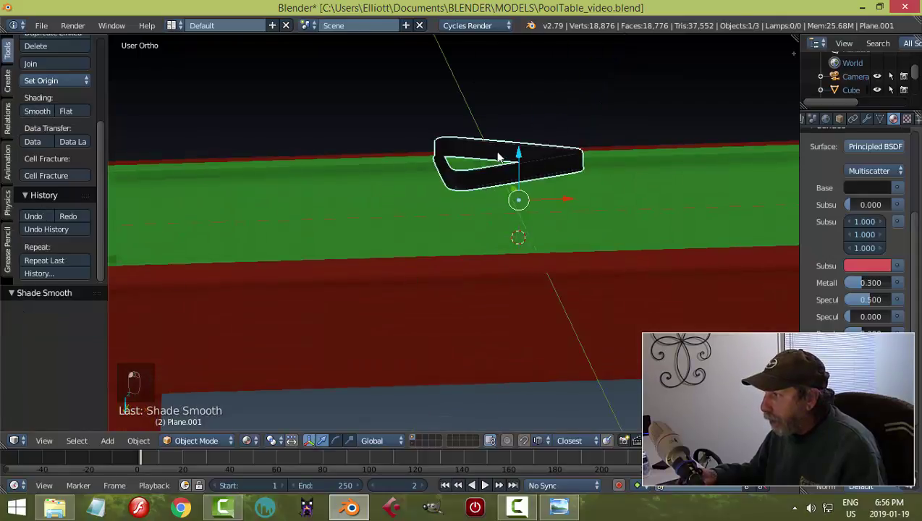
drag(524, 157, 519, 201)
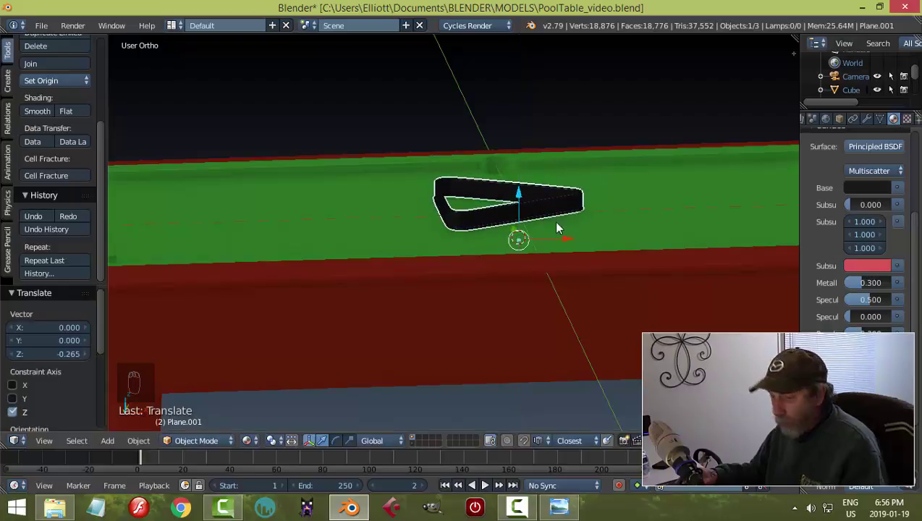
key(a)
Change the table's red material to a Principled BSDF with a dark red base colour, metallic 0.5 and roughness 0.4.
middle_drag(519, 218, 552, 288)
right_click(552, 288)
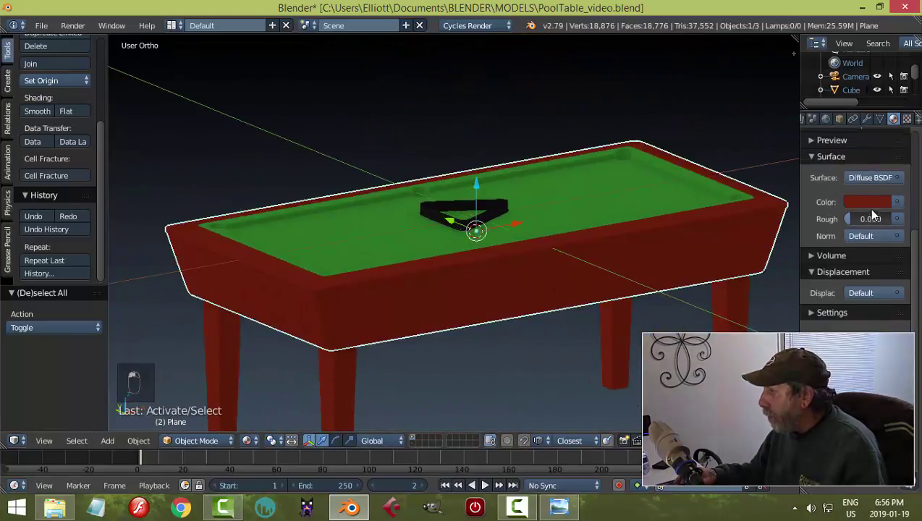
click(872, 178)
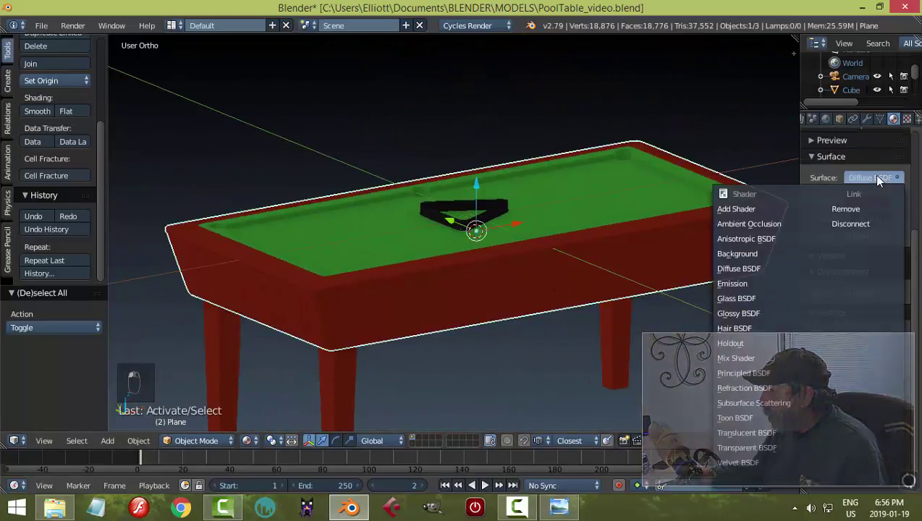
click(742, 372)
click(873, 220)
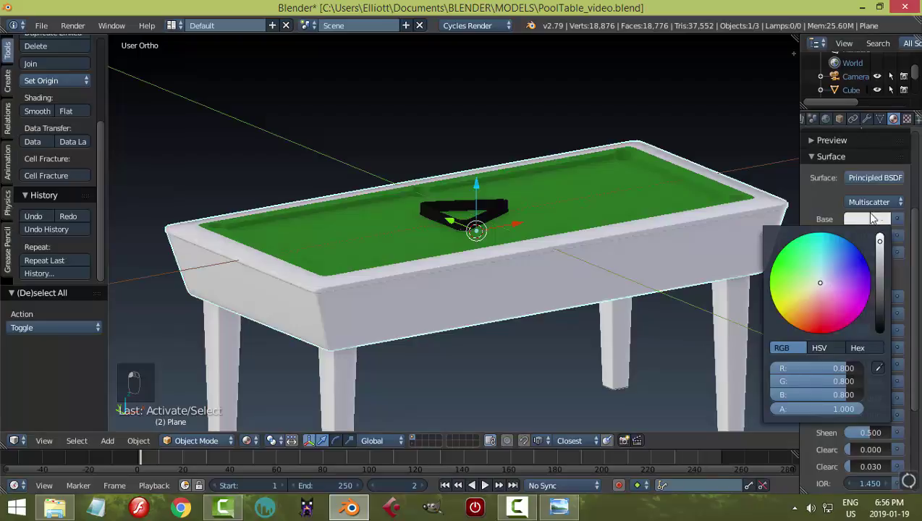
mouse_move(849, 295)
mouse_down()
mouse_move(829, 299)
mouse_move(804, 326)
mouse_move(811, 330)
mouse_up()
drag(880, 242, 881, 292)
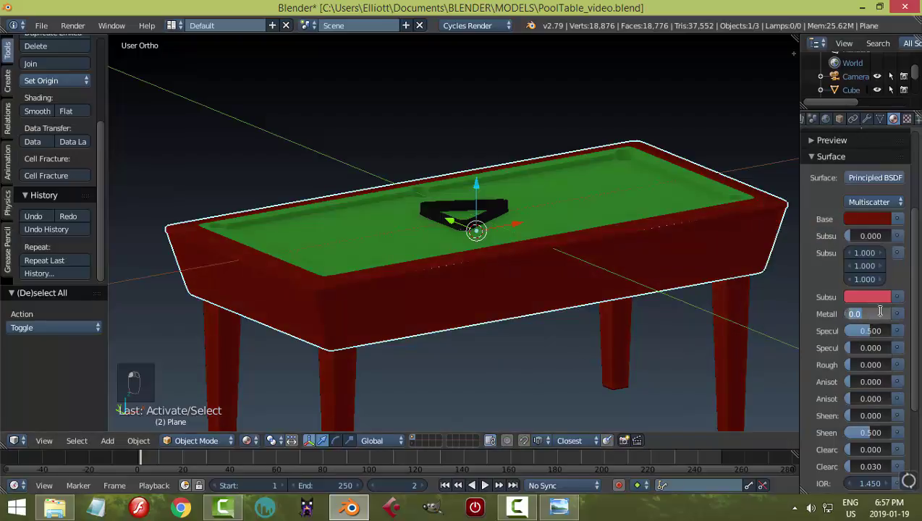
text(0.5)
key(Return)
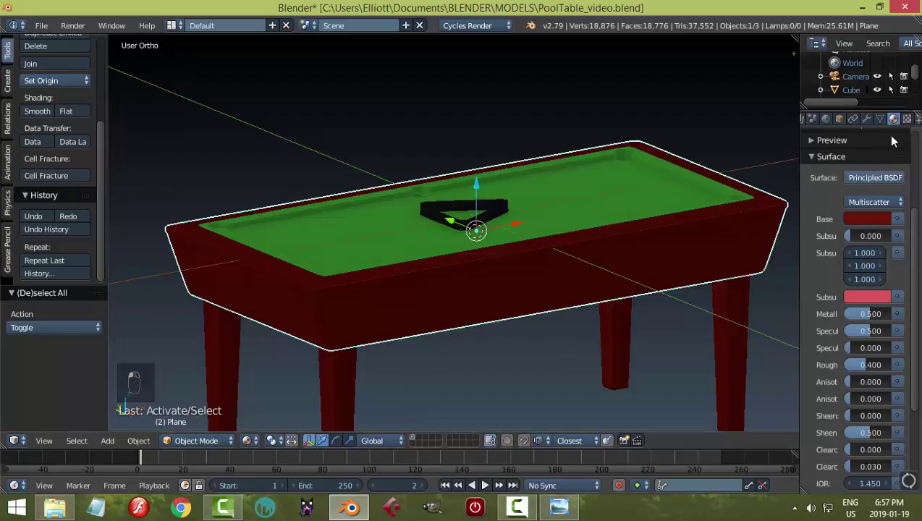
Change the table's green material to a Principled BSDF with a medium green base colour, metallic 0.1 and roughness 0.5.
scroll(914, 269, up, 5)
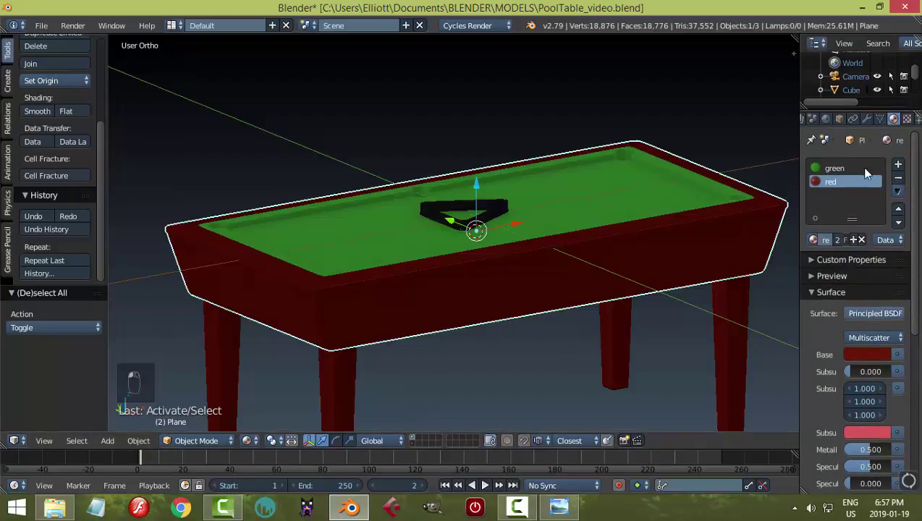
click(860, 168)
click(876, 312)
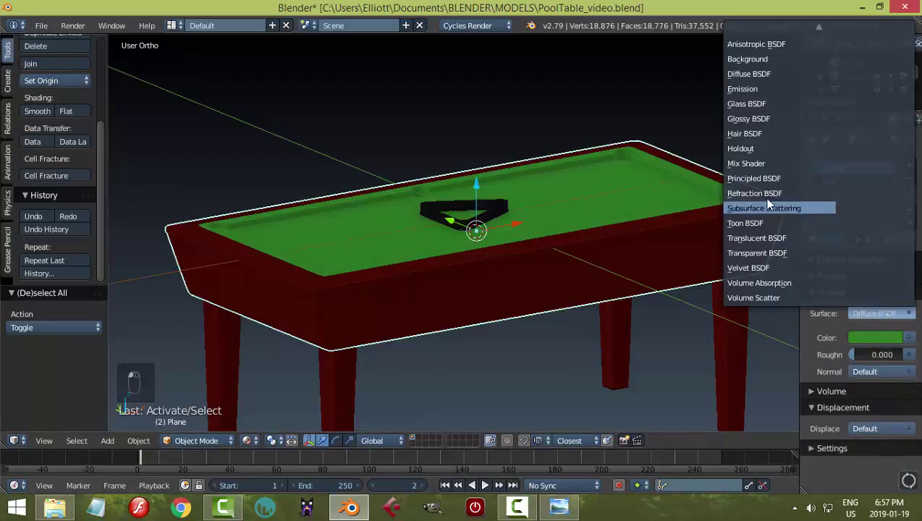
click(764, 178)
click(866, 354)
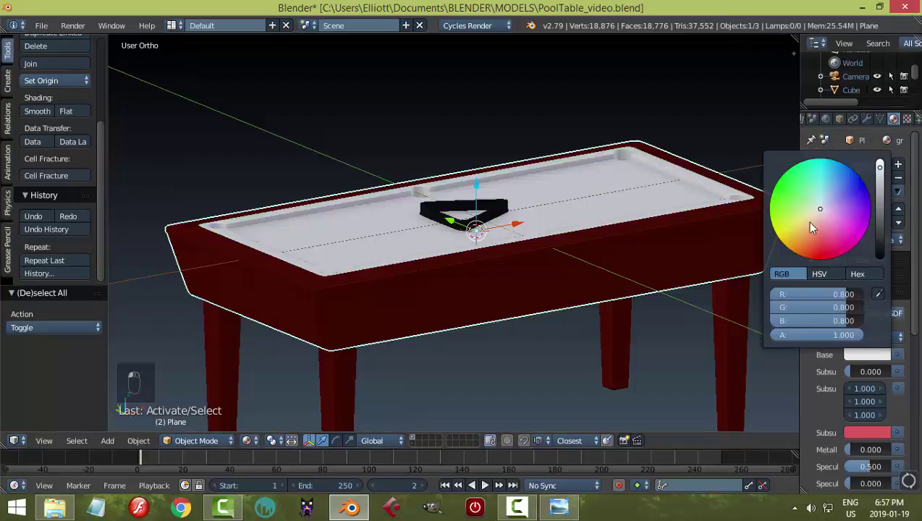
drag(813, 204, 780, 197)
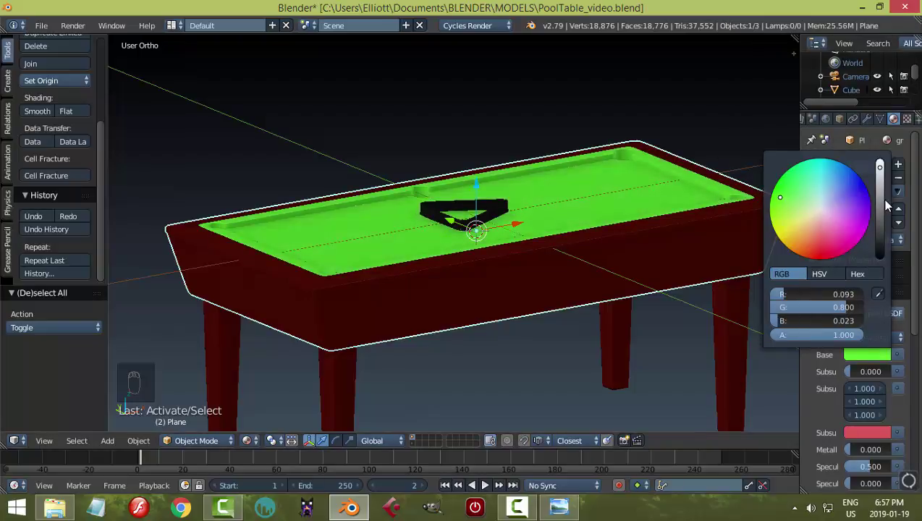
drag(882, 202, 879, 206)
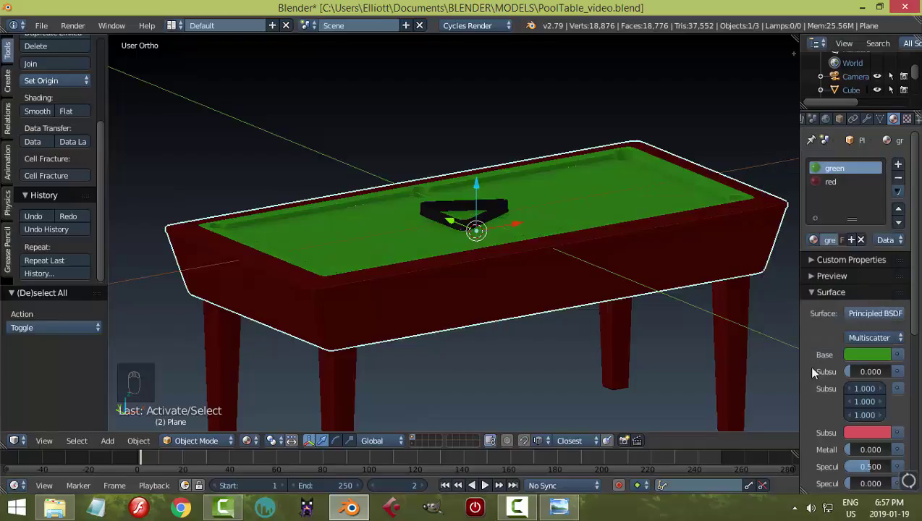
drag(914, 330, 911, 411)
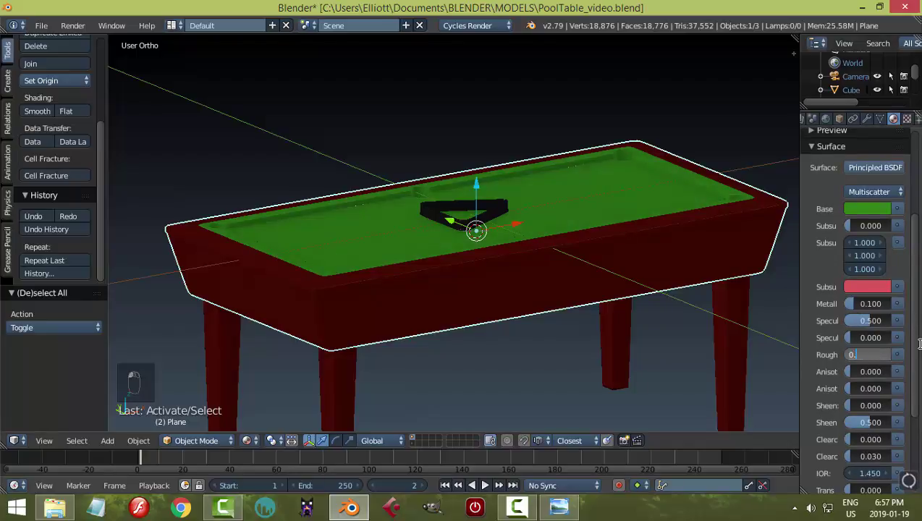
Deselect the table and save the file with the updated materials.
key(a)
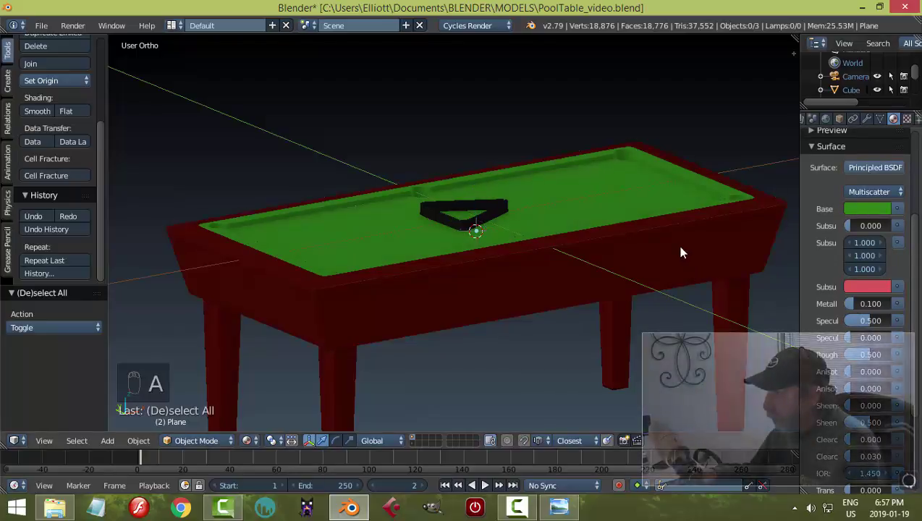
middle_drag(676, 246, 659, 262)
key(ctrl+s)
click(658, 257)
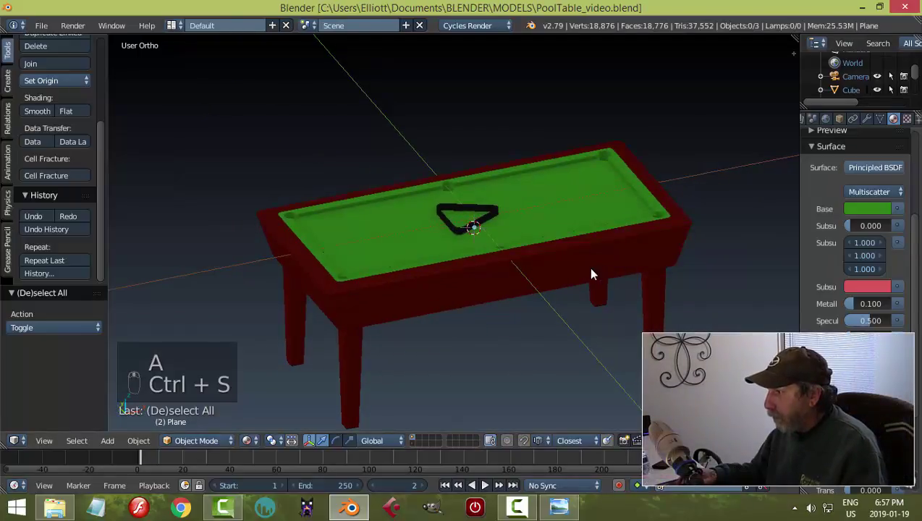
middle_drag(590, 270, 544, 286)
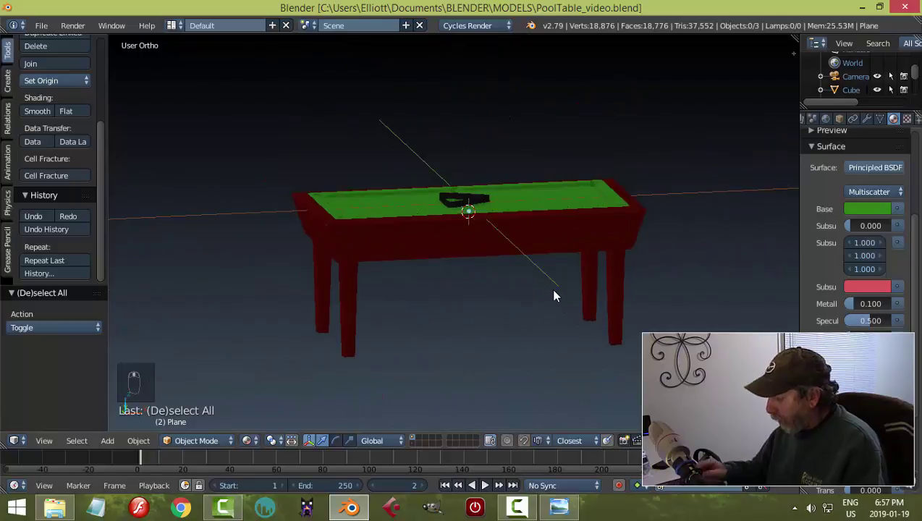
Raise the whole table and rack about 2.656 along Z to stand the legs on the ground line, deselect, and recentre the 3D cursor.
key(a)
key(KP_1)
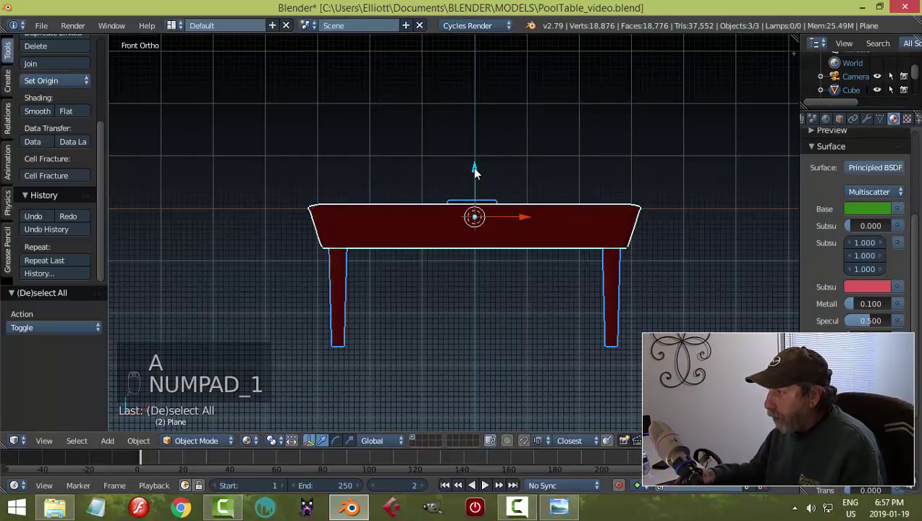
drag(475, 170, 499, 429)
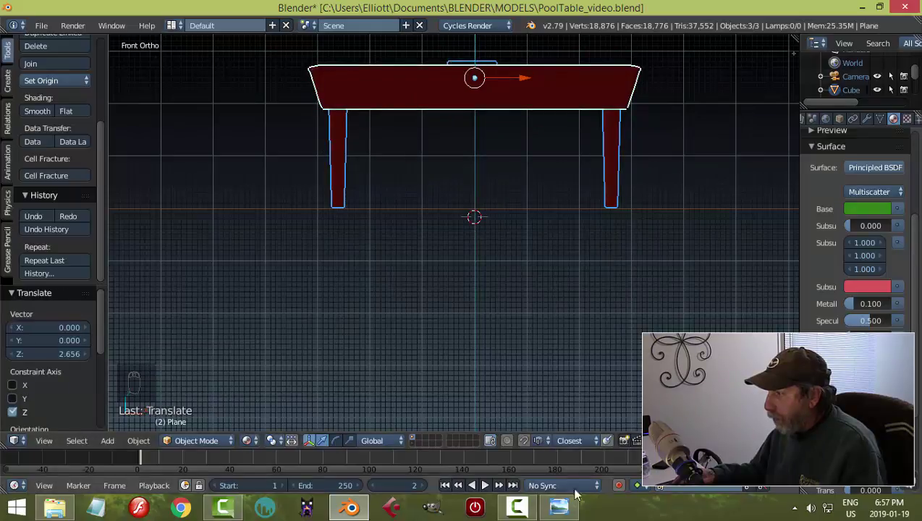
key(a)
mouse_move(579, 323)
middle_down()
mouse_move(573, 342)
mouse_move(572, 328)
middle_up()
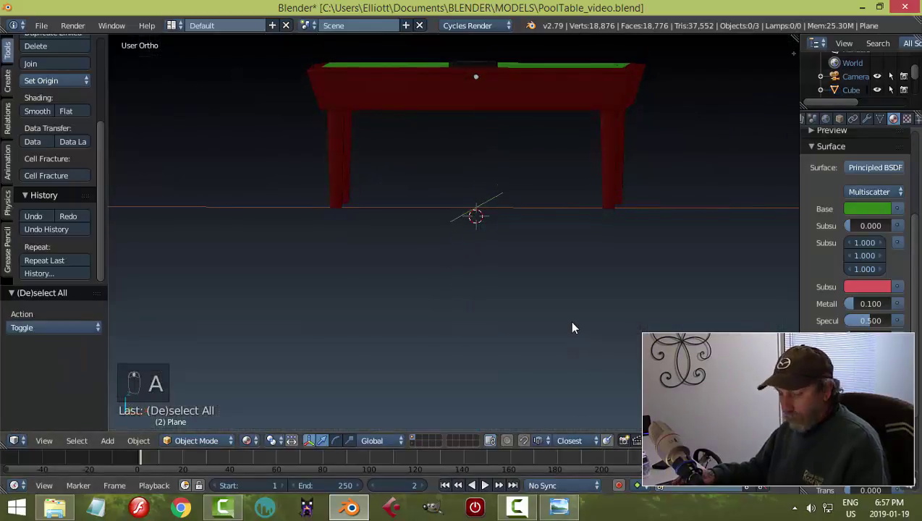
key(shift+c)
middle_drag(481, 335, 515, 360)
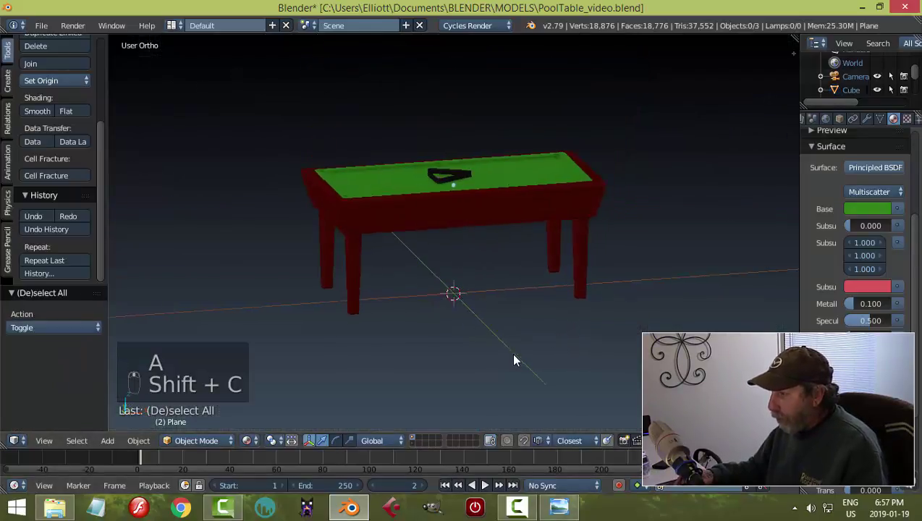
Add a floor plane at the origin, scale it by 20, and give it a new light grey diffuse material.
key(shift+a)
mouse_move(500, 283)
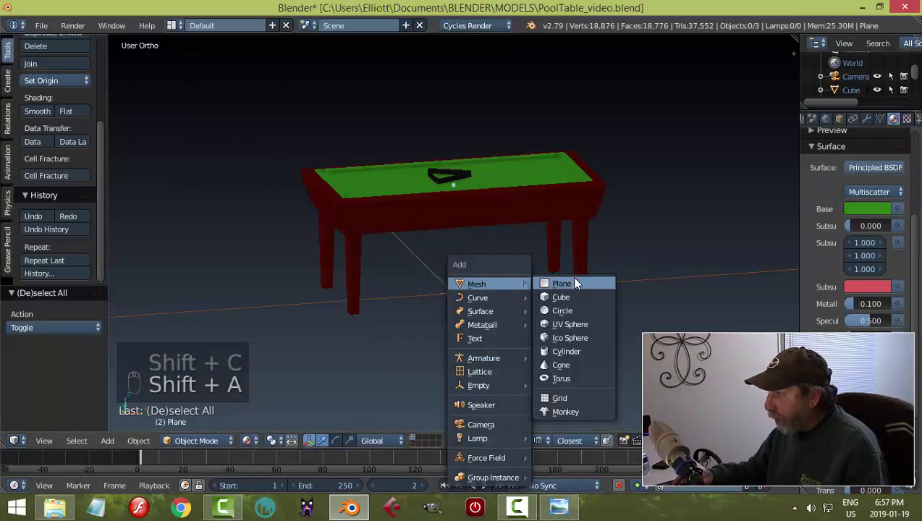
click(576, 283)
text(s2)
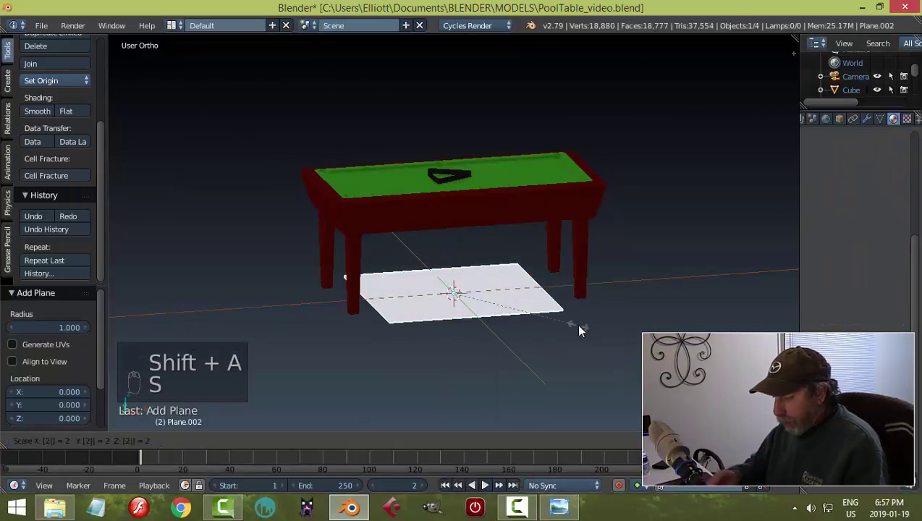
text(0)
key(Return)
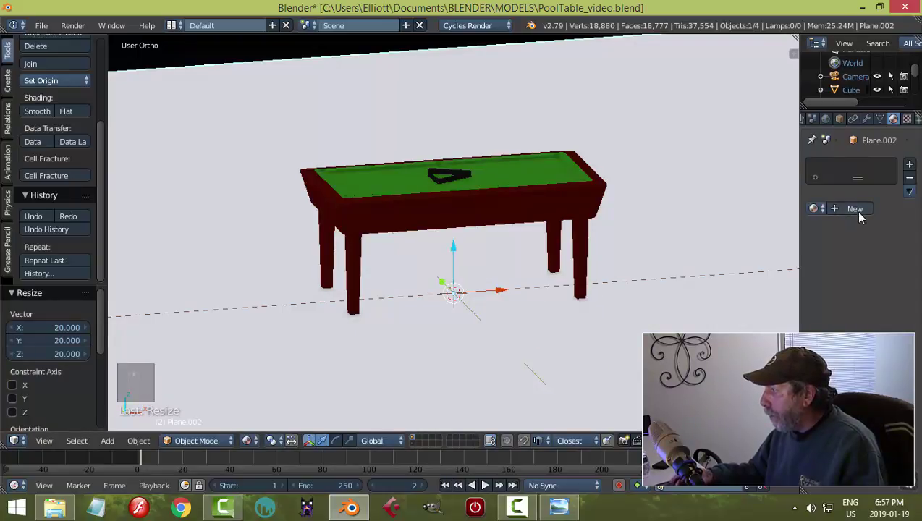
click(853, 210)
click(876, 306)
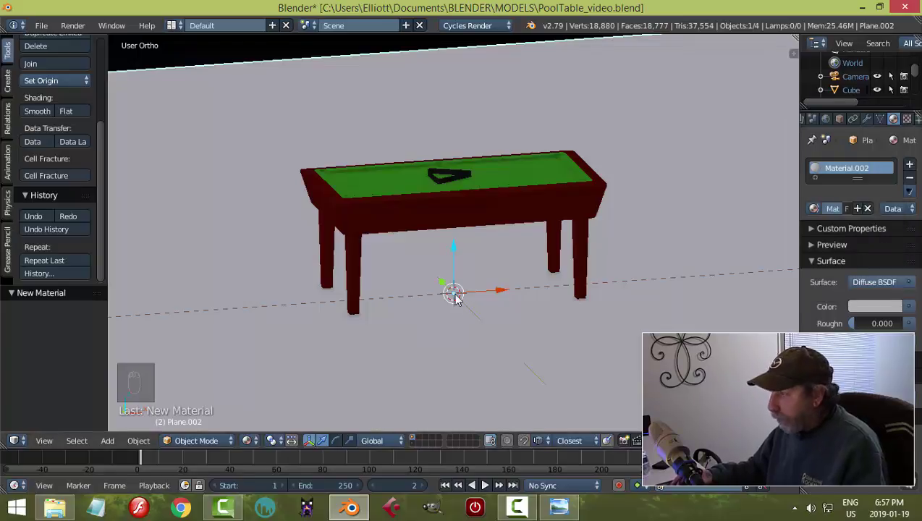
Show the layer holding the lamp and camera, and change the lamp to a Sun with size 0.3.
click(414, 444)
scroll(540, 287, down, 3)
right_click(520, 144)
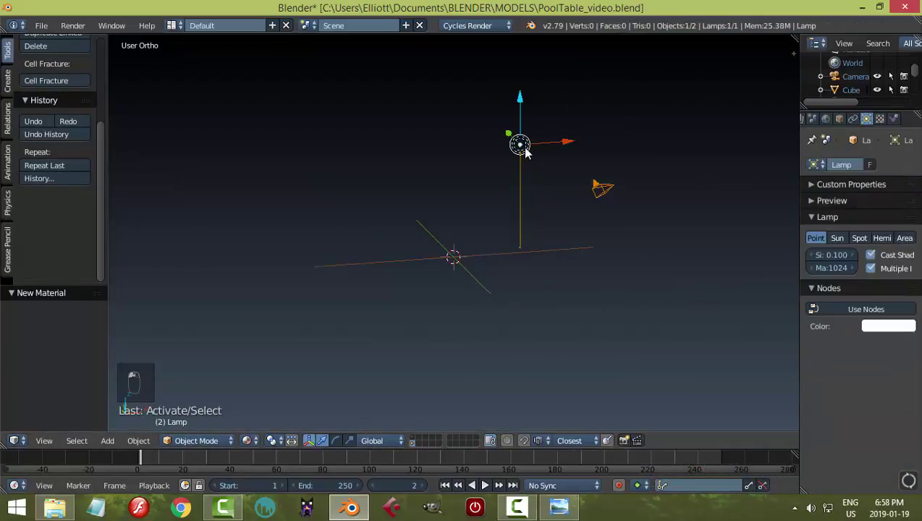
click(838, 254)
text(0.)
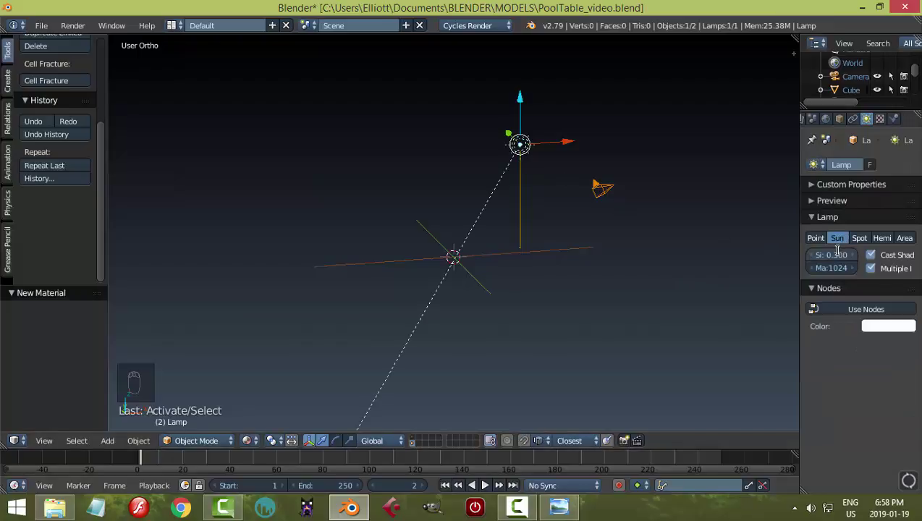
Enable nodes for the sun lamp and give its emission a pale yellow colour with strength 4.
click(867, 309)
click(870, 333)
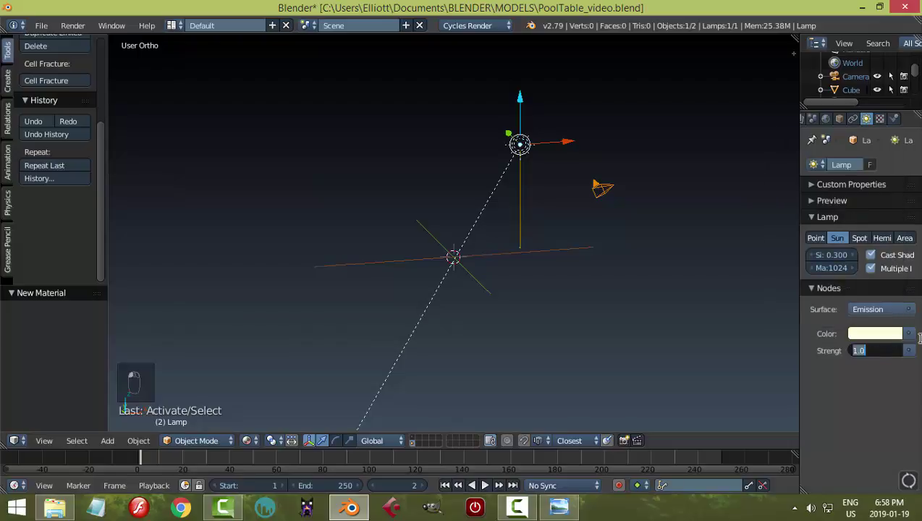
text(4)
key(Return)
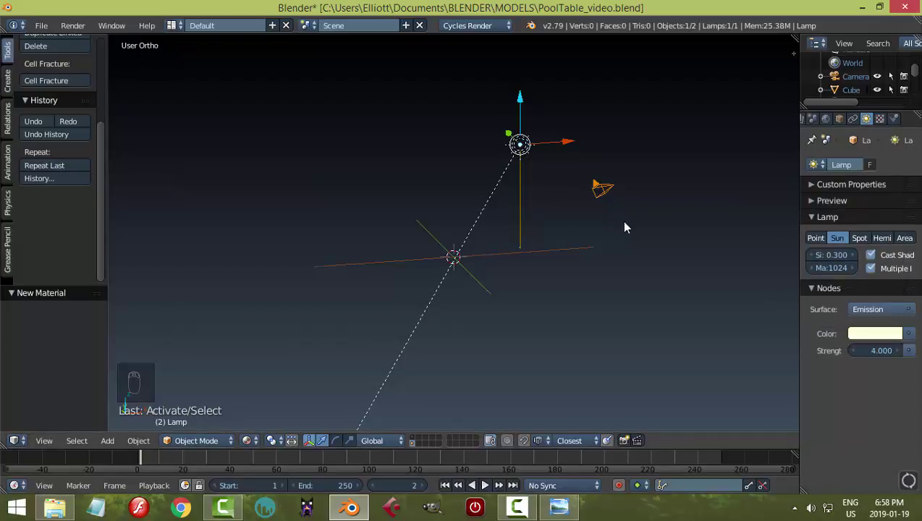
Duplicate the sun lamp, move the copy about -5.855 along X, and rotate it about -75.9° to shine from the opposite side.
middle_drag(626, 228, 611, 256)
key(shift+d)
right_click(613, 257)
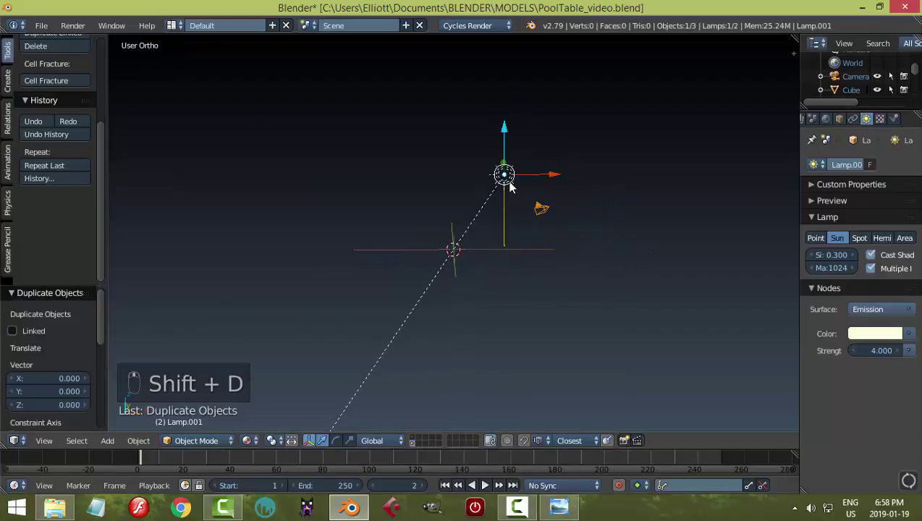
middle_drag(510, 187, 531, 172)
drag(528, 170, 426, 240)
key(r)
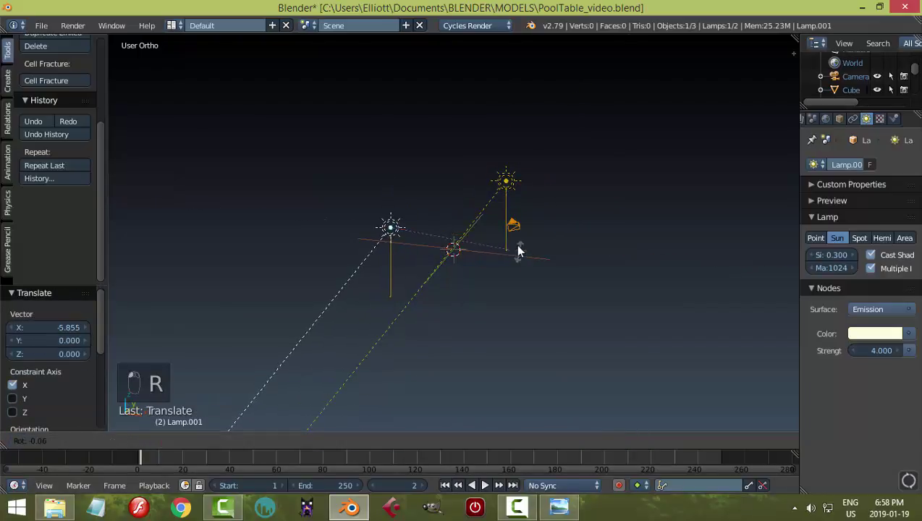
click(403, 208)
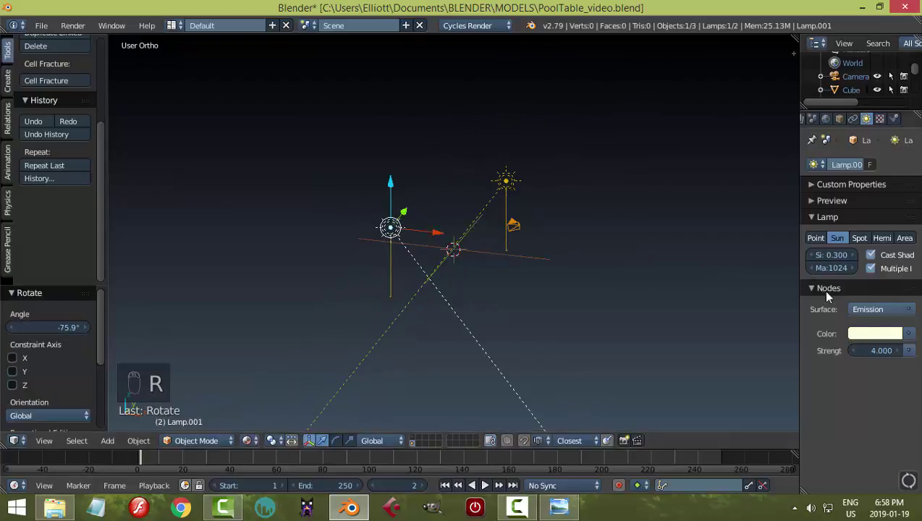
Give the second sun lamp a pale lavender-pink colour with strength 3, and save the file over the existing one.
click(869, 334)
click(834, 190)
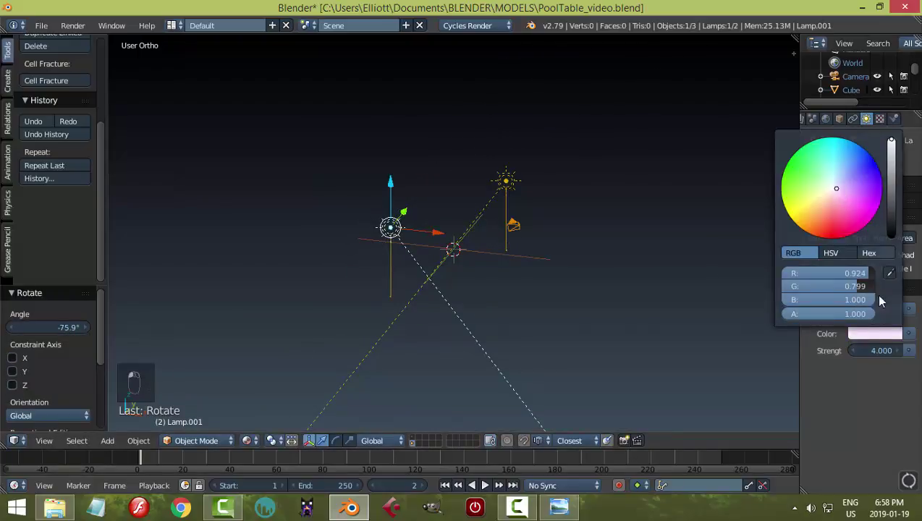
click(872, 351)
key(Return)
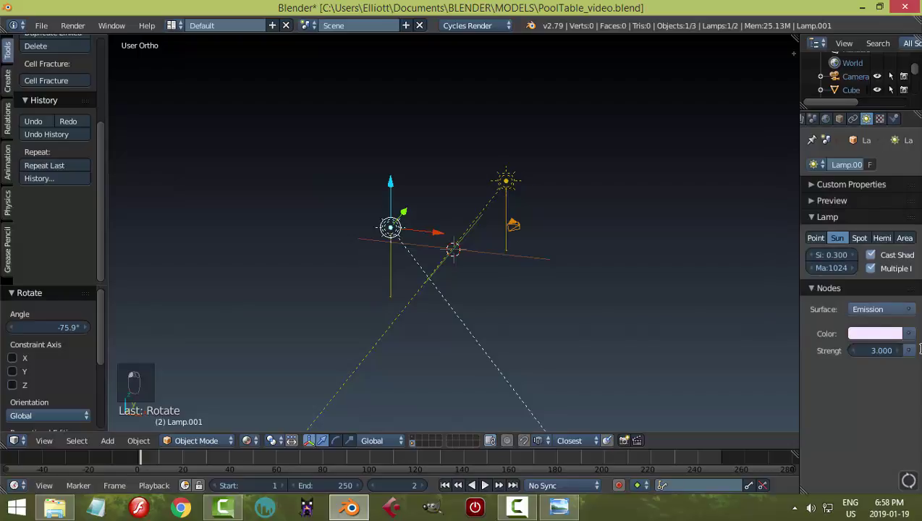
key(ctrl+s)
click(651, 288)
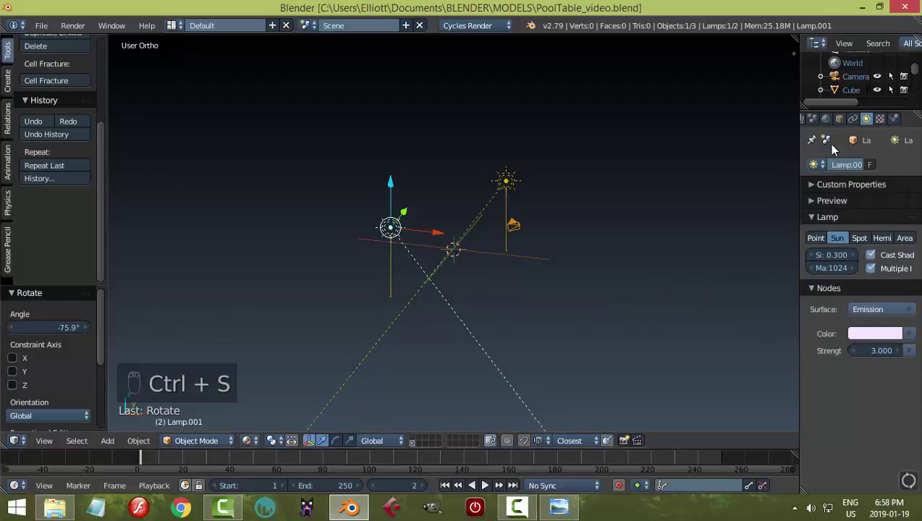
Set the world background colour to an Environment Texture using Lobby-Center_8k_TMap.jpg from the HDR TEXTURES folder.
click(827, 120)
click(868, 238)
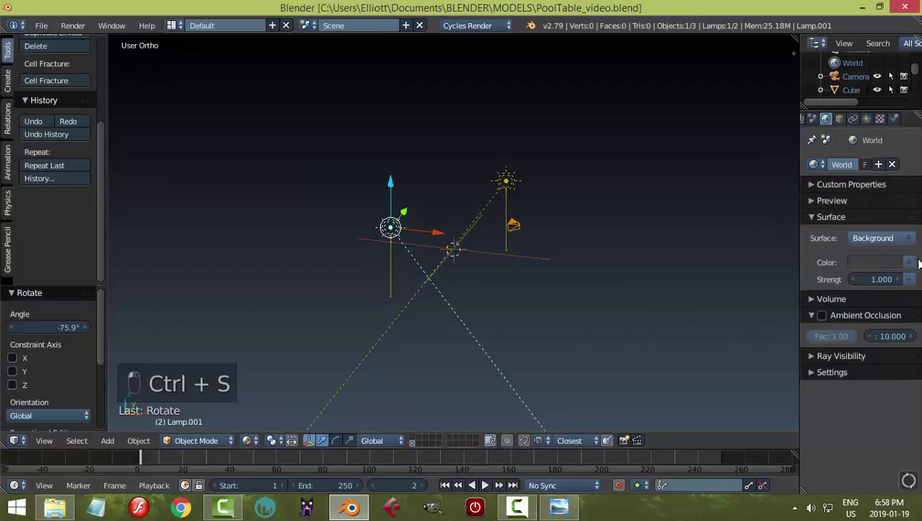
click(908, 266)
click(646, 113)
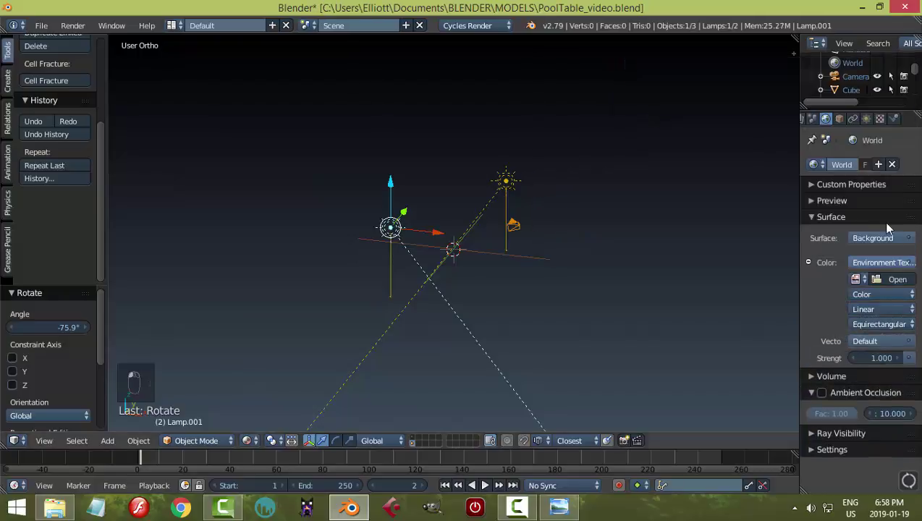
click(897, 279)
click(44, 153)
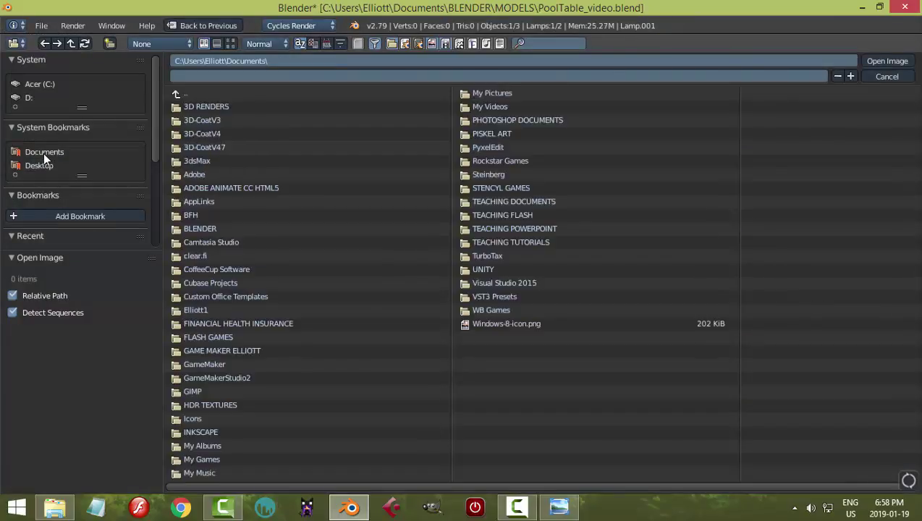
click(210, 405)
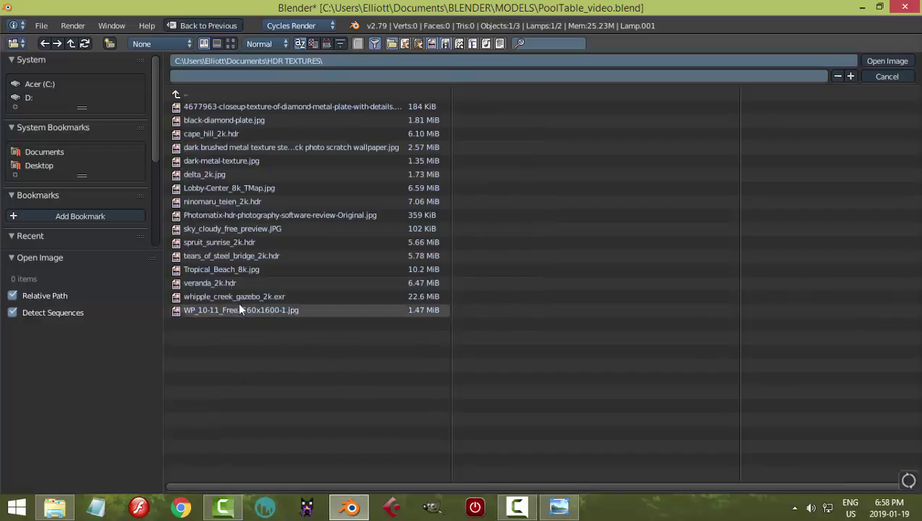
click(203, 187)
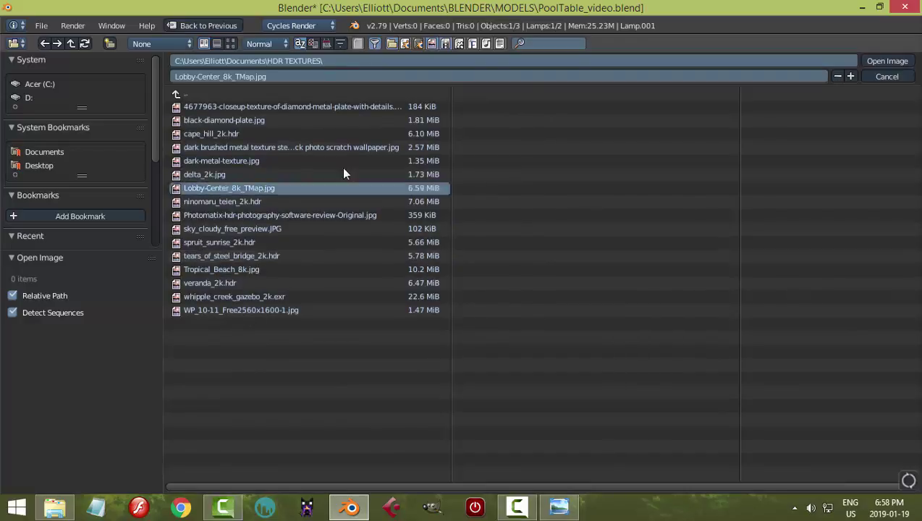
click(875, 62)
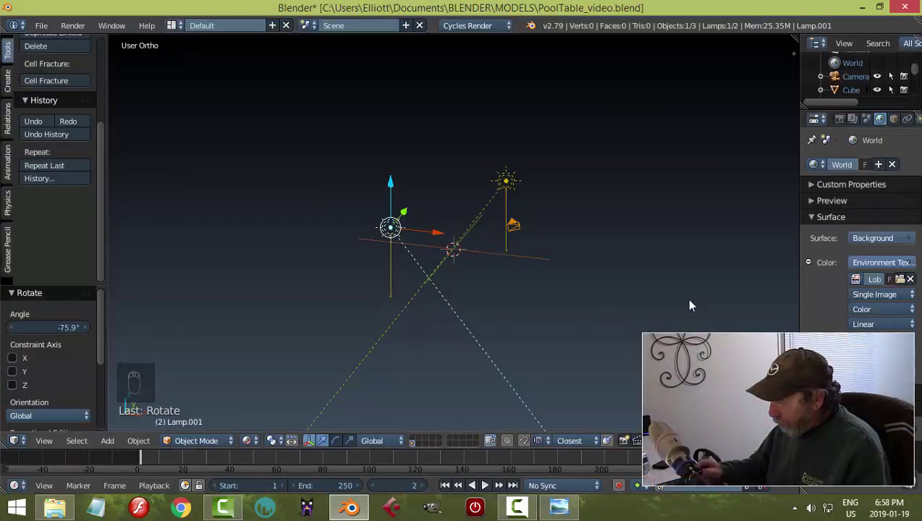
Show the table and floor together with the lamps, select the camera, and look through it.
click(412, 437)
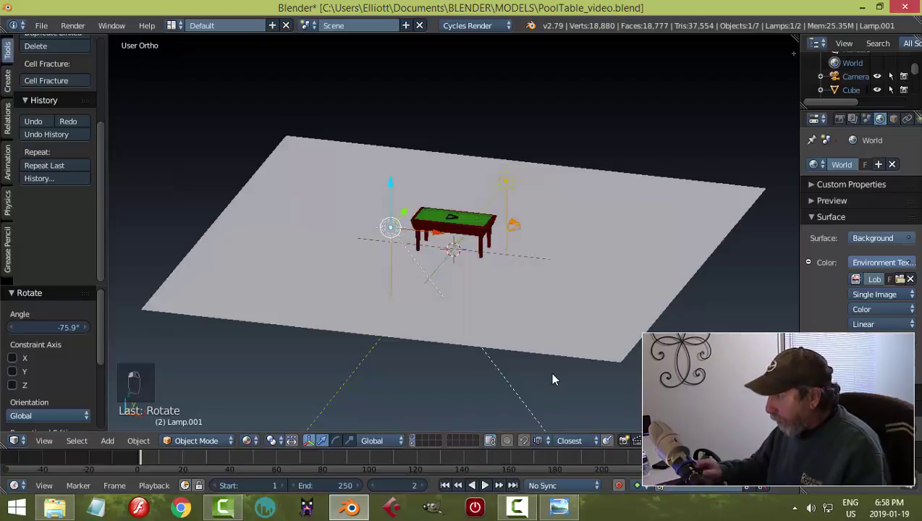
scroll(552, 377, up, 5)
right_click(607, 217)
middle_drag(666, 254, 615, 284)
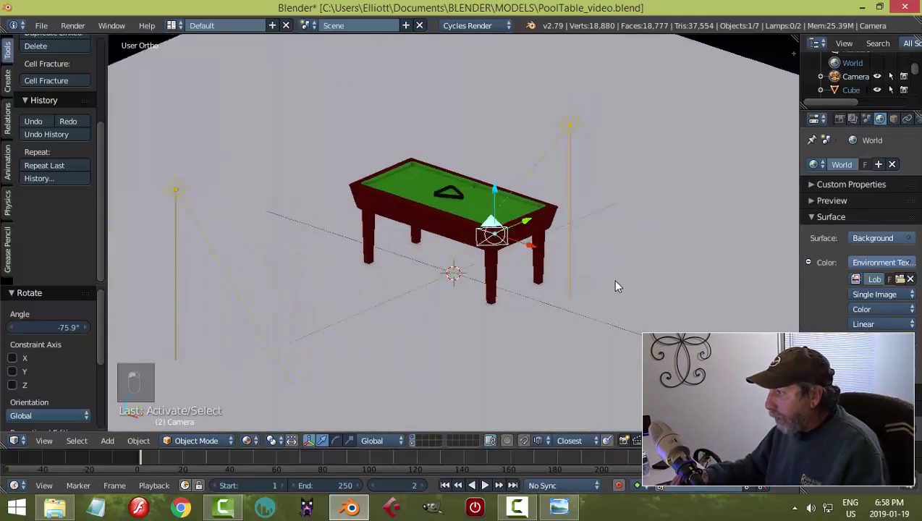
key(KP_0)
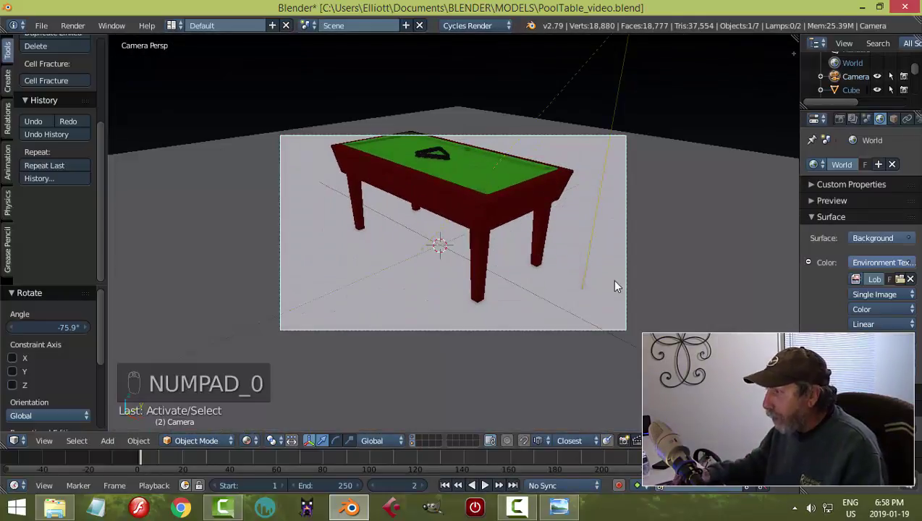
Lock the camera to the view and orbit it to frame the whole table from a higher angle.
scroll(615, 284, up, 2)
mouse_move(621, 288)
shift+middle_down()
mouse_move(630, 307)
mouse_move(622, 297)
shift+middle_up()
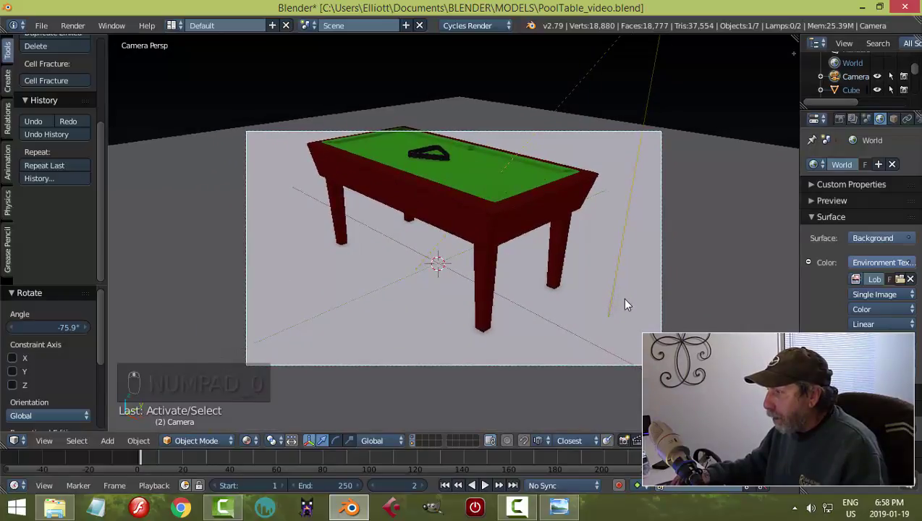
key(n)
scroll(730, 150, up, 5)
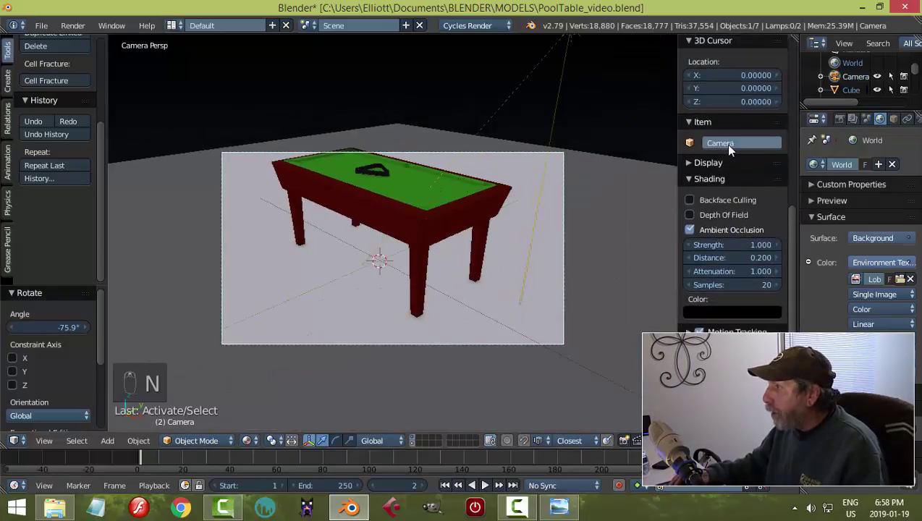
scroll(729, 152, up, 5)
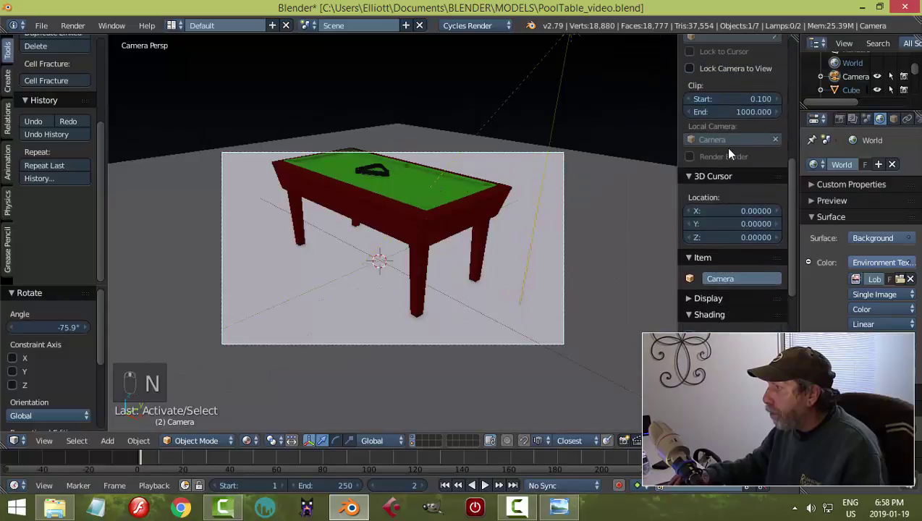
click(730, 151)
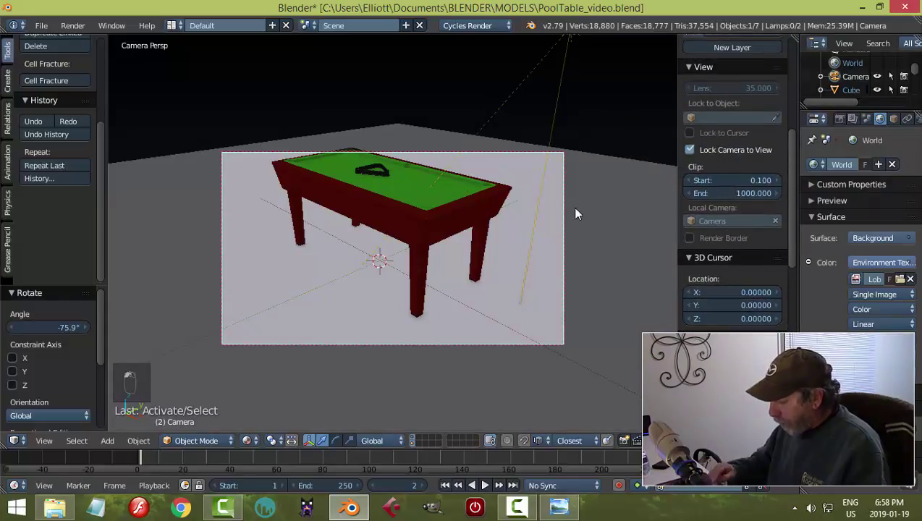
key(n)
key(Home)
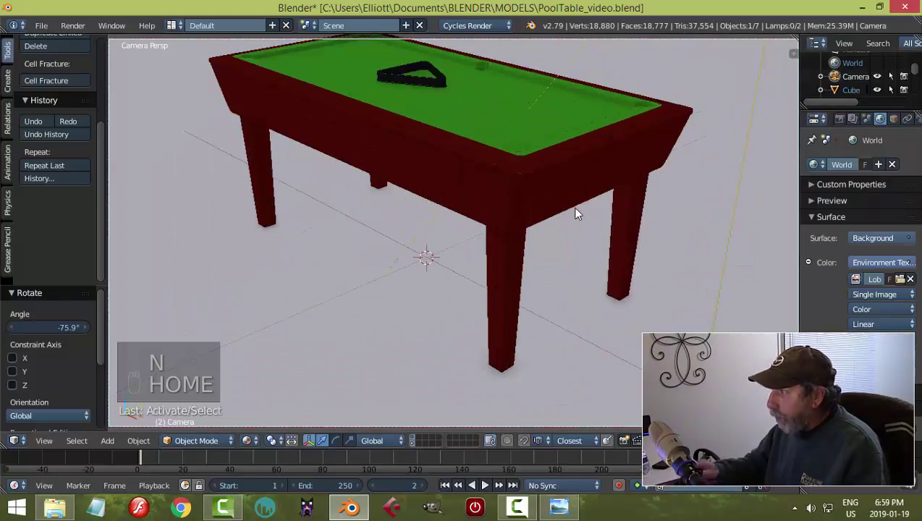
middle_drag(559, 205, 561, 282)
Preview the scene in rendered shading, and hide the floor plane after returning to solid shading.
key(shift+z)
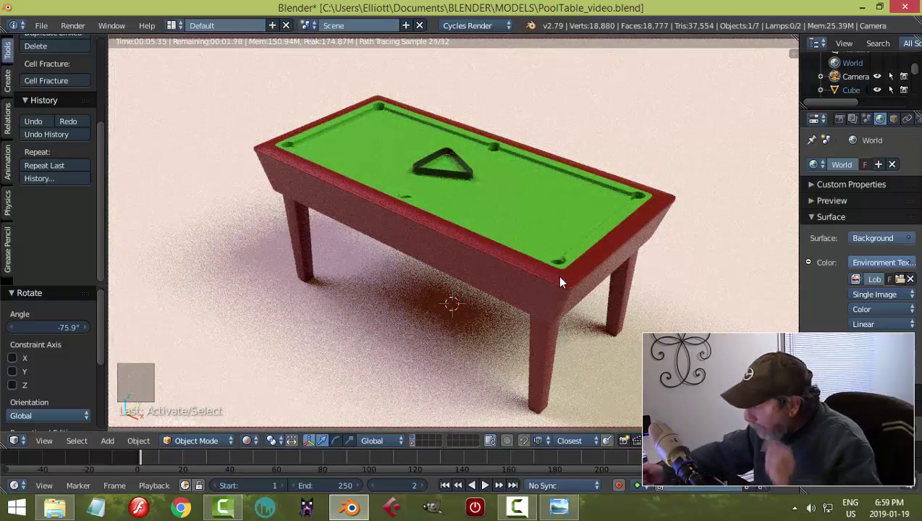
key(shift+z)
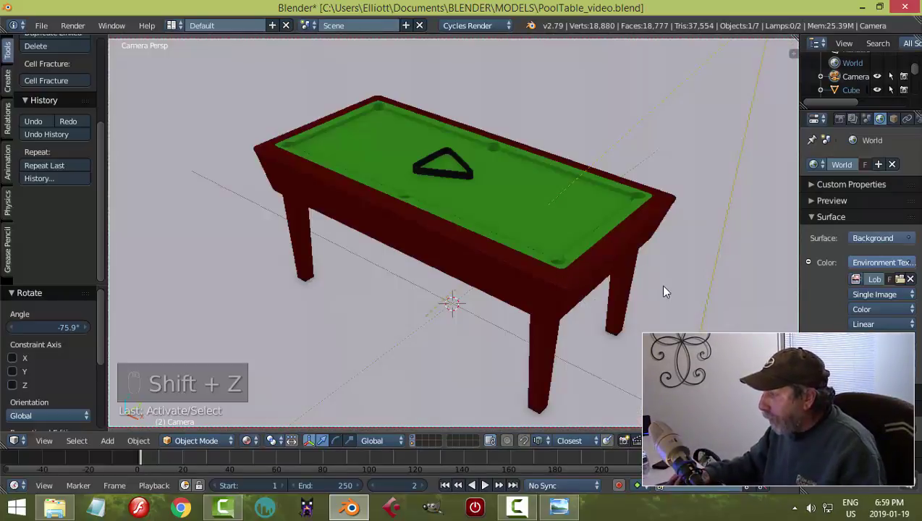
key(h)
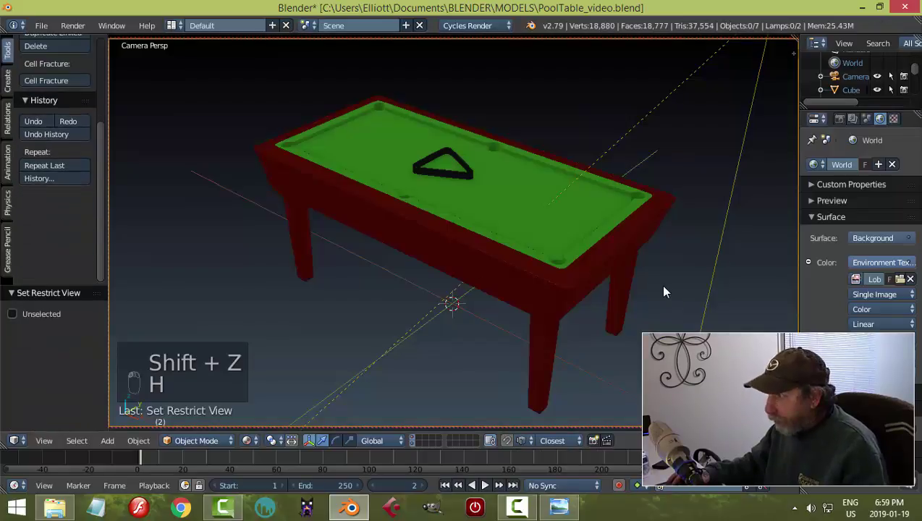
Preview the scene in rendered shading and orbit the locked camera to frame the table closer from its other side.
key(shift+z)
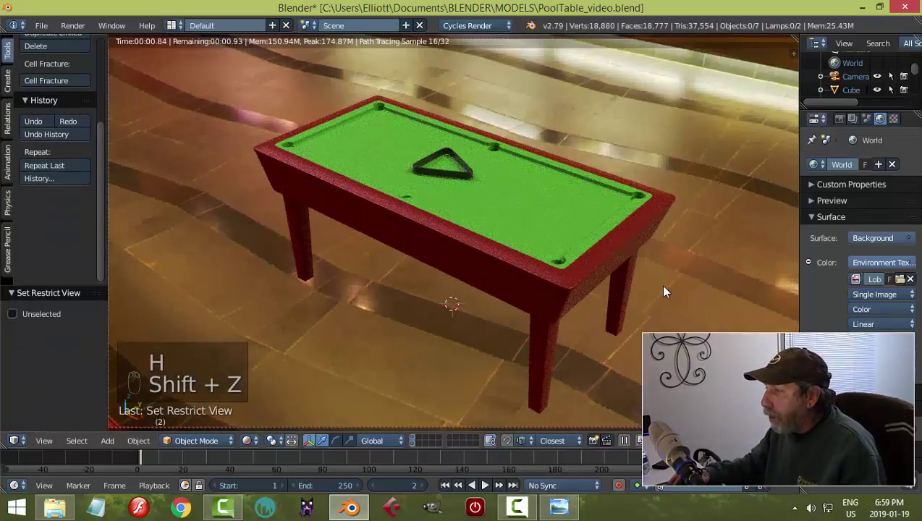
mouse_move(665, 289)
middle_down()
mouse_move(686, 312)
mouse_move(531, 309)
middle_up()
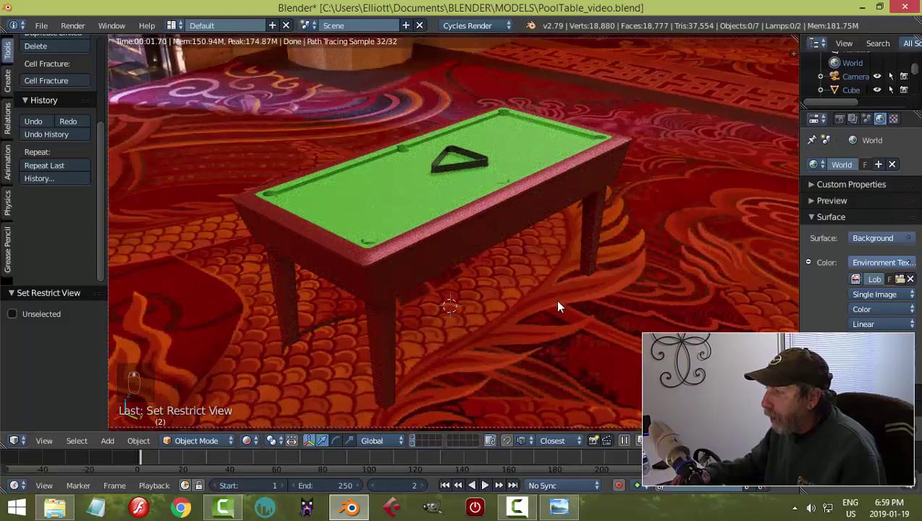
mouse_move(558, 300)
middle_down()
mouse_move(577, 309)
mouse_move(556, 314)
mouse_move(592, 305)
middle_up()
scroll(559, 302, up, 1)
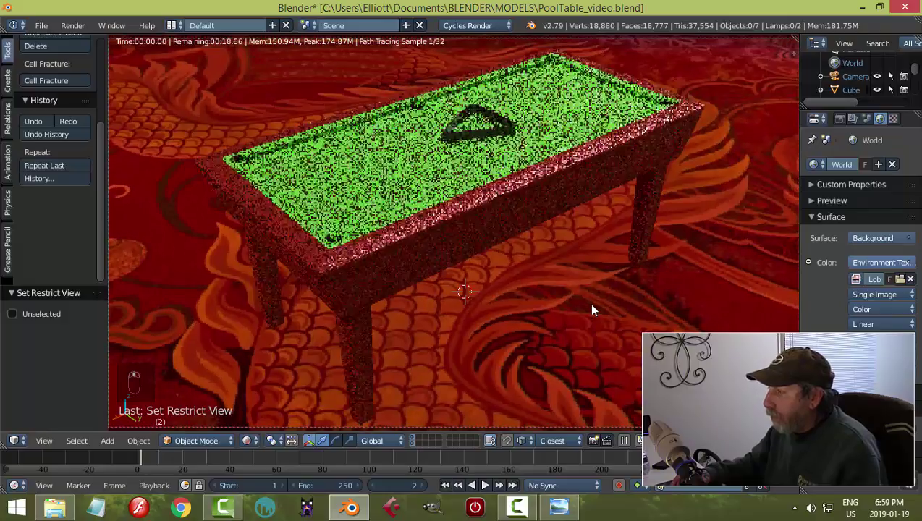
Try a brown base colour on the table's red material, and set it back to dark red.
right_click(535, 208)
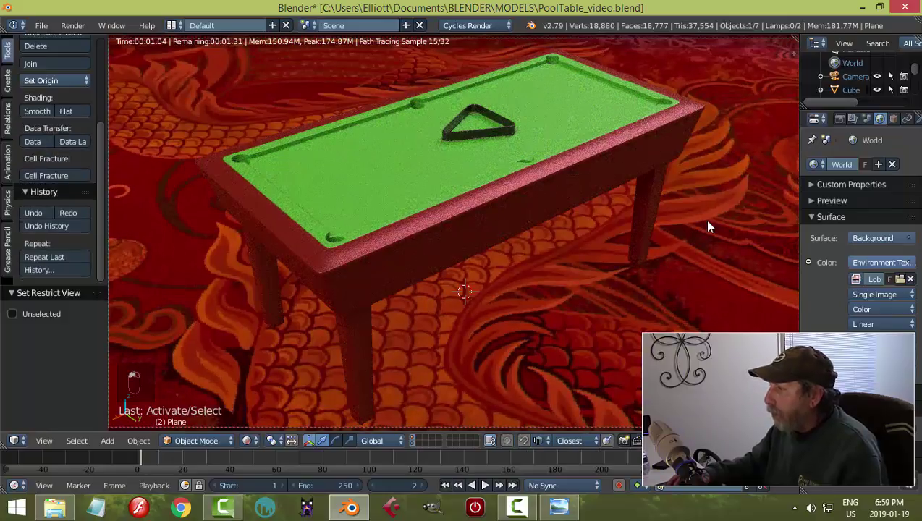
click(894, 122)
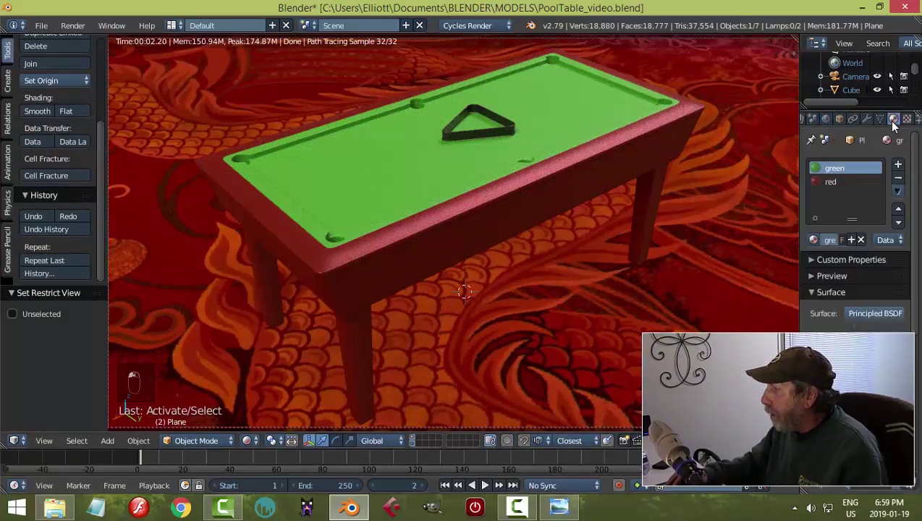
click(829, 183)
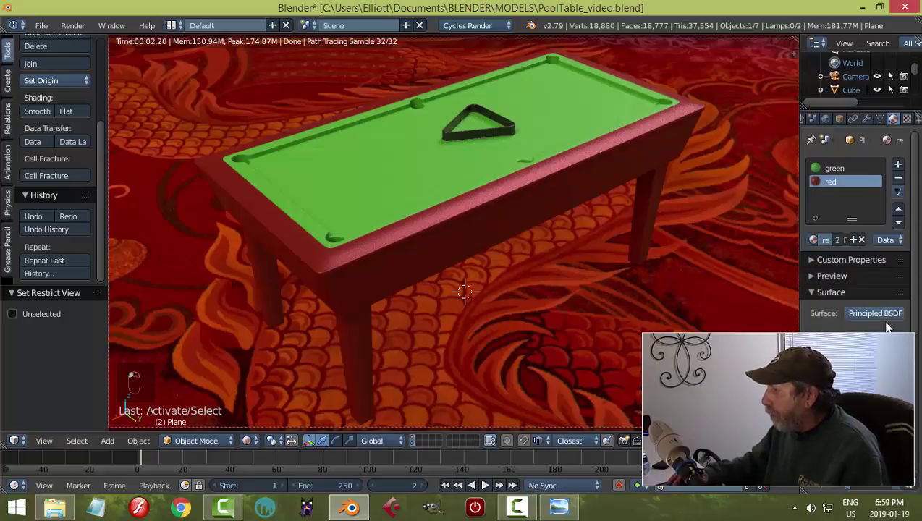
click(873, 354)
click(808, 256)
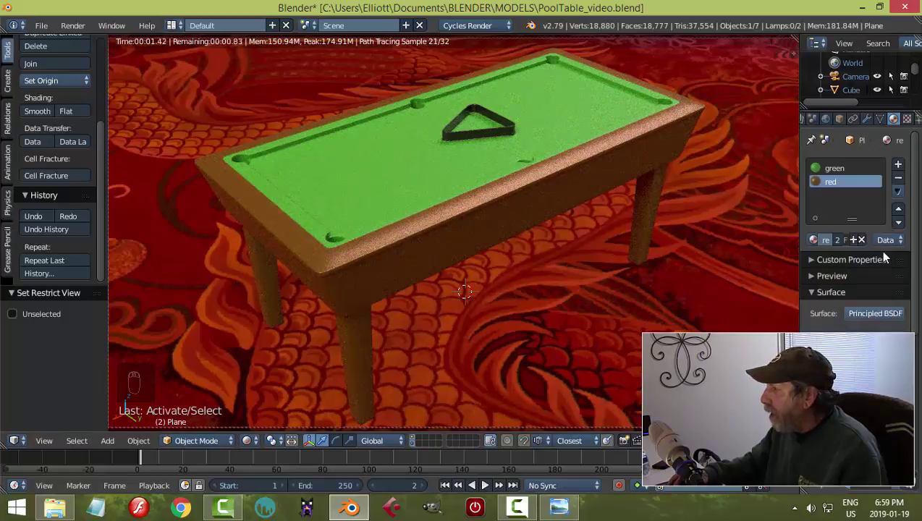
click(857, 332)
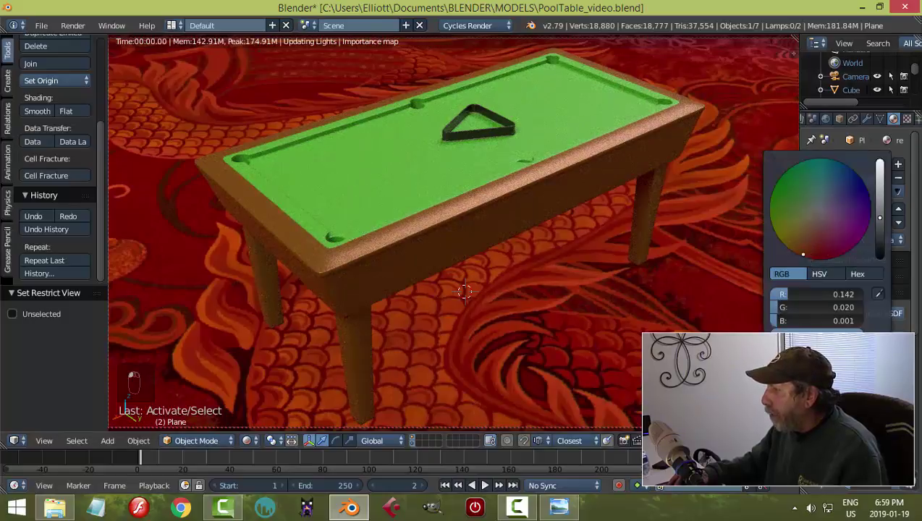
click(815, 256)
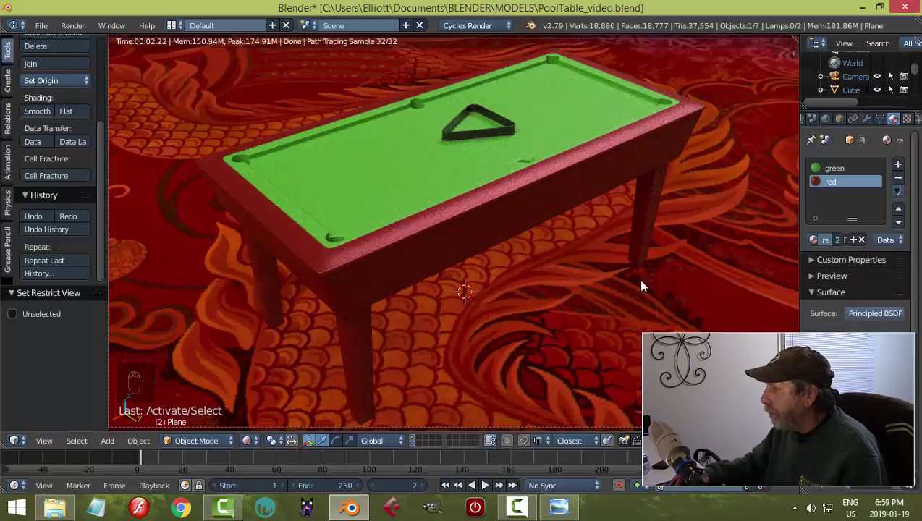
Unhide the floor plane and darken its diffuse colour to a medium grey.
key(alt+h)
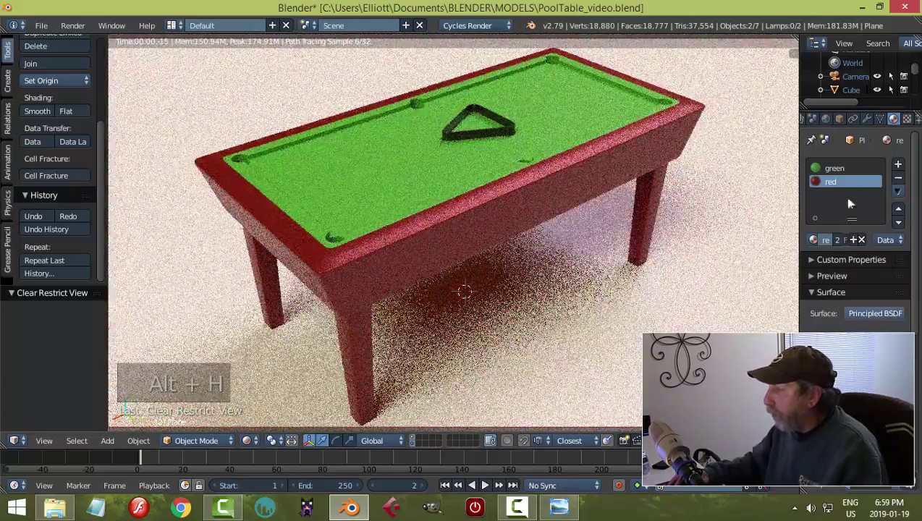
right_click(789, 210)
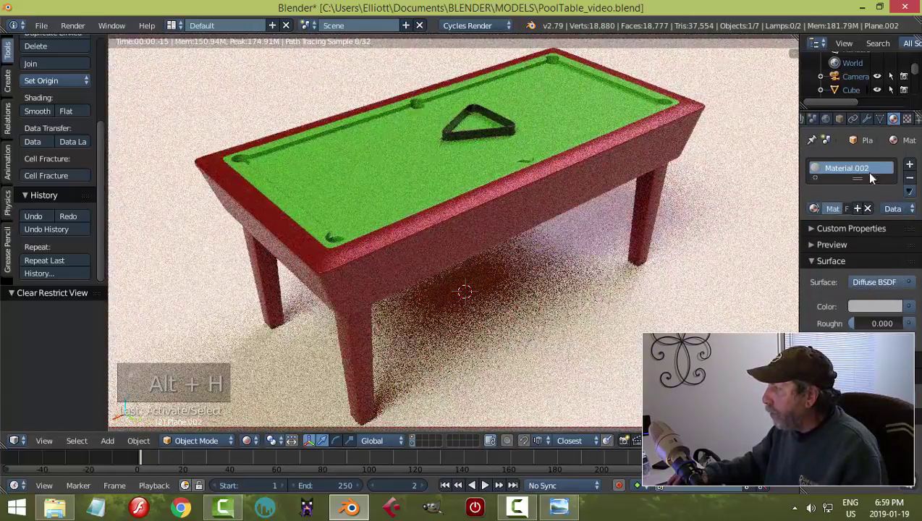
click(873, 306)
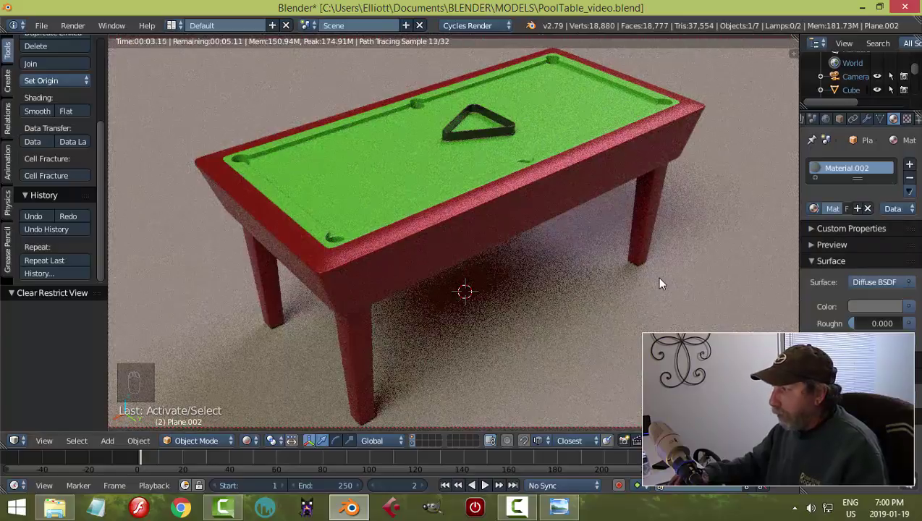
Return to solid shading, save over PoolTable_video.blend, and render the camera view.
key(shift+z)
key(ctrl+s)
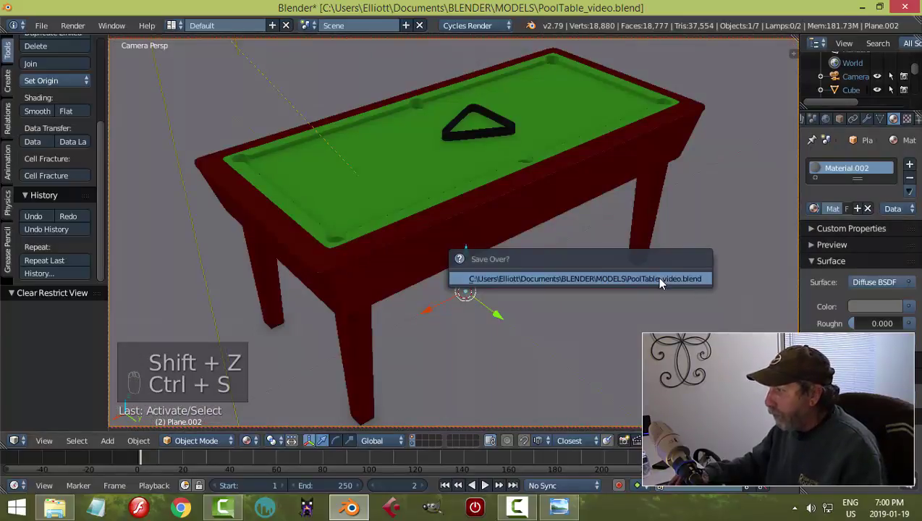
click(659, 283)
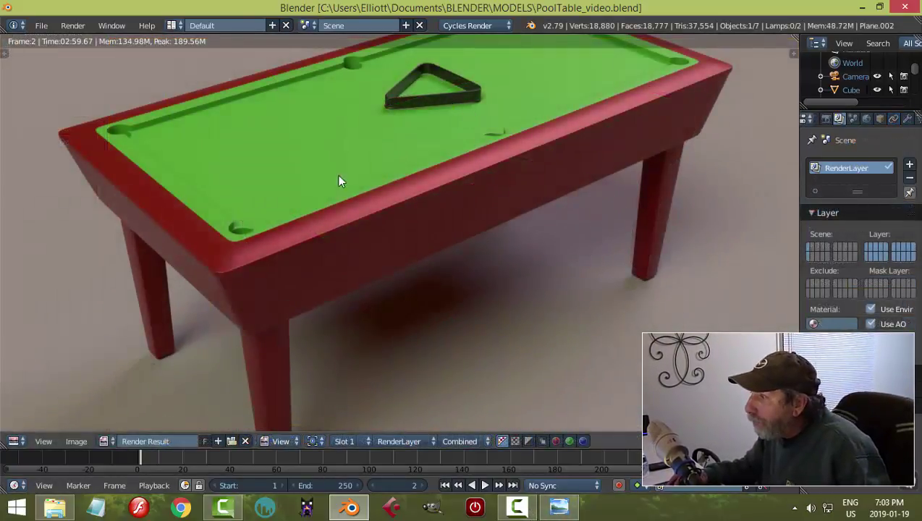
key(Escape)
Leave the camera view and lower the triangular rack about 0.013 along Z and slightly further, onto the cloth.
right_click(450, 138)
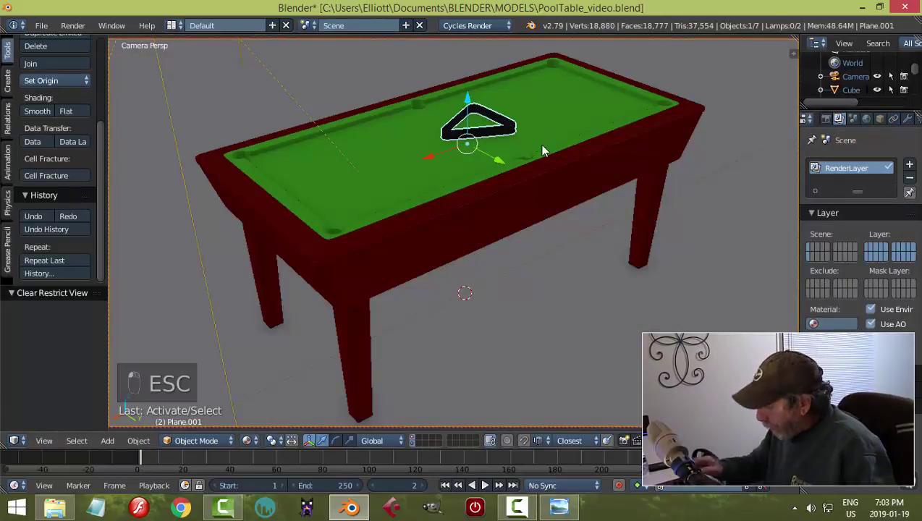
key(KP_0)
scroll(539, 144, up, 6)
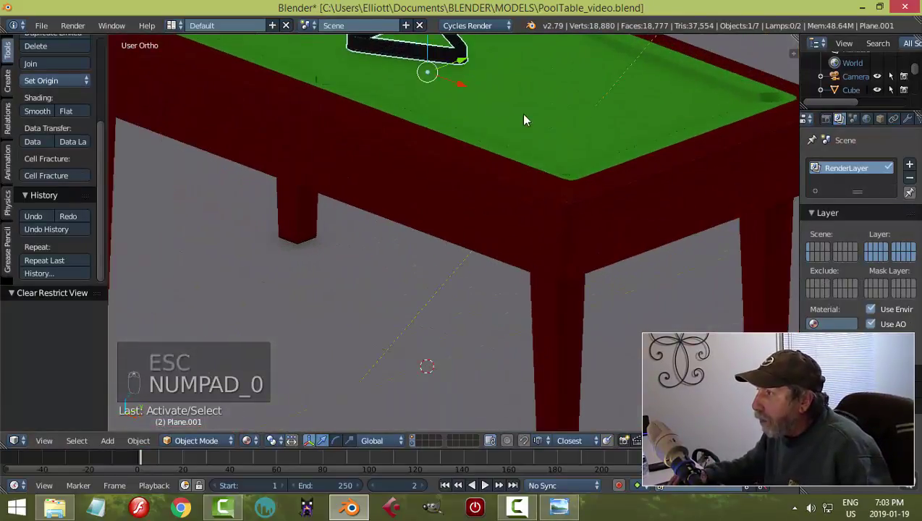
shift+middle_drag(524, 115, 507, 242)
scroll(506, 242, up, 3)
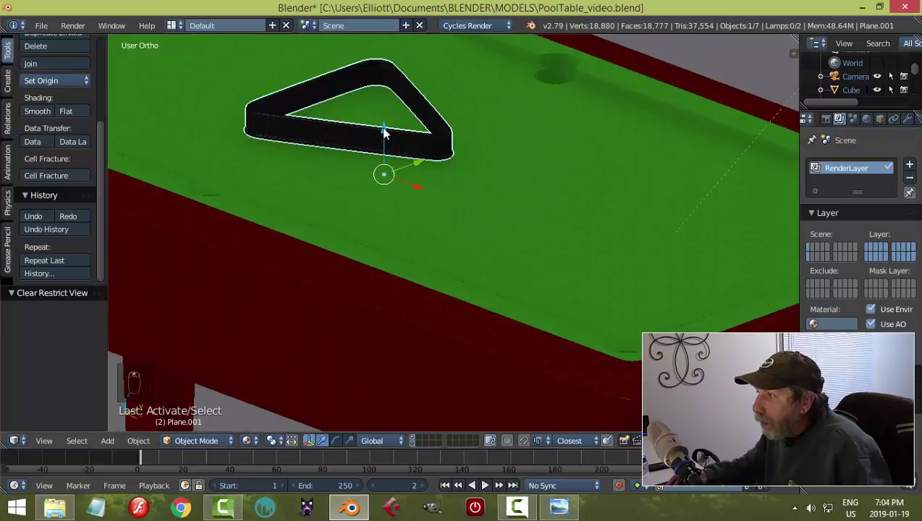
drag(384, 132, 387, 137)
scroll(389, 136, up, 3)
shift+middle_drag(409, 117, 509, 200)
scroll(508, 200, up, 2)
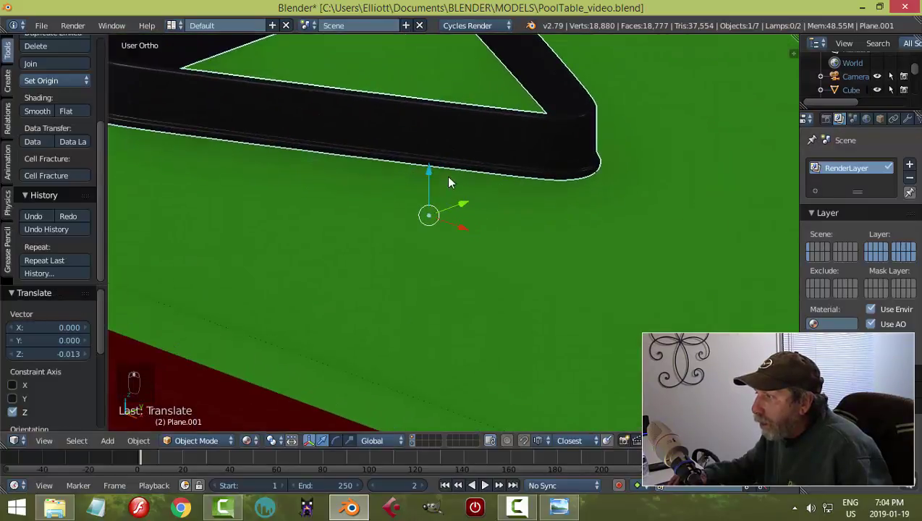
mouse_move(427, 171)
mouse_down()
mouse_move(427, 161)
mouse_move(427, 176)
mouse_up()
Deselect everything, save the file, and show only the layer holding the table, rack and floor without the lamps.
key(a)
scroll(484, 200, down, 4)
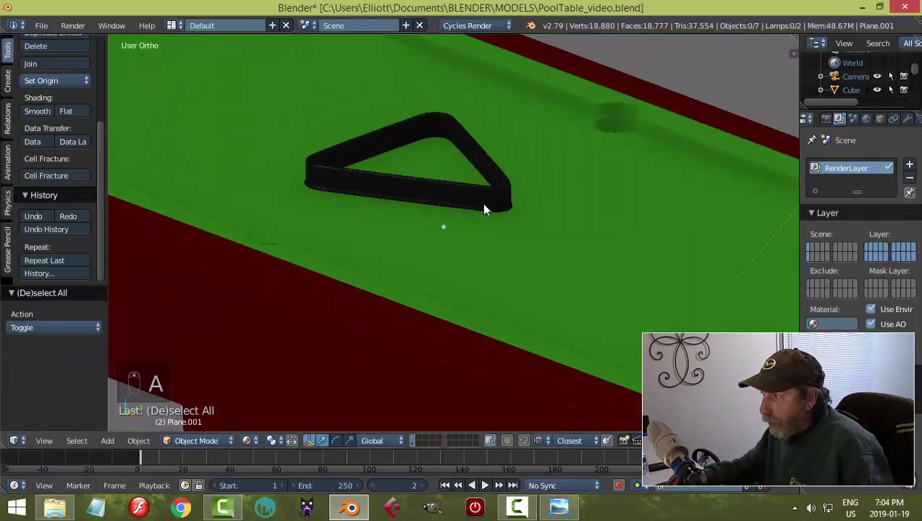
key(ctrl+s)
scroll(485, 215, down, 3)
middle_drag(477, 243, 529, 209)
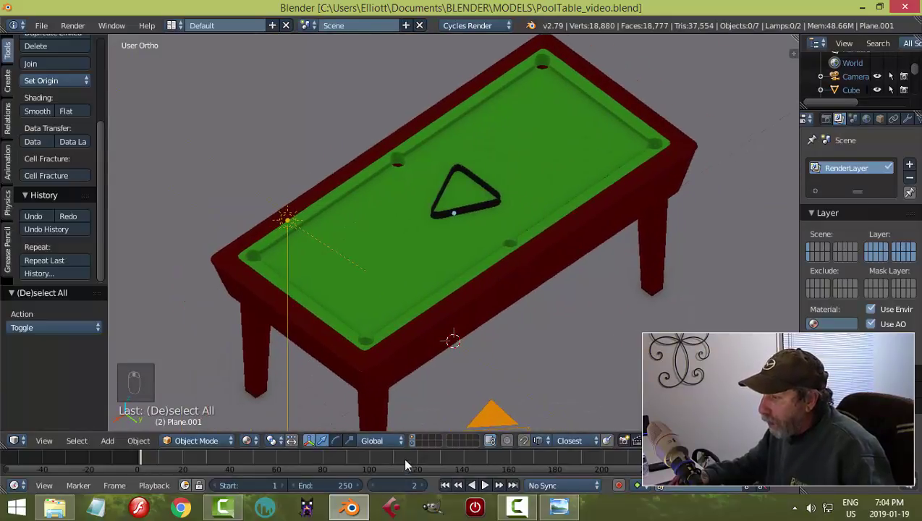
click(412, 438)
middle_drag(497, 297, 457, 274)
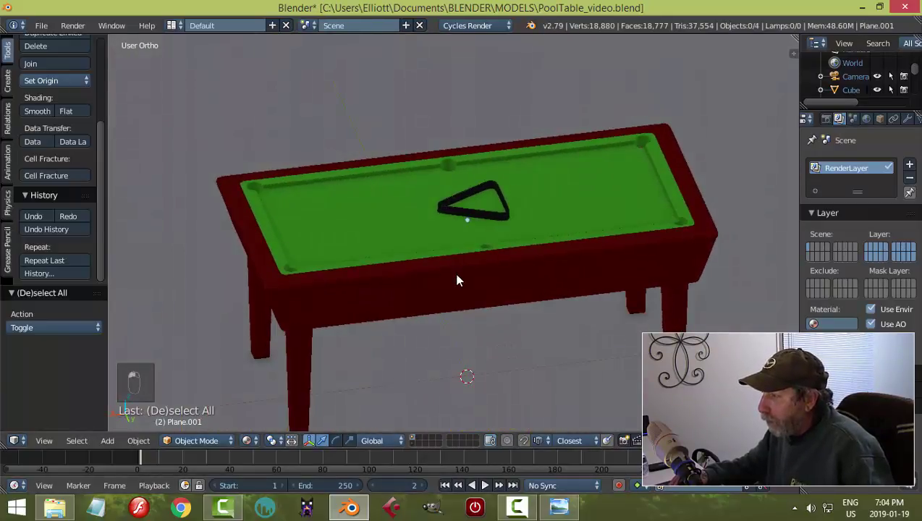
Snap the 3D cursor to the triangular rack and add a cylinder mesh there.
right_click(454, 210)
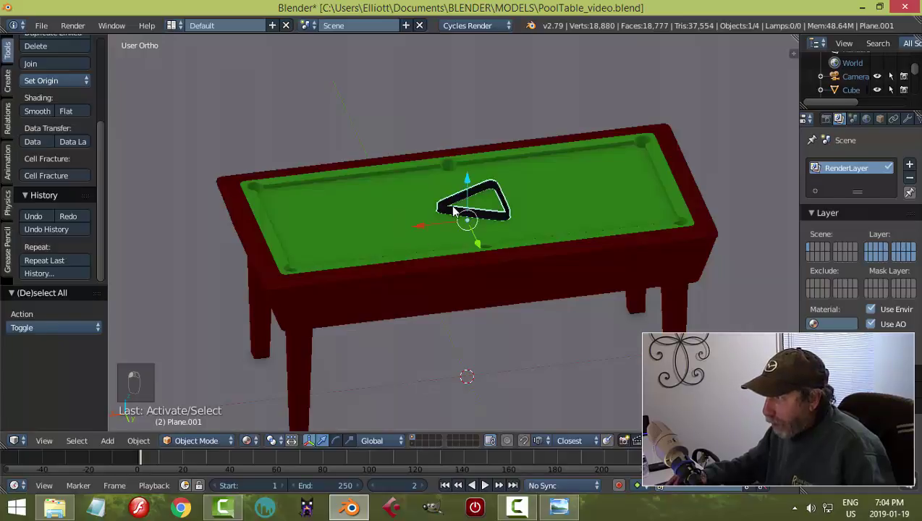
key(shift+s)
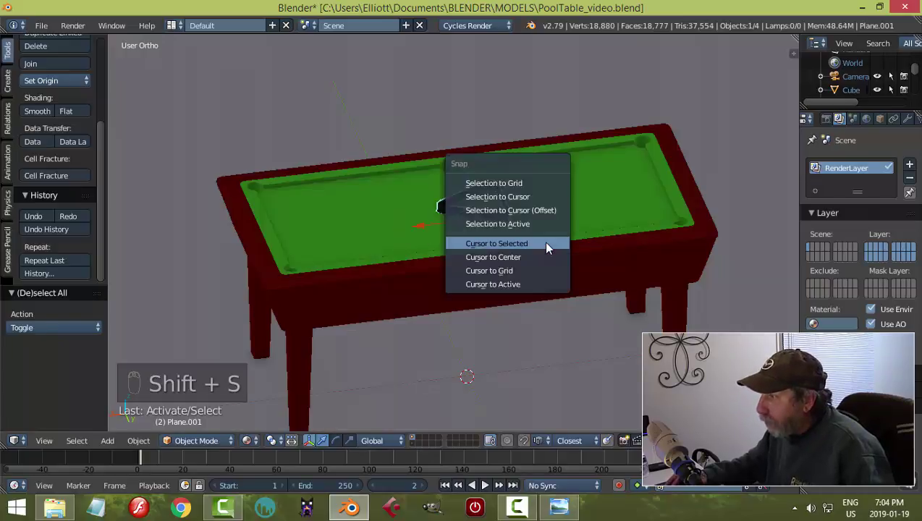
click(547, 248)
key(shift+a)
mouse_move(557, 255)
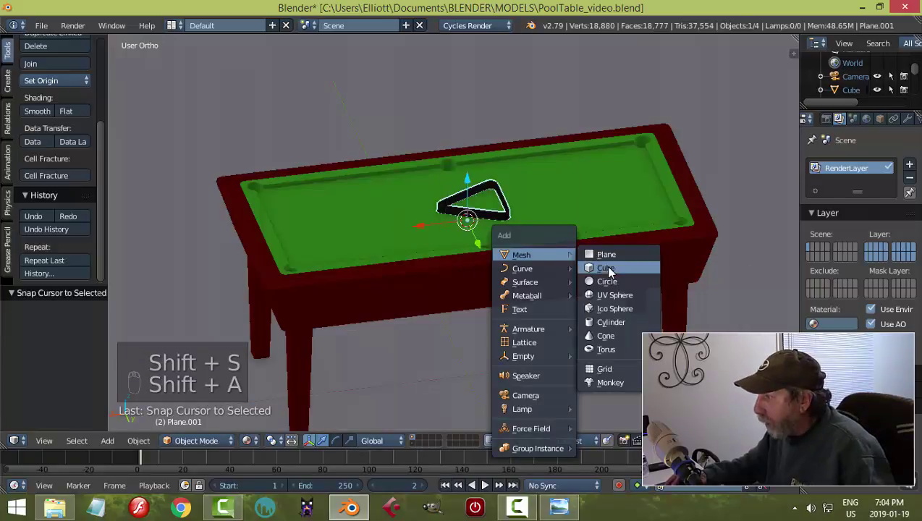
click(612, 324)
scroll(584, 265, down, 1)
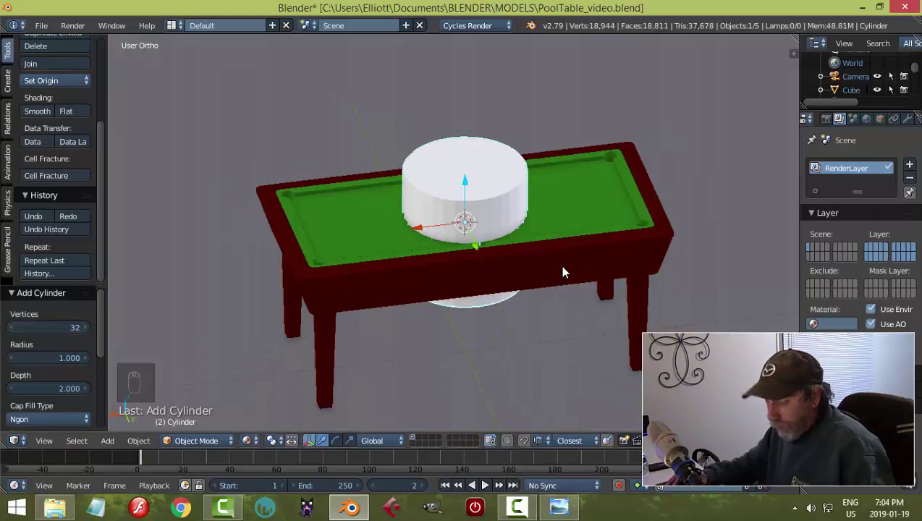
Rotate the cylinder 90° about the Y axis and raise it along Z above the table.
text(ry90)
key(Return)
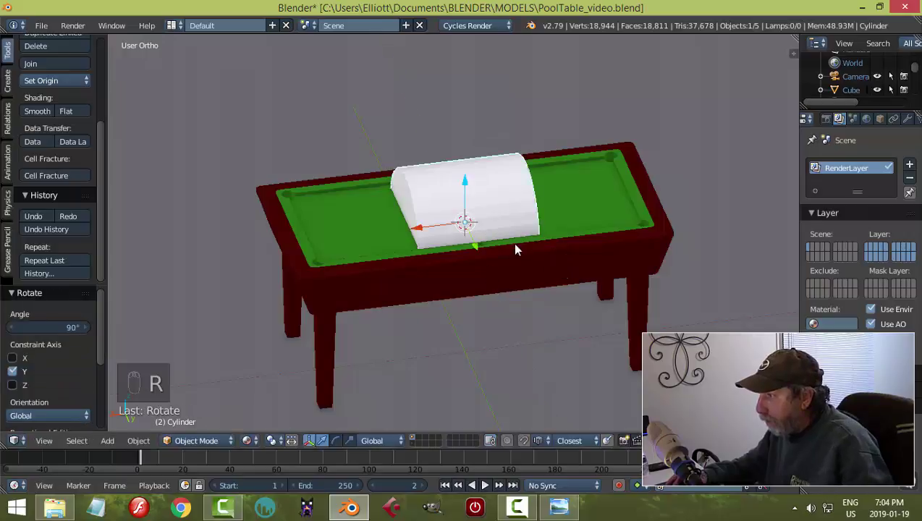
drag(465, 186, 603, 175)
Scale the cylinder's whole mesh down to about 0.079 in Edit Mode.
key(Tab)
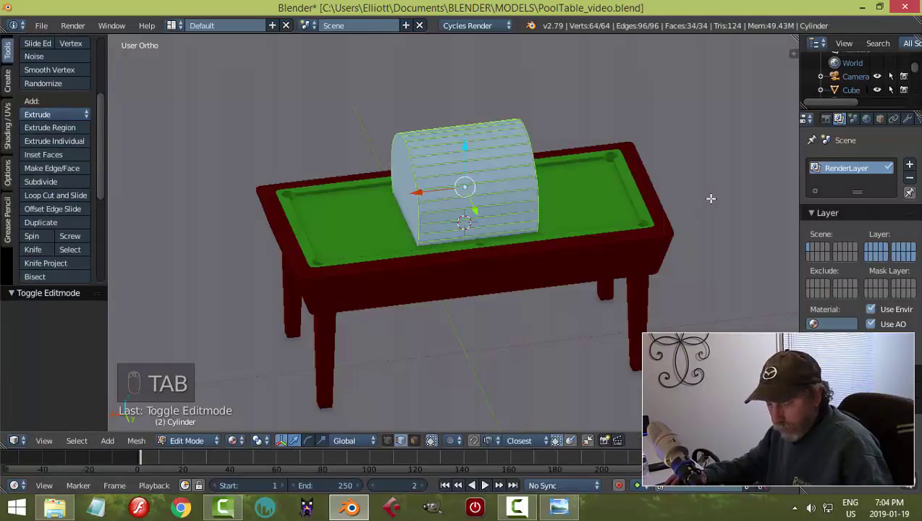
key(a)
key(a)
key(a)
key(s)
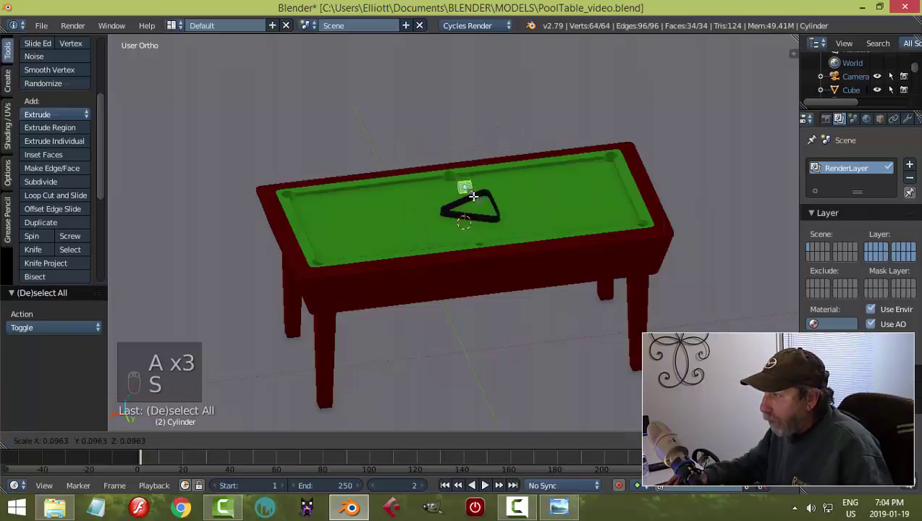
click(472, 196)
Delete the two end-cap faces of the small cylinder in face select mode.
scroll(473, 197, up, 4)
middle_drag(529, 214, 529, 226)
shift+middle_drag(468, 186, 447, 233)
scroll(447, 232, up, 3)
middle_drag(574, 253, 541, 244)
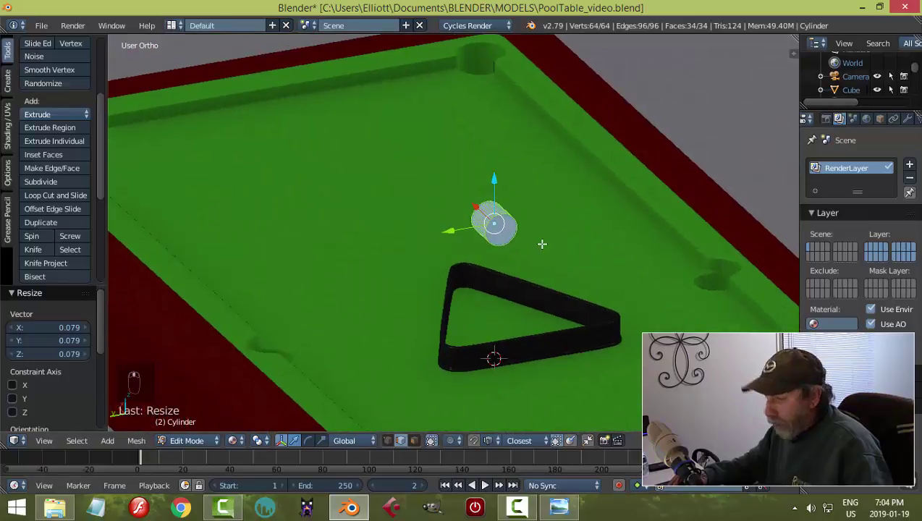
key(a)
key(ctrl+Tab)
click(526, 245)
right_click(494, 224)
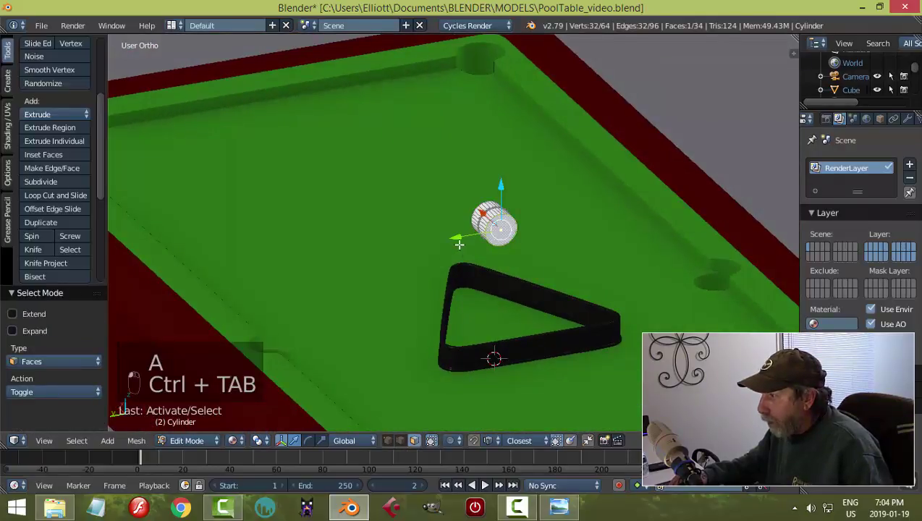
middle_drag(494, 224, 635, 255)
shift+right_click(557, 136)
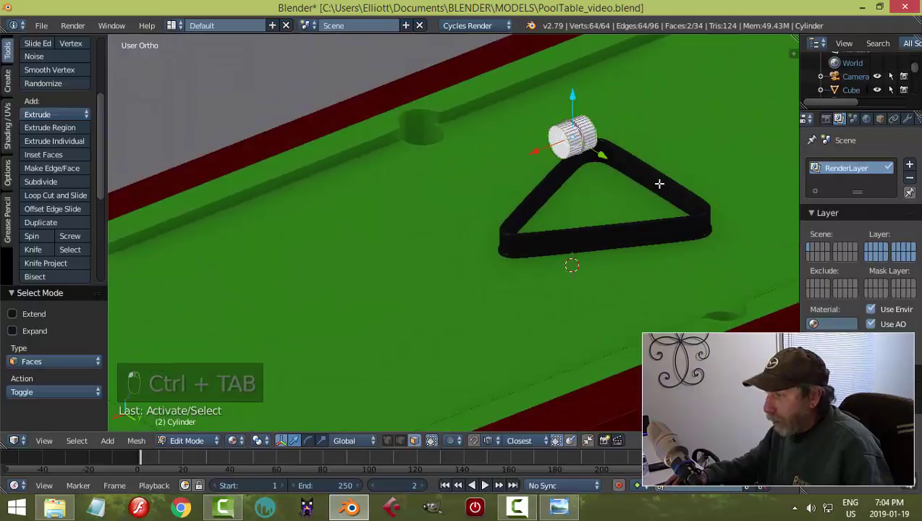
key(x)
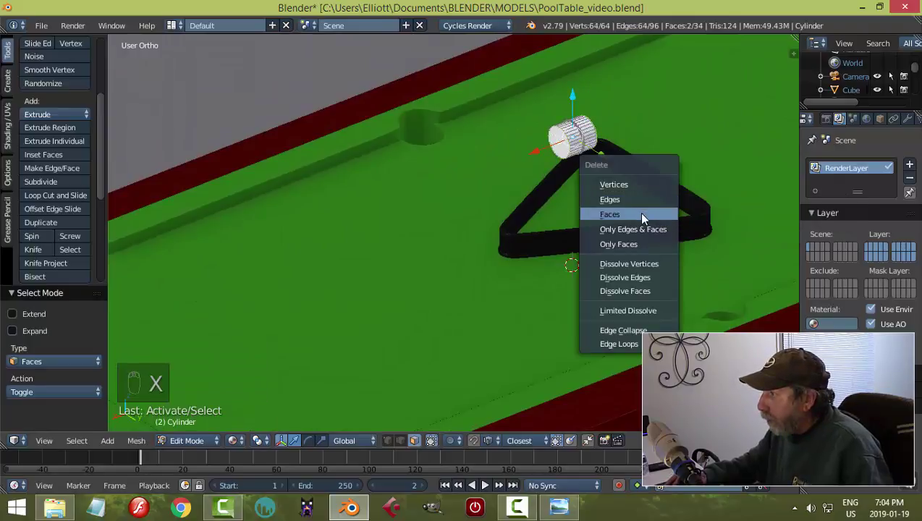
click(641, 215)
Scale all of the open cylinder's geometry down to about 0.596.
key(a)
key(s)
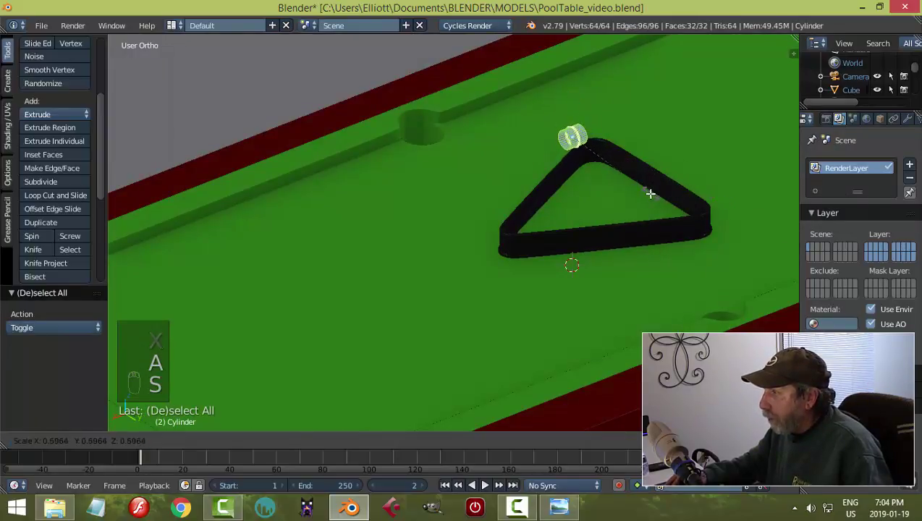
click(651, 191)
Move the open cylinder about -0.637 along the Y axis, away from the rack.
middle_drag(690, 191, 704, 208)
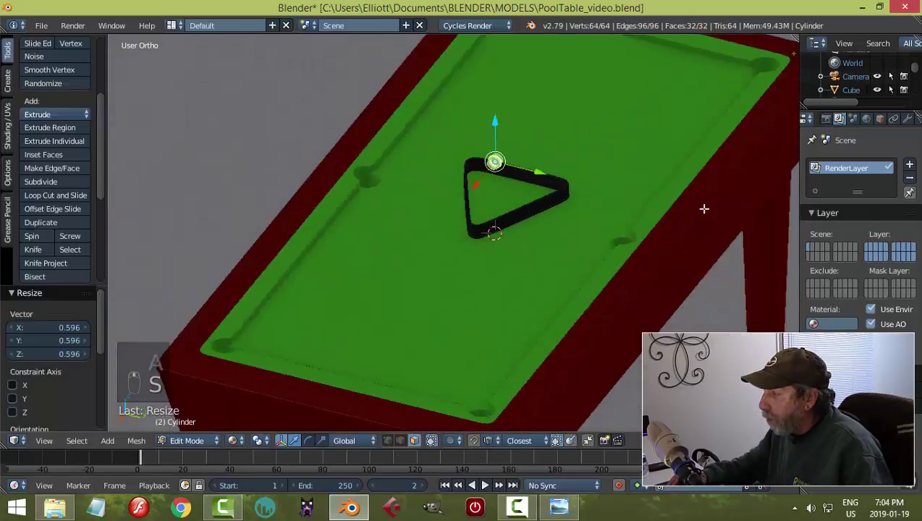
key(g)
key(y)
drag(469, 169, 470, 169)
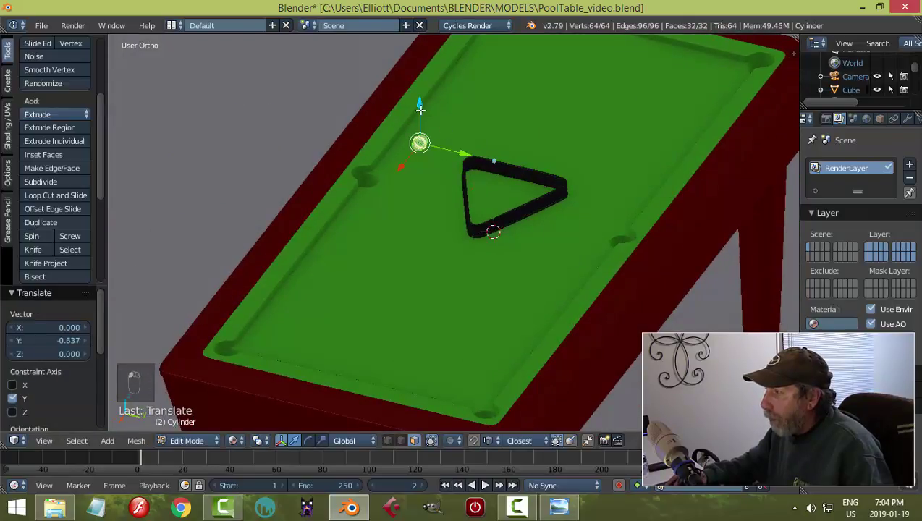
Lower the open cylinder about 0.383 along the Z axis toward the table surface.
drag(420, 110, 424, 147)
middle_drag(488, 159, 420, 182)
scroll(622, 197, up, 2)
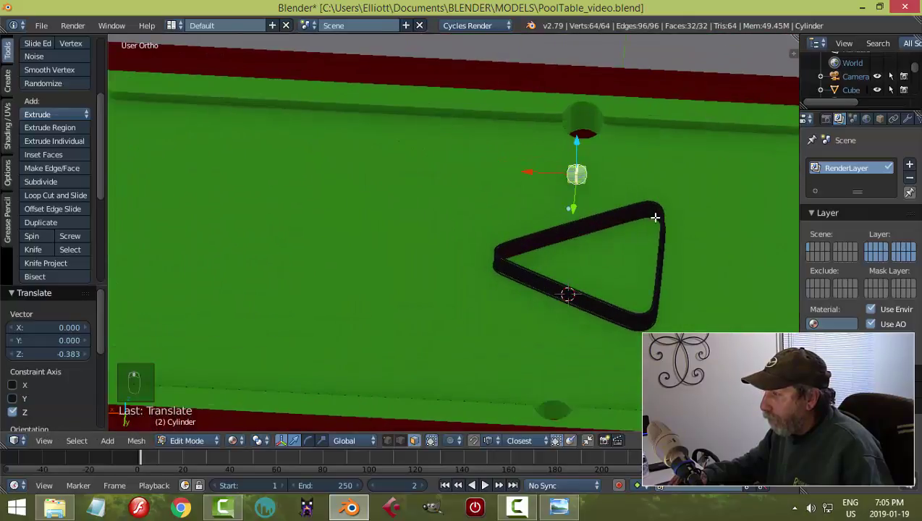
Stretch the open cylinder along the X axis only, into a long cue shaft, and deselect its geometry.
scroll(656, 217, down, 5)
key(s)
key(x)
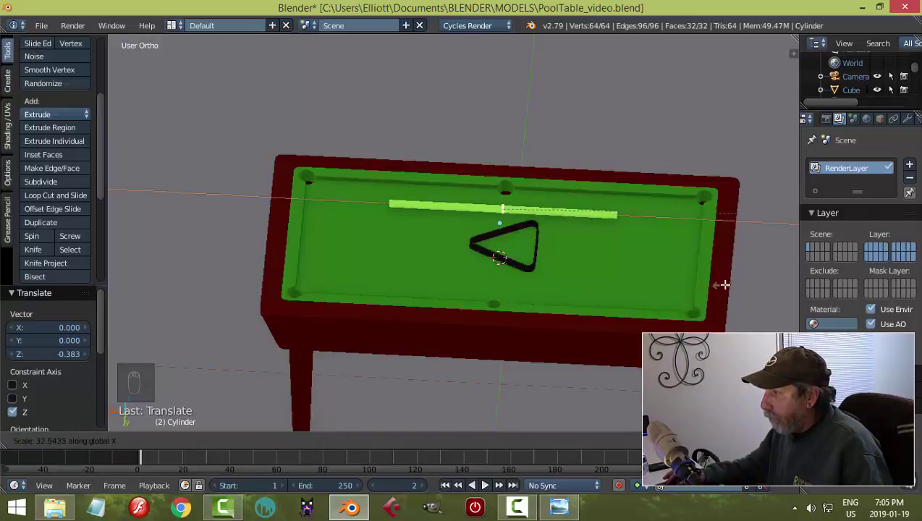
click(507, 267)
key(a)
scroll(492, 226, up, 2)
middle_drag(489, 226, 596, 229)
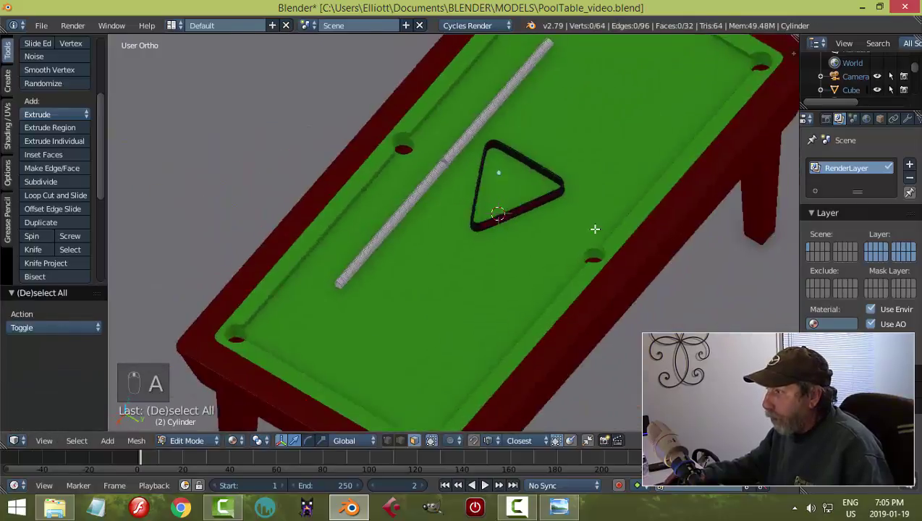
Scale the whole cue shaft thinner on Y and Z while keeping its X length, and deselect its geometry.
scroll(596, 228, up, 4)
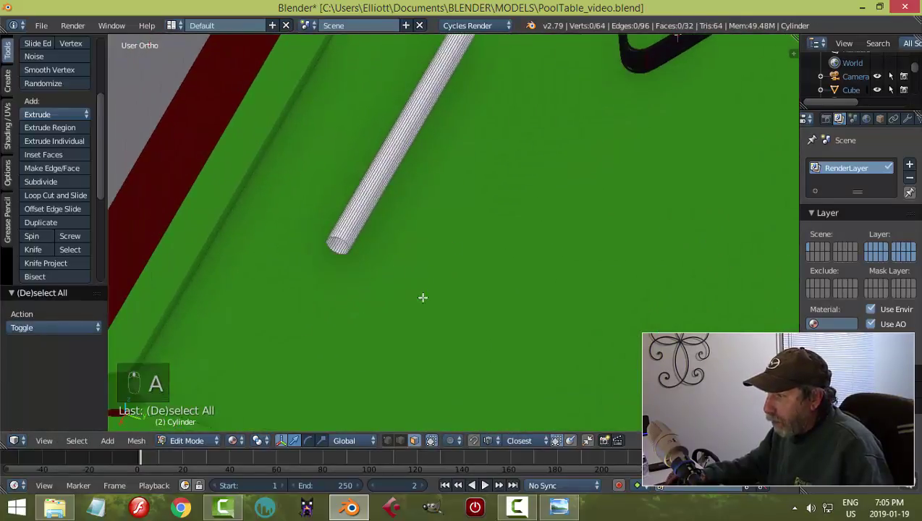
middle_drag(423, 297, 346, 291)
scroll(300, 256, up, 2)
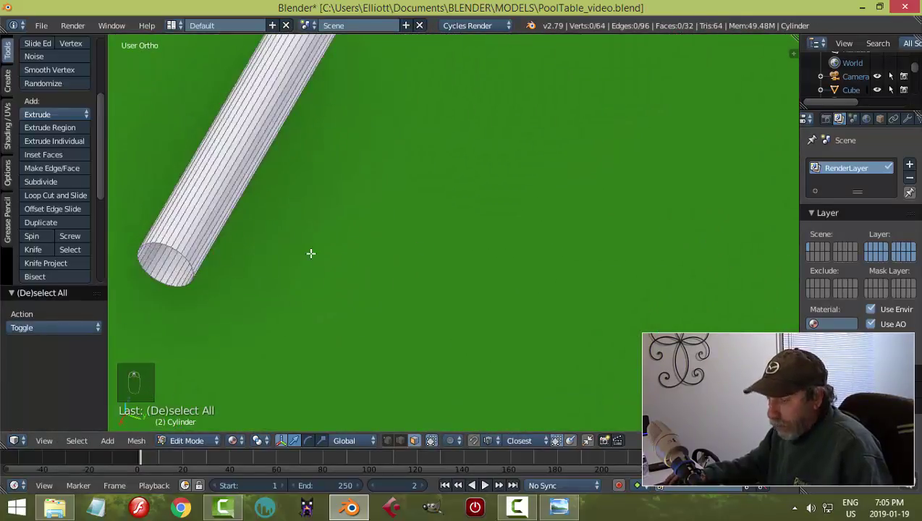
key(a)
scroll(401, 261, down, 2)
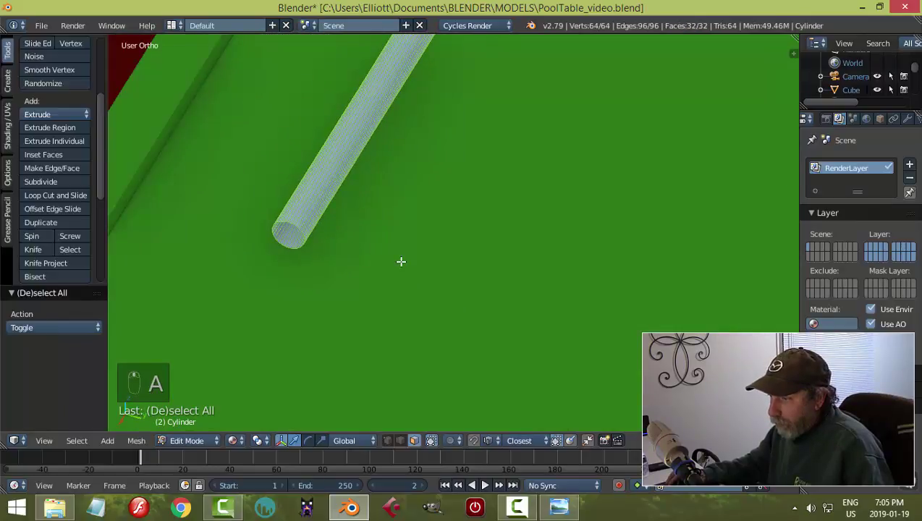
scroll(456, 255, down, 3)
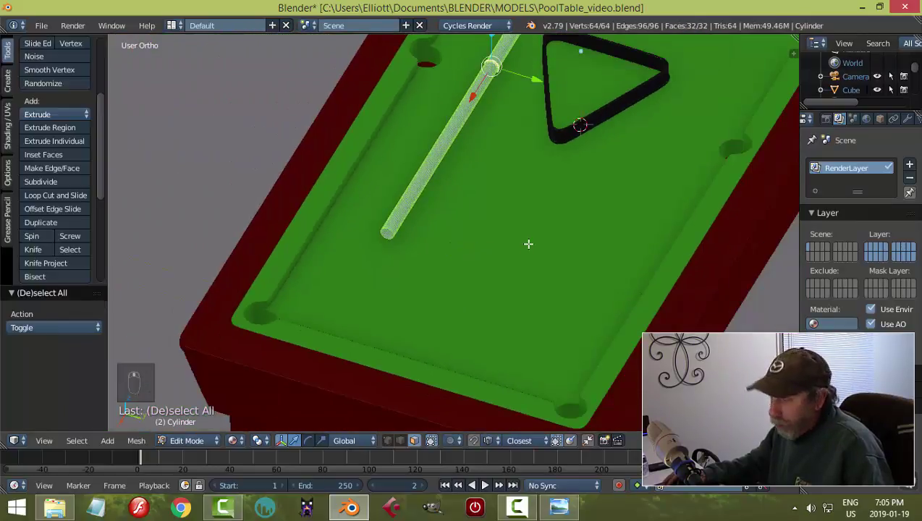
scroll(529, 246, up, 2)
key(s)
key(shift+x)
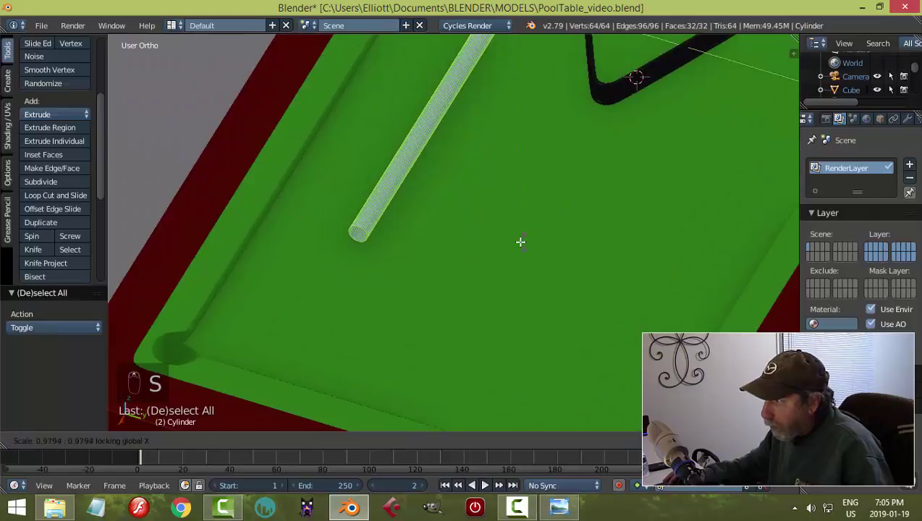
click(413, 171)
key(a)
scroll(346, 266, up, 4)
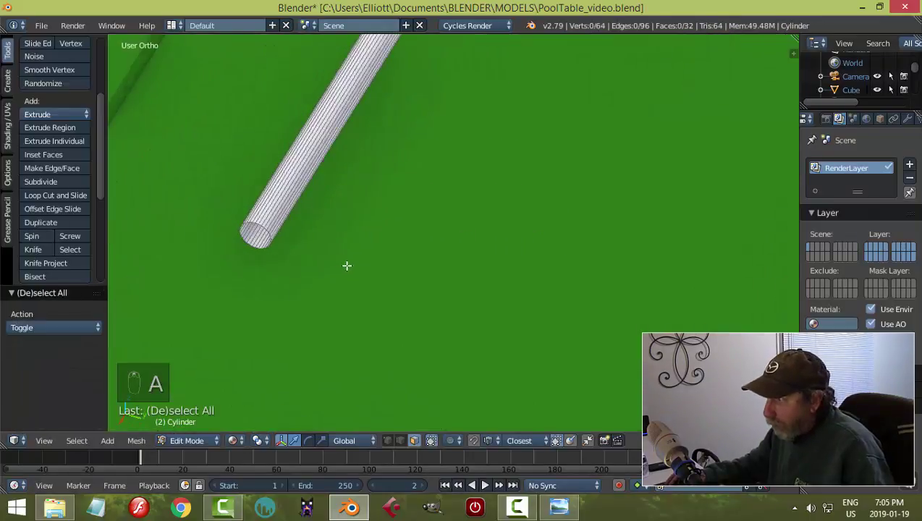
Select the open end's edge loop in edge mode and scale it to about 0.557 to taper the cue.
alt+right_click(255, 224)
key(a)
key(ctrl+Tab)
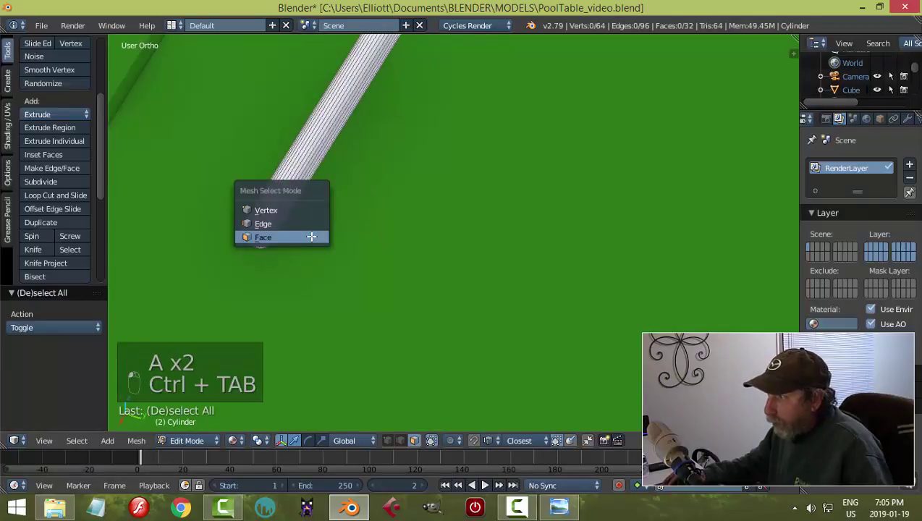
click(289, 222)
scroll(259, 250, up, 2)
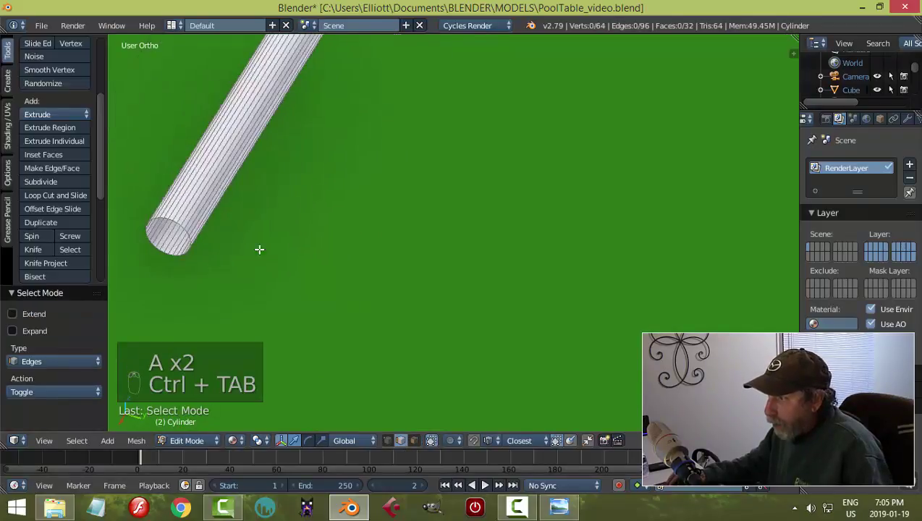
alt+right_click(178, 224)
middle_drag(236, 236, 360, 253)
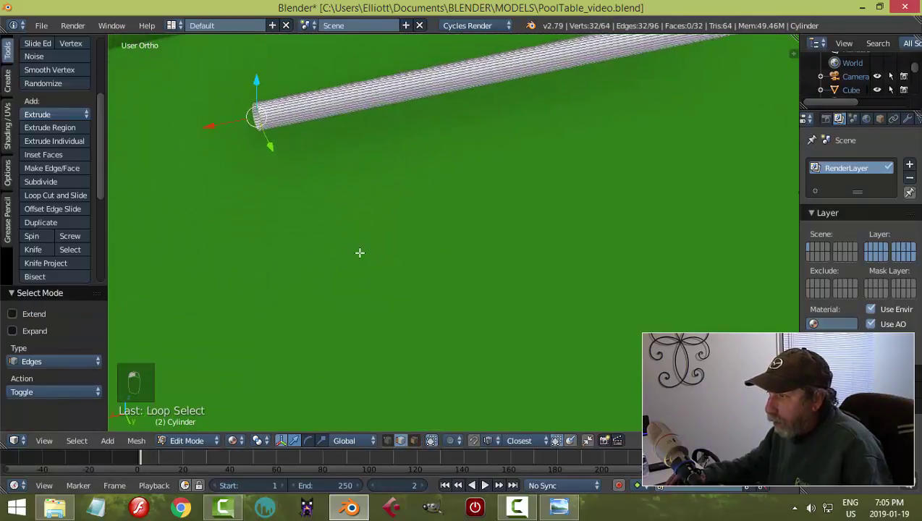
scroll(384, 257, down, 5)
key(s)
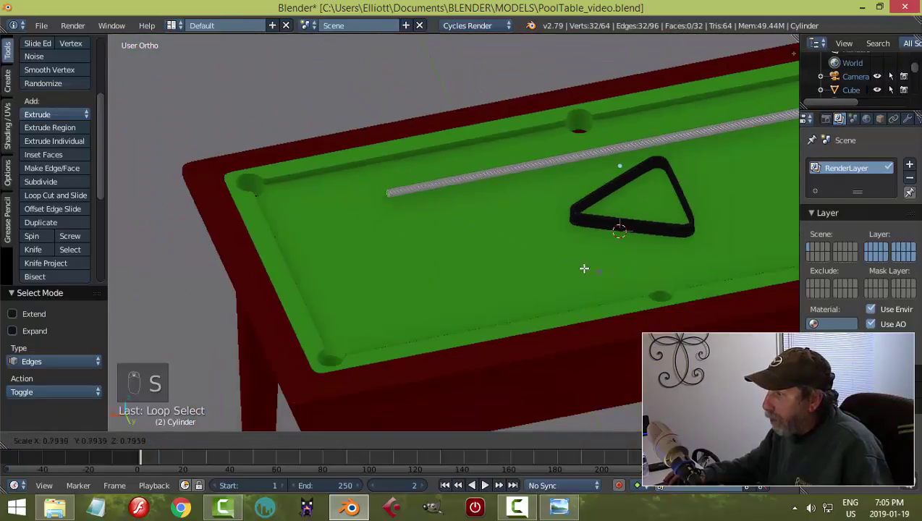
click(528, 257)
Extrude the cue's narrow end loop about 0.031 along the X axis to form a short tip section.
scroll(442, 255, up, 6)
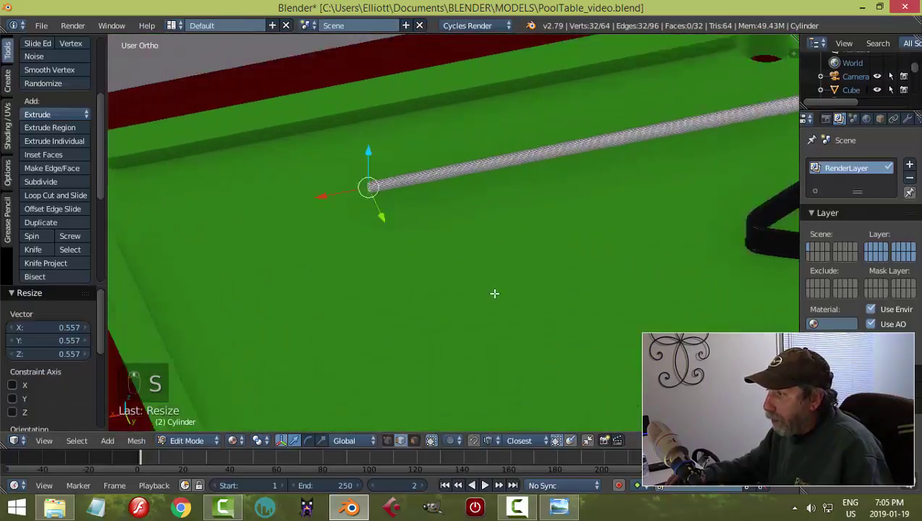
middle_drag(640, 335, 622, 325)
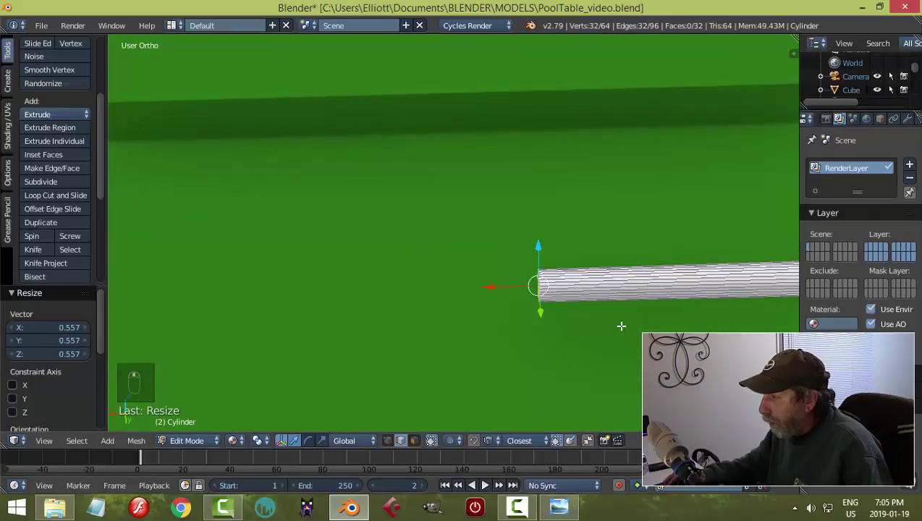
key(e)
right_click(621, 327)
drag(496, 288, 472, 293)
scroll(564, 321, up, 4)
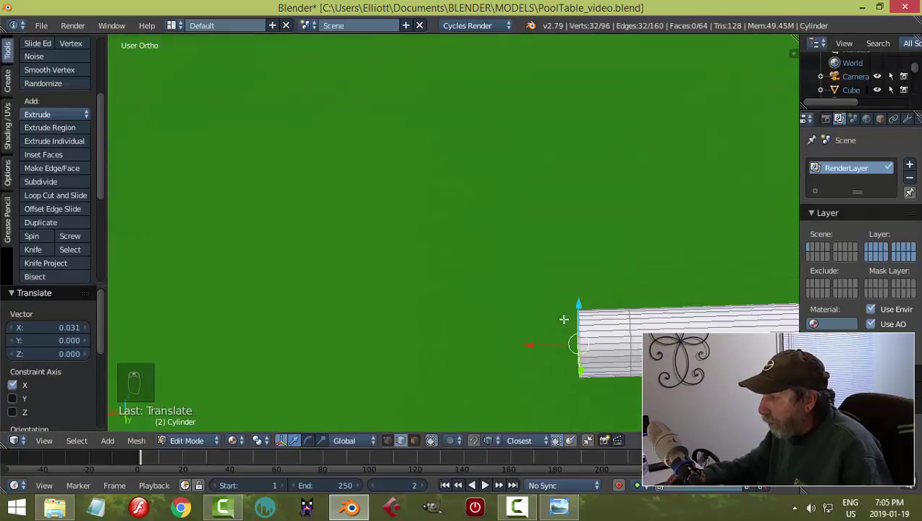
shift+middle_drag(620, 318, 470, 246)
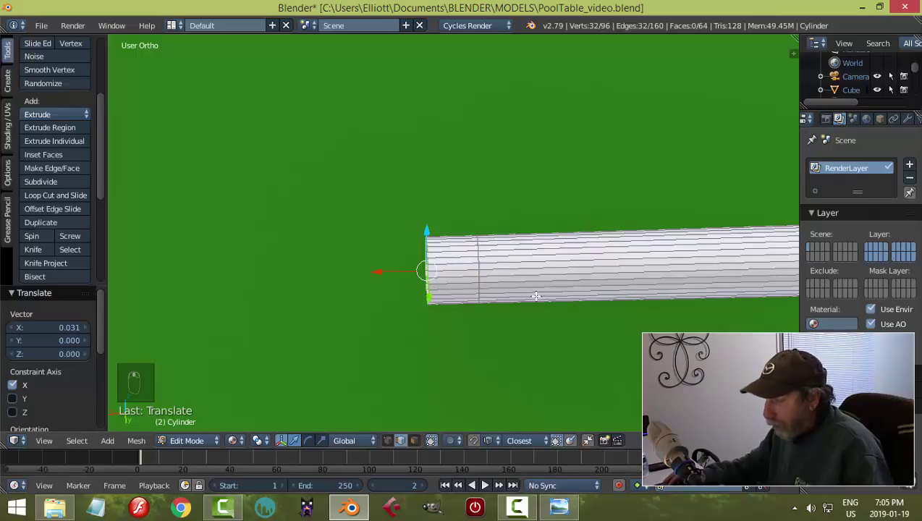
middle_drag(536, 296, 557, 295)
key(a)
key(ctrl+Tab)
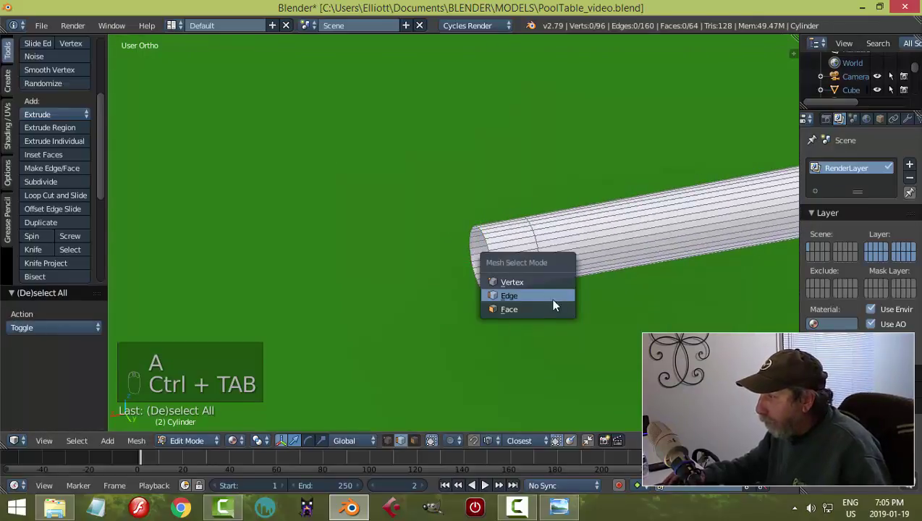
click(533, 305)
alt+right_click(512, 246)
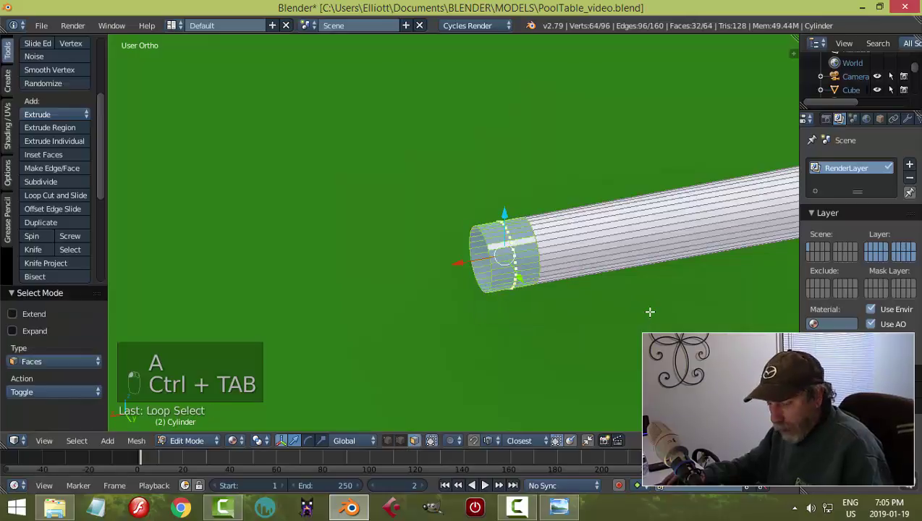
key(e)
key(alt+s)
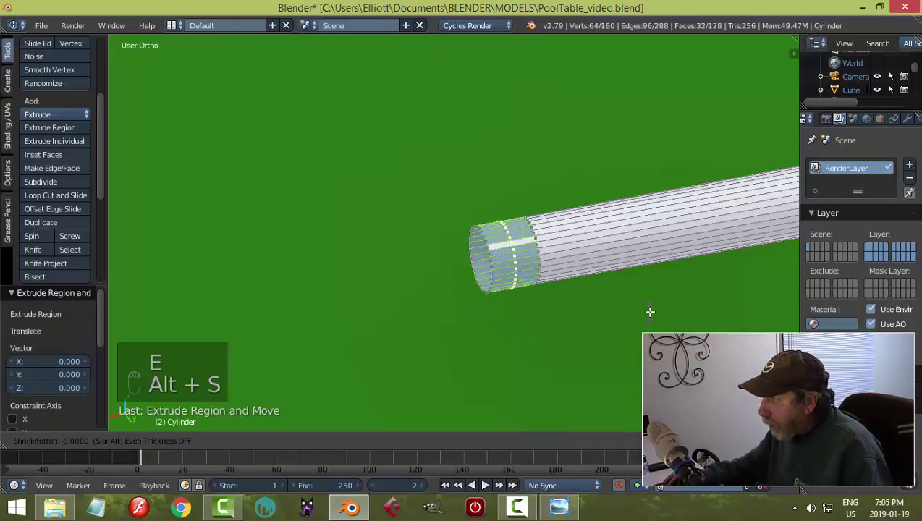
right_click(649, 310)
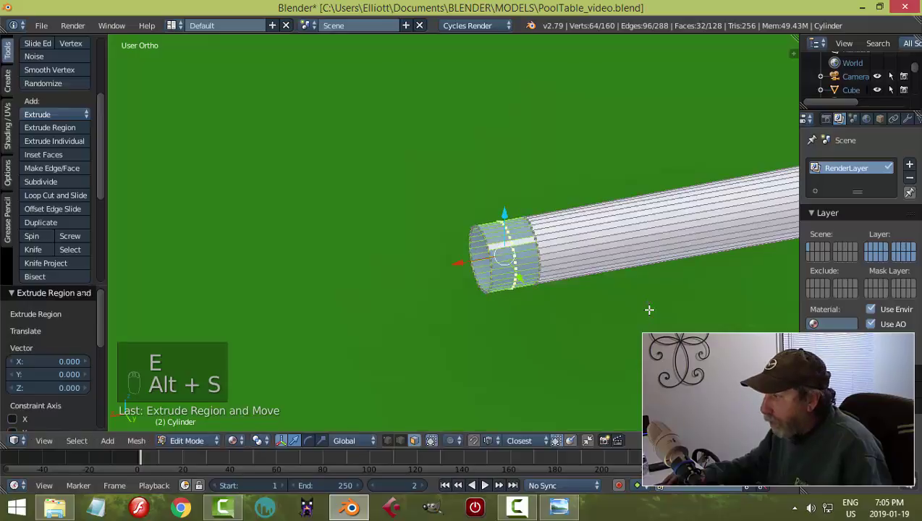
key(ctrl+z)
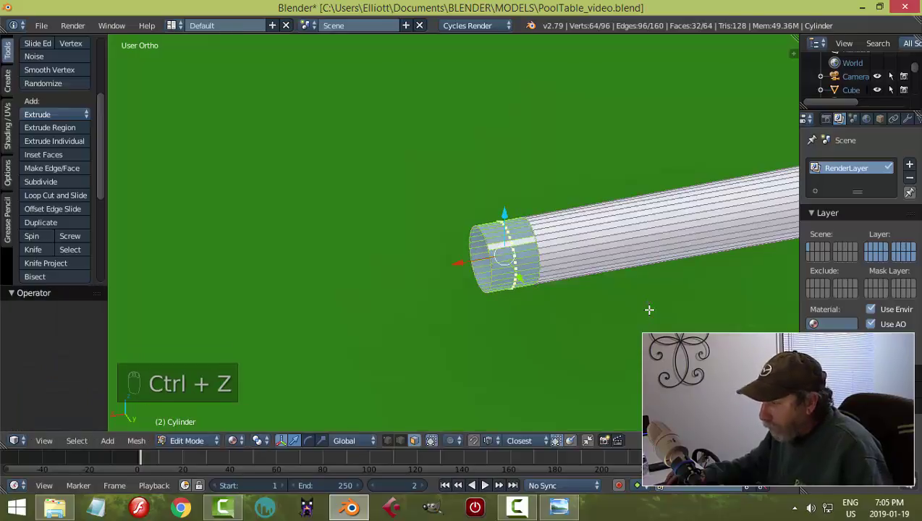
Remove doubles from all of the cue's geometry.
key(a)
key(a)
key(a)
key(w)
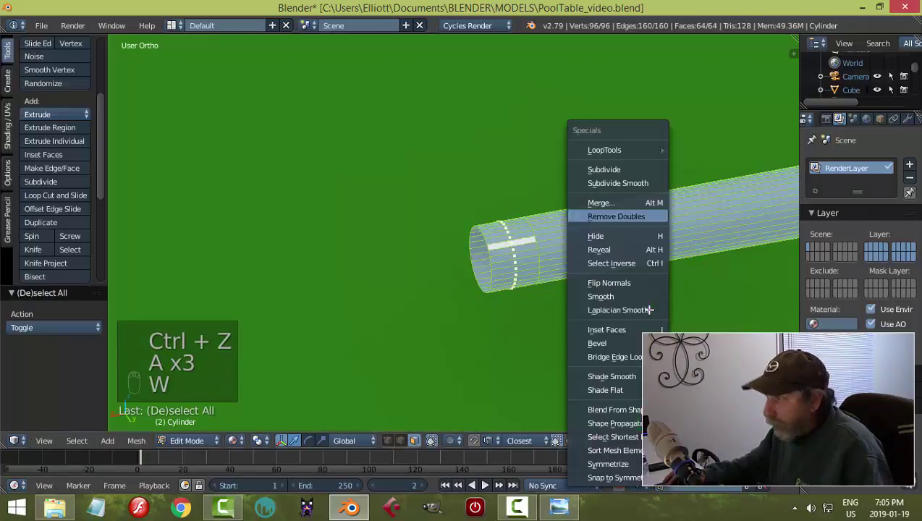
click(615, 216)
scroll(572, 266, up, 1)
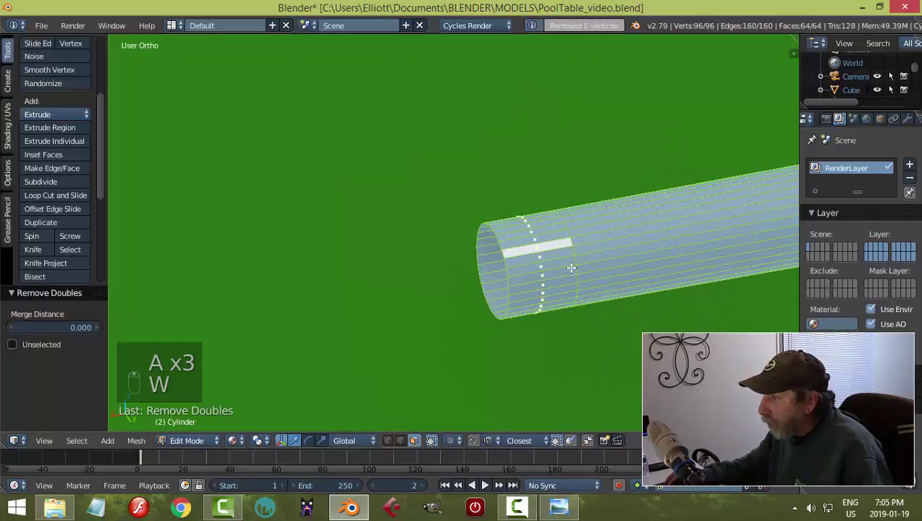
Extrude the tip's open edge loop and scale the new loop inward to about 0.825.
key(a)
key(ctrl+Tab)
click(533, 258)
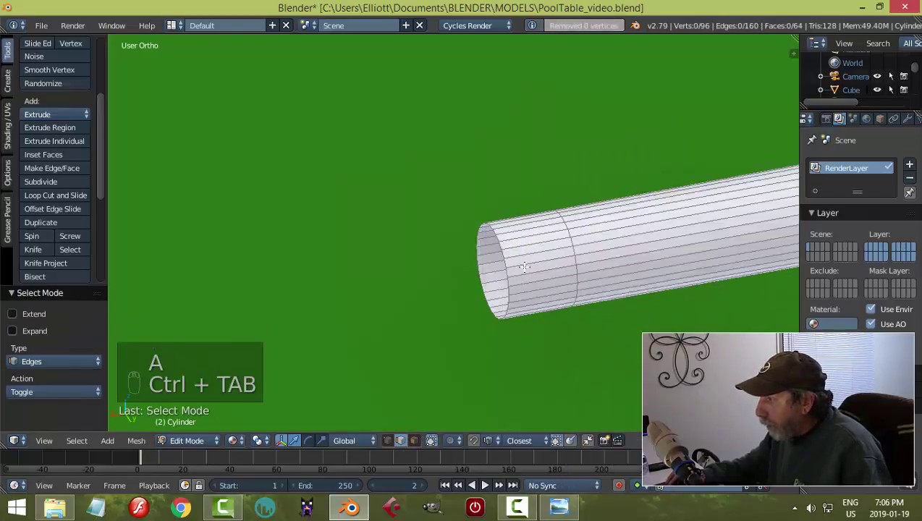
scroll(529, 255, up, 1)
alt+right_click(525, 250)
key(e)
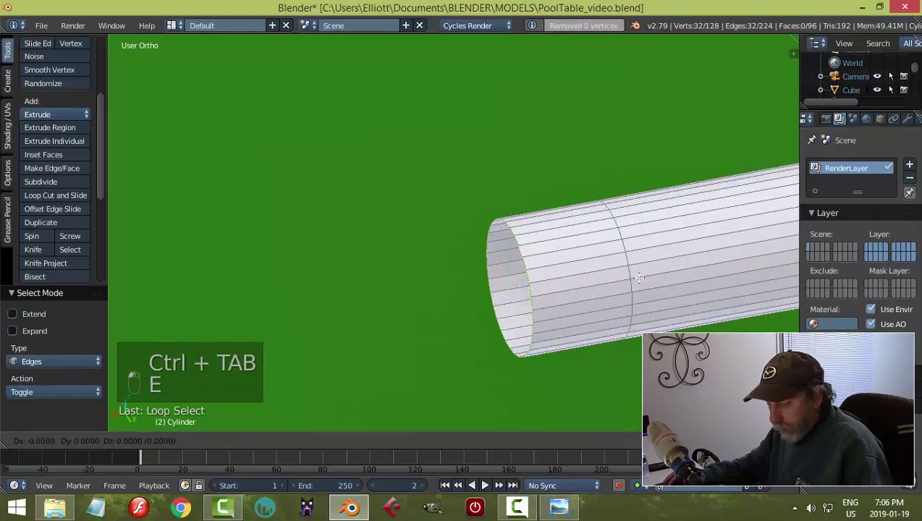
key(s)
click(616, 283)
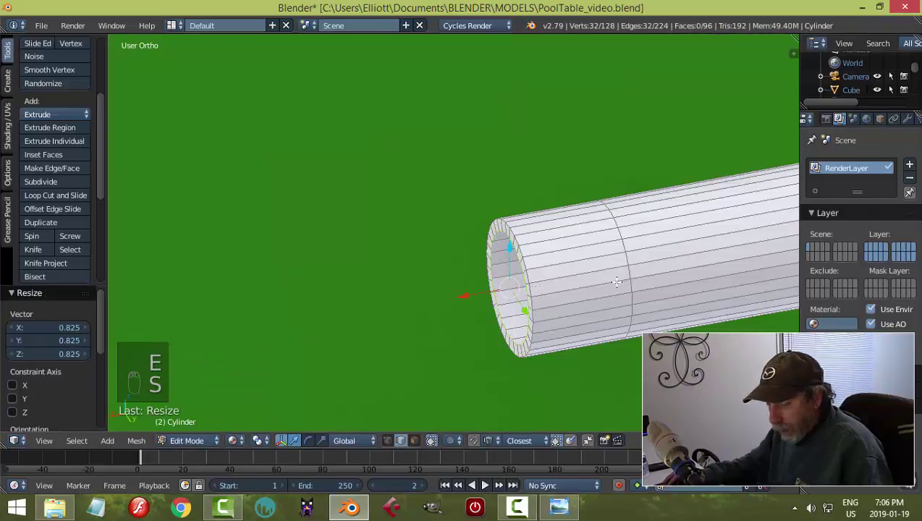
Close the tip by extruding the inner loop again, scaling it close to the middle, and merging an extruded copy at center.
key(e)
key(s)
click(544, 282)
key(e)
click(598, 281)
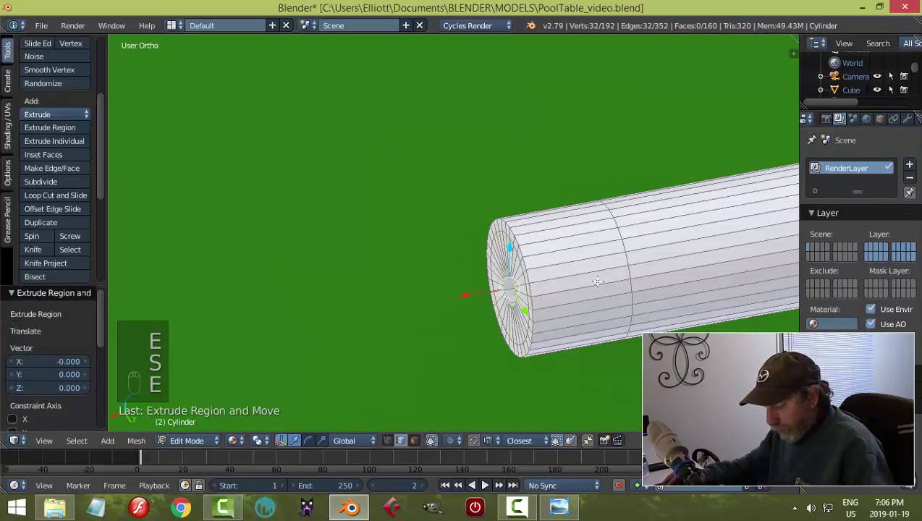
key(alt+m)
click(598, 282)
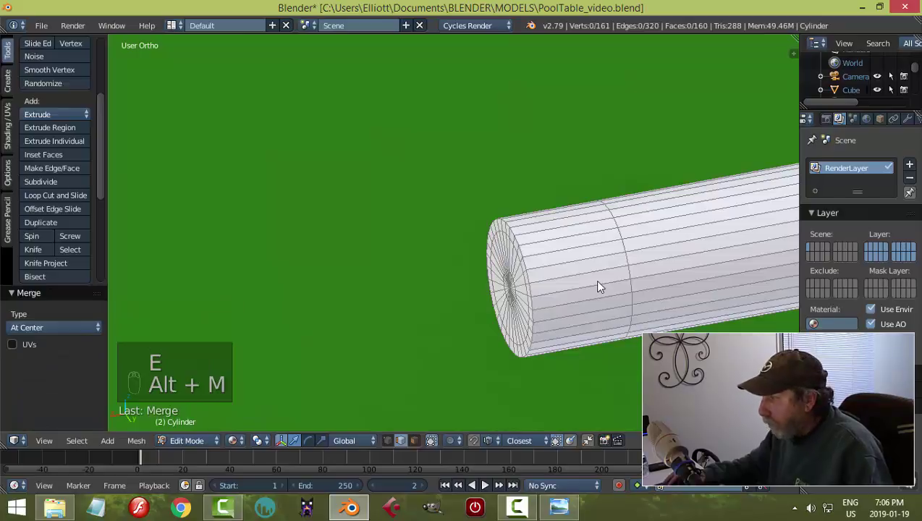
Bevel the edge loop between the tip and shaft by about 0.000835 with one segment.
middle_drag(598, 282, 498, 290)
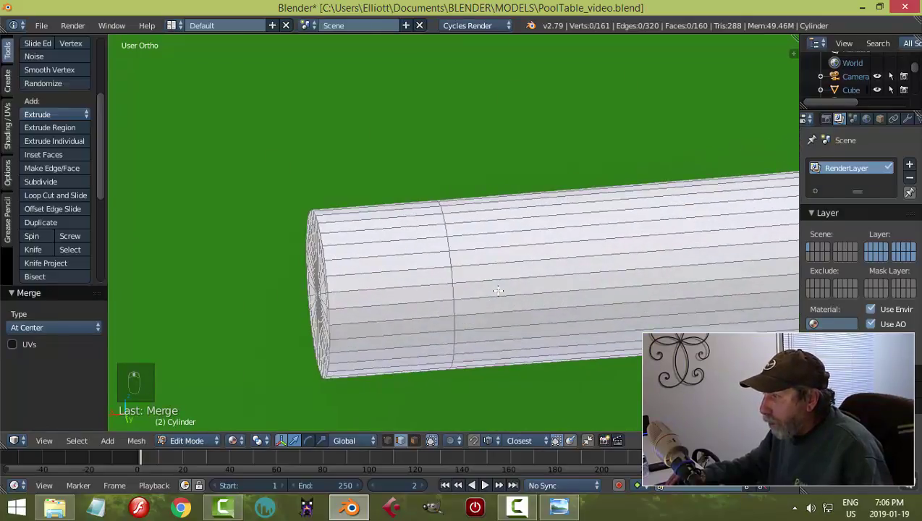
alt+right_click(449, 259)
key(ctrl+b)
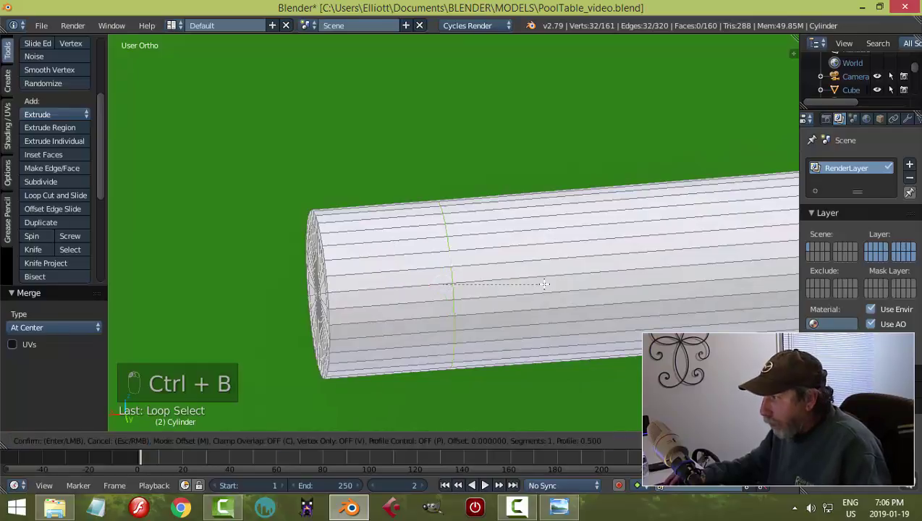
click(550, 286)
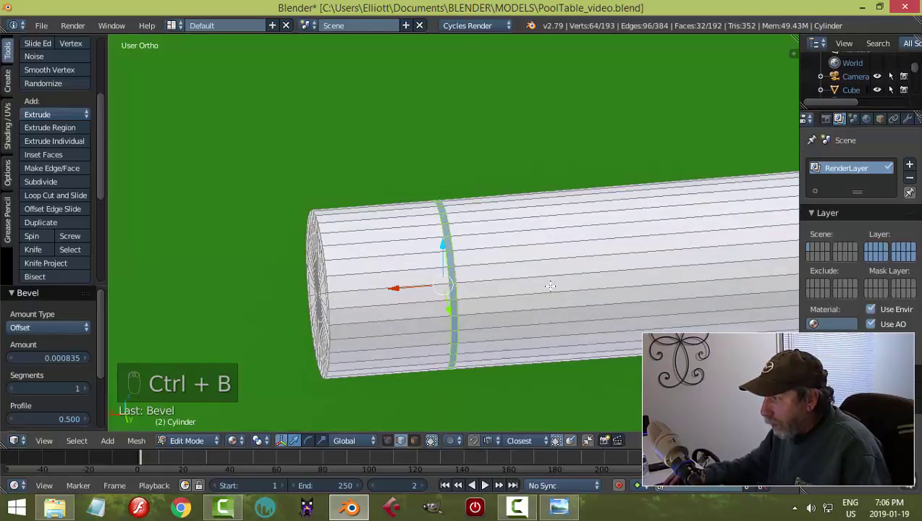
Extrude the narrow beveled face ring and shrink it inward about 0.001 to form a groove behind the tip.
key(e)
key(alt+s)
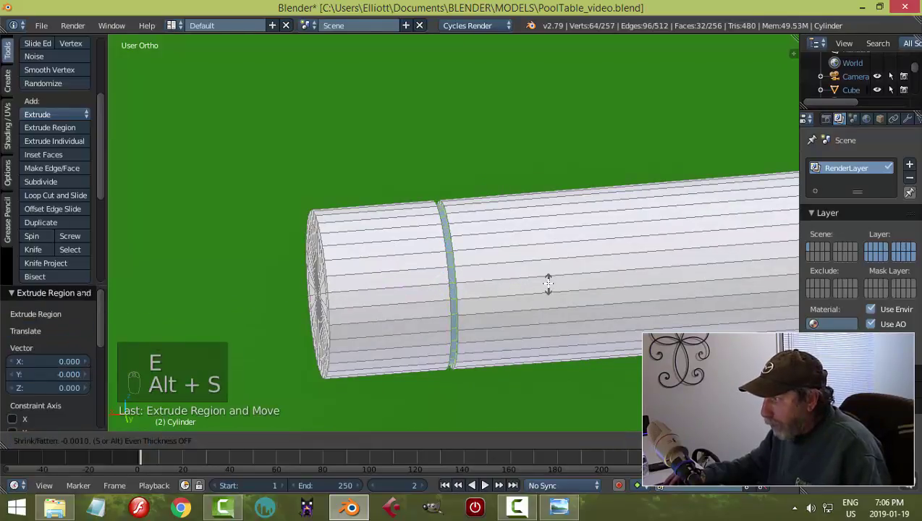
click(549, 284)
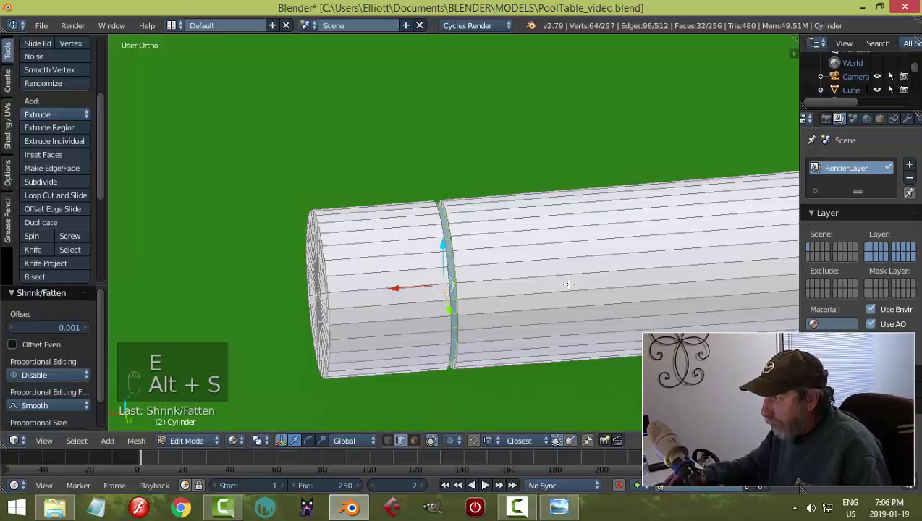
Add a supporting edge loop on each side of the groove behind the tip, slid tight against the groove's edges.
middle_drag(356, 269, 326, 268)
key(ctrl+r)
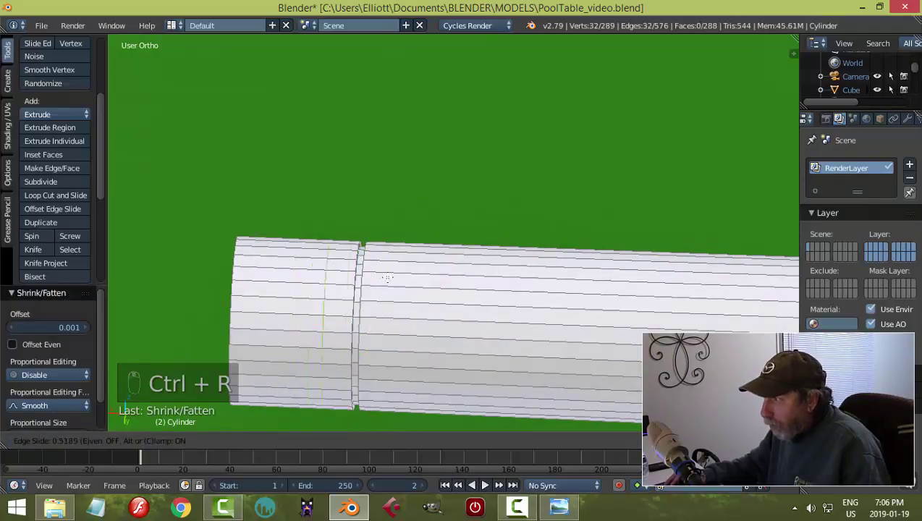
click(393, 279)
click(393, 280)
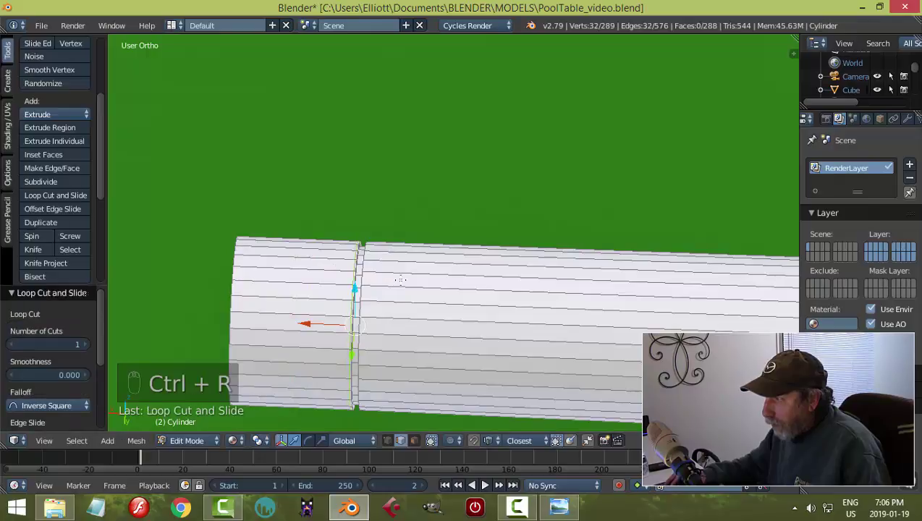
key(ctrl+r)
click(262, 279)
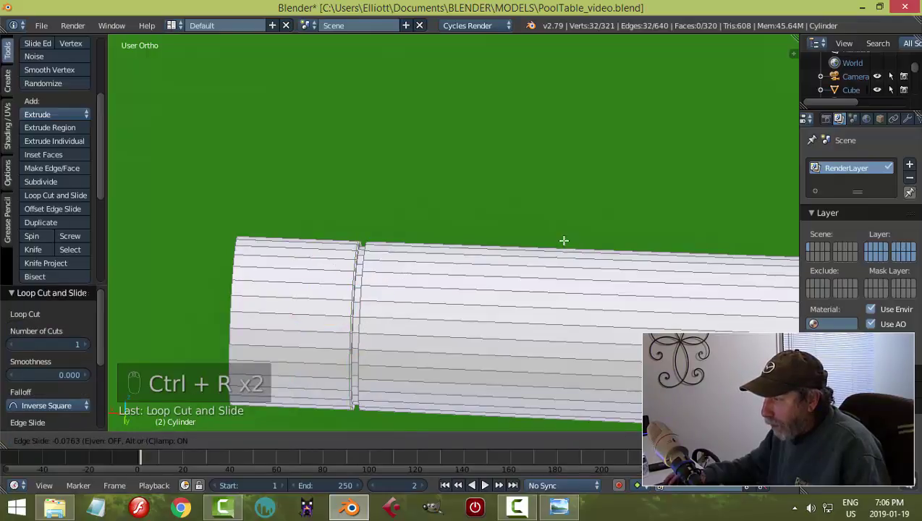
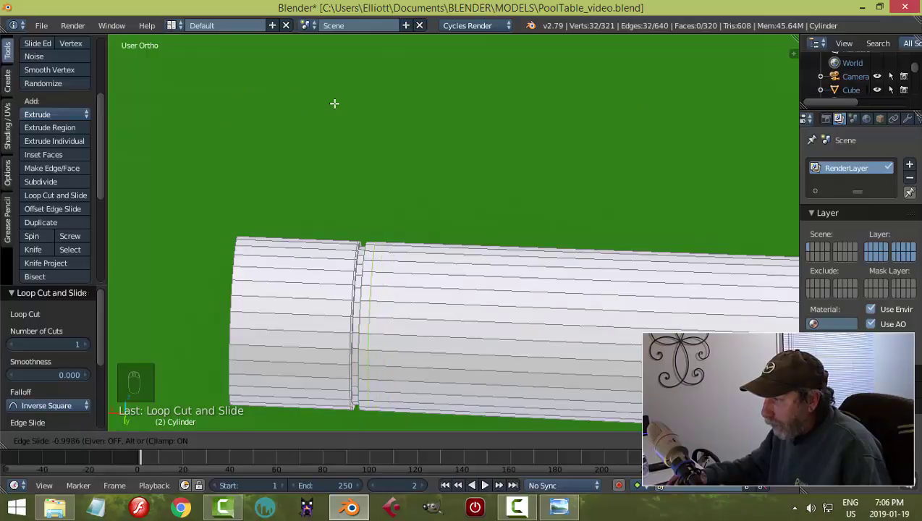
click(328, 101)
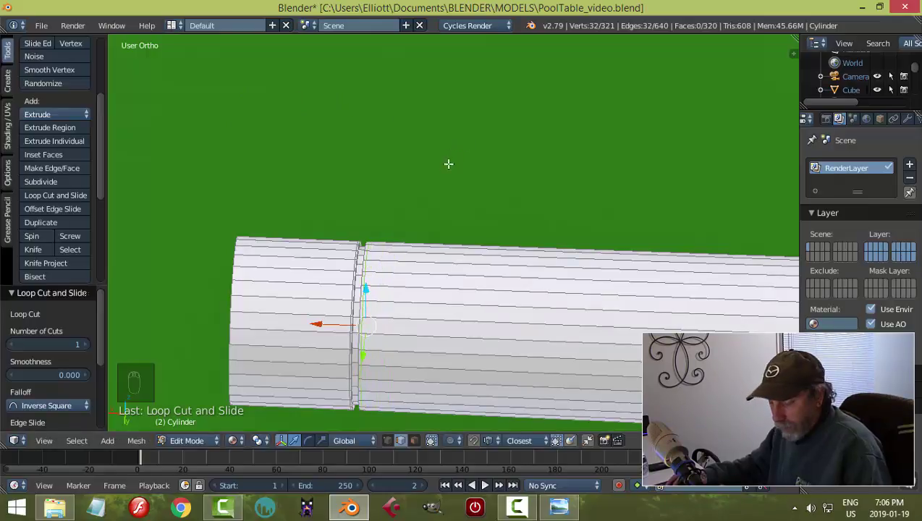
Bevel the rim loop at the tip's end by about 0.002 with 3 segments, and return to Object Mode.
key(a)
middle_drag(420, 173, 387, 165)
alt+right_click(332, 196)
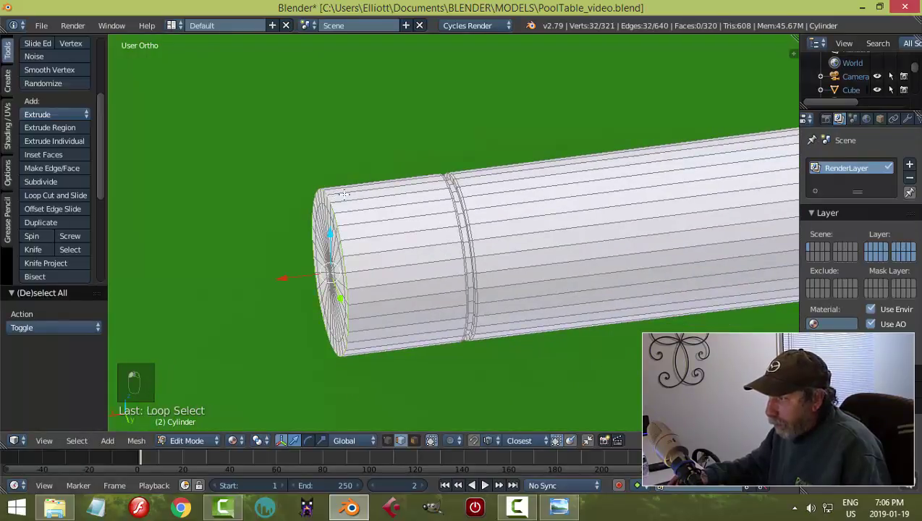
key(ctrl+b)
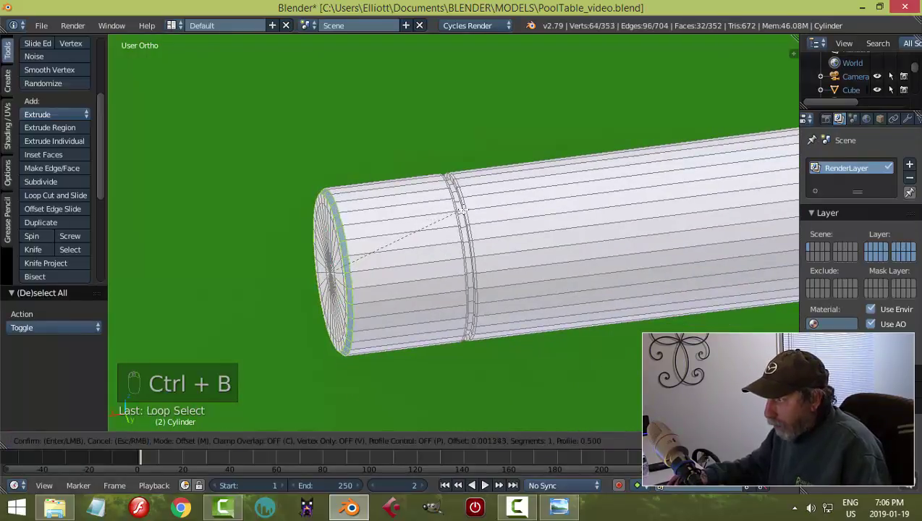
click(464, 210)
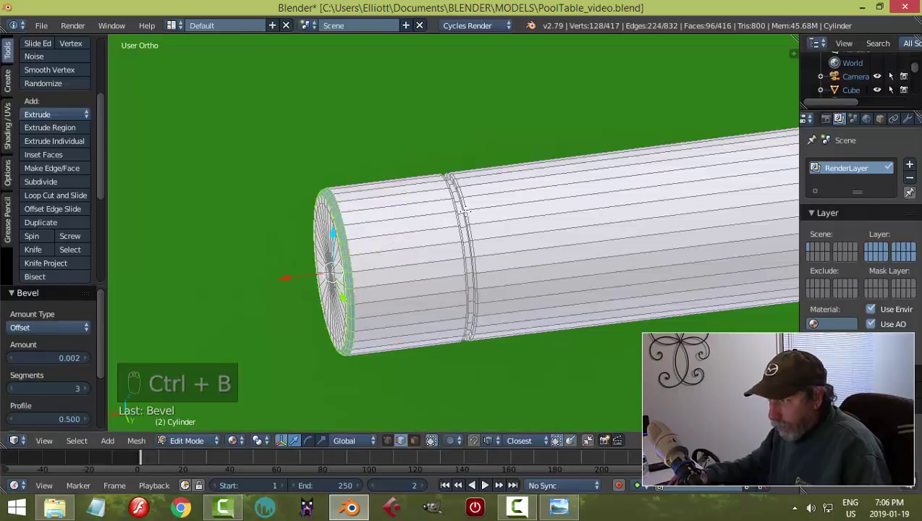
key(a)
key(Tab)
click(375, 213)
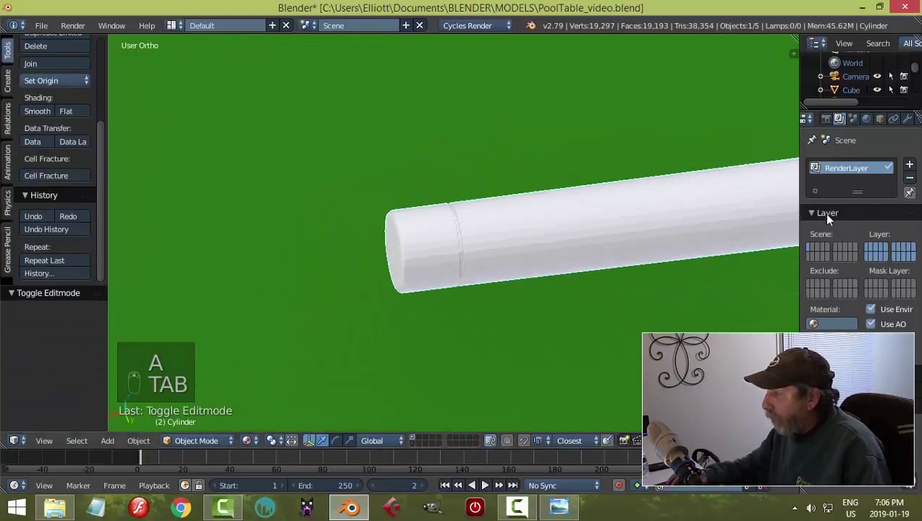
Create a new material for the cue stick with a Principled BSDF surface.
click(909, 120)
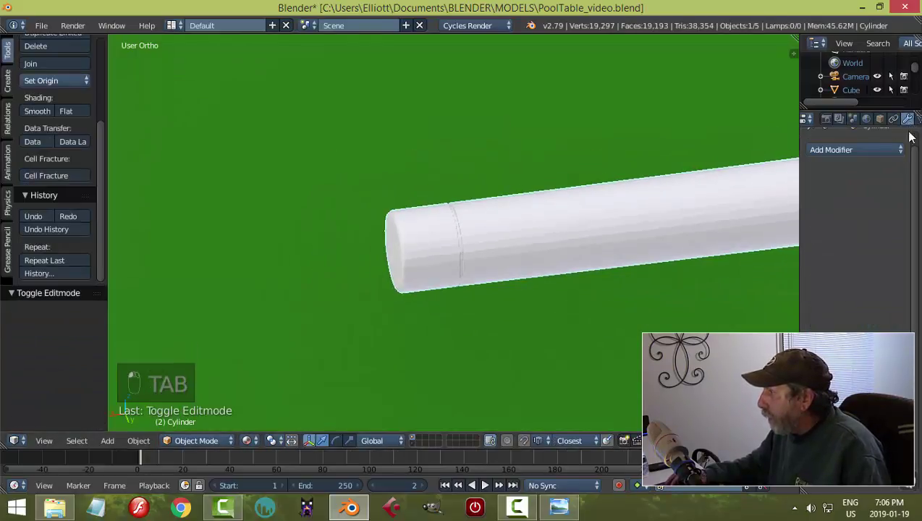
scroll(891, 120, down, 2)
click(894, 119)
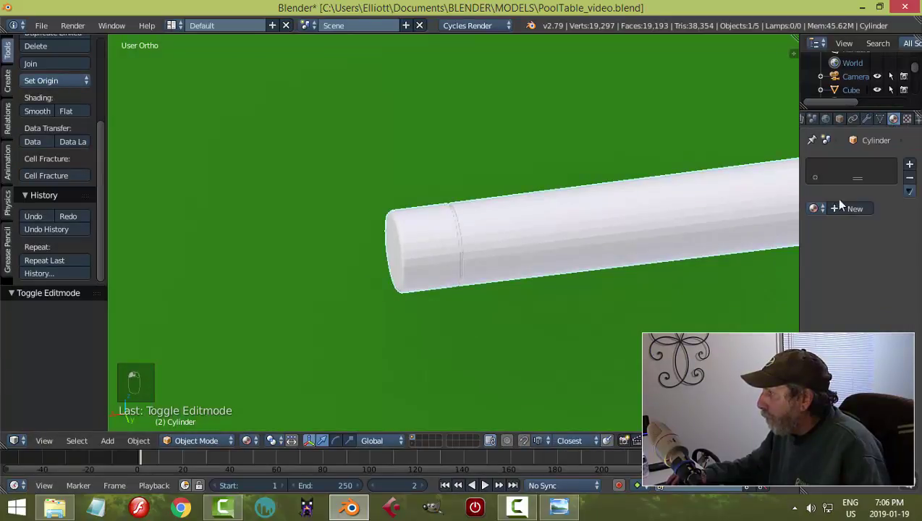
click(855, 209)
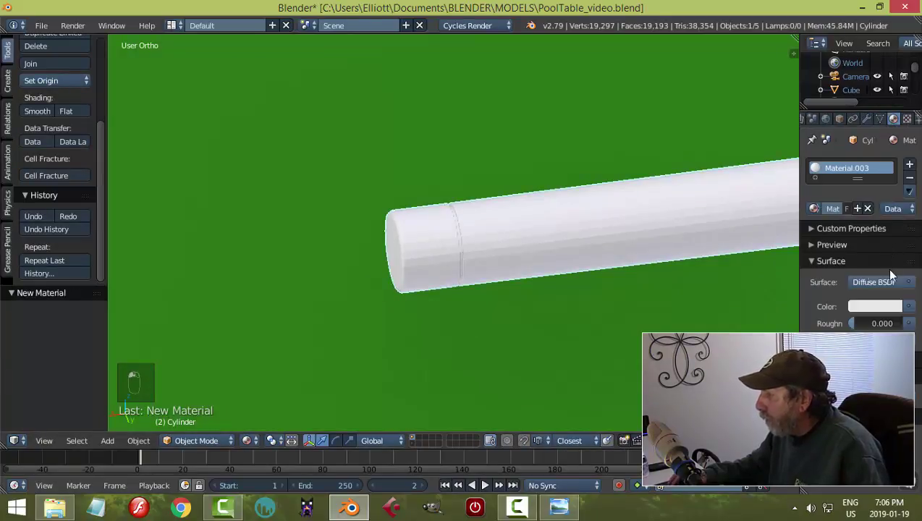
click(868, 281)
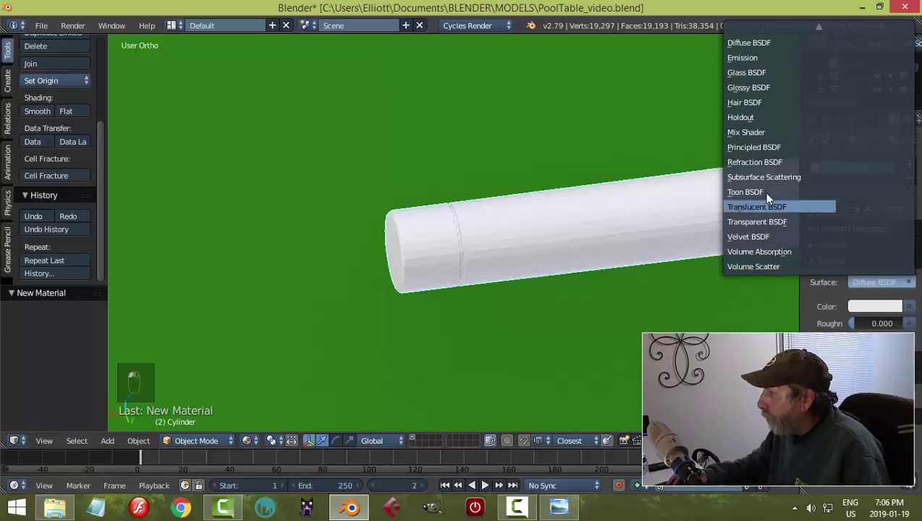
click(764, 147)
Set the cue material's base color to a light wood tan.
click(869, 324)
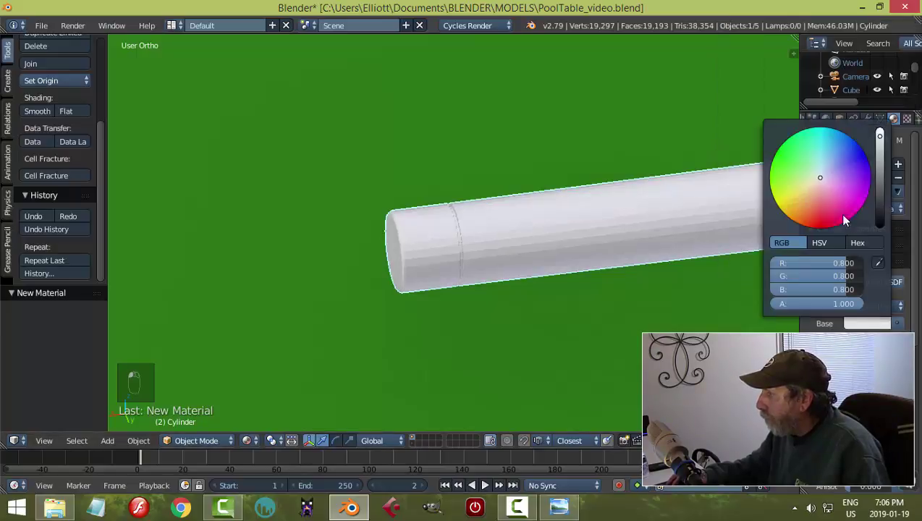
click(810, 186)
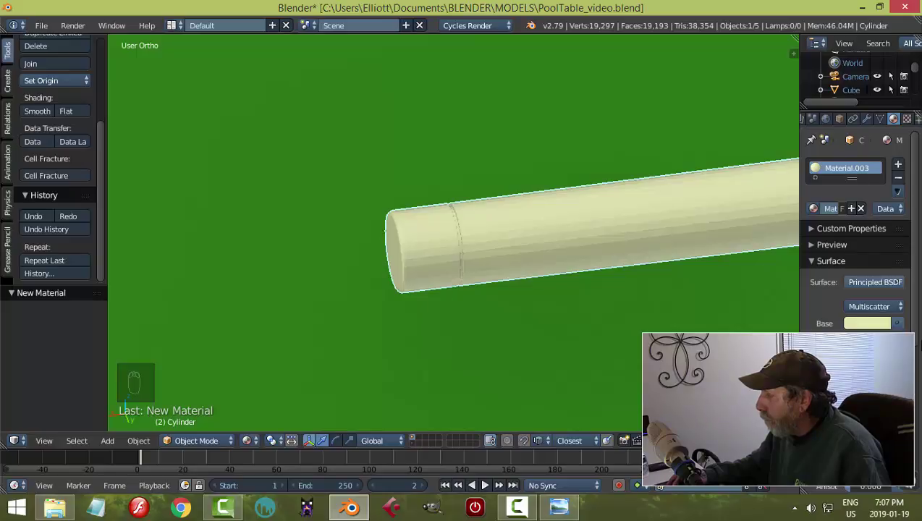
click(871, 324)
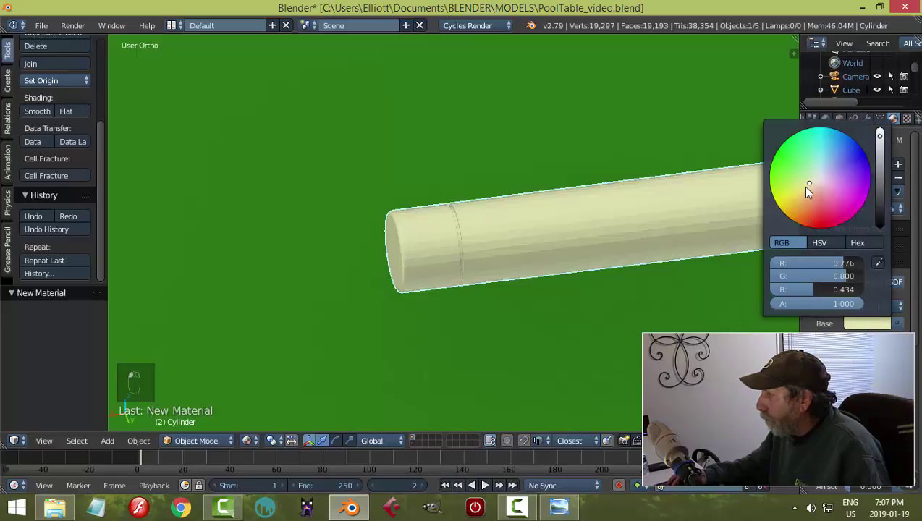
drag(802, 186, 810, 190)
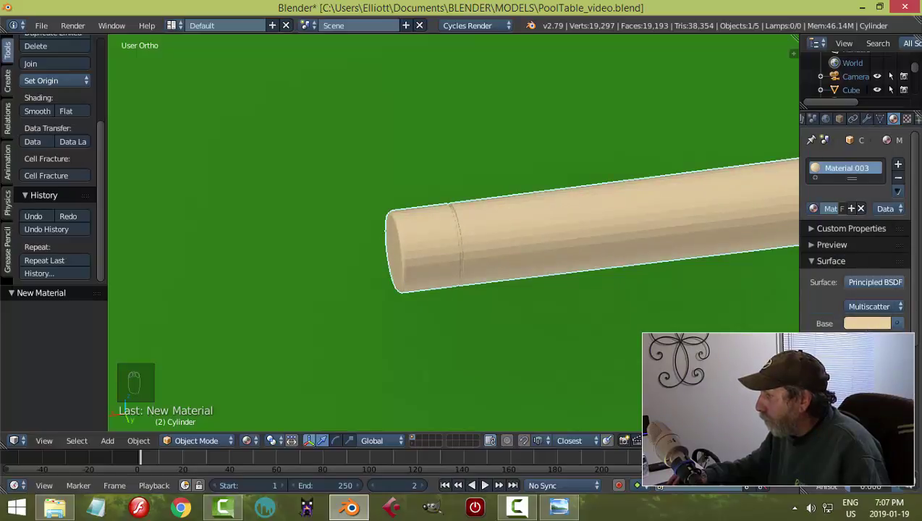
Set the cue material's metallic value to 0.2 and shade the cue stick smooth.
scroll(916, 307, down, 4)
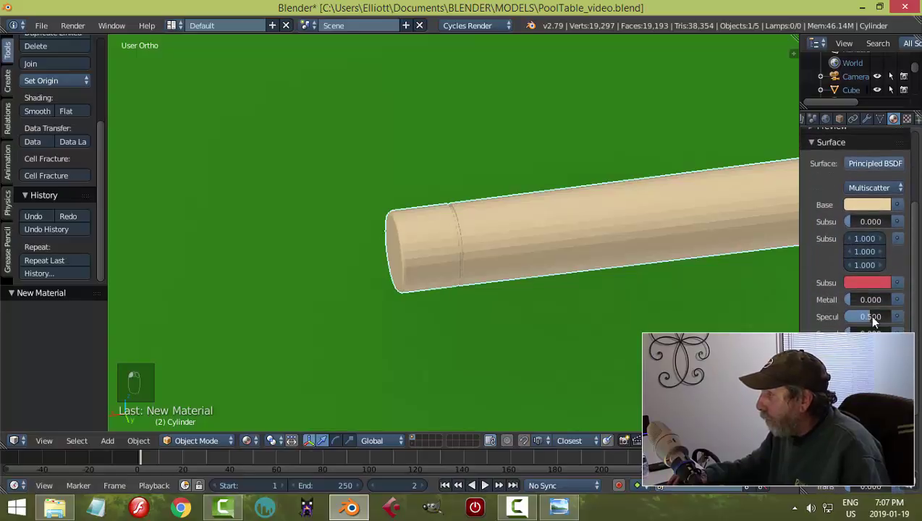
click(868, 299)
text(.2)
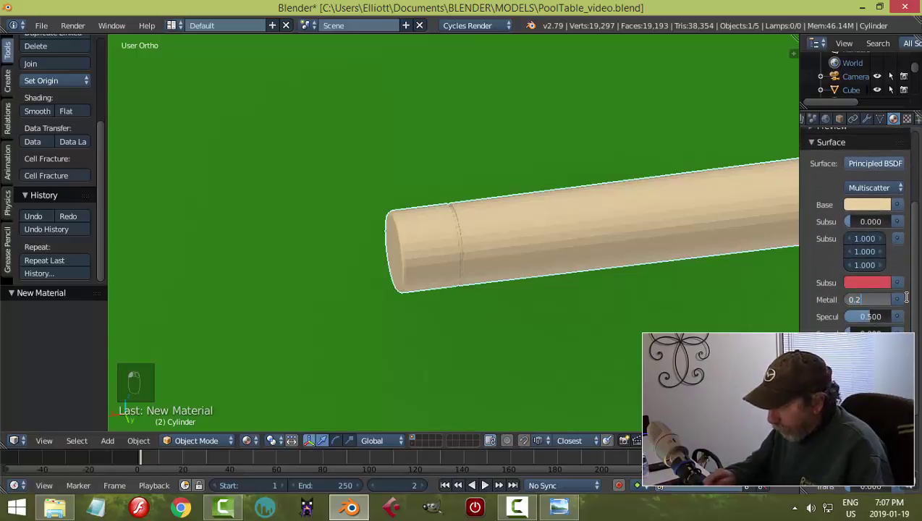
key(Return)
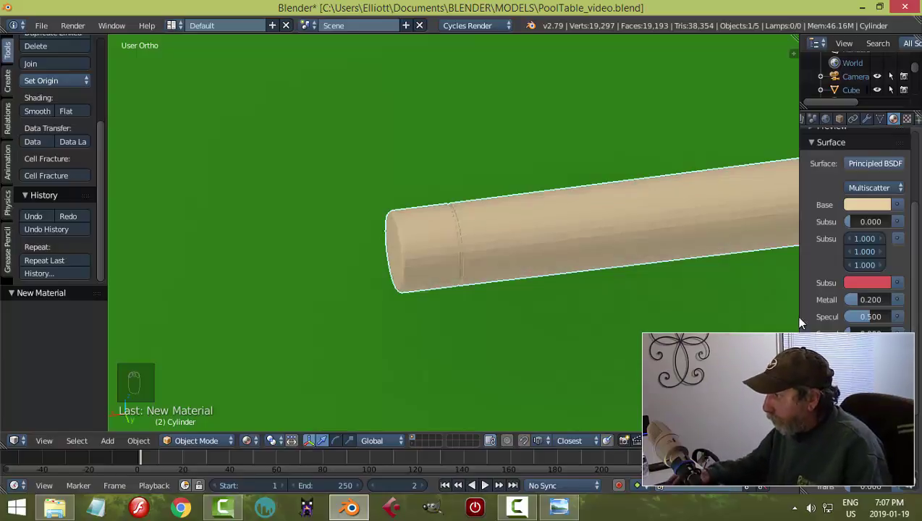
click(34, 111)
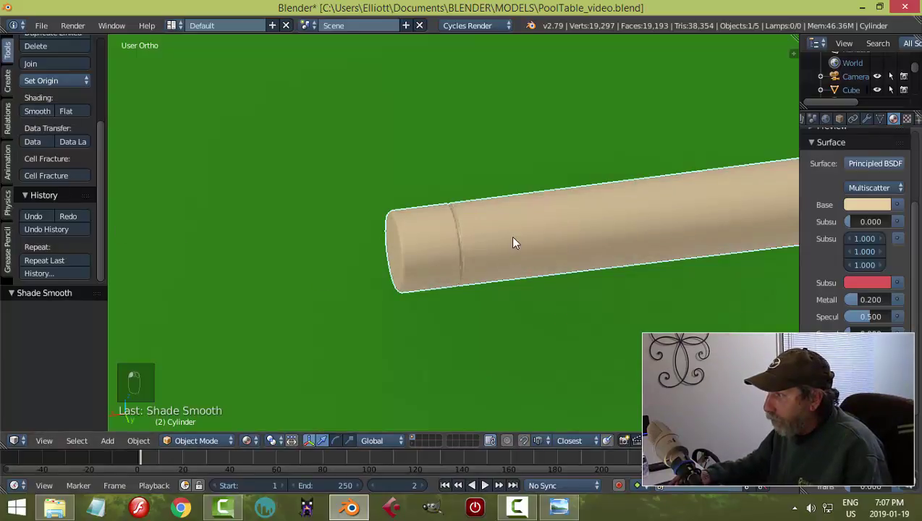
scroll(536, 238, down, 1)
scroll(561, 241, down, 2)
key(a)
In Edit Mode with face selection, circle-select the faces around the center of the cue tip's end.
middle_drag(647, 259, 577, 276)
scroll(577, 276, up, 2)
key(Tab)
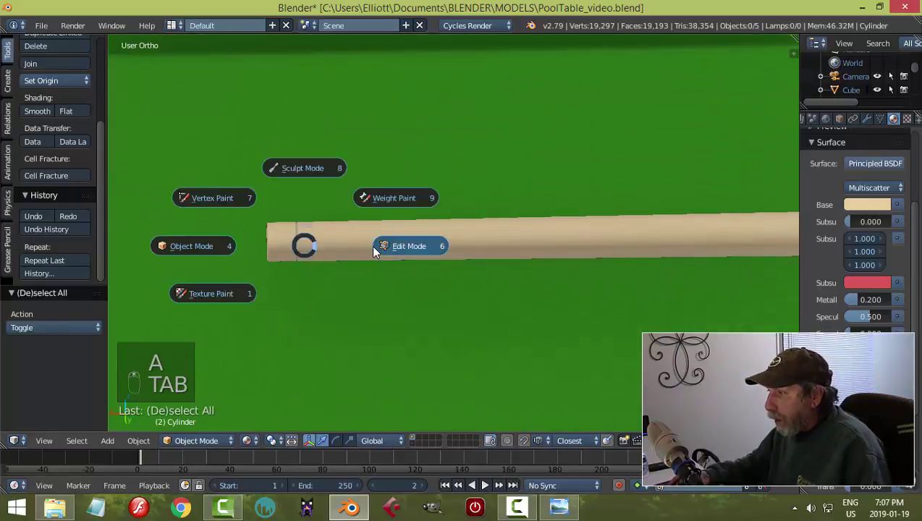
click(384, 245)
key(ctrl+Tab)
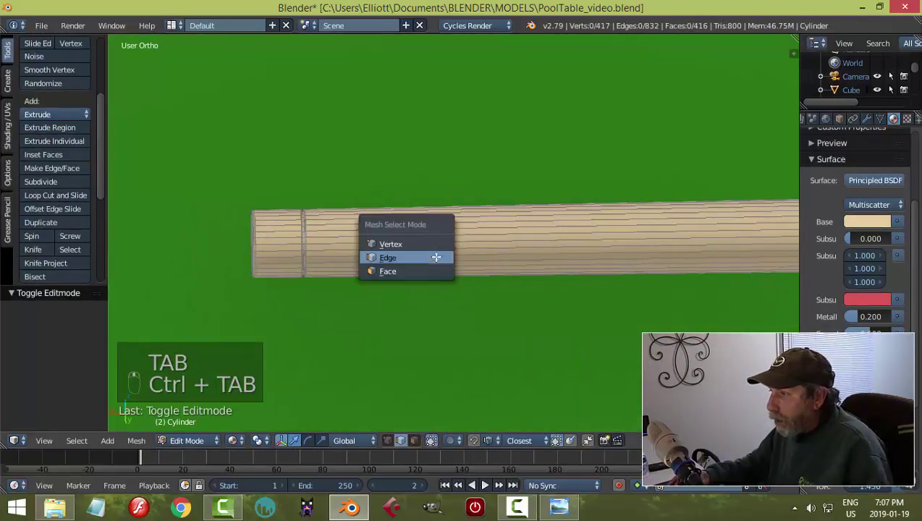
click(391, 271)
shift+middle_drag(346, 283, 487, 268)
scroll(392, 266, up, 1)
middle_drag(391, 266, 437, 237)
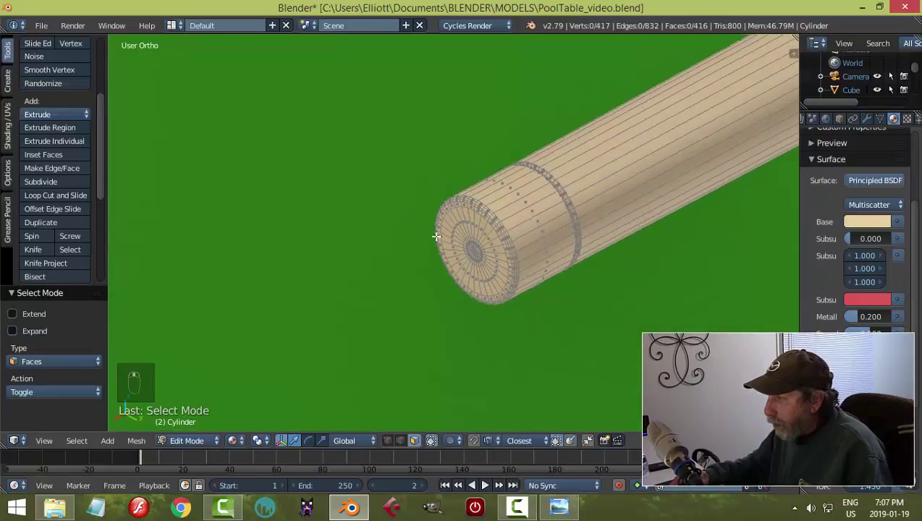
scroll(460, 253, up, 2)
key(c)
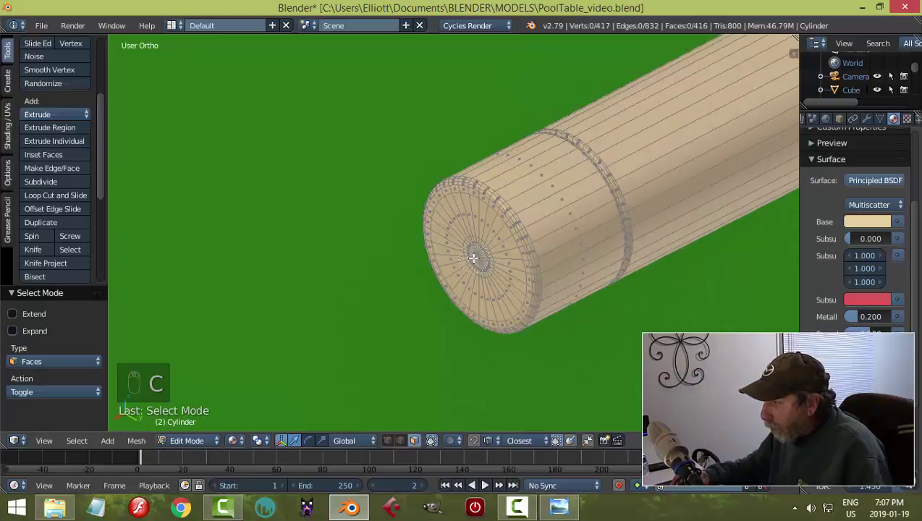
mouse_move(474, 253)
mouse_down()
mouse_move(470, 294)
mouse_move(511, 264)
mouse_move(463, 213)
mouse_move(478, 258)
mouse_up()
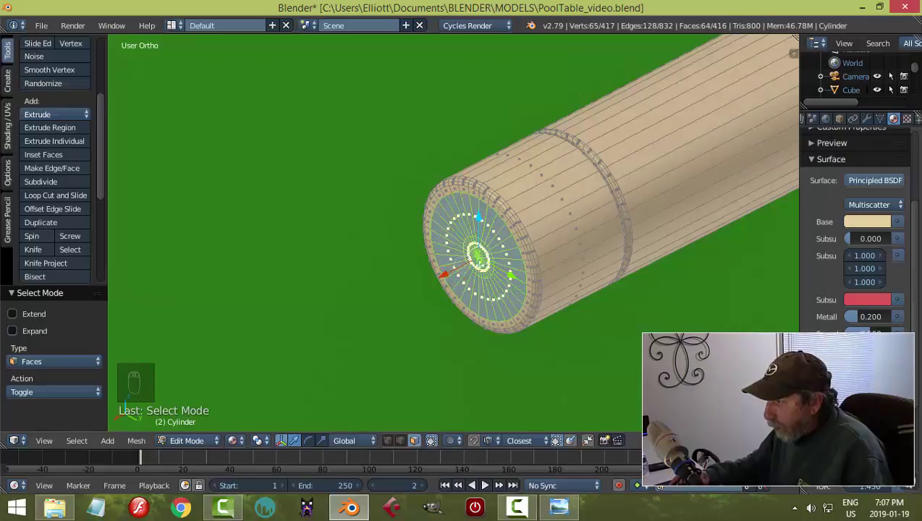
right_click(478, 258)
Grow the face selection from the end cap over the whole tip up to the groove behind it.
key(ctrl+KP_Add)
key(ctrl+KP_Add)
key(ctrl+KP_Add)
key(ctrl+KP_Add)
key(ctrl+KP_Add)
key(ctrl+KP_Add)
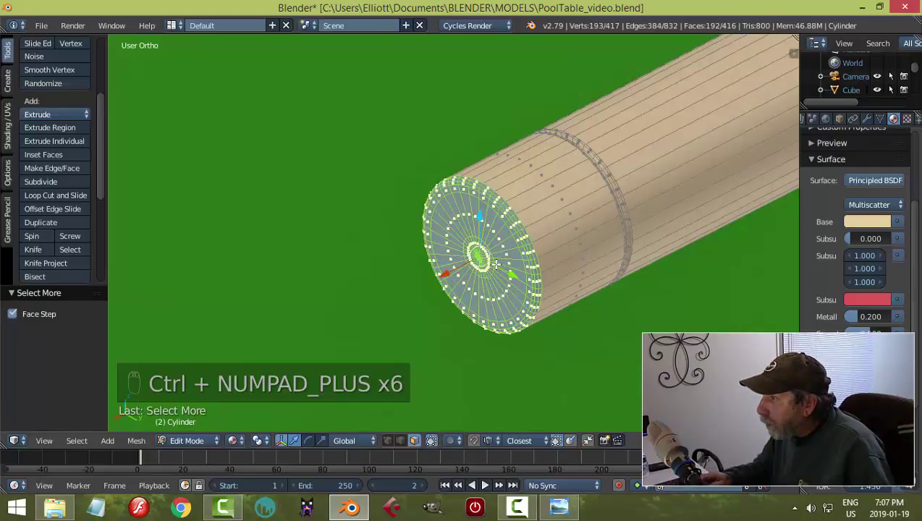
key(ctrl+KP_Add)
middle_drag(379, 84, 526, 242)
key(KP_Decimal)
key(ctrl+KP_Add)
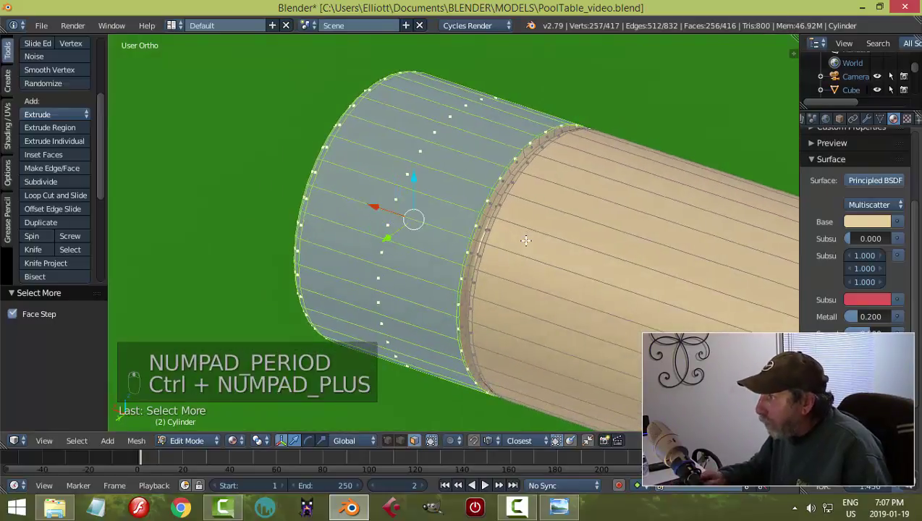
key(ctrl+KP_Add)
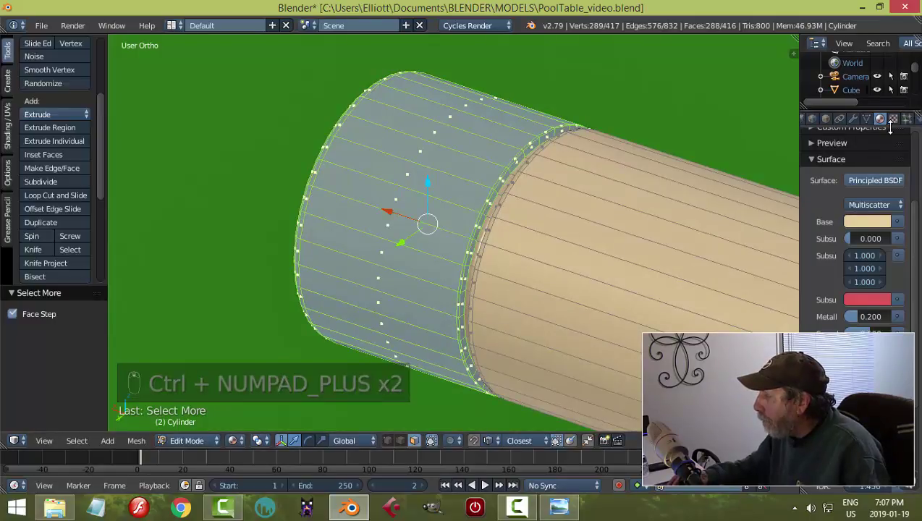
Rename the cue stick's existing material as cue and create a new material in a second material slot.
scroll(909, 190, up, 5)
scroll(911, 190, up, 1)
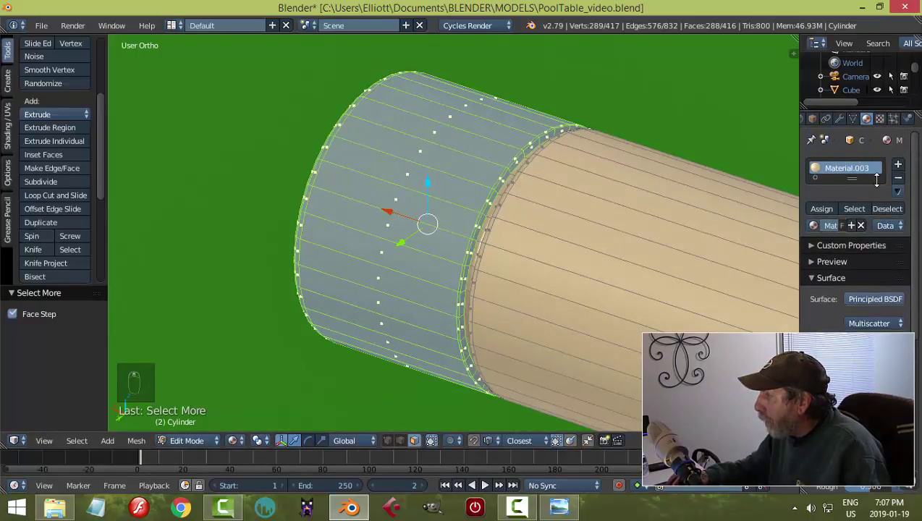
click(898, 166)
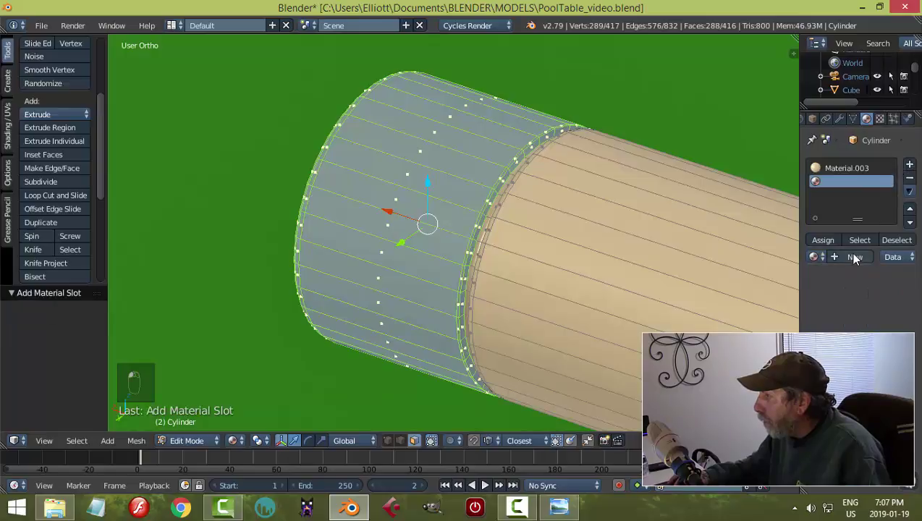
double_click(842, 171)
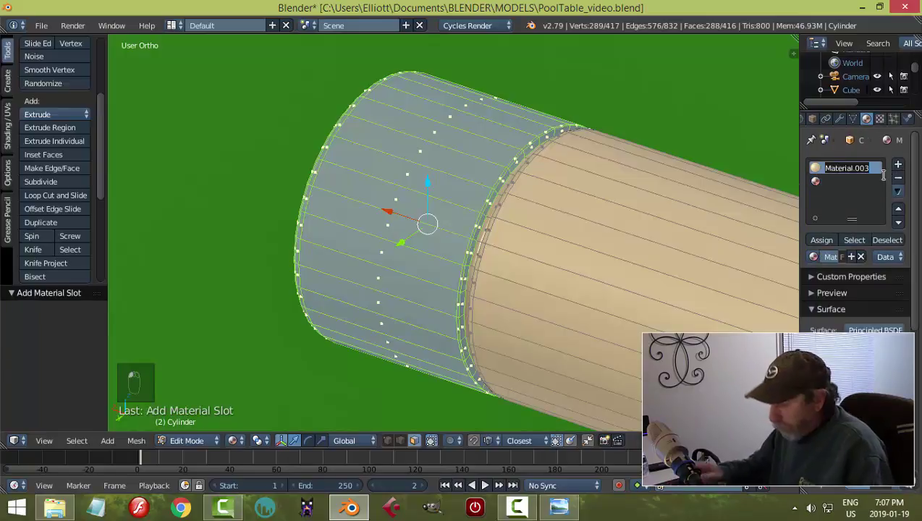
text(cue)
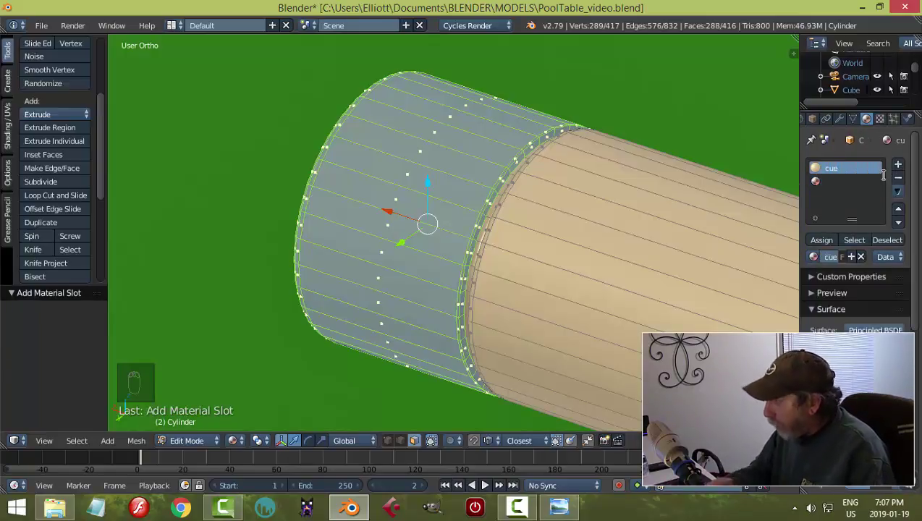
click(861, 184)
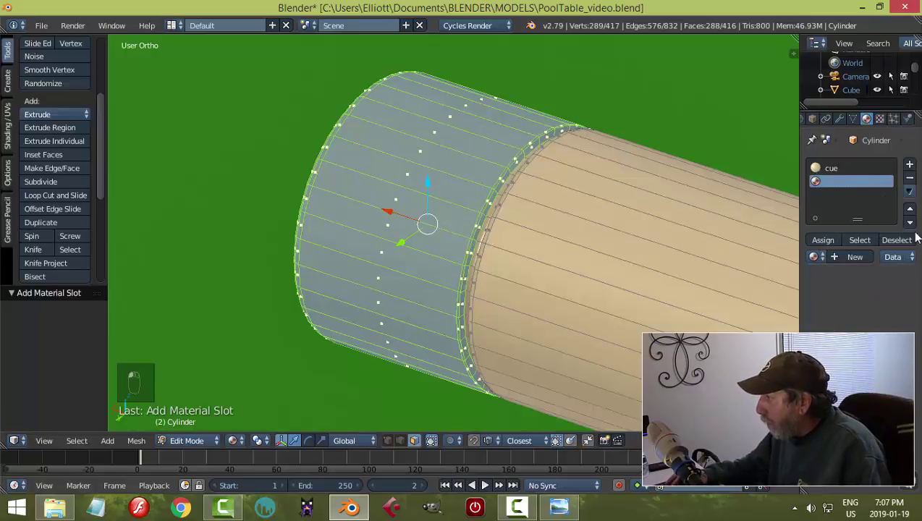
click(852, 257)
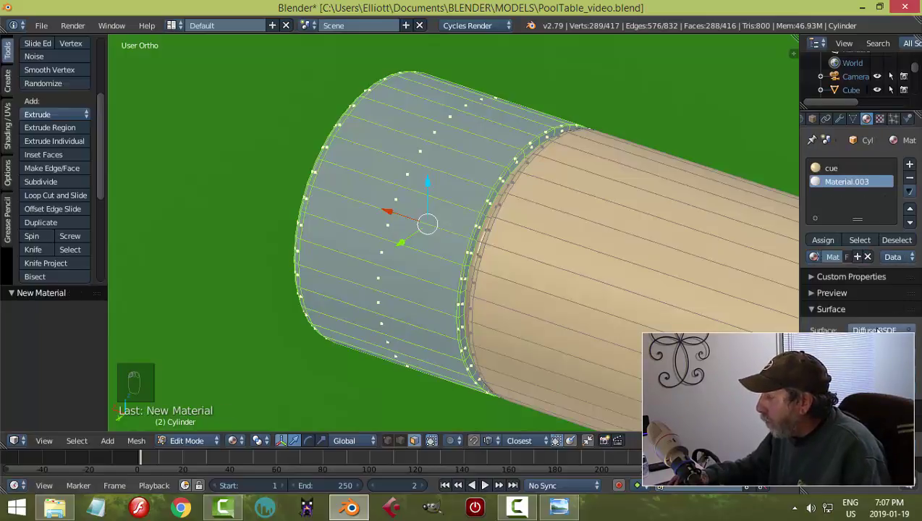
Name the new material cue end, assign it to the selected tip faces and return to Object Mode.
click(831, 257)
text(cue en)
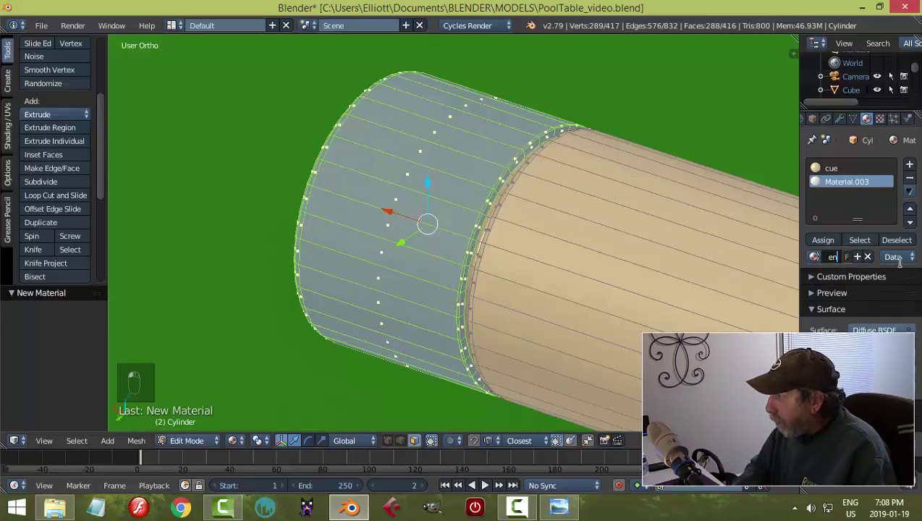
text(d)
key(Return)
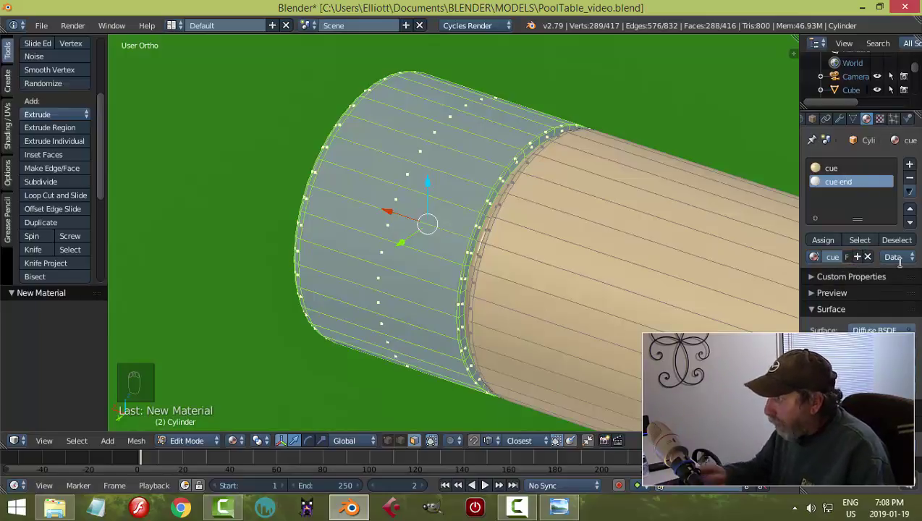
click(824, 241)
key(a)
key(Tab)
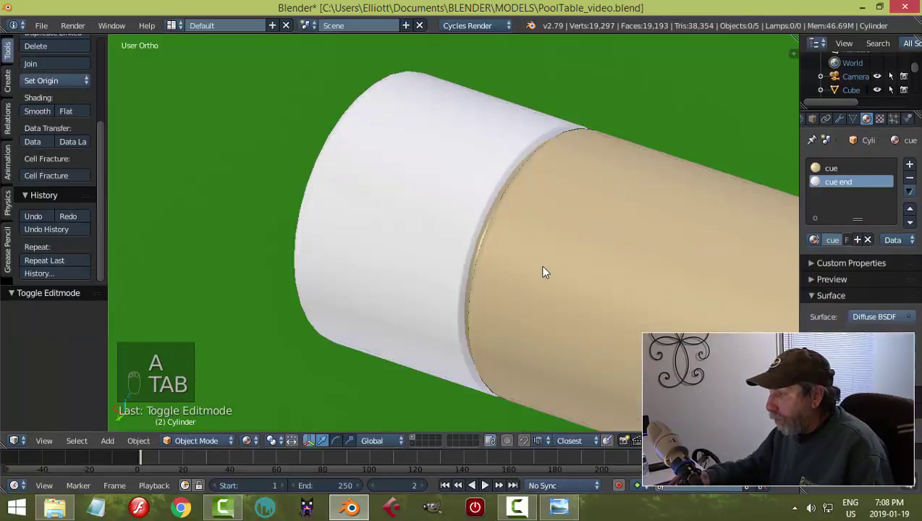
Enter Edit Mode on the cue stick with edge selection and select the open edge loop at its butt end.
scroll(544, 270, down, 5)
middle_drag(570, 280, 247, 278)
scroll(517, 270, down, 3)
scroll(497, 275, down, 7)
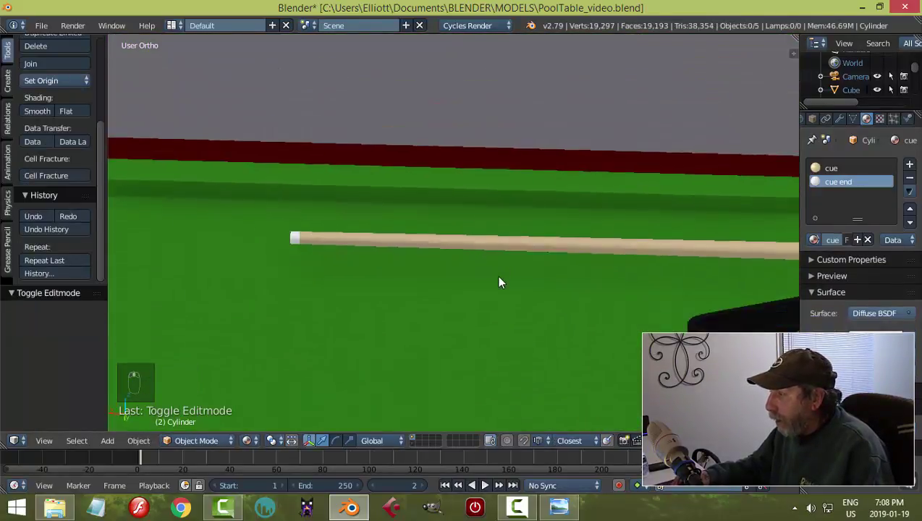
shift+middle_drag(653, 251, 324, 303)
scroll(504, 341, up, 3)
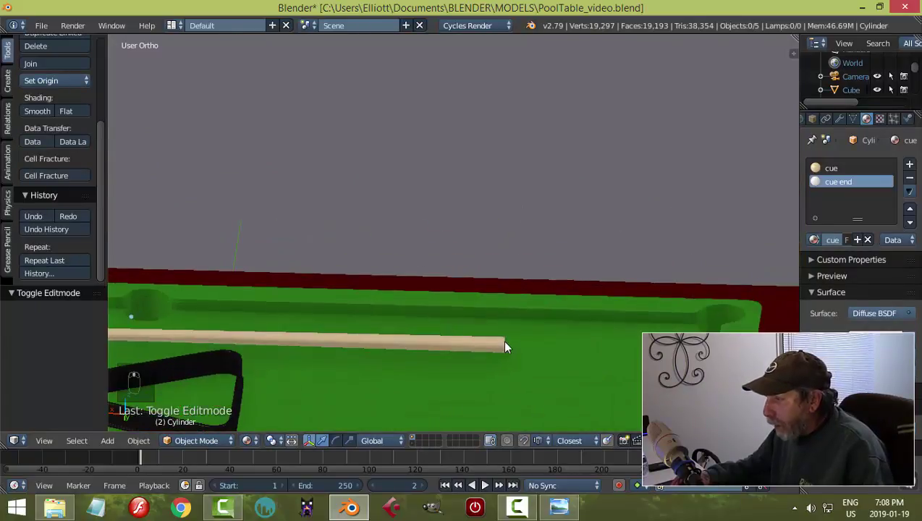
middle_drag(505, 341, 481, 307)
scroll(429, 354, up, 2)
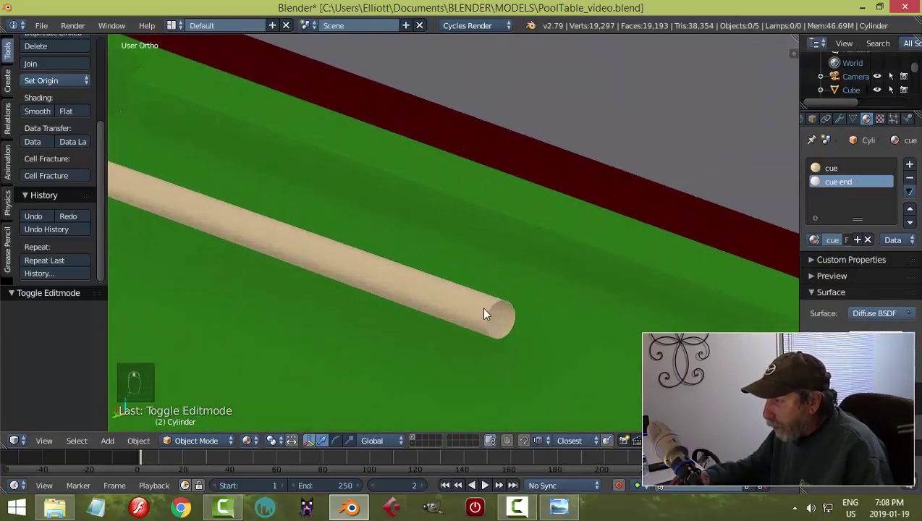
right_click(482, 307)
key(Tab)
shift+middle_drag(516, 342, 537, 193)
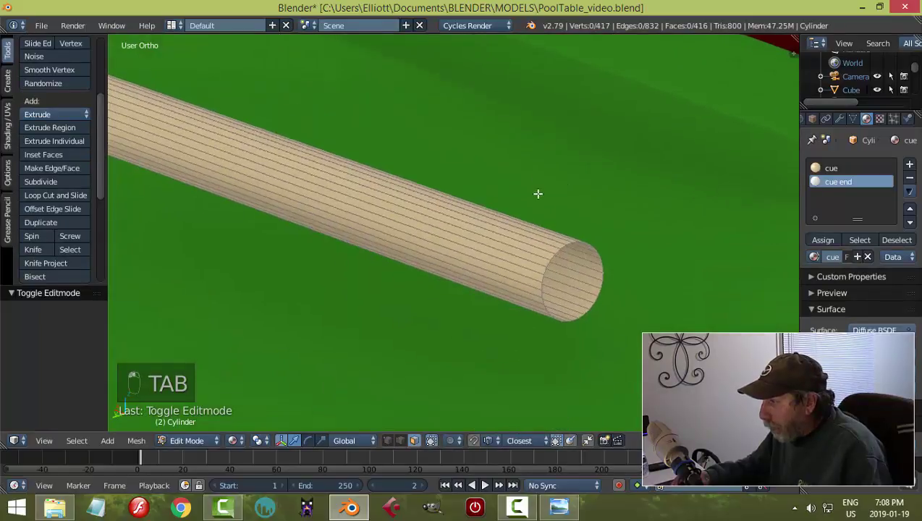
scroll(577, 282, up, 2)
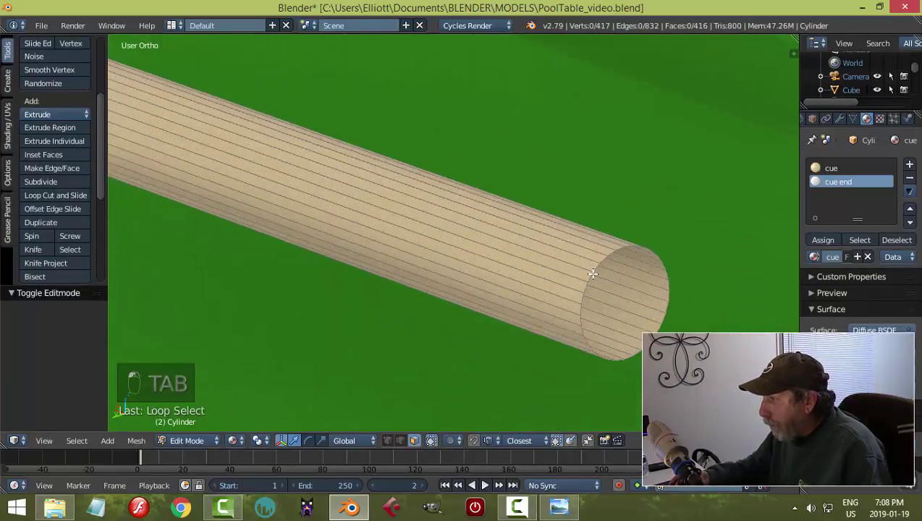
key(ctrl+Tab)
click(627, 261)
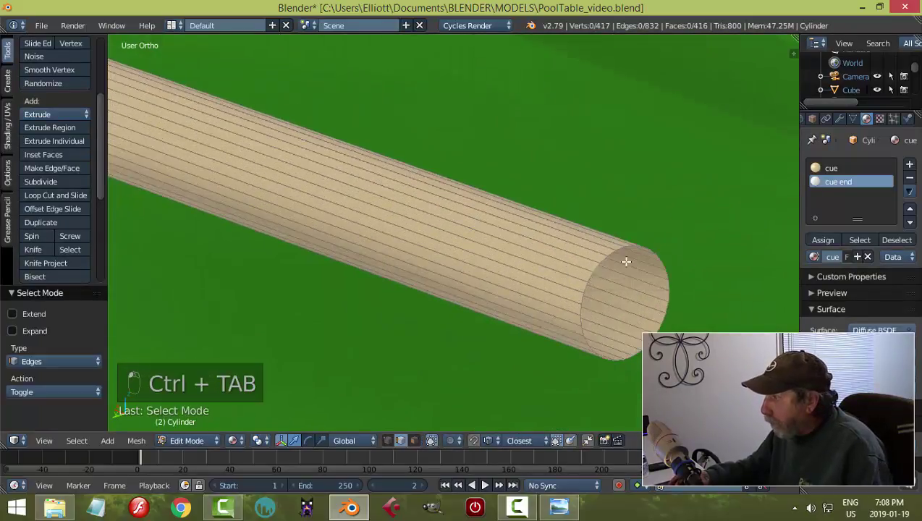
alt+right_click(684, 258)
Close the butt end by extruding the rim, scaling it inward, extruding again and merging the inner loop at center.
key(e)
key(s)
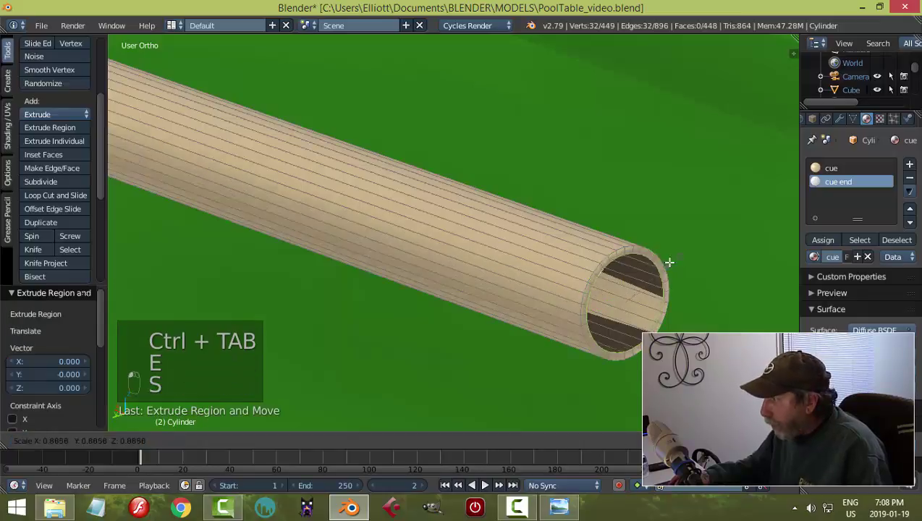
click(665, 265)
key(e)
right_click(683, 255)
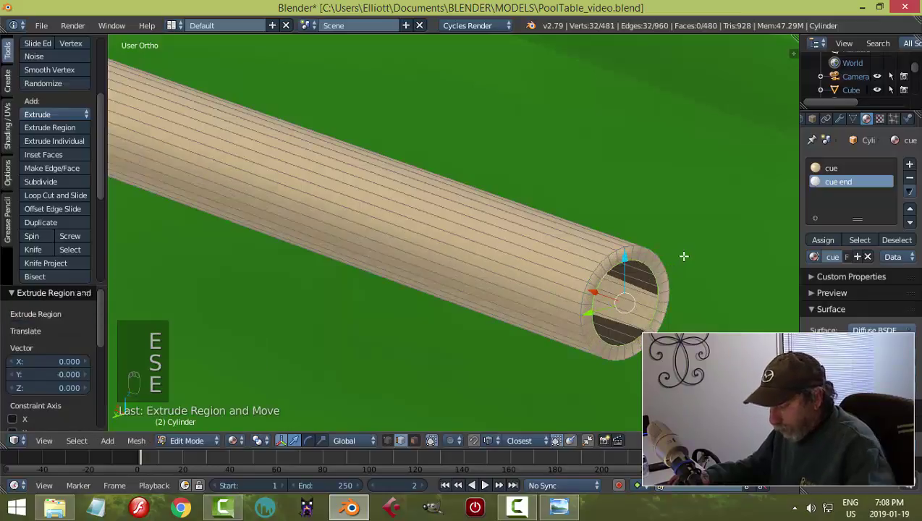
key(alt+m)
click(686, 259)
scroll(656, 263, down, 2)
scroll(623, 291, up, 1)
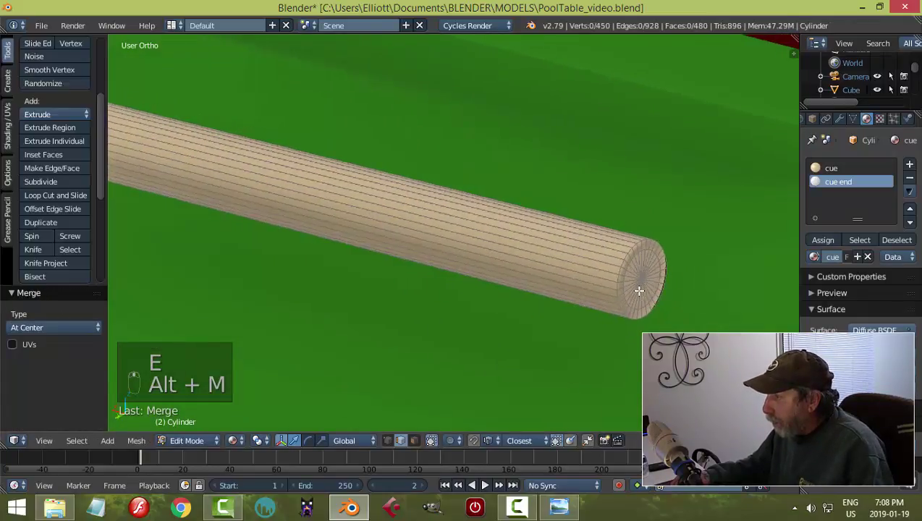
Bevel the rim of the capped butt end by about 0.004 with 3 segments.
alt+right_click(623, 263)
scroll(658, 282, up, 2)
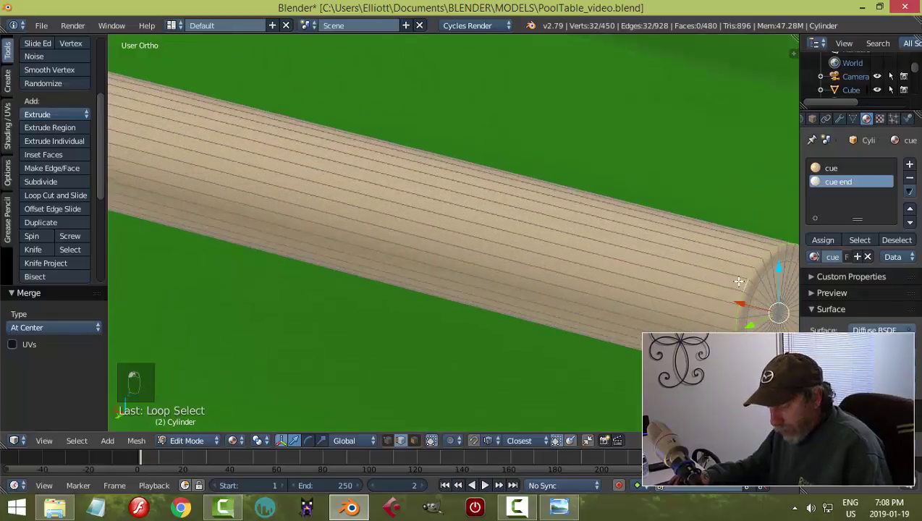
key(ctrl+b)
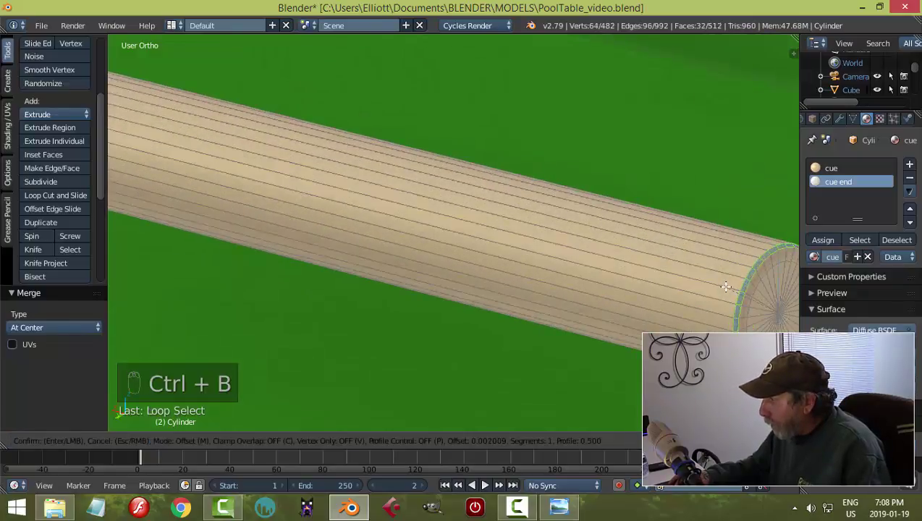
scroll(724, 286, up, 2)
click(722, 284)
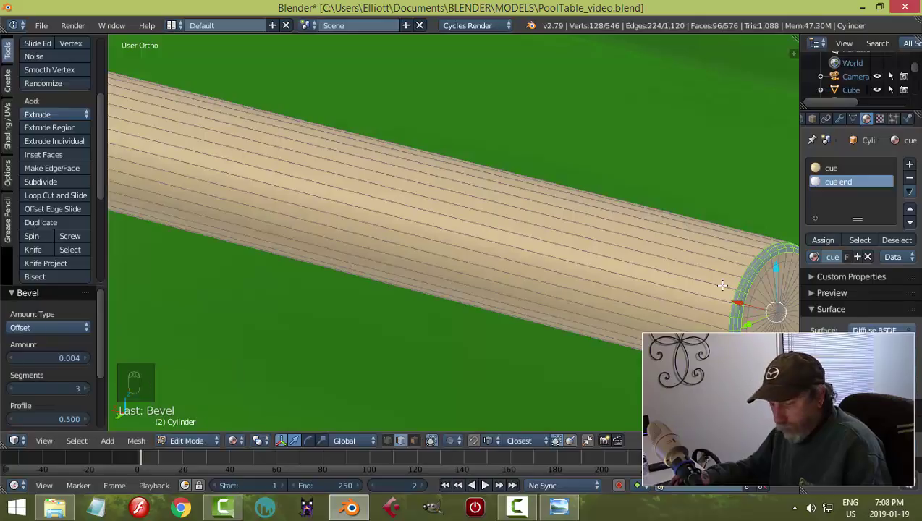
key(a)
Add one loop cut around the cue shaft and slide it toward the butt end.
scroll(716, 286, down, 8)
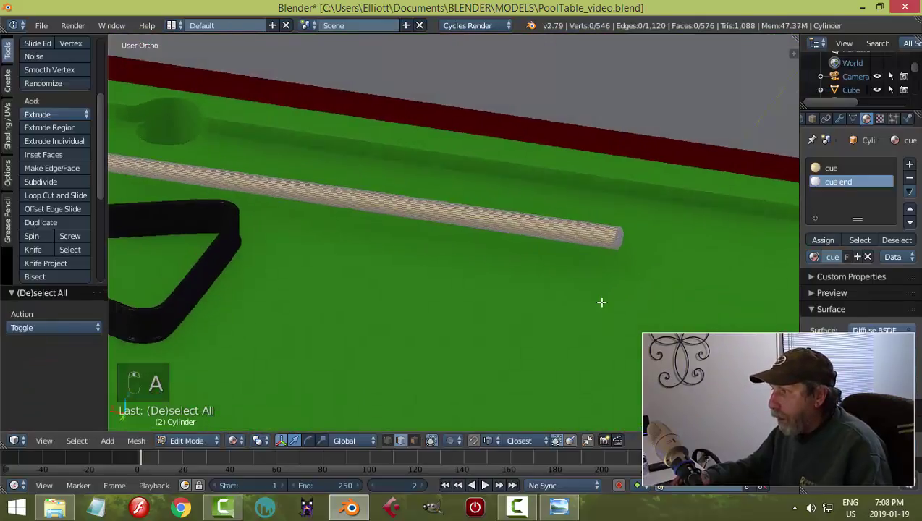
scroll(477, 273, down, 2)
key(ctrl+r)
click(398, 220)
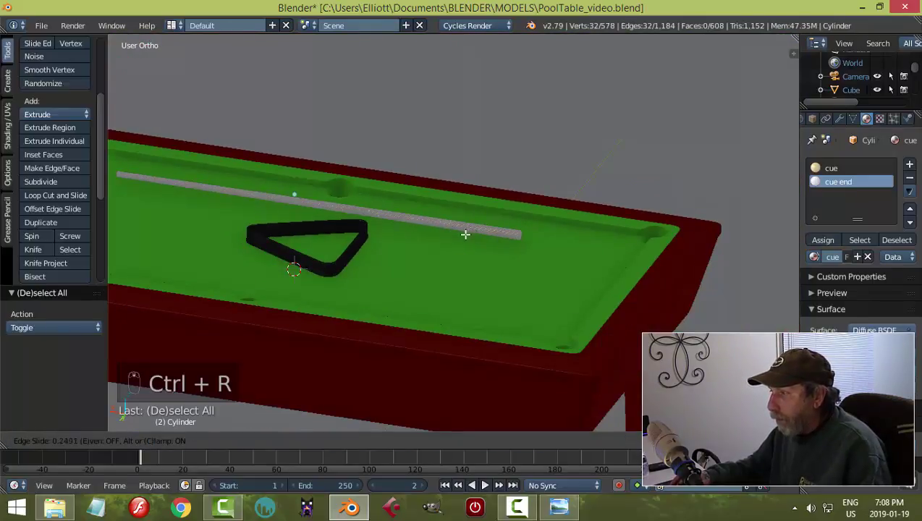
click(542, 255)
key(a)
With face selection, circle-select the faces around the center of the butt end's cap.
scroll(544, 256, up, 5)
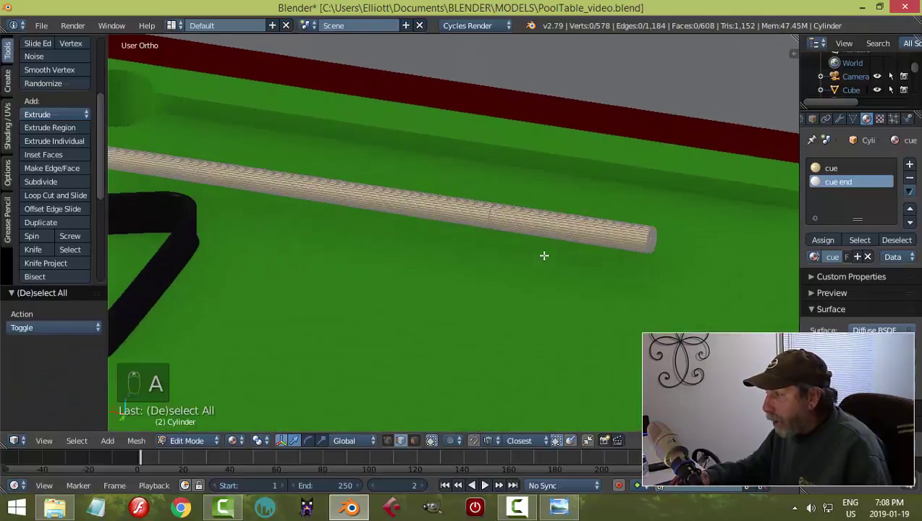
key(ctrl+Tab)
click(512, 268)
middle_drag(609, 261, 459, 217)
scroll(519, 264, up, 2)
scroll(527, 256, up, 3)
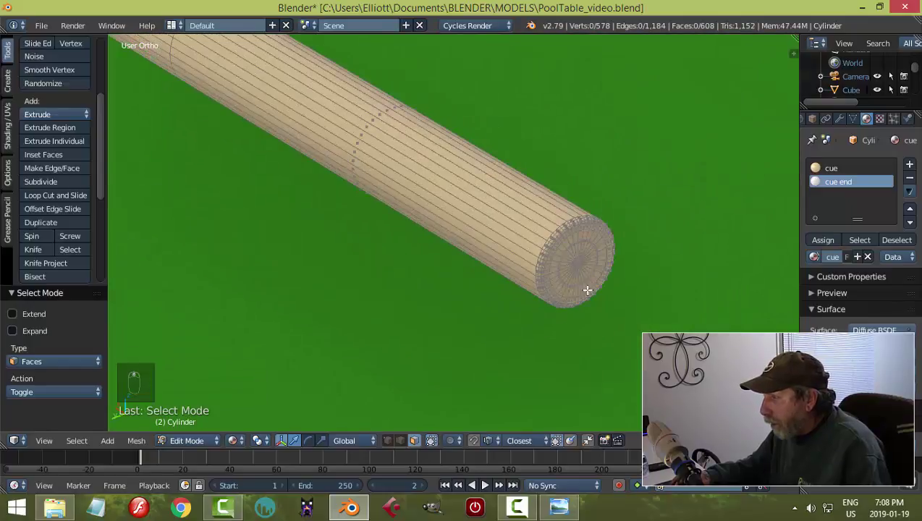
middle_drag(588, 290, 550, 270)
key(c)
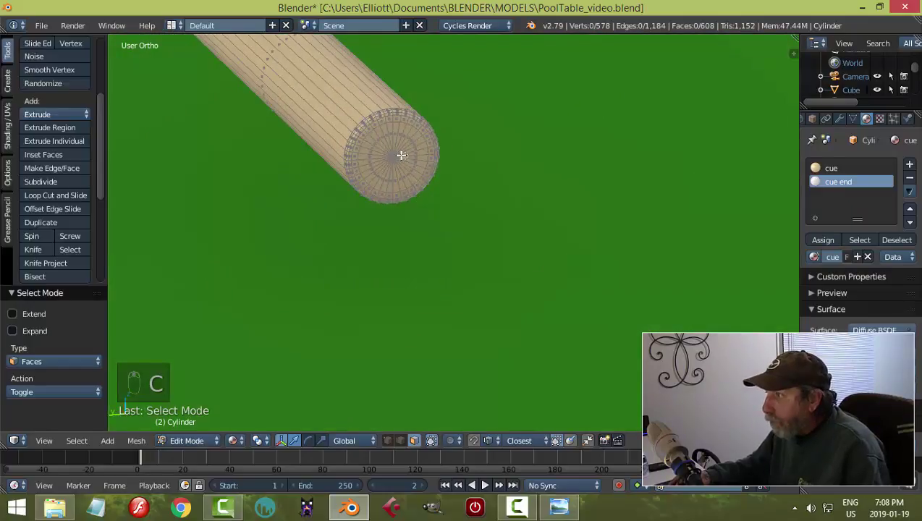
drag(398, 155, 394, 156)
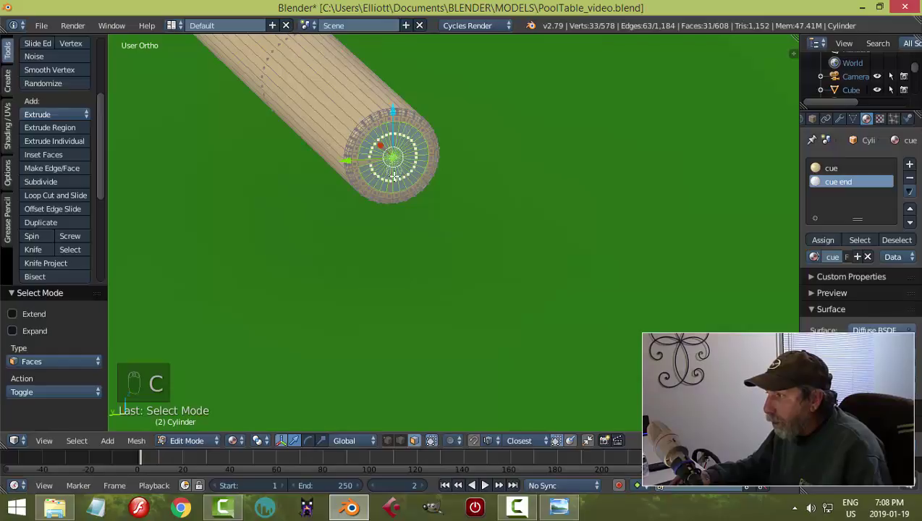
Grow the face selection six times from the butt cap along the shaft up to the loop cut.
scroll(461, 173, down, 2)
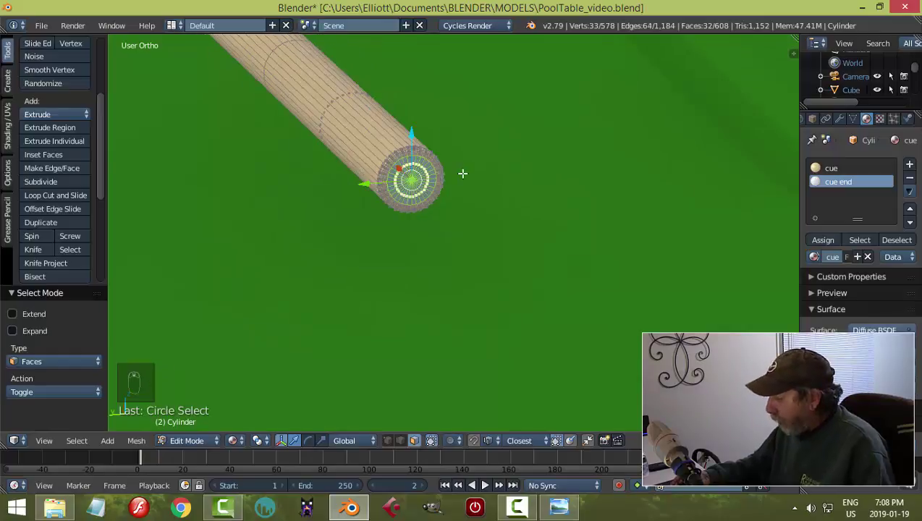
key(ctrl+KP_Add)
key(ctrl+KP_Add)
key(ctrl+KP_Add)
key(ctrl+KP_Add)
key(ctrl+KP_Add)
key(ctrl+KP_Add)
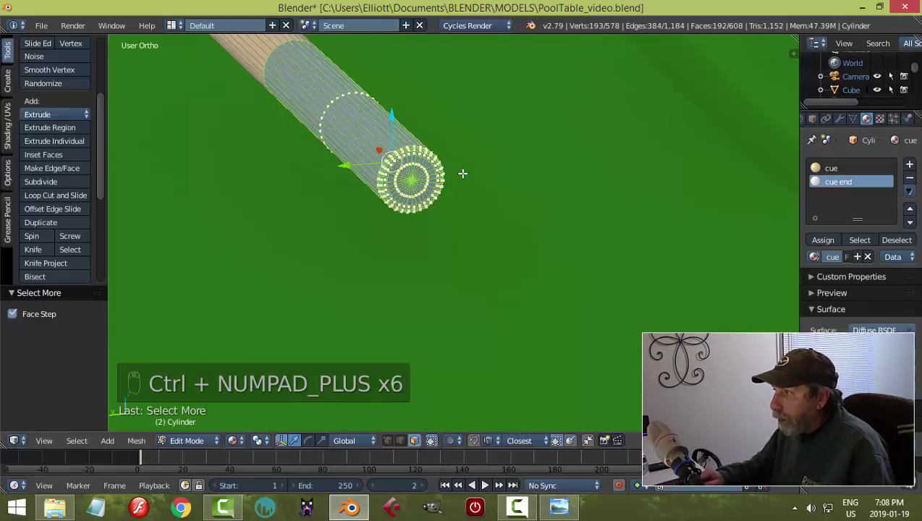
Add a third material slot using the existing Material.001 and assign it to the selected butt faces.
middle_drag(491, 173, 445, 191)
scroll(444, 192, up, 1)
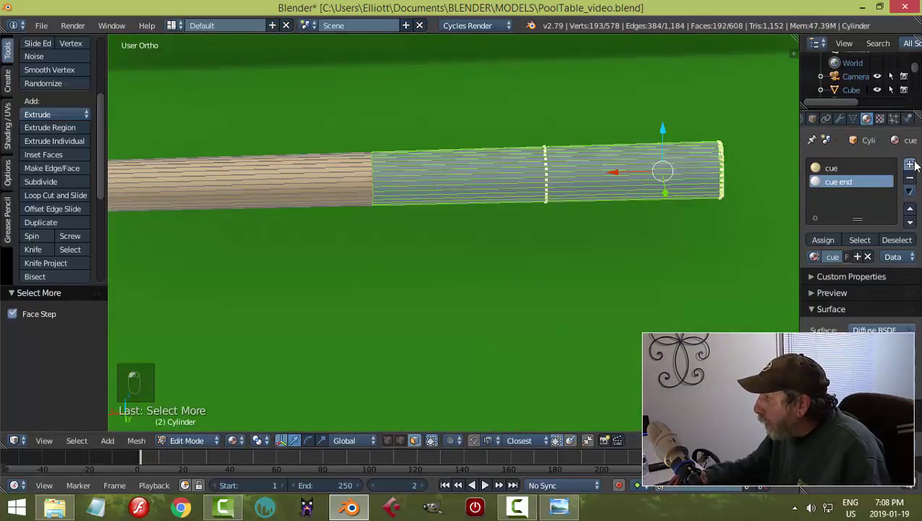
click(910, 165)
click(817, 257)
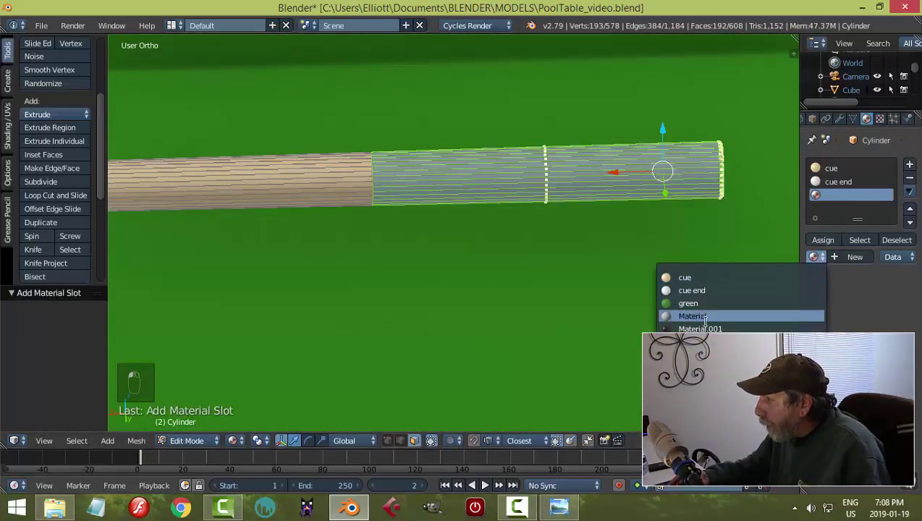
click(733, 315)
click(823, 240)
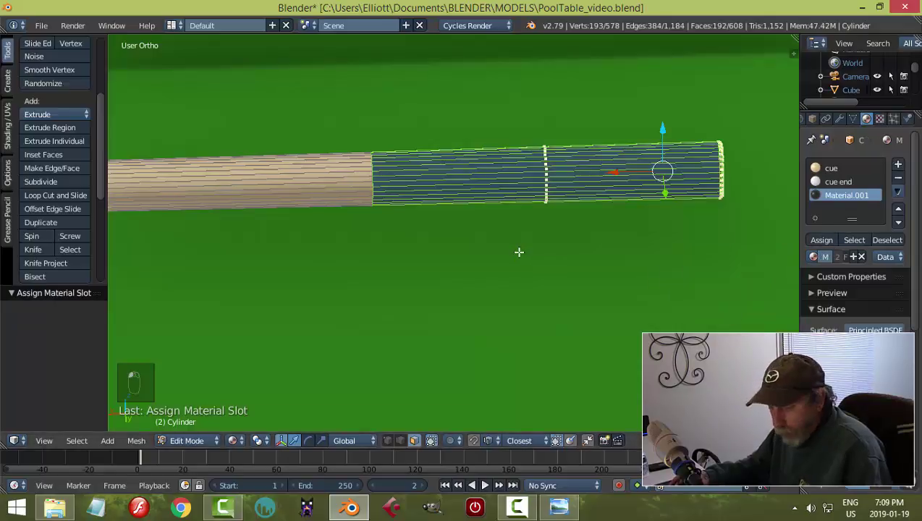
key(a)
Select the edge loop between the light shaft and black butt and bevel it by about 0.00085 with one segment.
scroll(423, 225, up, 3)
shift+middle_drag(360, 196, 511, 266)
scroll(488, 249, up, 2)
key(ctrl+Tab)
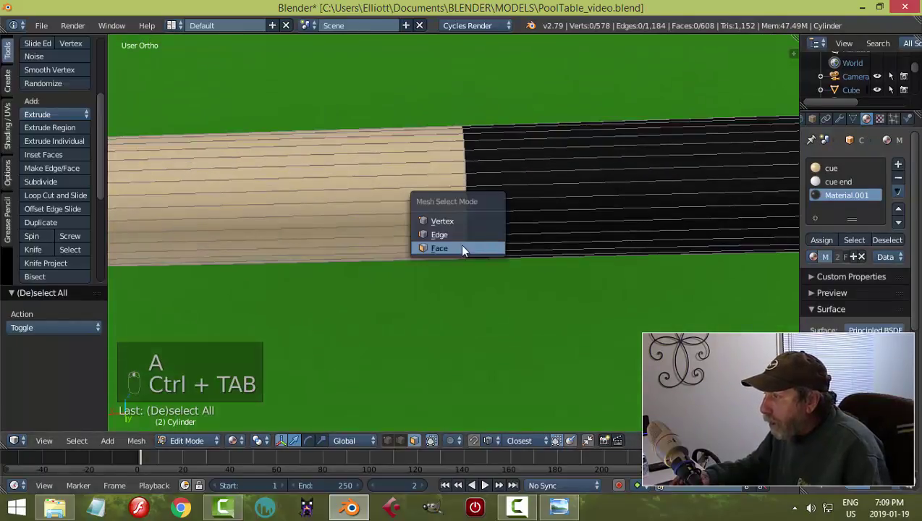
click(451, 234)
scroll(485, 168, up, 3)
alt+right_click(479, 142)
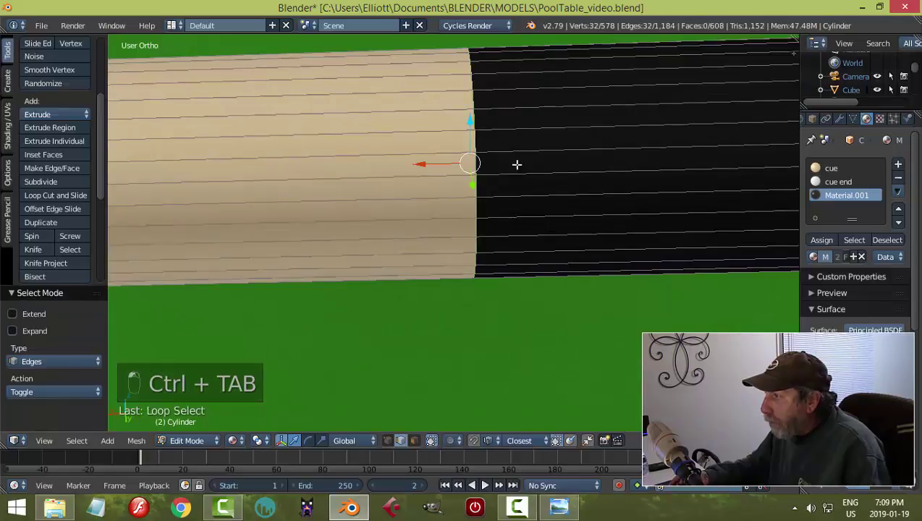
key(ctrl+b)
key(ctrl+b)
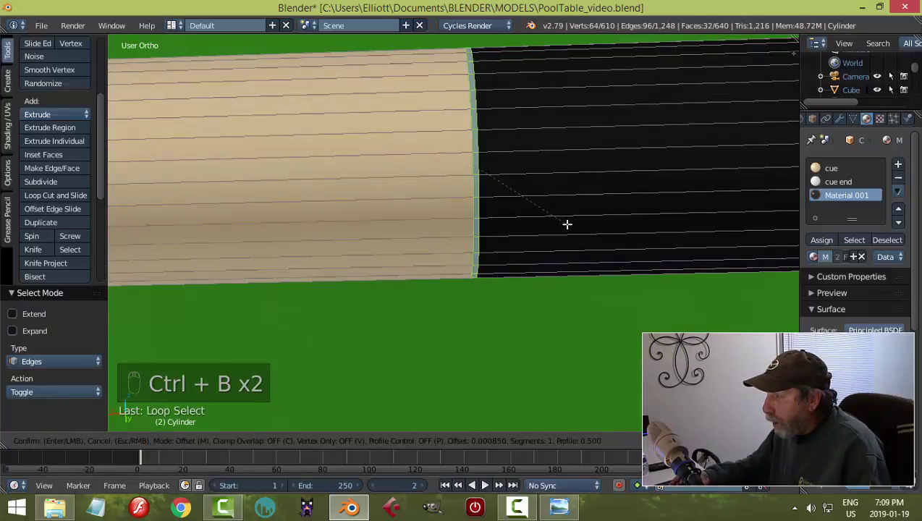
click(567, 224)
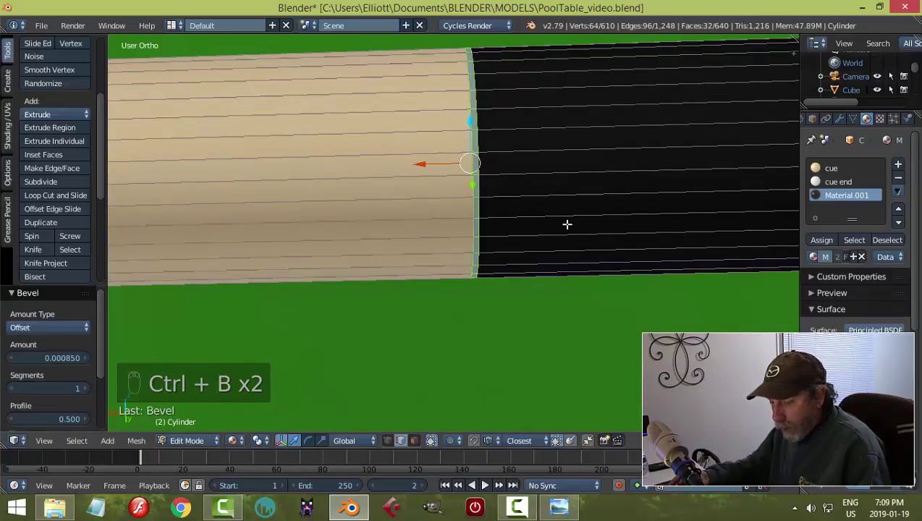
Extrude the narrow beveled band in place and shrink/fatten it by about 0.000824.
key(e)
key(alt+s)
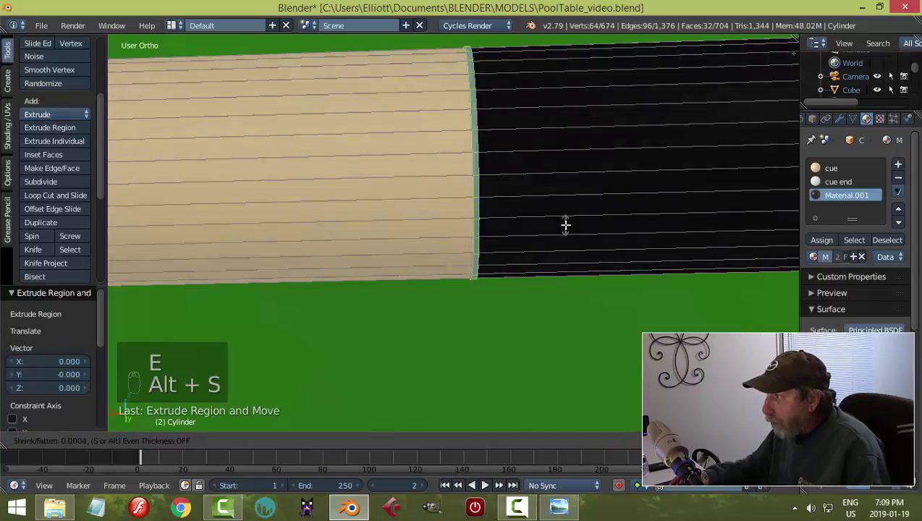
click(565, 223)
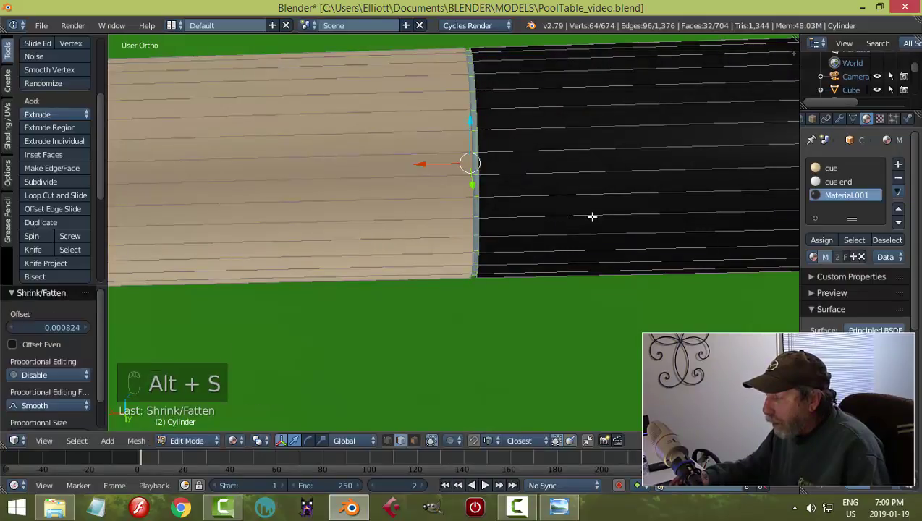
Add edge loops around the cue beside the narrow band at the start of the black butt section.
scroll(592, 217, down, 6)
middle_drag(596, 233, 580, 234)
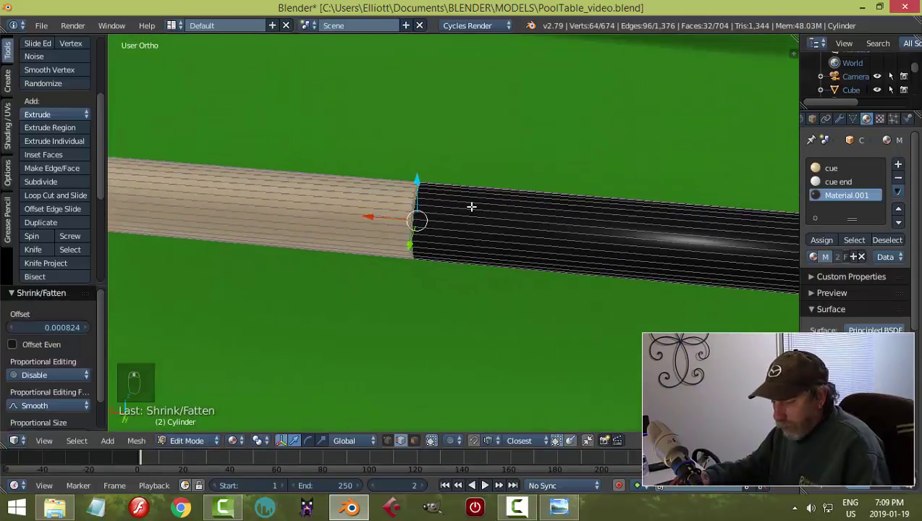
key(ctrl+r)
click(472, 206)
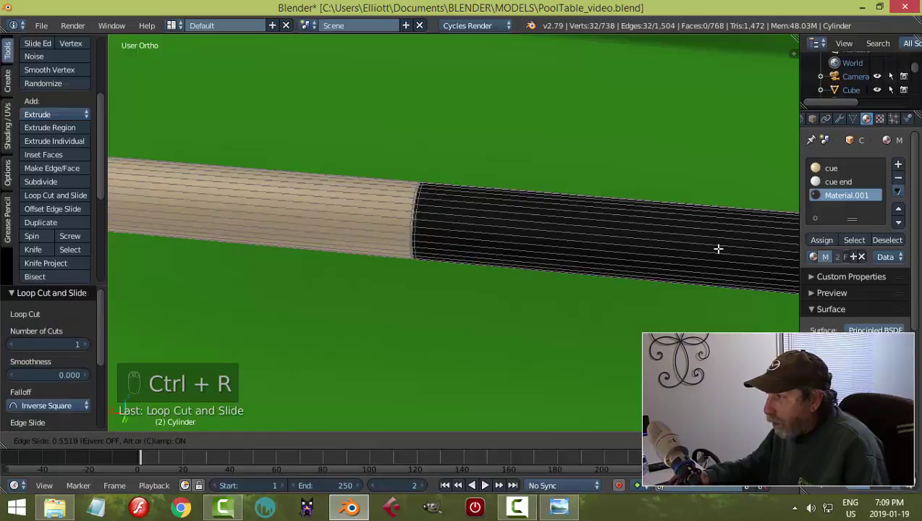
click(563, 266)
key(a)
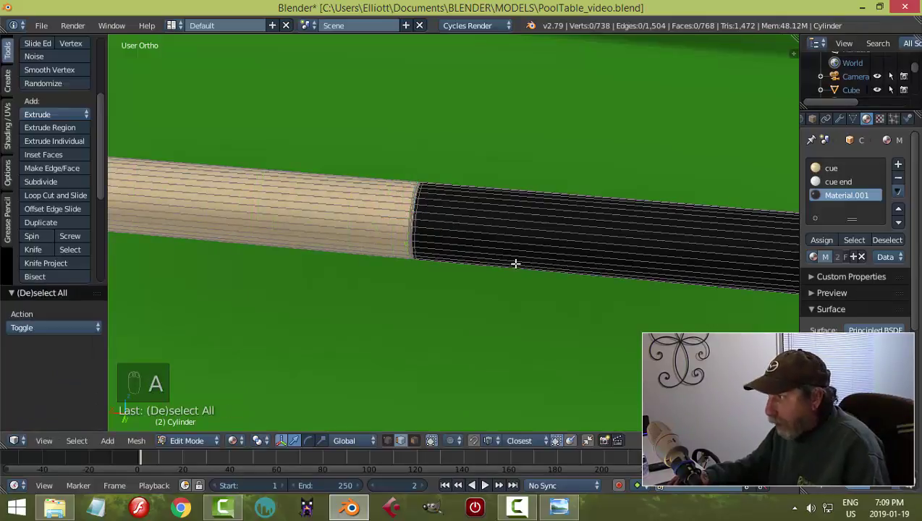
Leave edit mode on the cue and examine its black butt section from several angles.
key(Tab)
click(451, 264)
scroll(483, 260, down, 4)
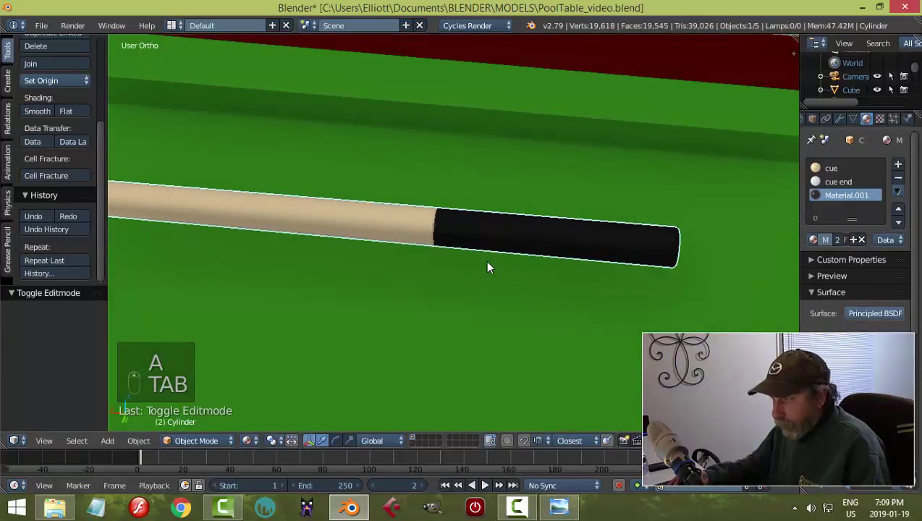
key(a)
key(a)
scroll(485, 260, down, 3)
middle_drag(459, 275, 480, 229)
scroll(421, 277, down, 3)
Reopen the cue's mesh in face select mode and select the circular fan of faces at the centre of the black butt end.
right_click(476, 220)
key(Tab)
click(518, 233)
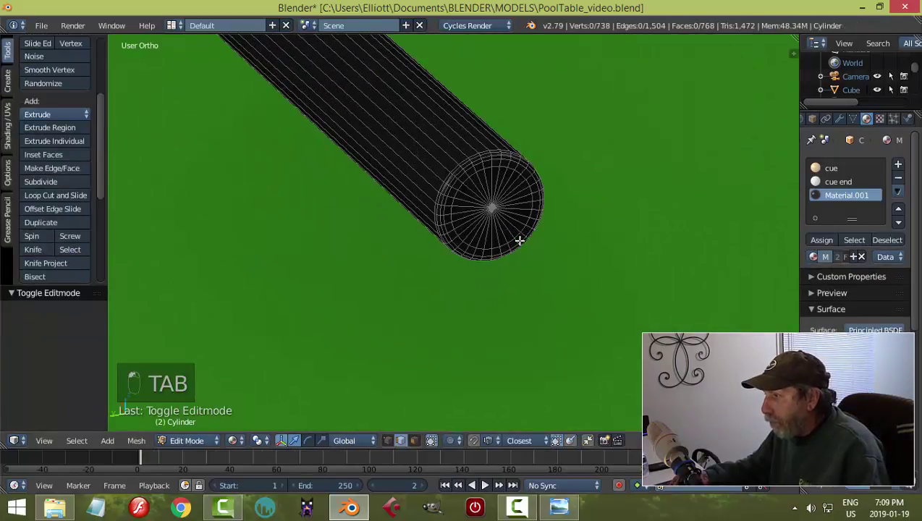
key(ctrl+Tab)
click(510, 246)
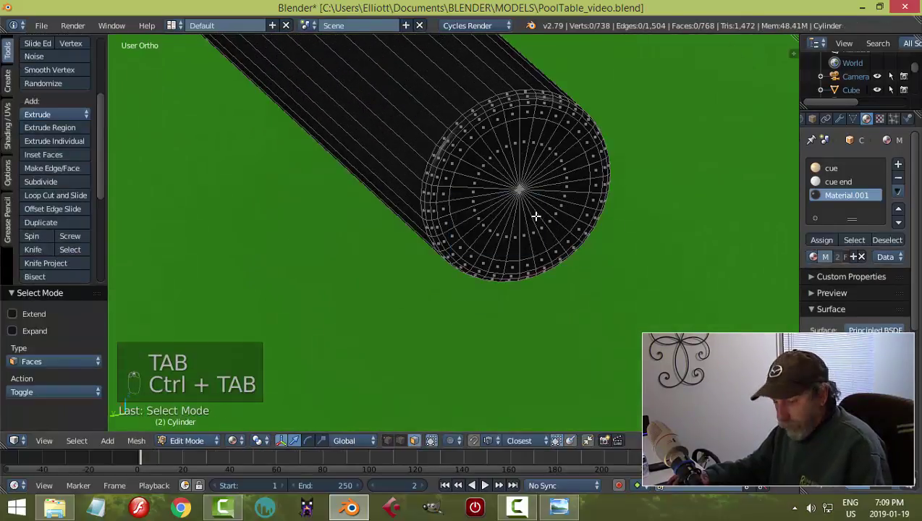
key(c)
mouse_move(535, 209)
mouse_down()
mouse_move(520, 172)
mouse_move(507, 208)
mouse_move(524, 208)
mouse_up()
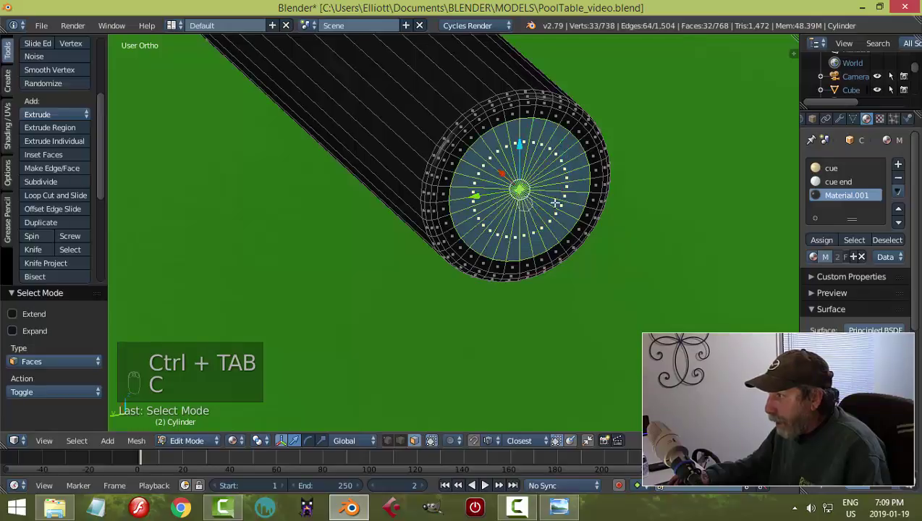
right_click(563, 202)
key(ctrl+KP_Add)
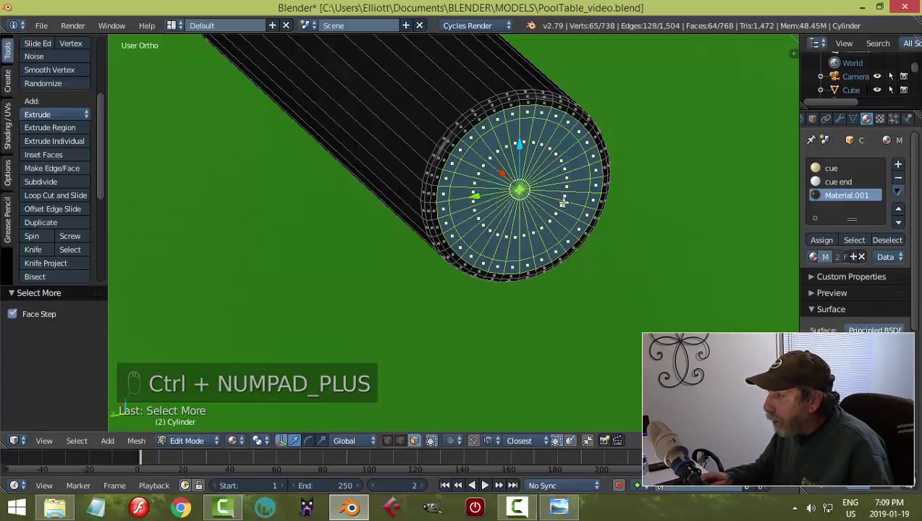
key(ctrl+KP_Subtract)
Extrude the selected central faces of the butt end outward by about 0.0014.
scroll(540, 202, down, 2)
shift+middle_drag(513, 205, 616, 284)
key(e)
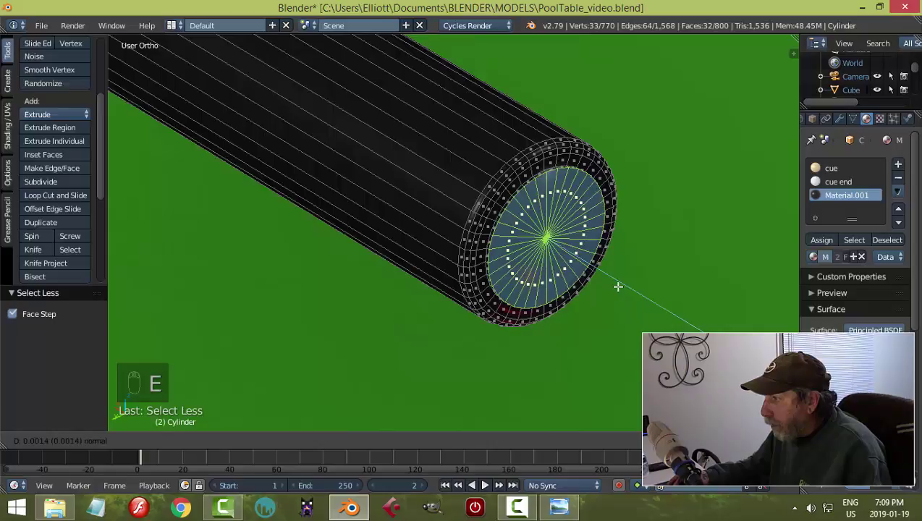
click(618, 286)
Grow the butt-end selection by one ring, assign it a new red material in a fourth slot, and return to object mode.
key(ctrl+KP_Add)
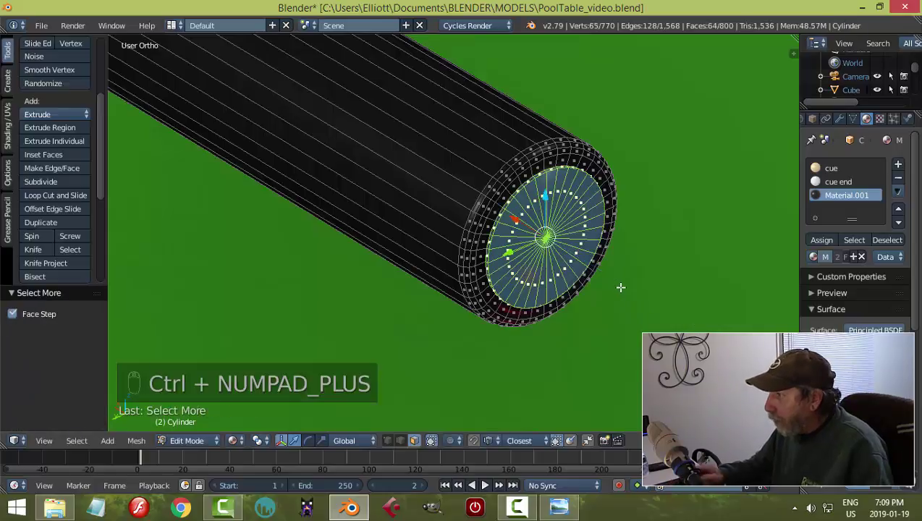
click(899, 166)
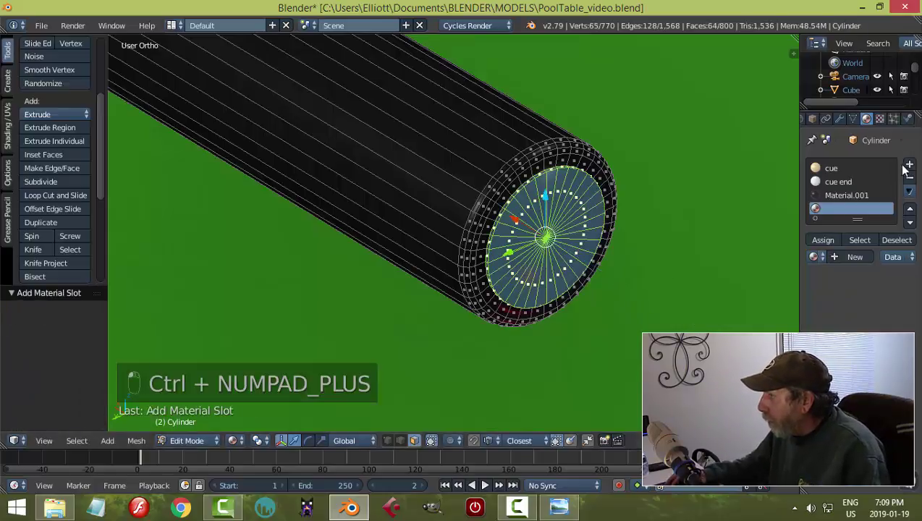
click(856, 256)
click(853, 313)
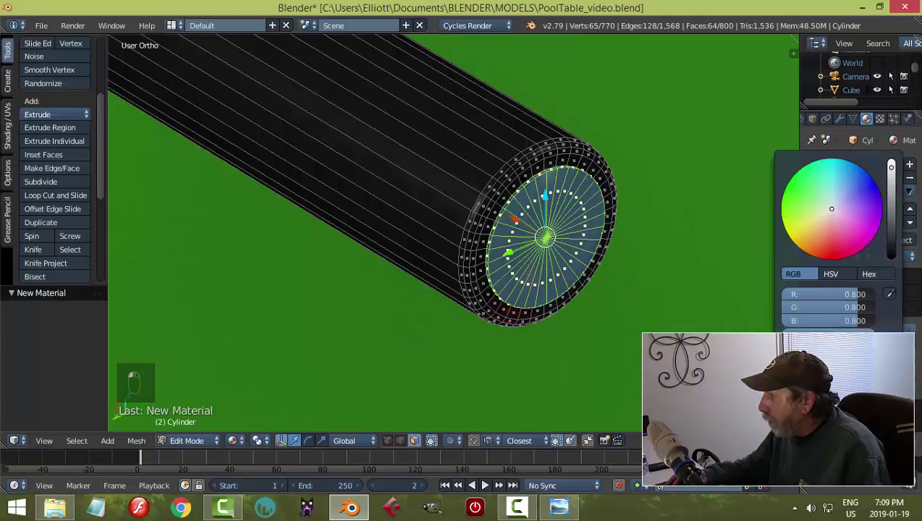
click(831, 246)
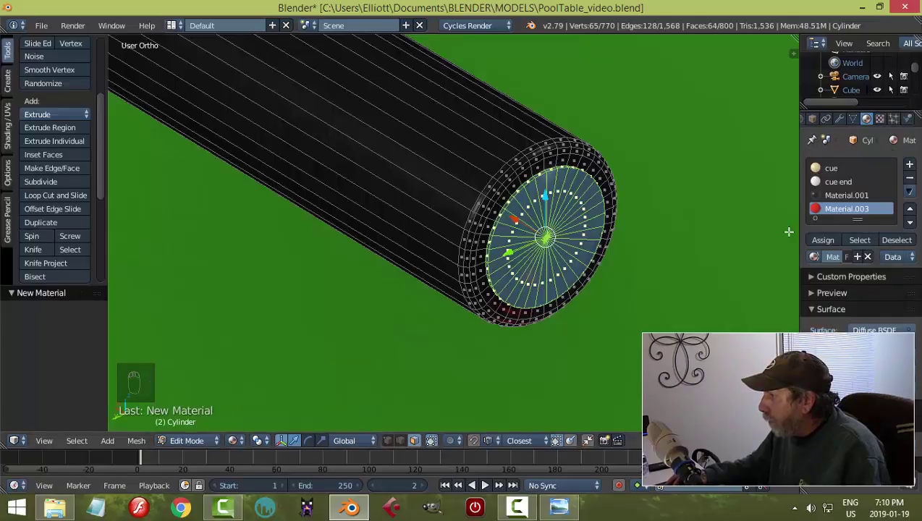
click(822, 241)
key(a)
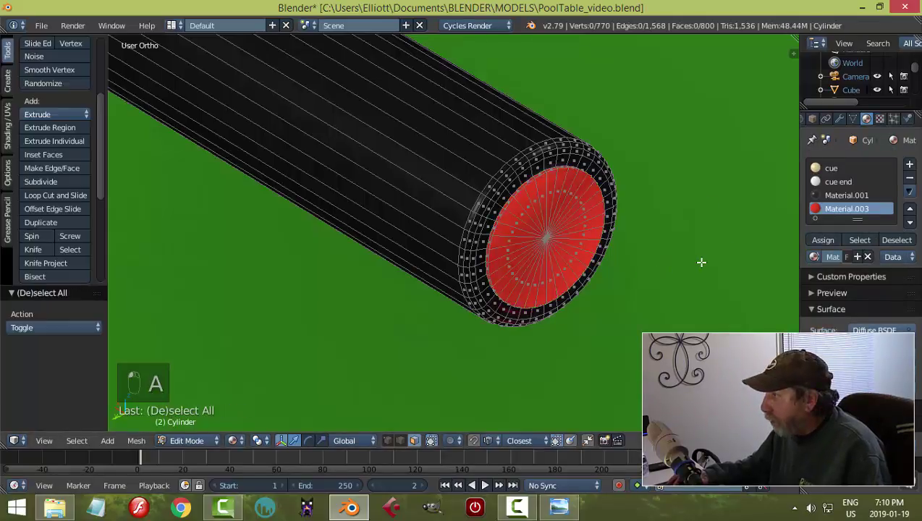
key(Tab)
click(553, 259)
Select the cue and open its mesh for editing at the white tip end.
scroll(609, 246, down, 6)
scroll(586, 249, down, 4)
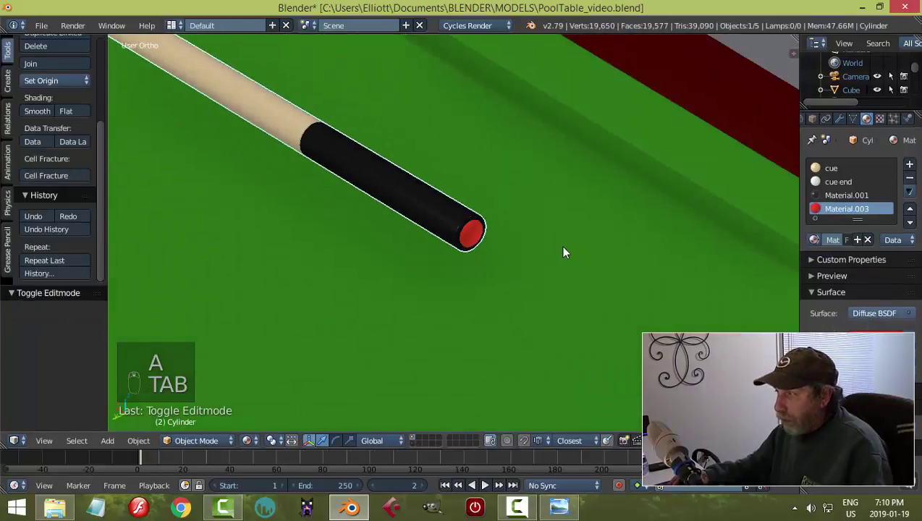
mouse_move(564, 251)
middle_down()
mouse_move(371, 263)
mouse_move(551, 243)
middle_up()
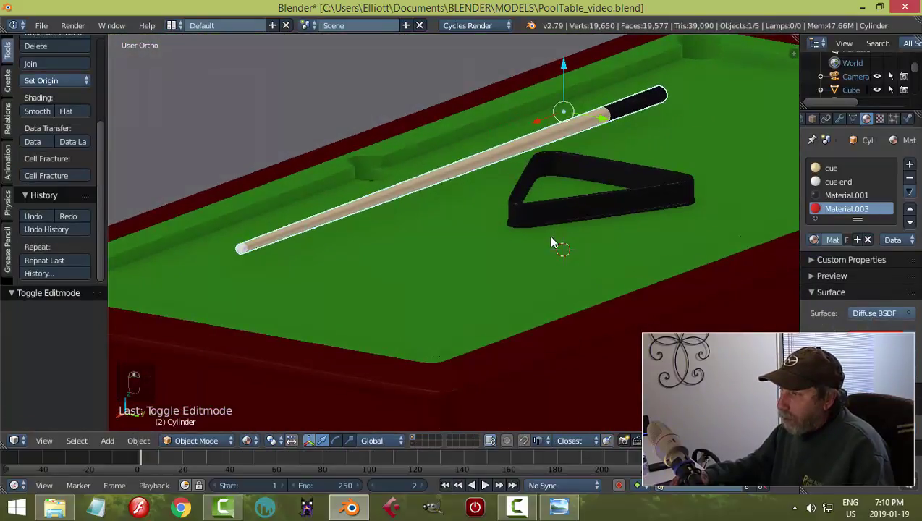
shift+middle_drag(316, 291, 470, 241)
scroll(427, 240, up, 4)
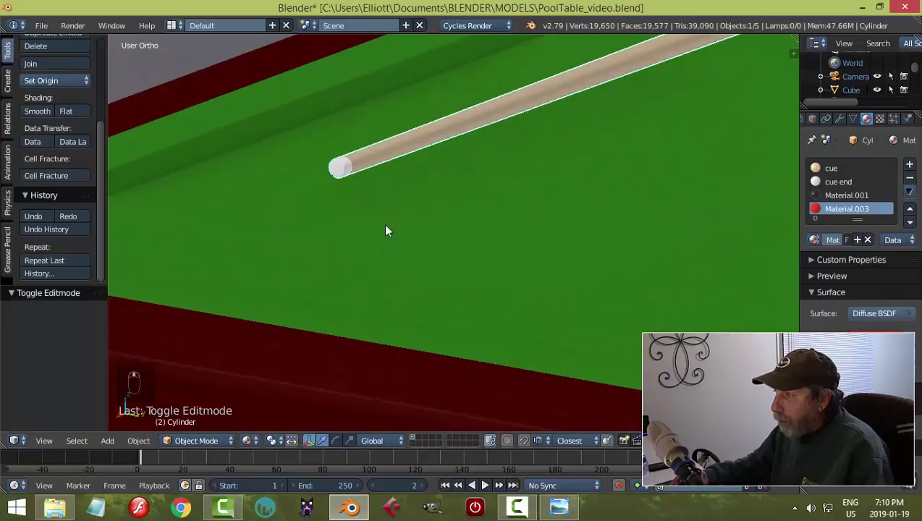
scroll(386, 230, up, 3)
right_click(323, 199)
right_click(319, 194)
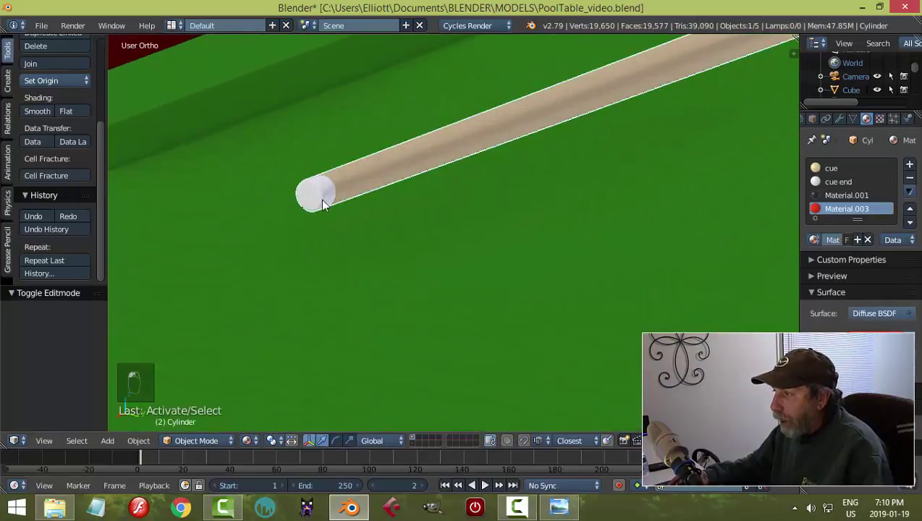
key(Tab)
scroll(373, 216, up, 3)
shift+middle_drag(276, 206, 375, 231)
scroll(375, 231, up, 3)
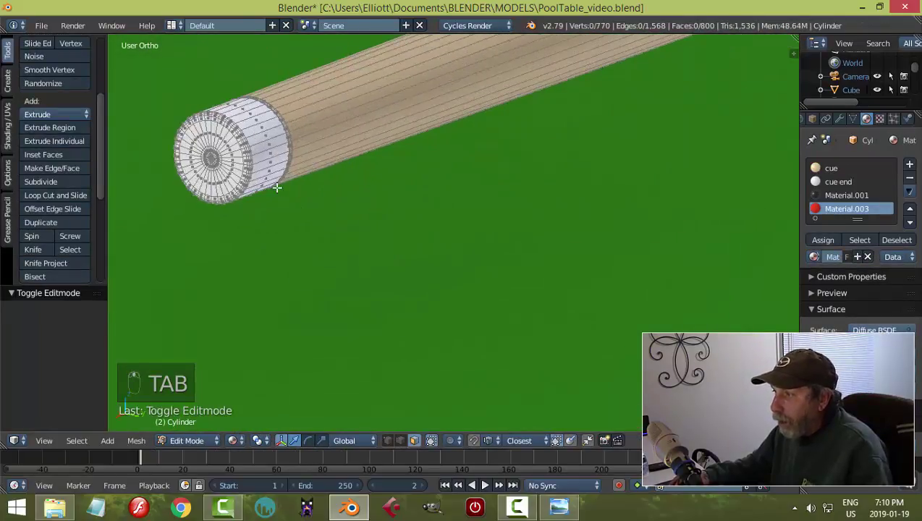
Select the centre faces of the cue tip's flat end and grow the selection three times to cover the whole end.
key(ctrl+Tab)
click(251, 194)
scroll(227, 170, up, 2)
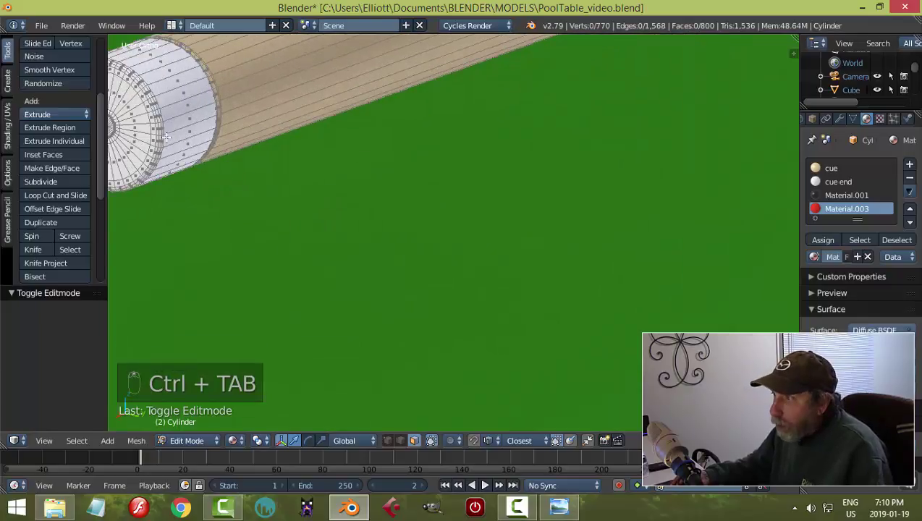
shift+middle_drag(166, 137, 416, 220)
key(c)
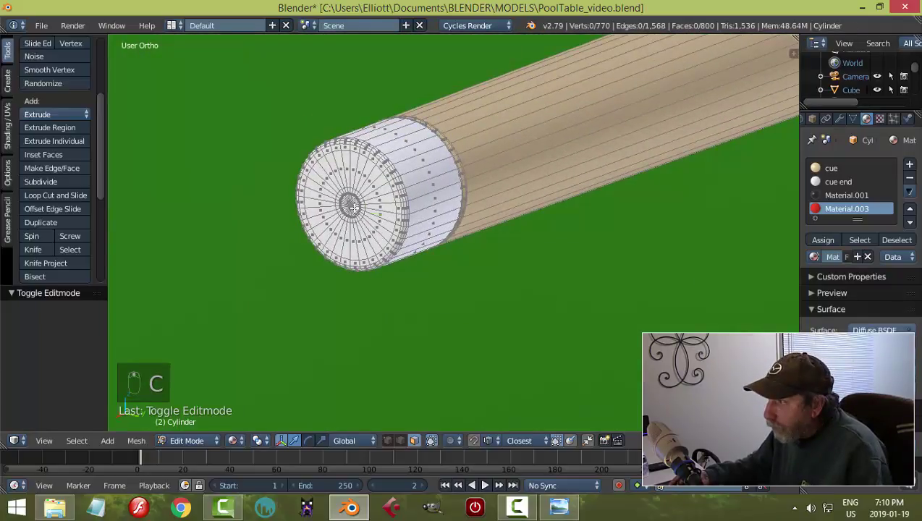
click(350, 206)
right_click(362, 205)
key(ctrl+KP_Add)
key(ctrl+KP_Add)
key(ctrl+KP_Add)
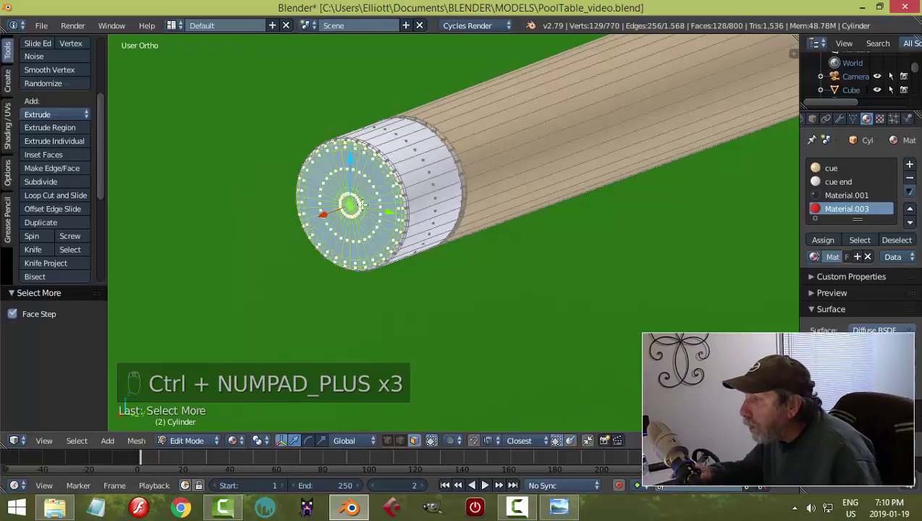
Assign Material.001 to the selected faces of the cue tip's flat end and return to object mode.
scroll(417, 205, down, 1)
click(840, 196)
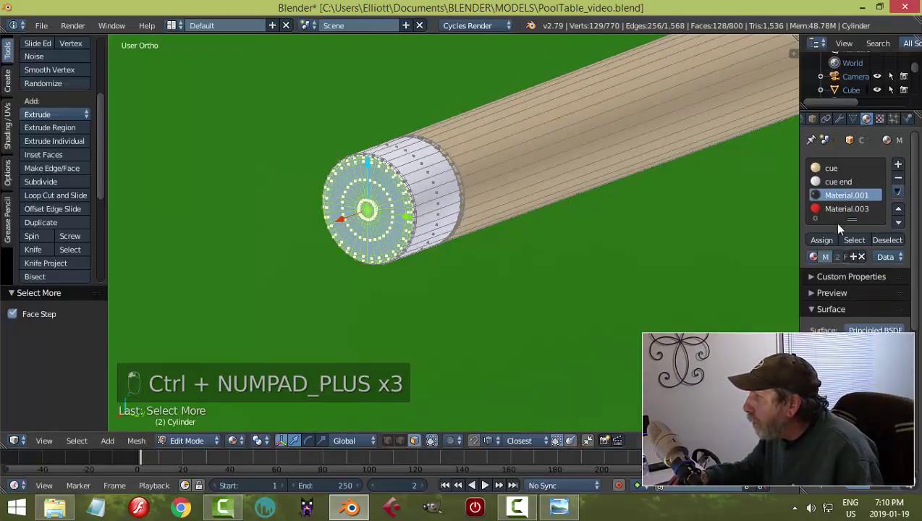
click(824, 239)
key(a)
key(Tab)
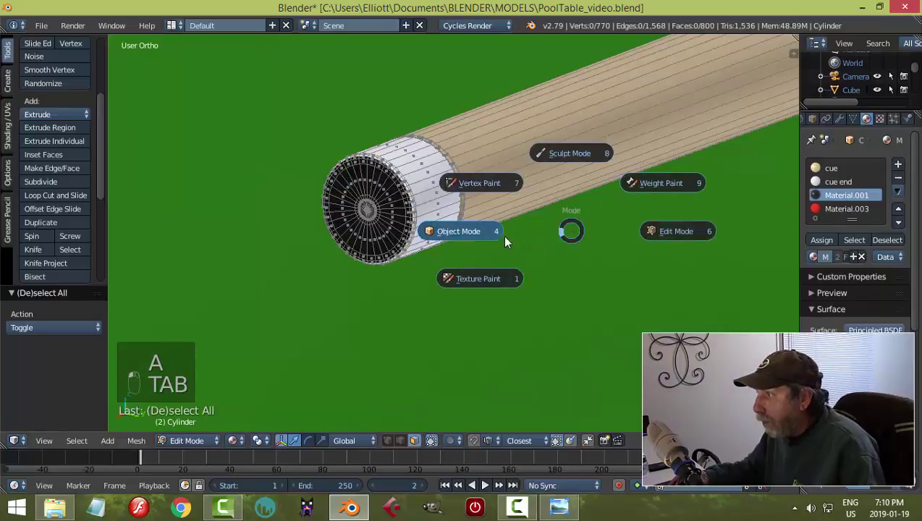
Lower the cue stick by about 0.059 along Z so that it lies closer to the table surface.
scroll(551, 223, down, 4)
middle_drag(577, 227, 543, 249)
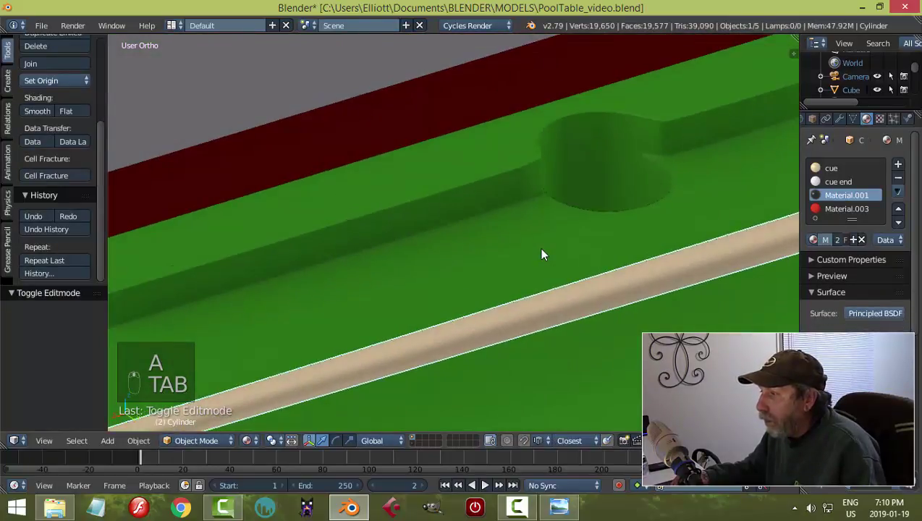
scroll(543, 248, down, 4)
shift+middle_drag(619, 332, 556, 260)
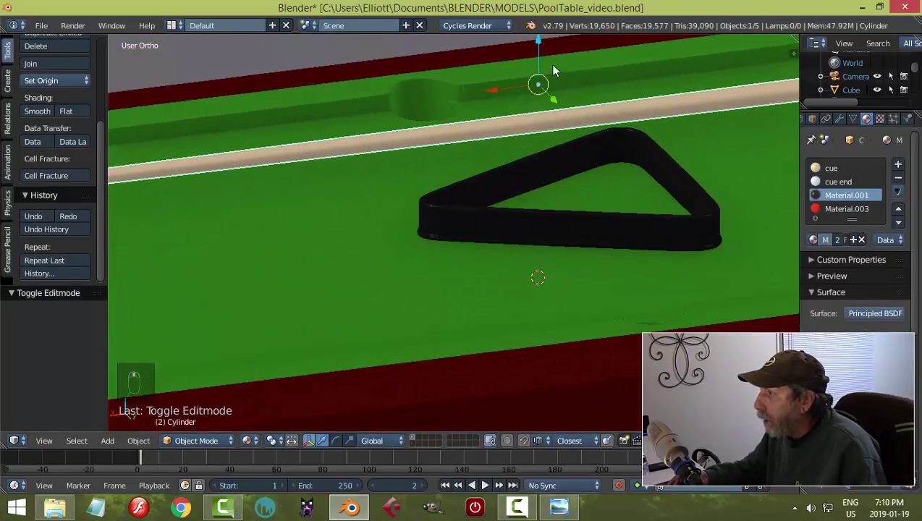
drag(538, 41, 547, 57)
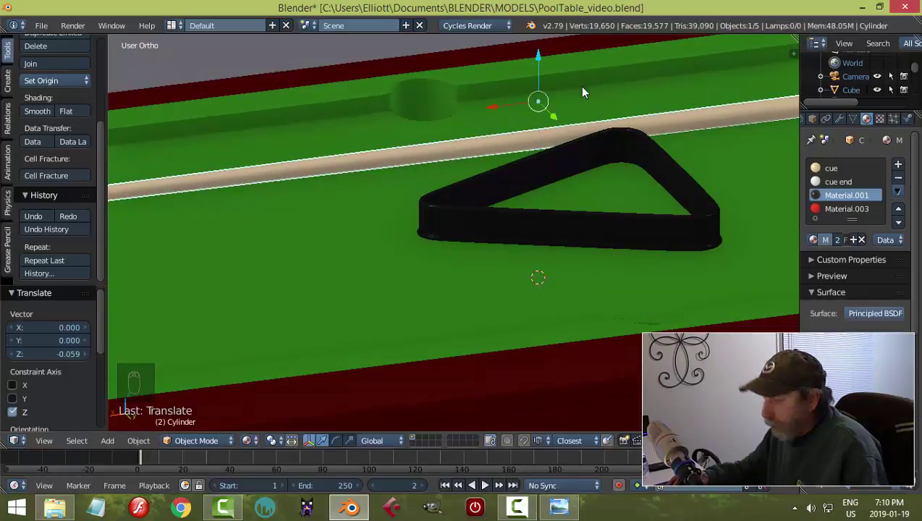
key(a)
Look through the camera and move the triangular ball rack along Y and by about 0.684 along X, away from the cue.
scroll(580, 91, down, 5)
middle_drag(622, 121, 639, 211)
right_click(574, 234)
key(KP_0)
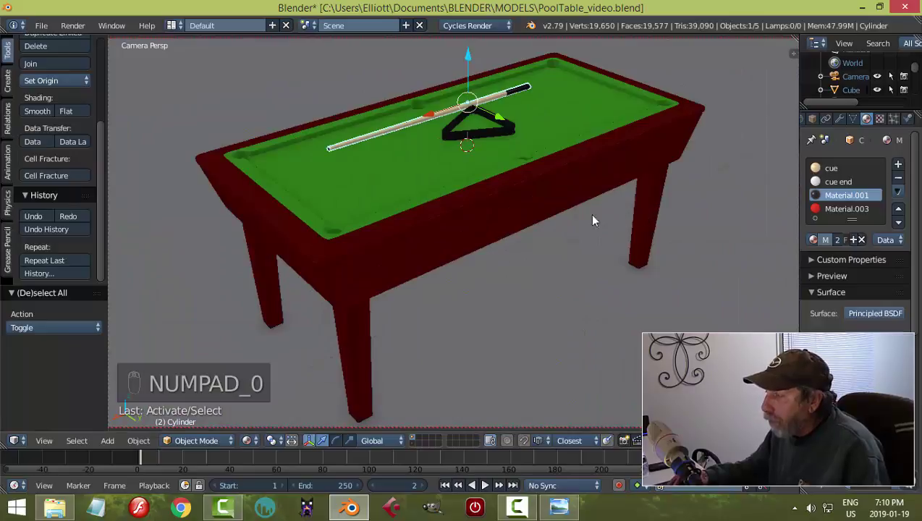
right_click(483, 145)
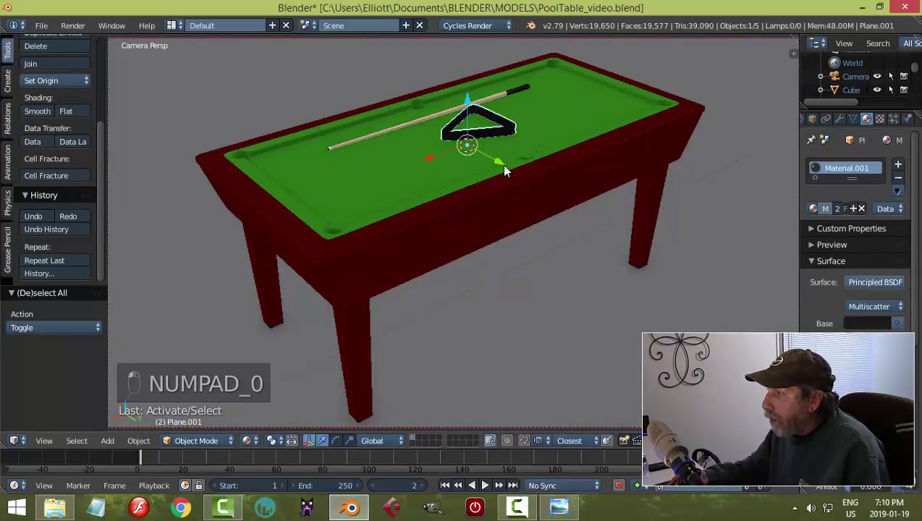
drag(504, 166, 511, 172)
drag(443, 166, 402, 185)
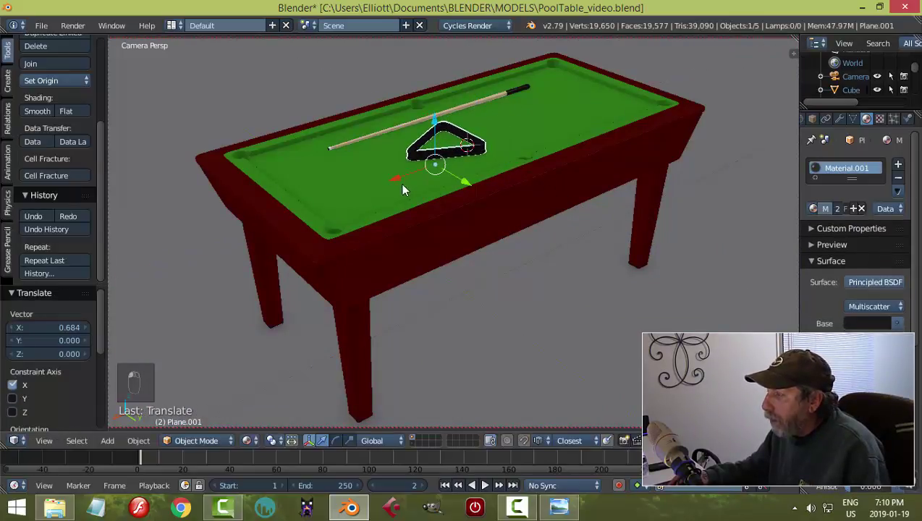
Deselect everything and save over PoolTable_video.blend.
key(a)
key(ctrl+s)
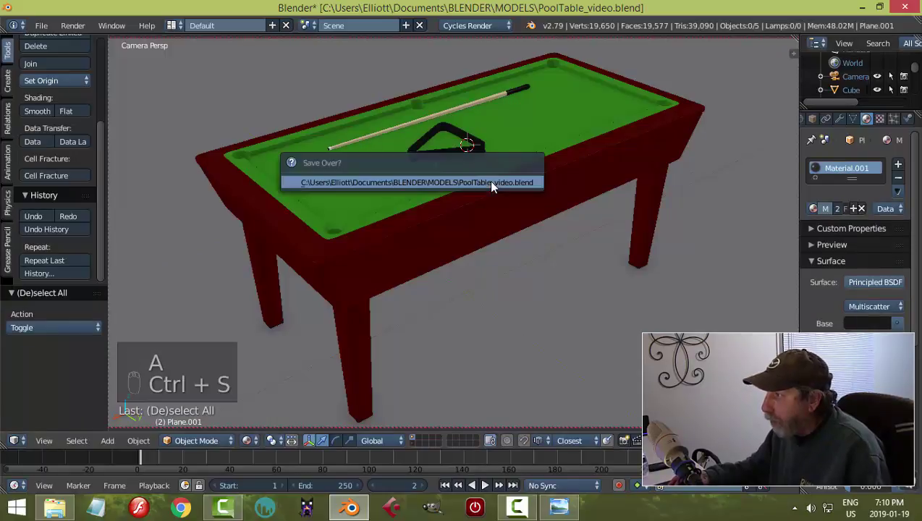
click(493, 181)
Hide the floor plane and preview the scene in rendered shading with the first layer's lights also shown.
right_click(598, 343)
key(h)
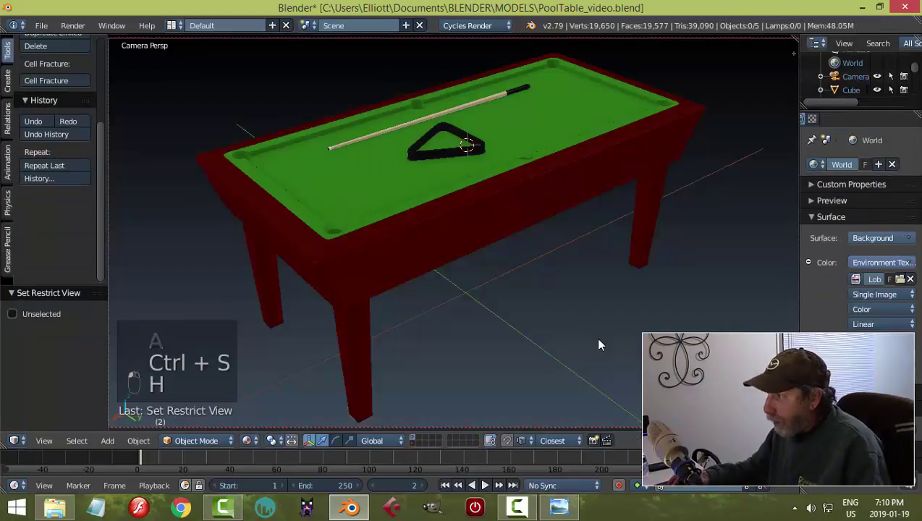
key(shift+z)
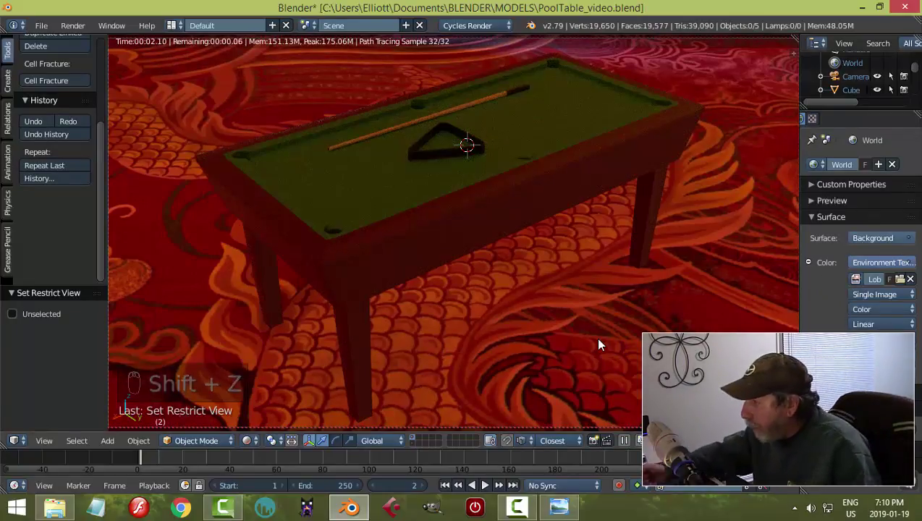
shift+click(412, 443)
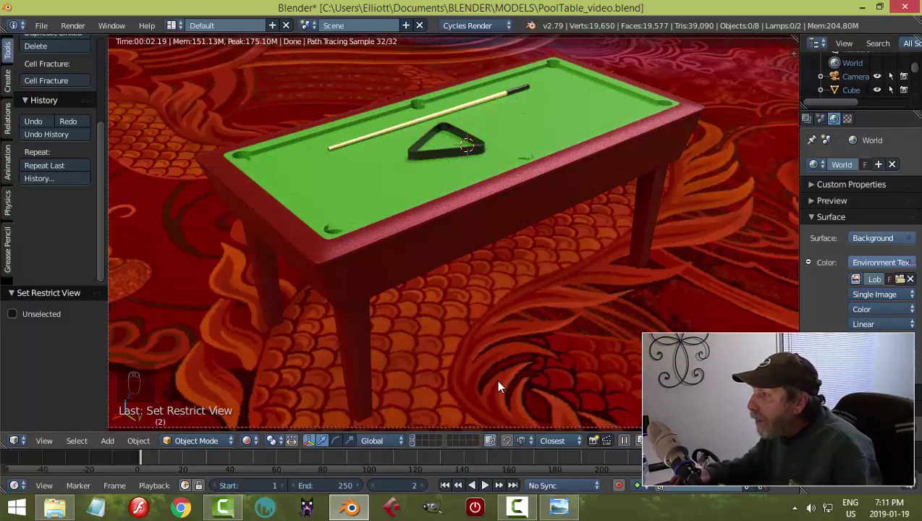
Reframe the camera to a lower, more side-on angle of the table, save the file and leave the rendered preview.
scroll(465, 330, up, 1)
middle_drag(469, 325, 539, 273)
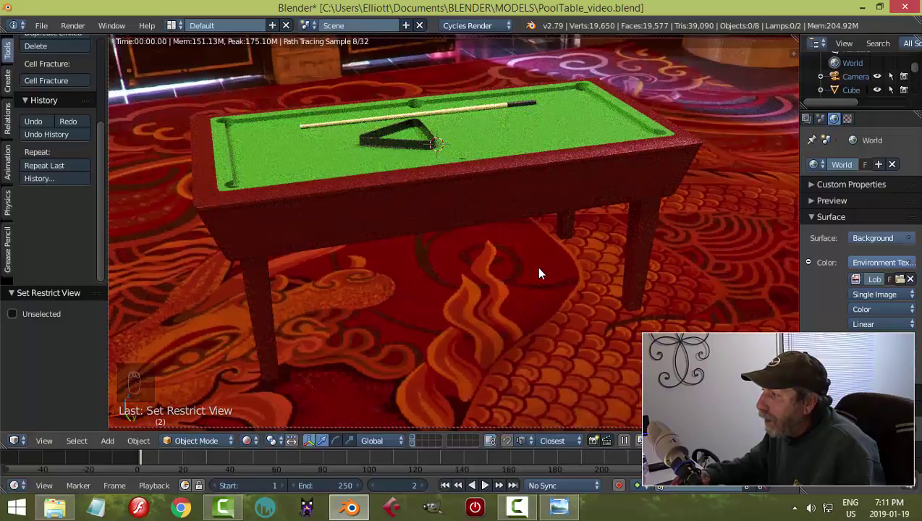
middle_drag(538, 274, 540, 273)
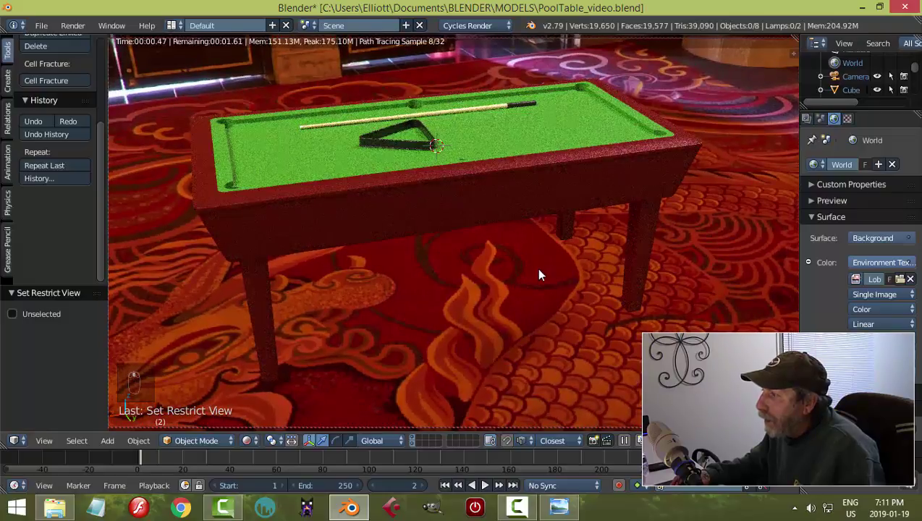
scroll(538, 275, up, 2)
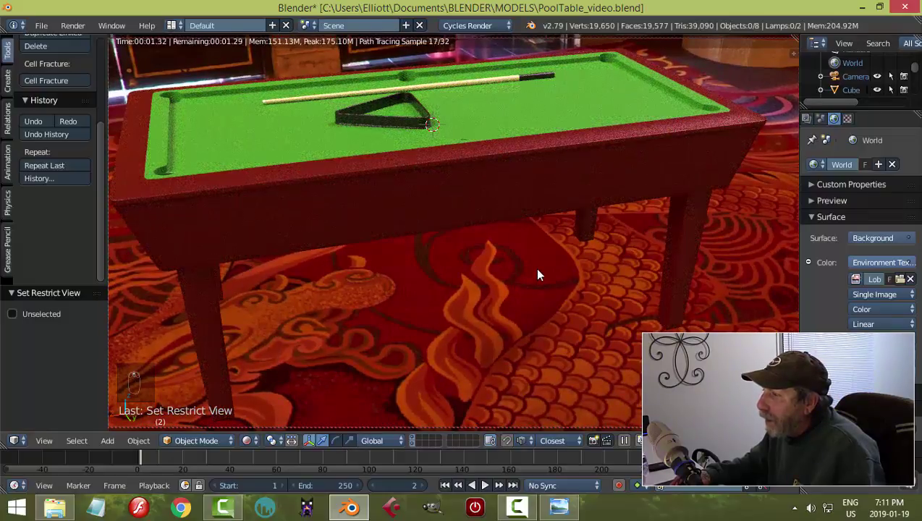
scroll(538, 268, down, 1)
shift+middle_drag(538, 269, 542, 280)
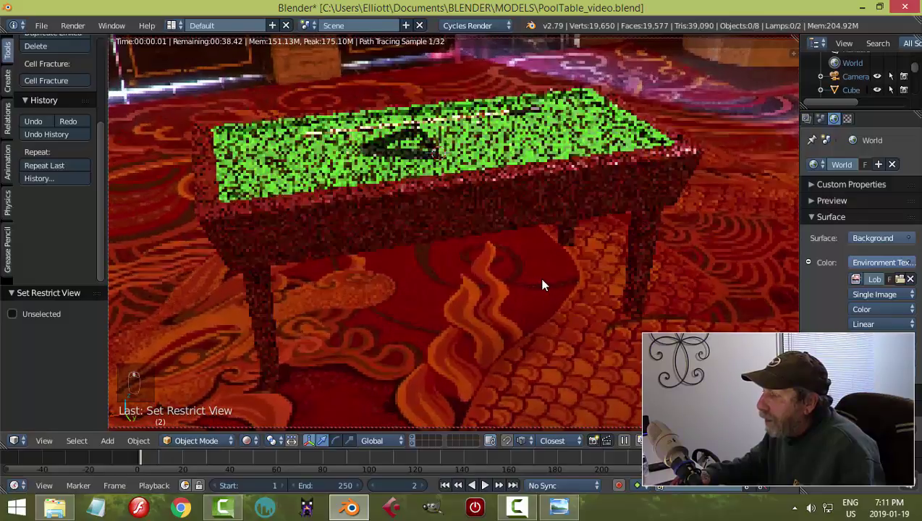
key(ctrl+s)
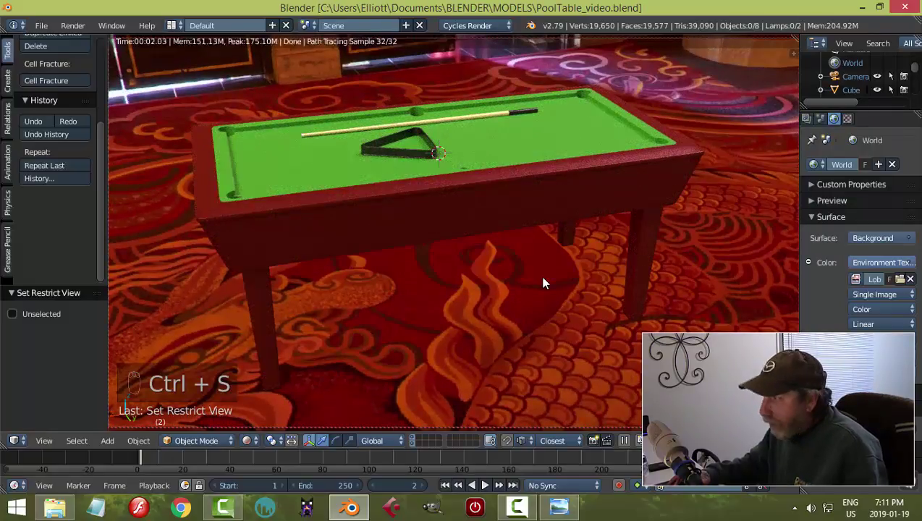
key(shift+z)
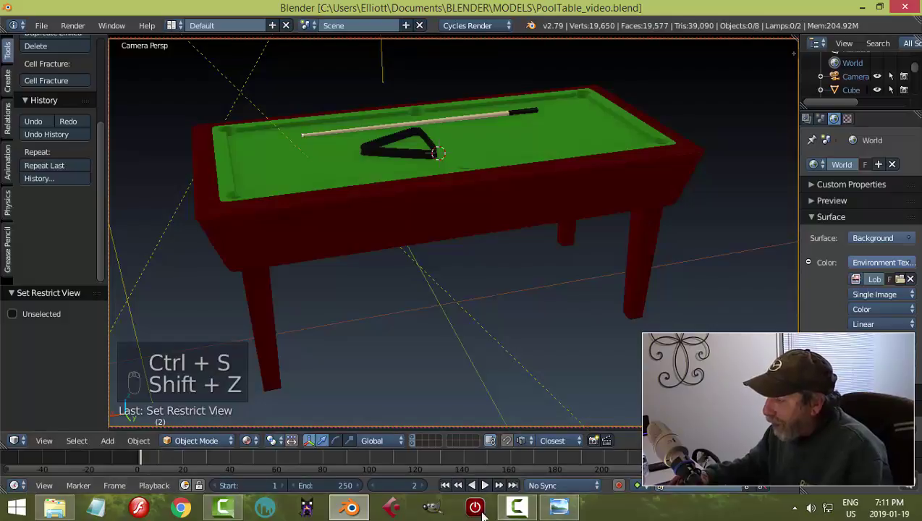